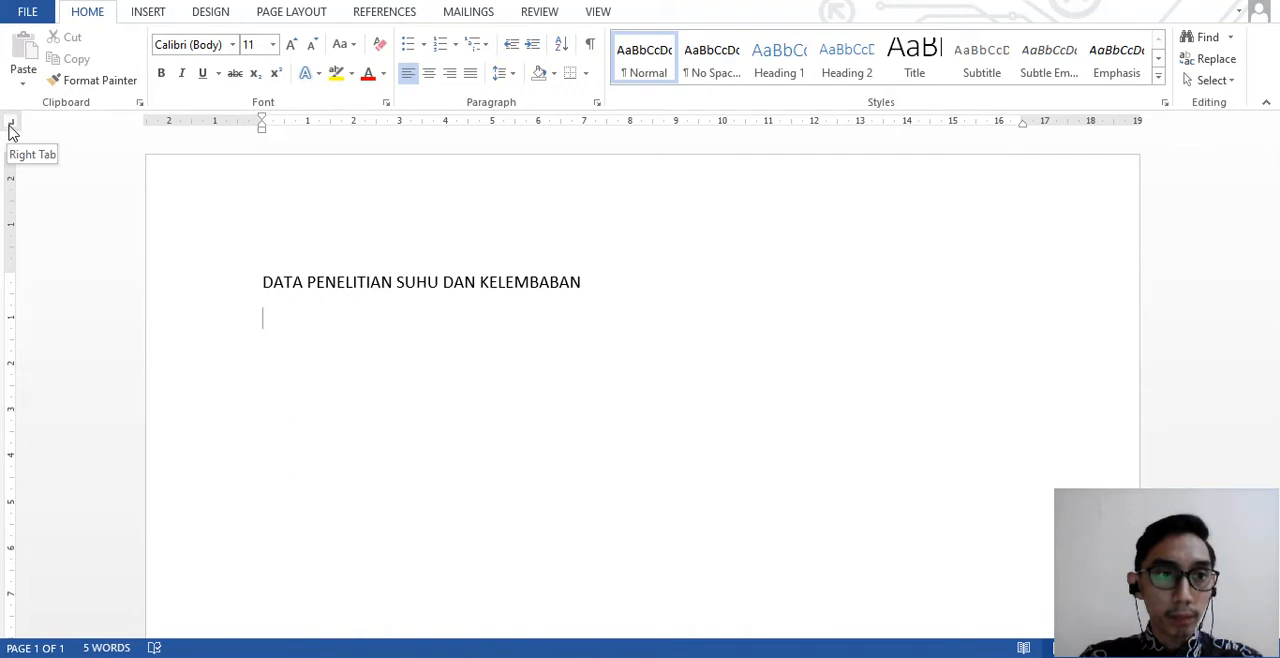
- Cycle the ruler's tab selector through the tab and indent types, ending on Left Tab
click(11, 127)
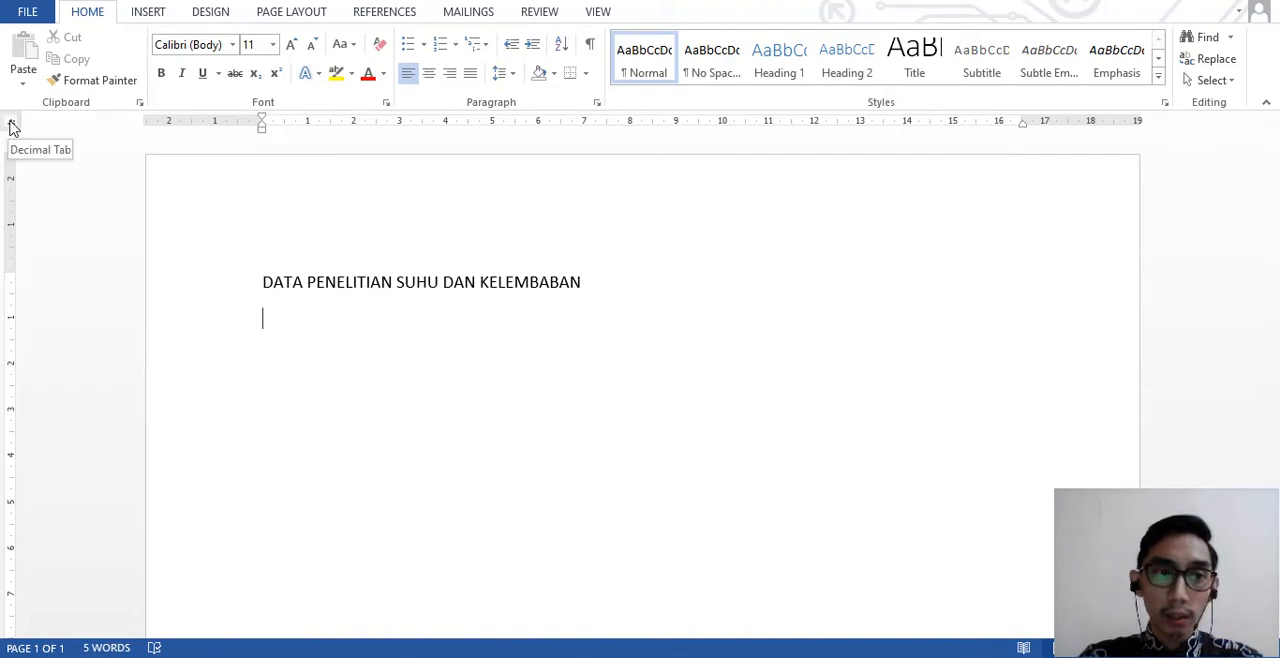
click(12, 127)
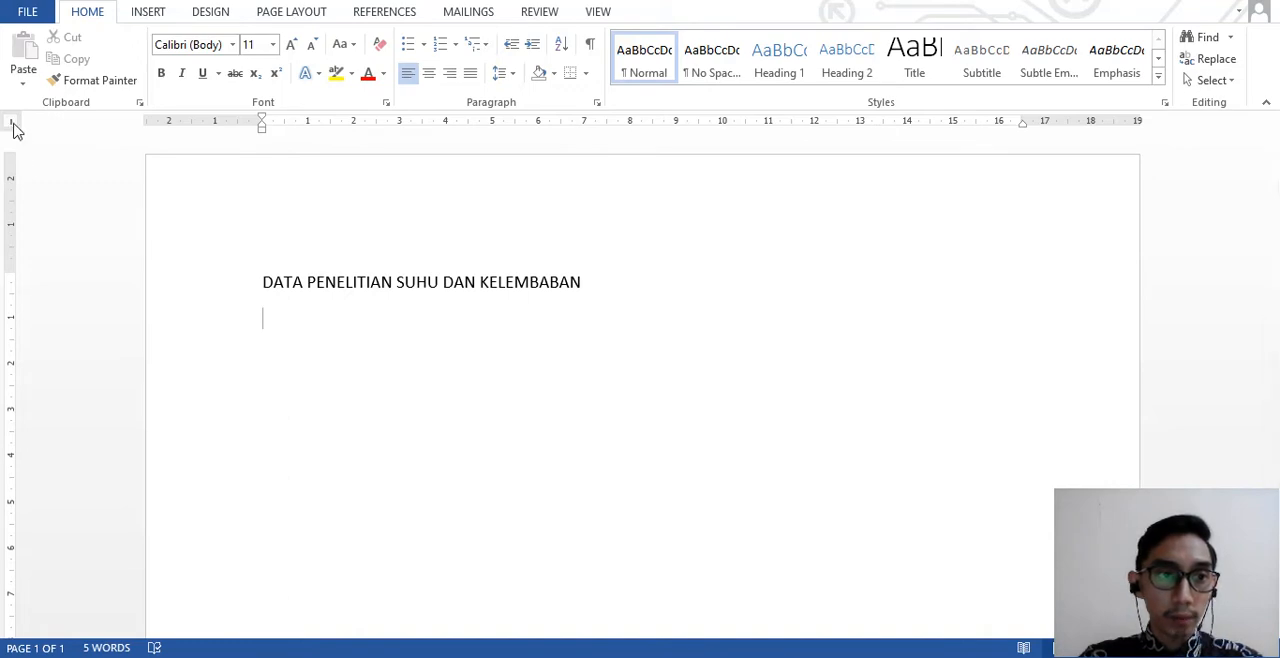
click(14, 127)
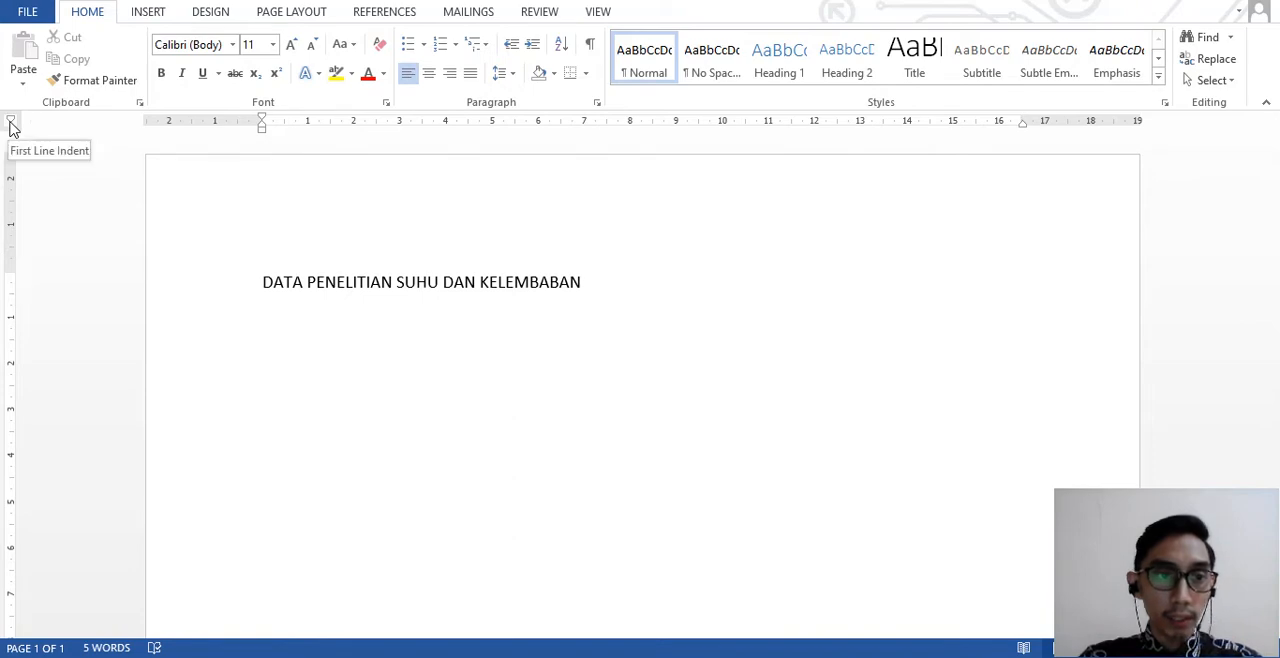
click(12, 127)
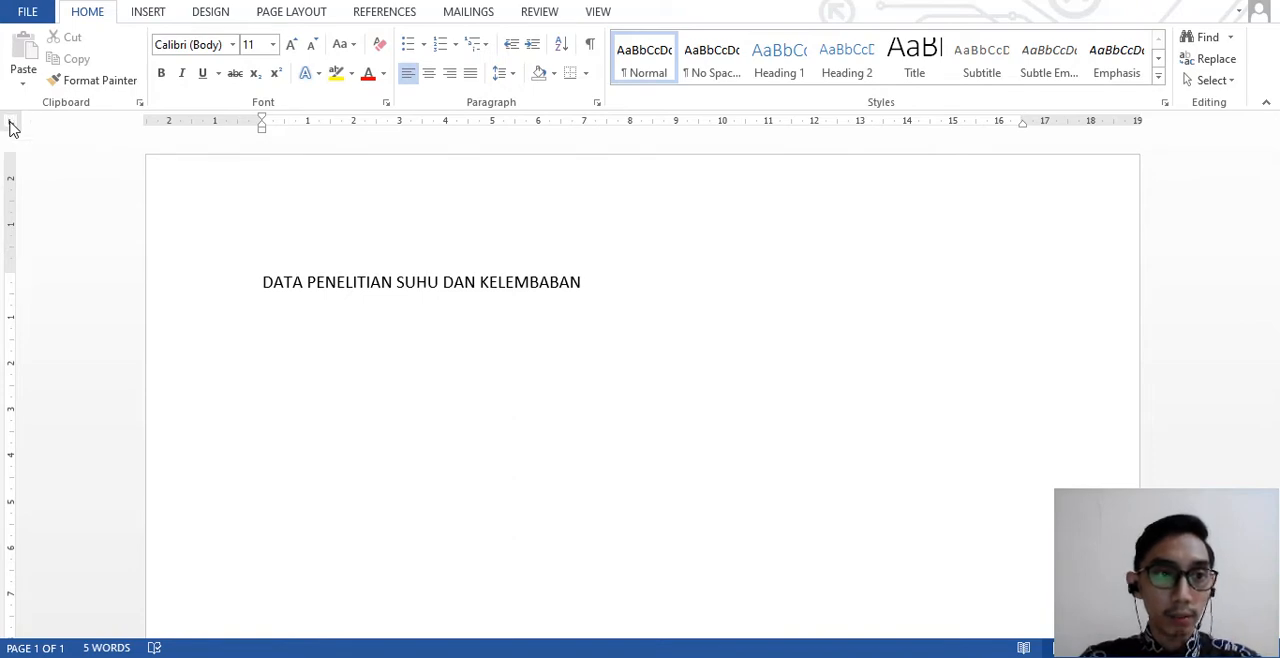
click(11, 124)
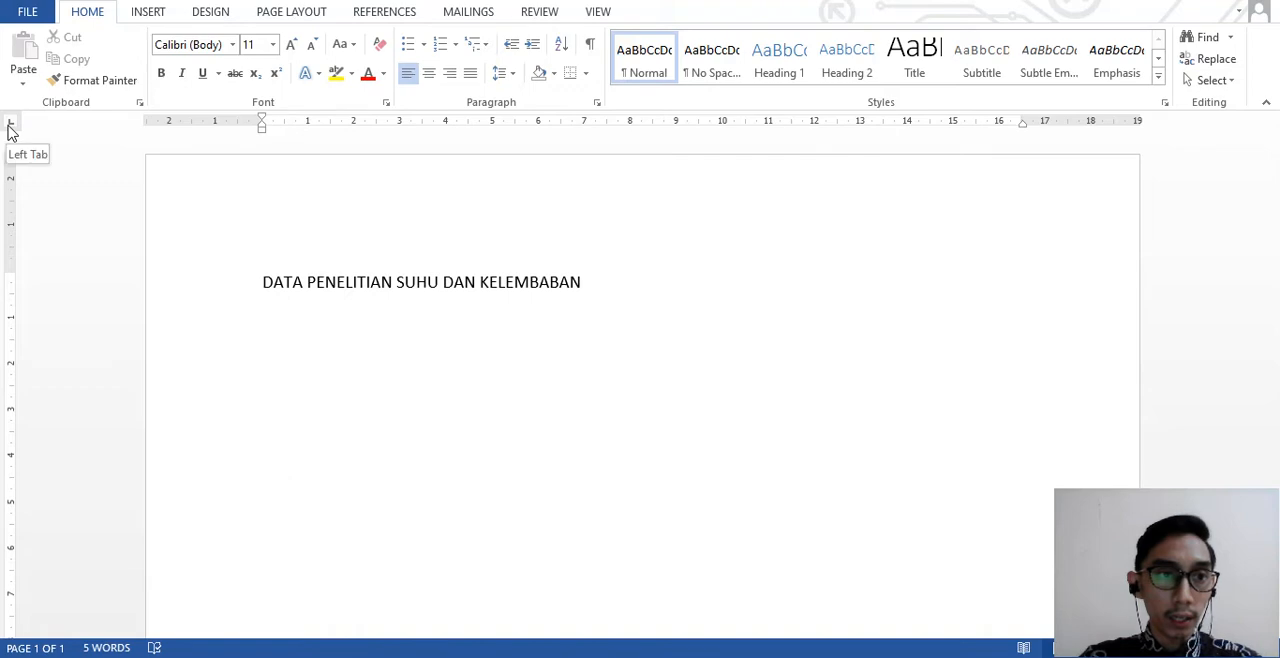
click(10, 128)
click(12, 125)
click(11, 122)
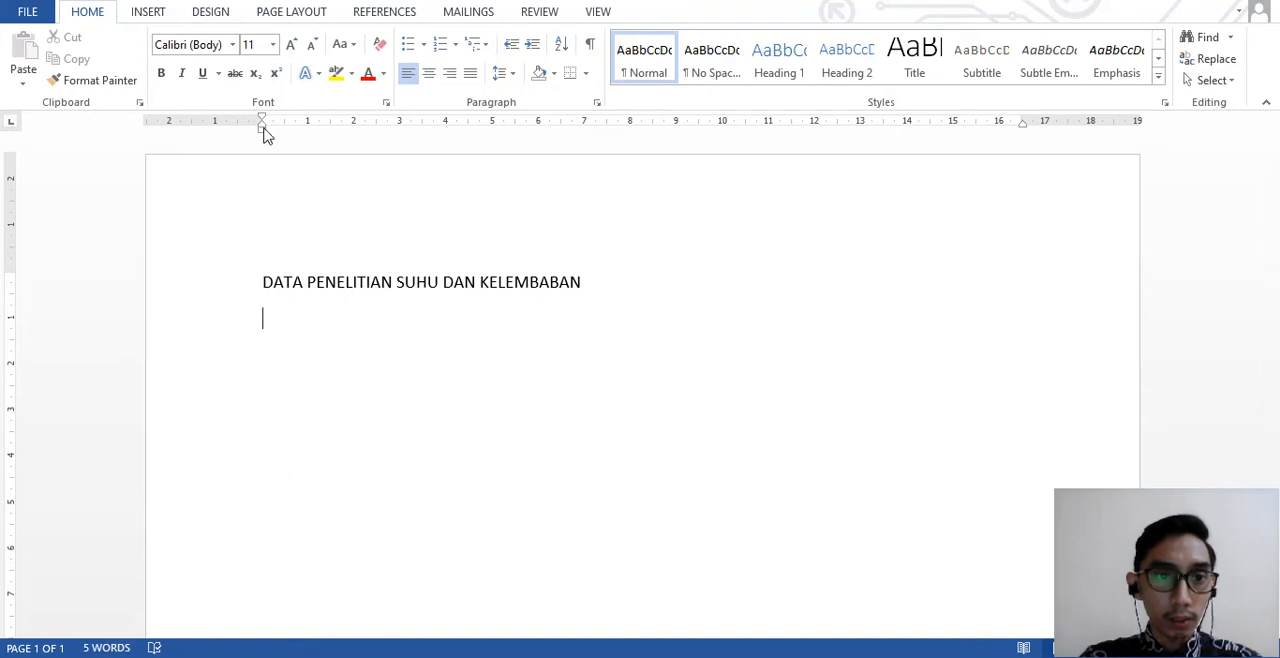
- Place left tab stops at 0 cm and about 3.5 cm on the empty line below the title, following the PDF exercise
drag(273, 128, 266, 129)
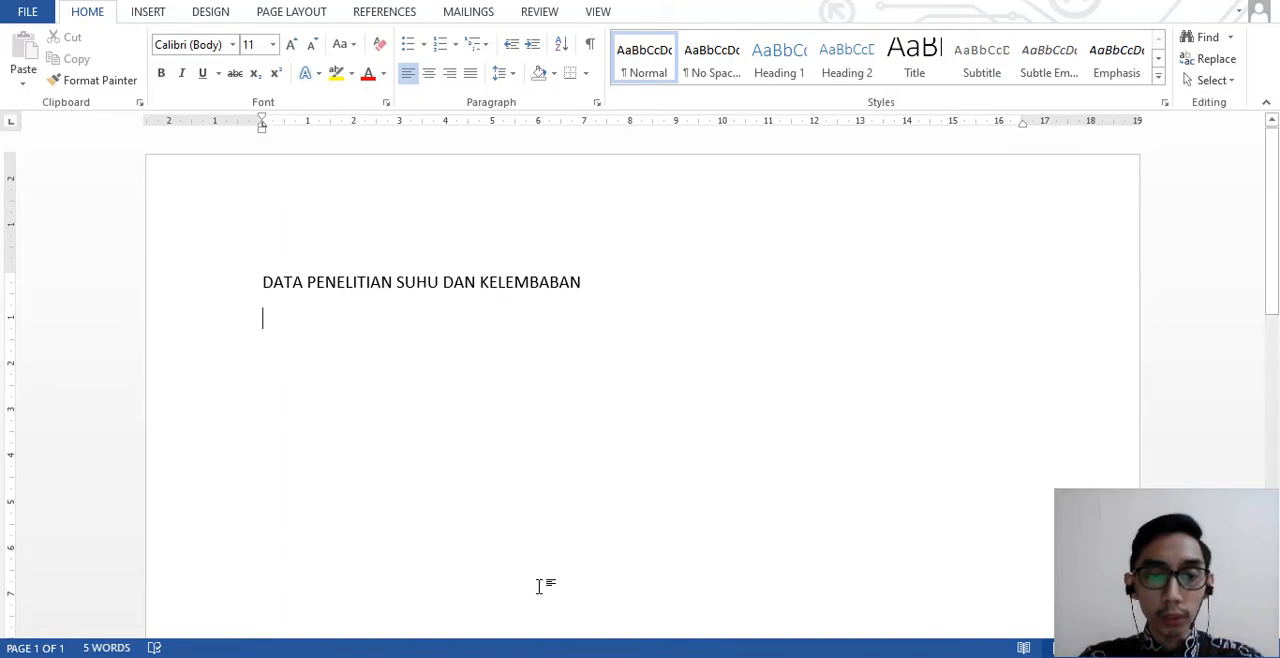
key(alt+Tab)
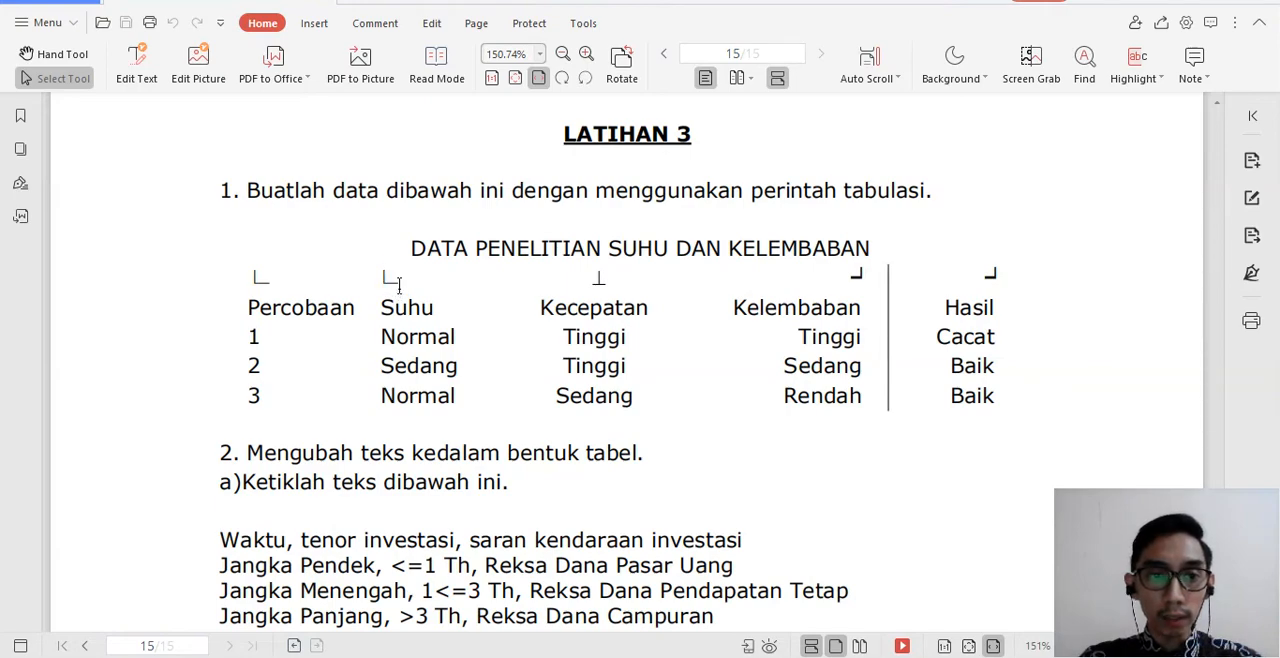
key(alt+Tab)
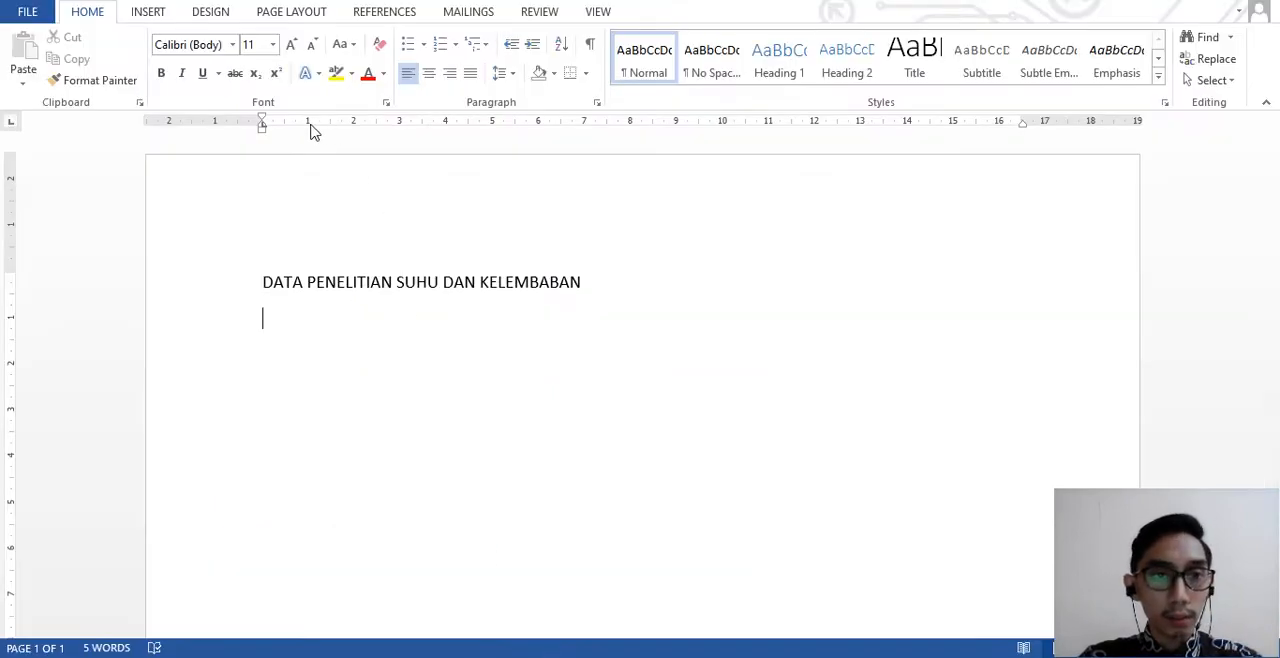
click(423, 127)
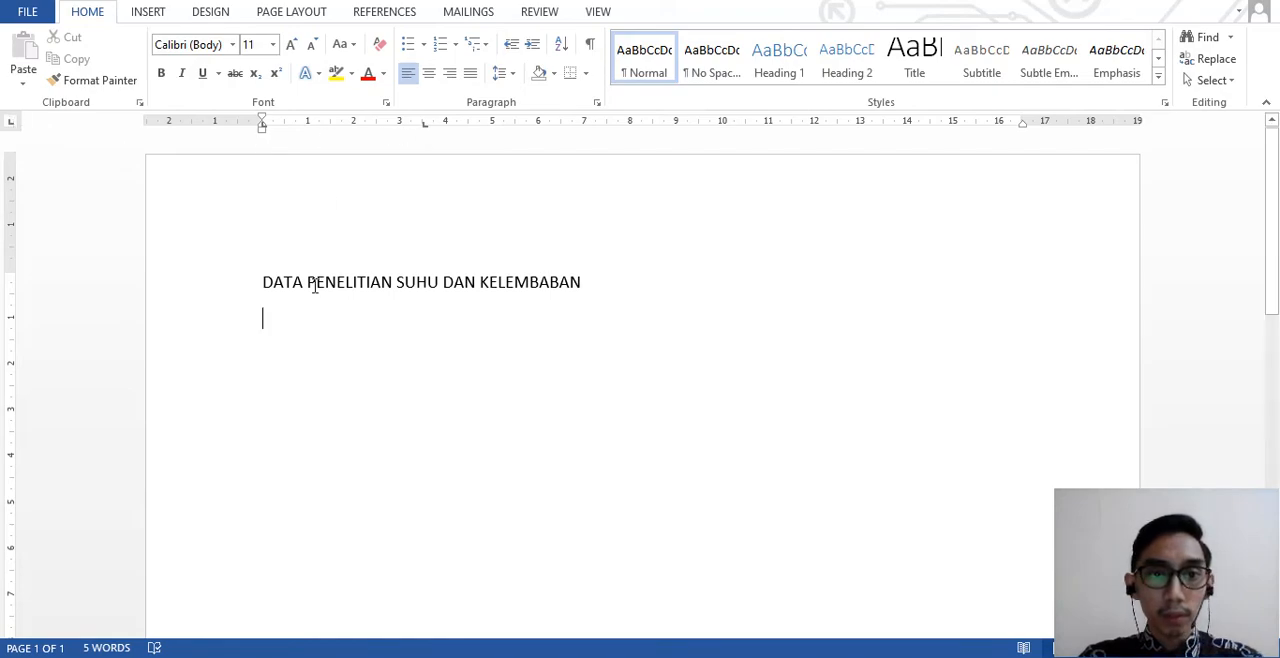
- Following the PDF exercise, add a center tab stop at about 7 cm and a right tab stop at about 11.5 cm
click(592, 655)
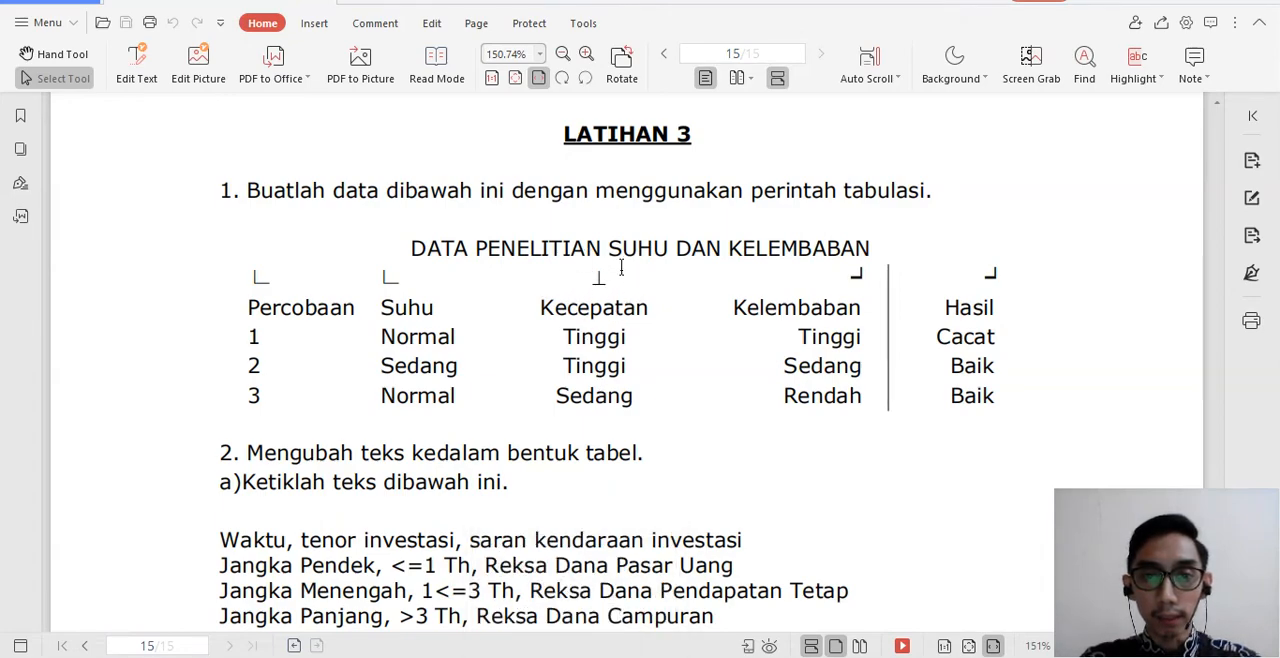
key(alt+Tab)
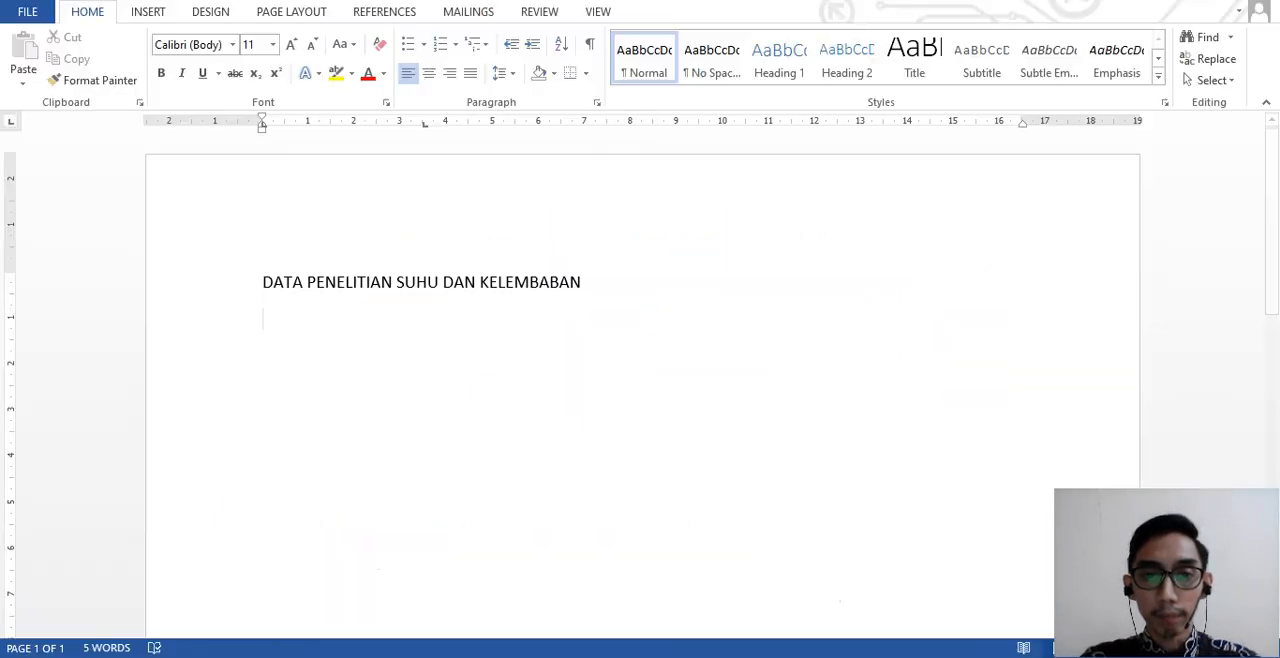
click(12, 124)
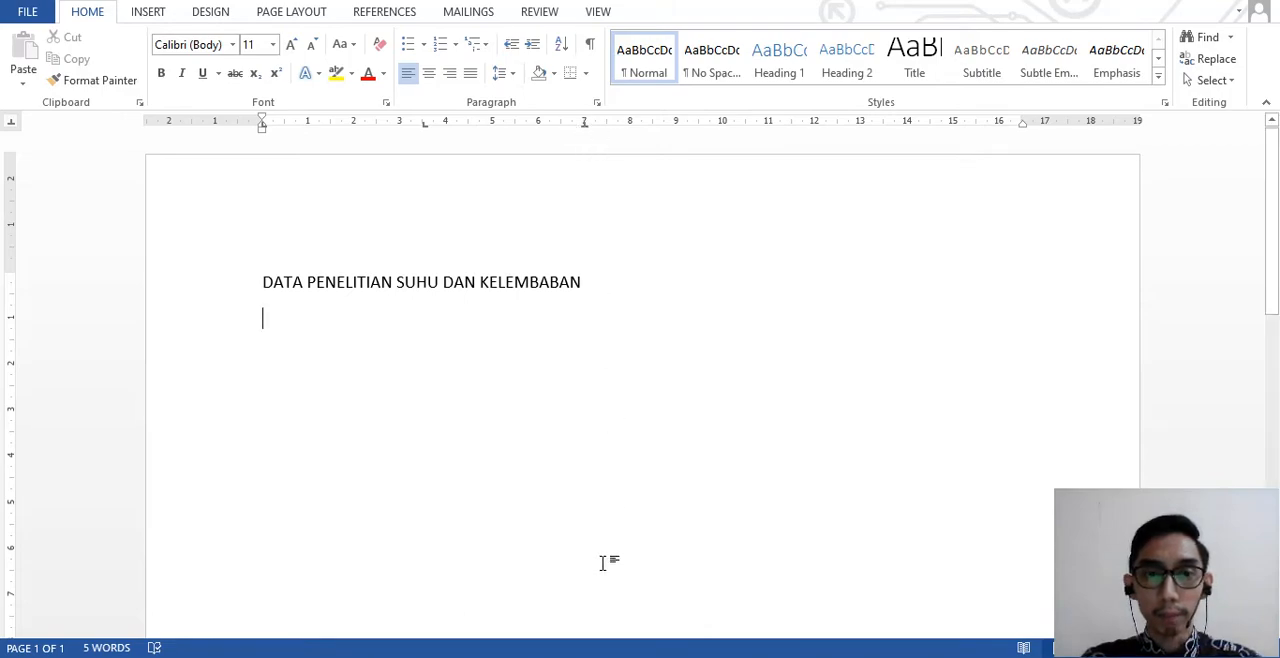
click(602, 656)
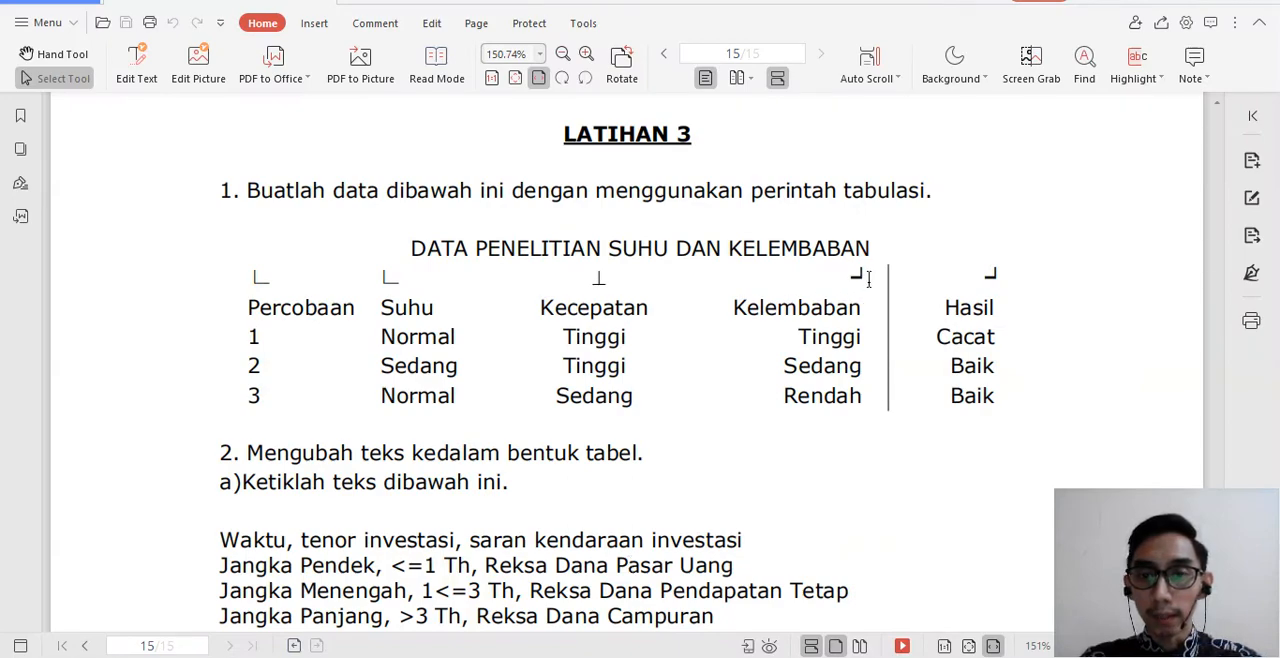
key(alt+Tab)
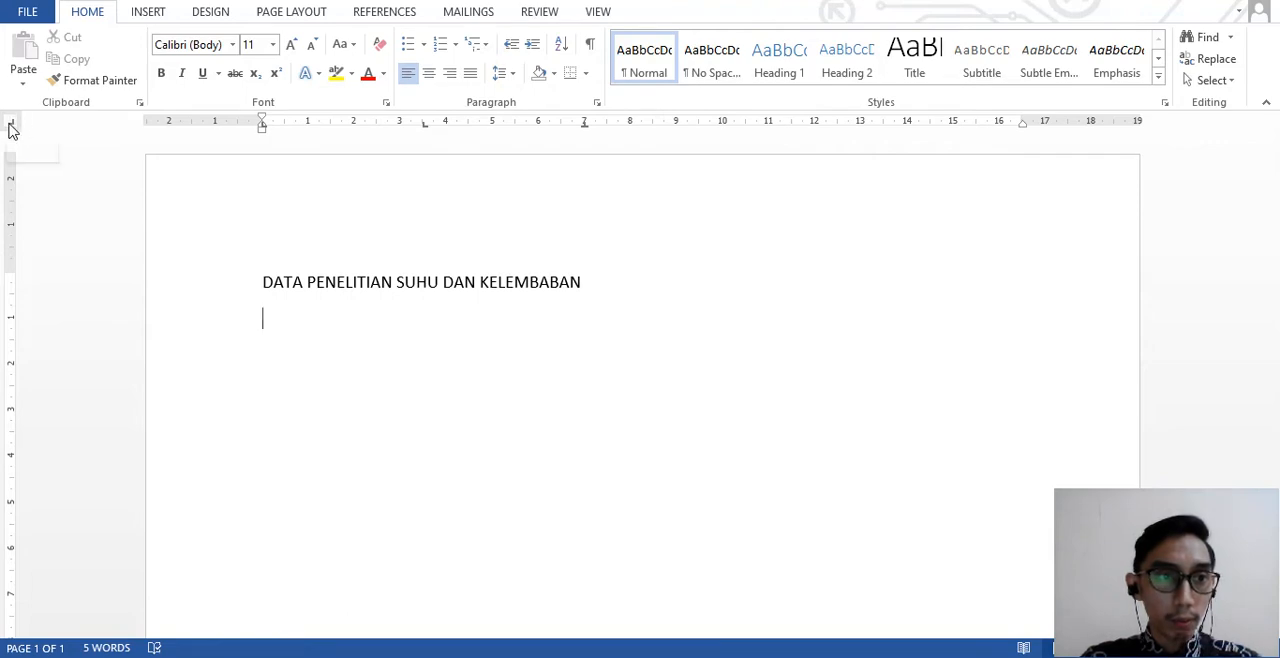
click(791, 123)
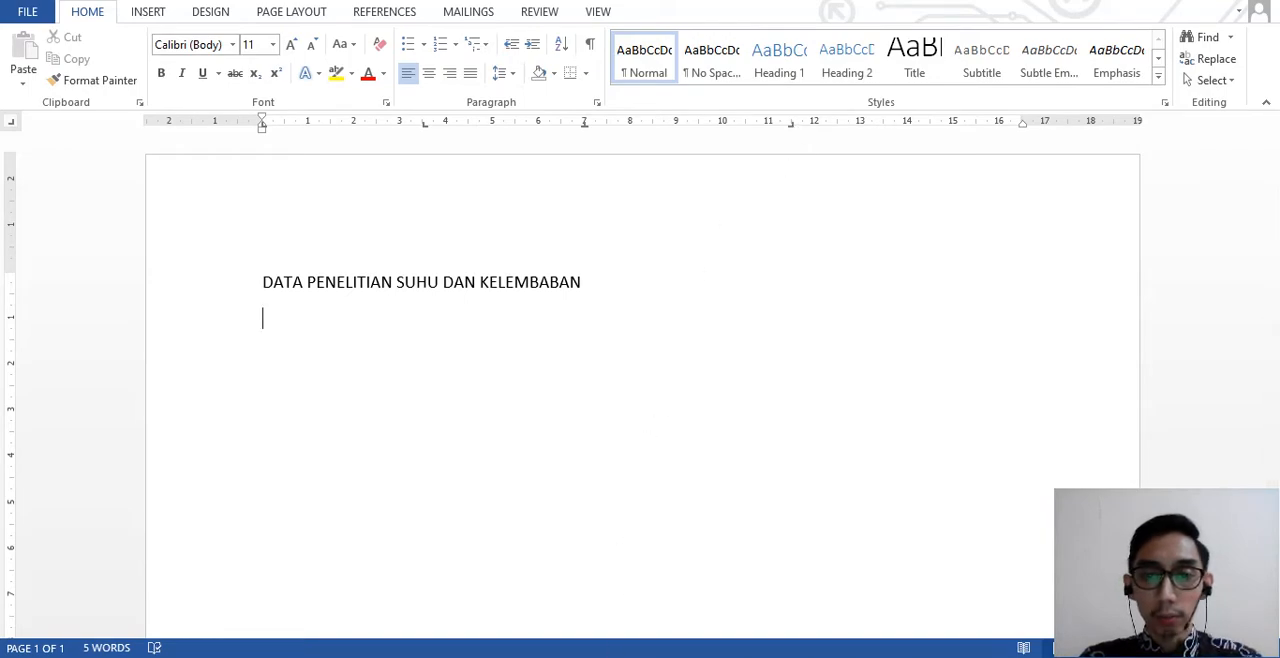
- Following the PDF exercise, add a bar tab at about 13 cm and a right tab stop at about 15.5 cm
key(alt+Tab)
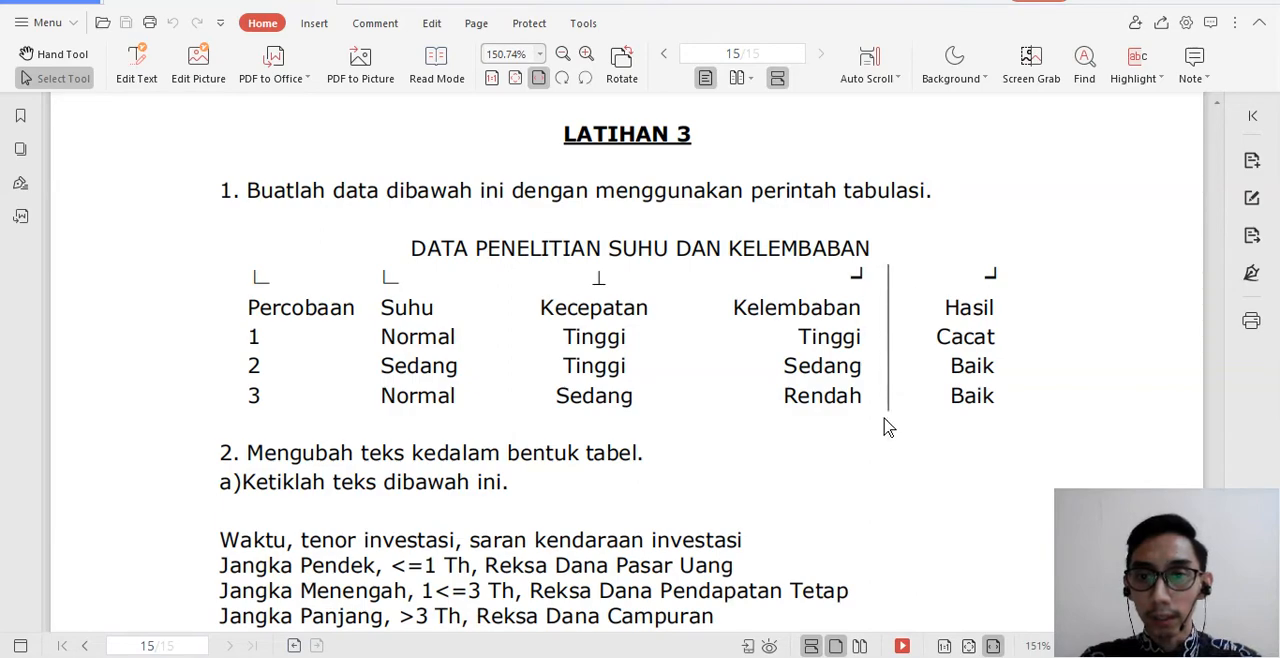
key(alt+Tab)
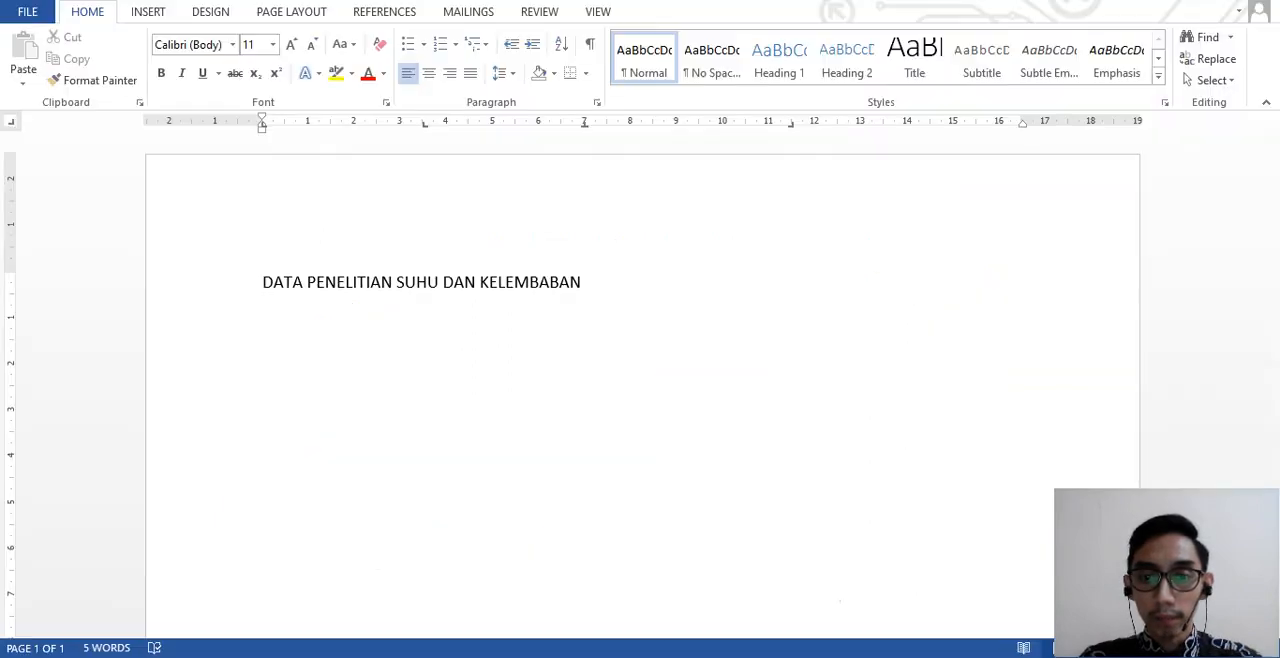
click(13, 127)
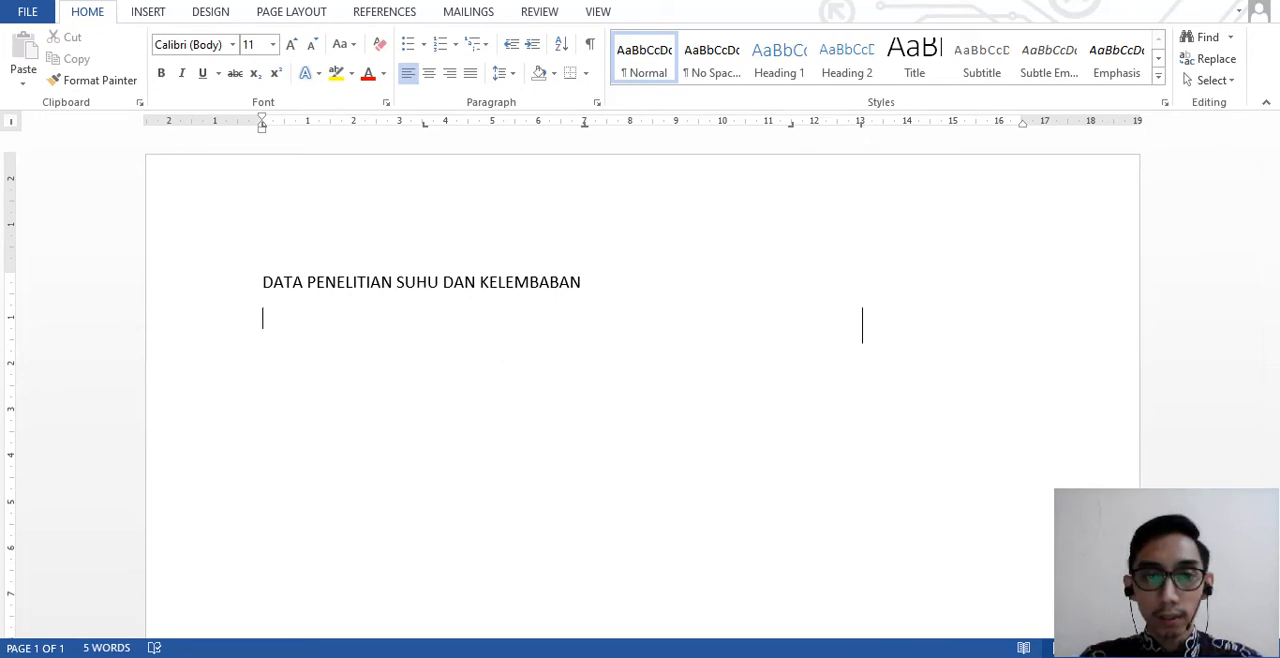
mouse_move(575, 650)
click(575, 590)
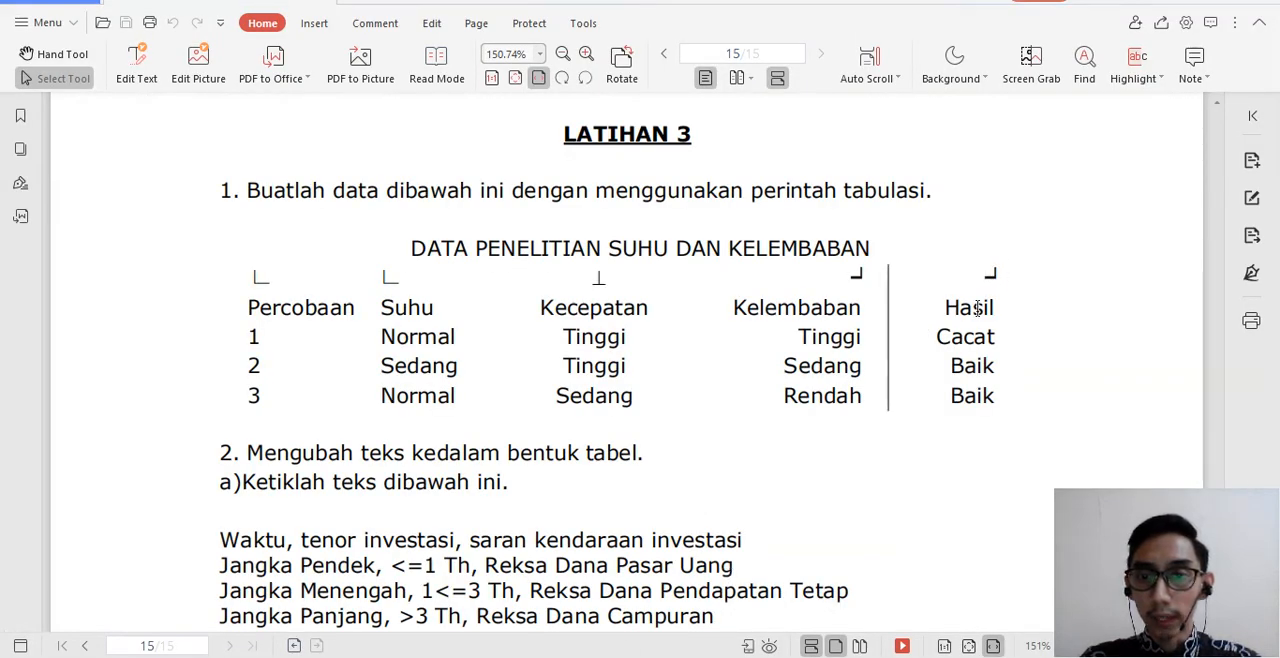
key(alt+Tab)
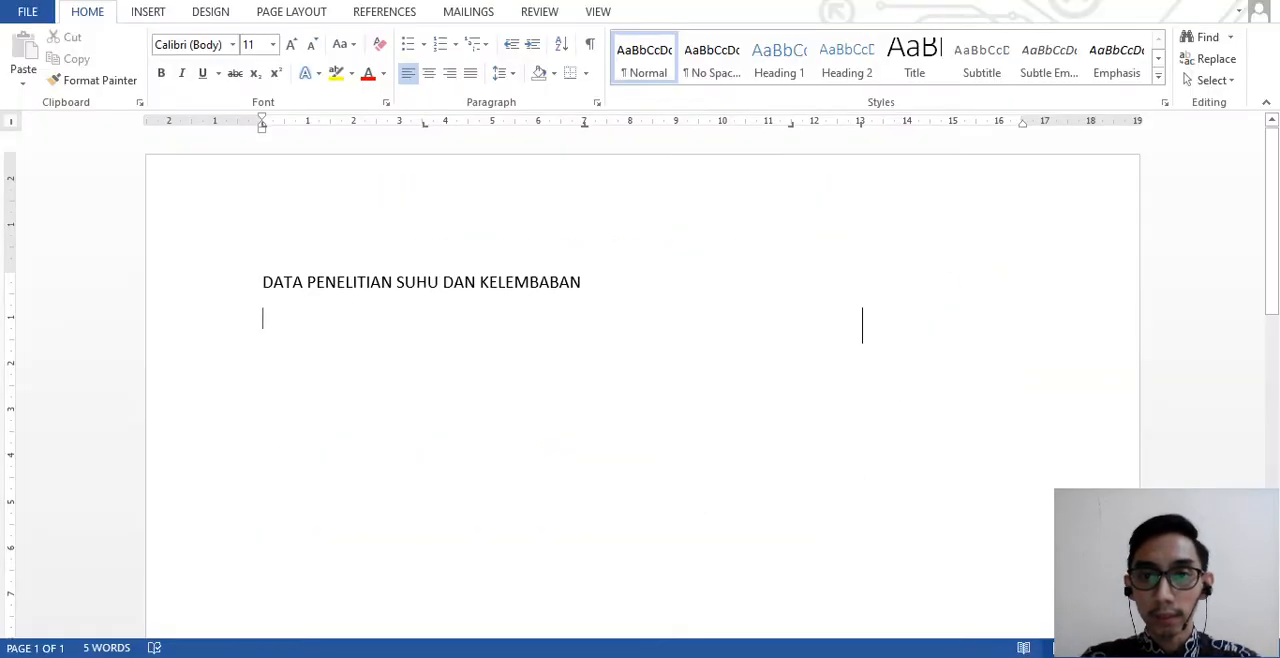
click(13, 124)
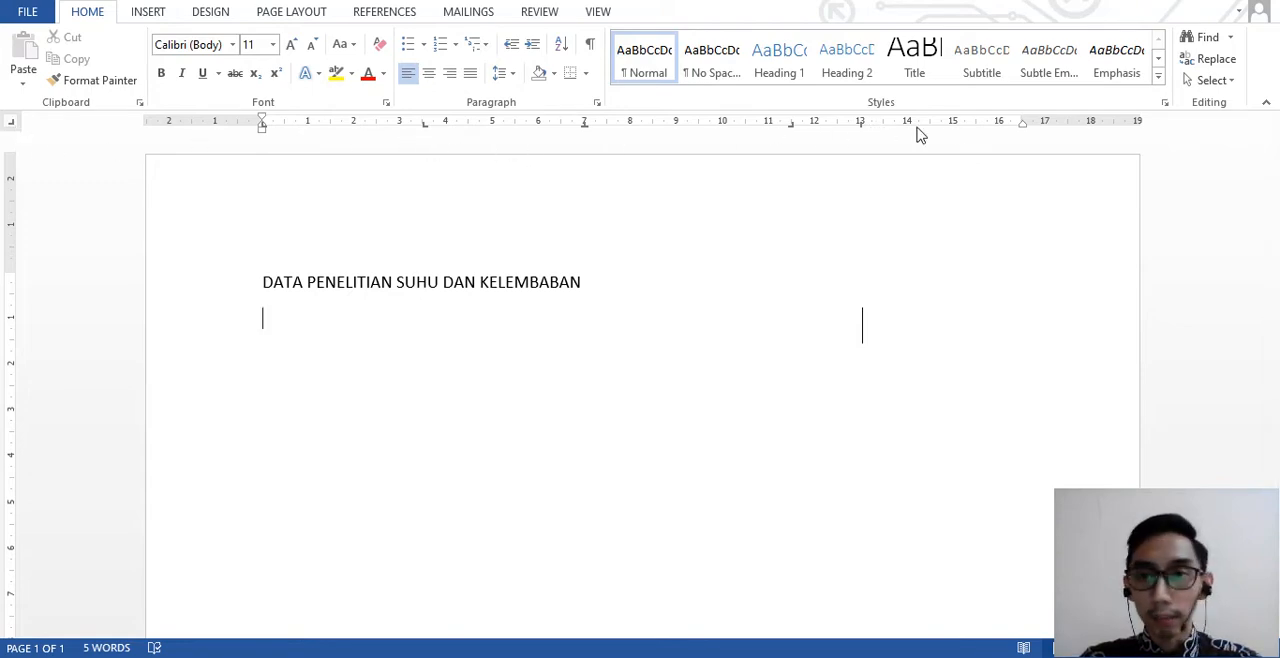
click(976, 124)
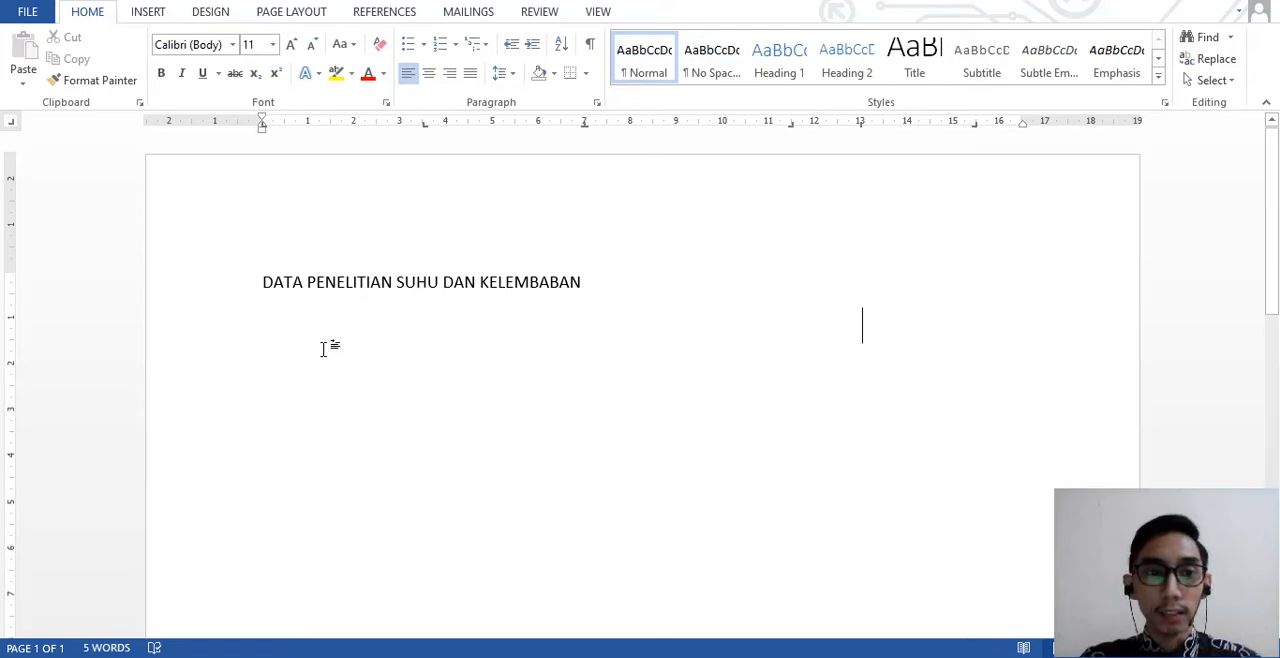
- Enter the first column heading "Percobaan" at the start of the line below the title
key(alt+Tab)
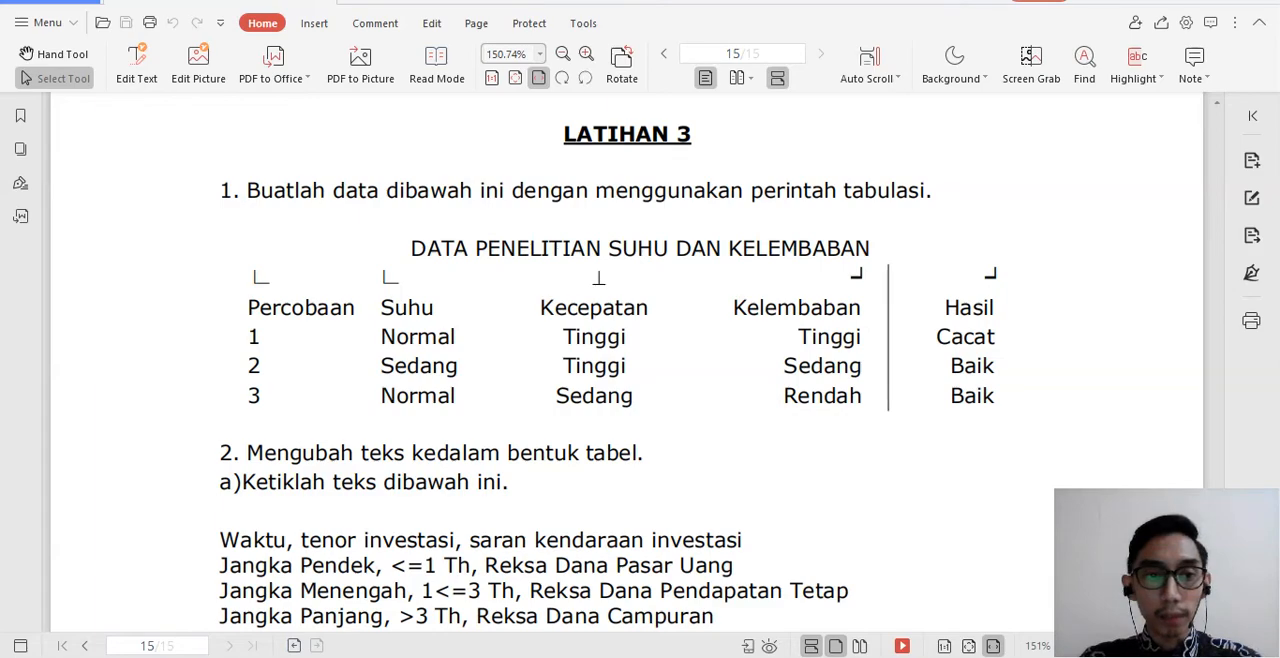
key(alt+Tab)
text(pENG)
key(BackSpace)
key(BackSpace)
key(BackSpace)
key(BackSpace)
key(Caps_Lock)
text(Prrr)
key(BackSpace)
key(BackSpace)
key(BackSpace)
text(er)
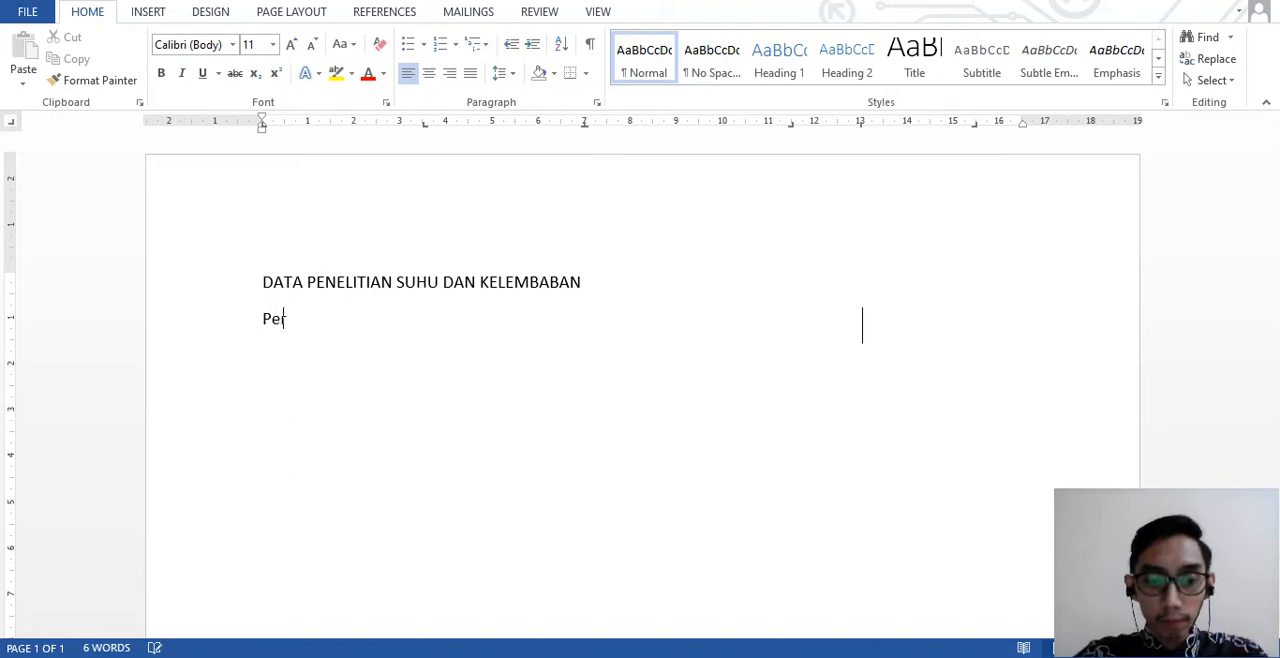
text(cobaan)
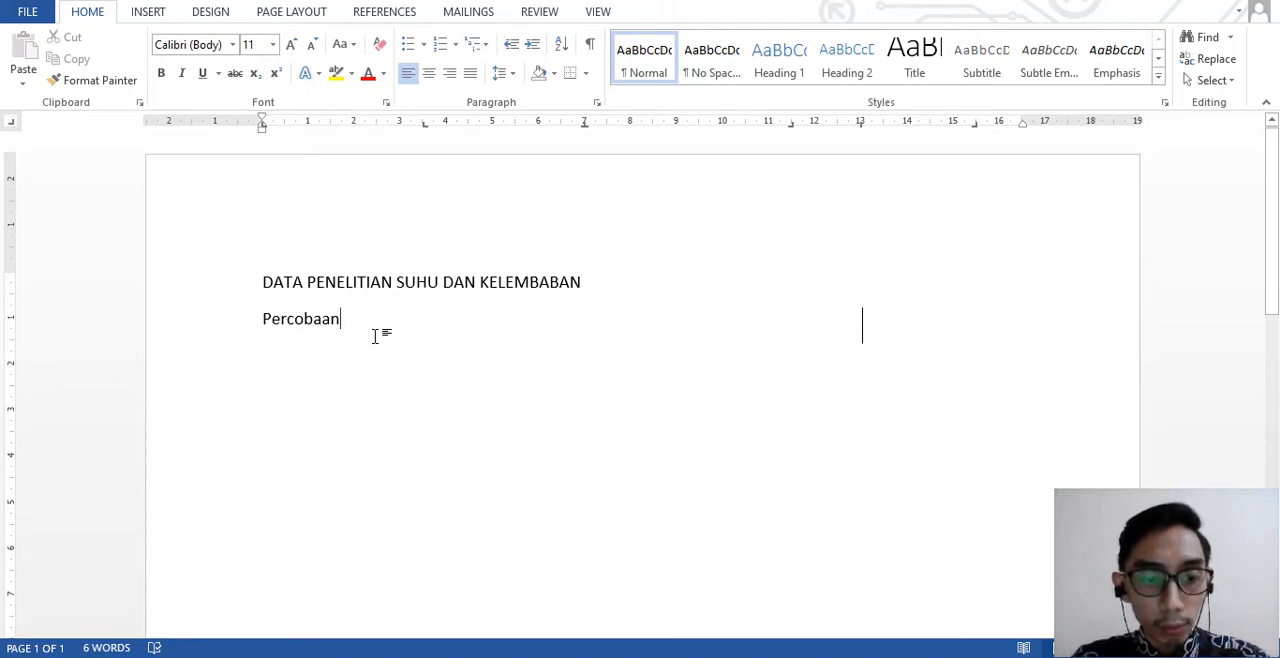
- Add the heading "Suhu" at the second left tab stop, as in the PDF exercise
key(Tab)
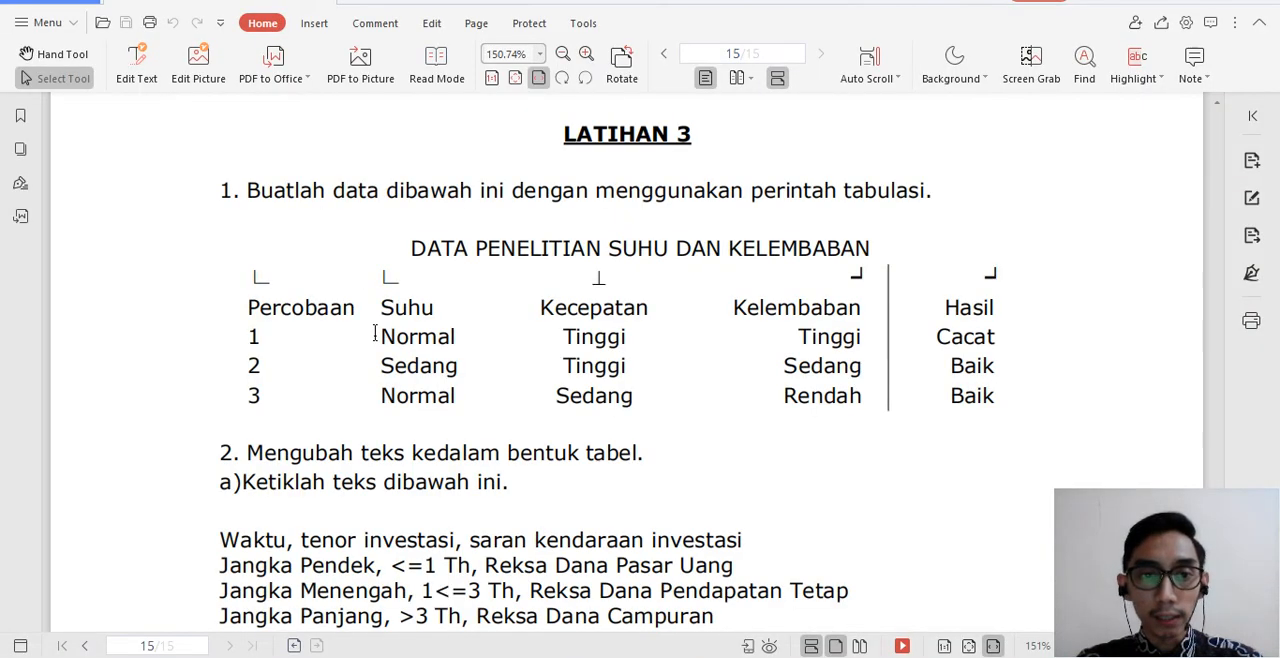
key(alt+Tab)
key(Tab)
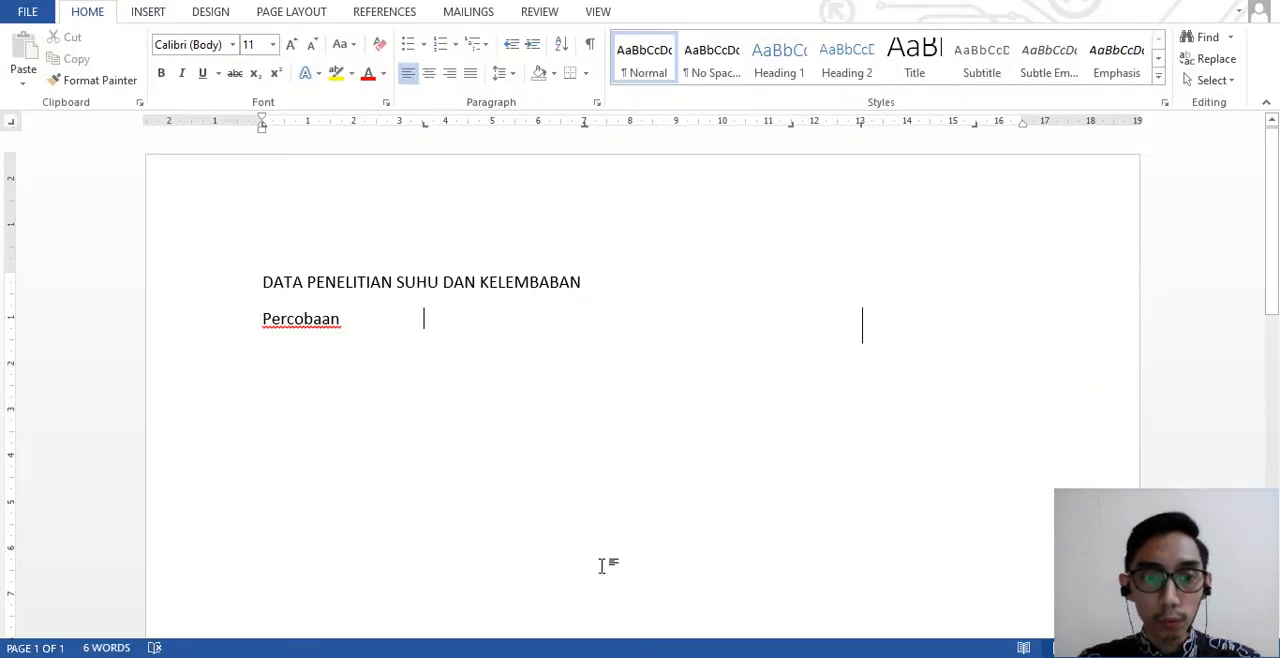
text(Suhu)
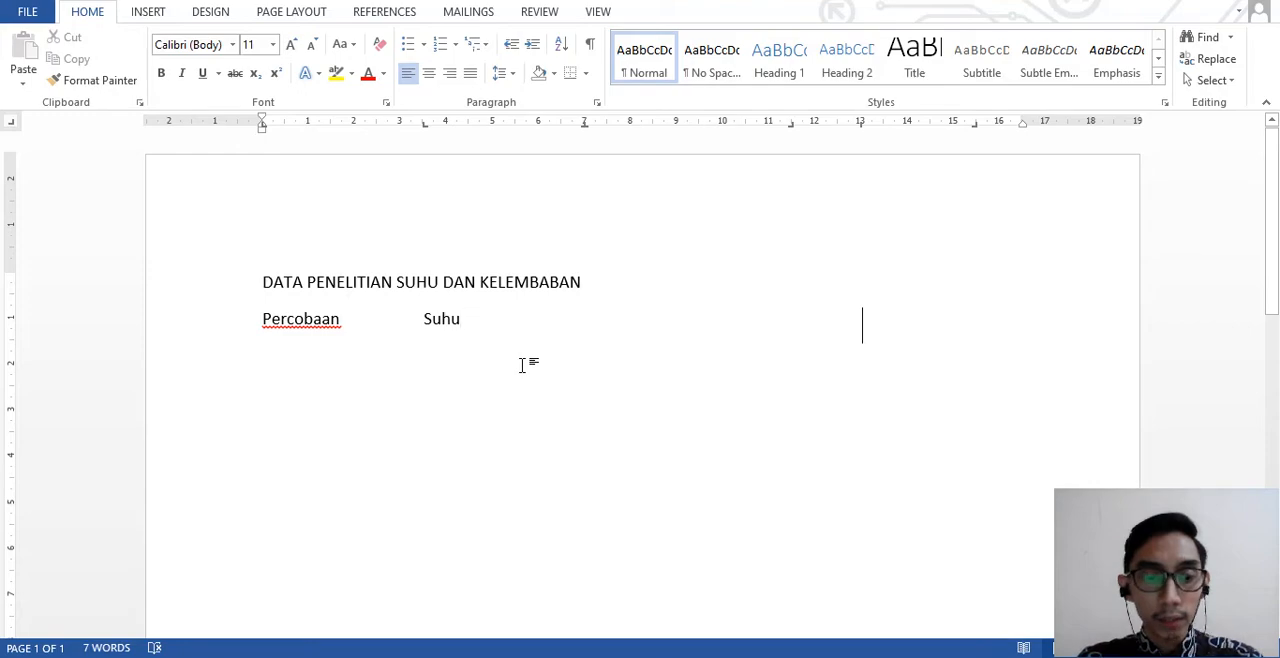
- Add the heading "Kecepatan" at the center tab stop in the heading row, following the PDF exercise
key(Tab)
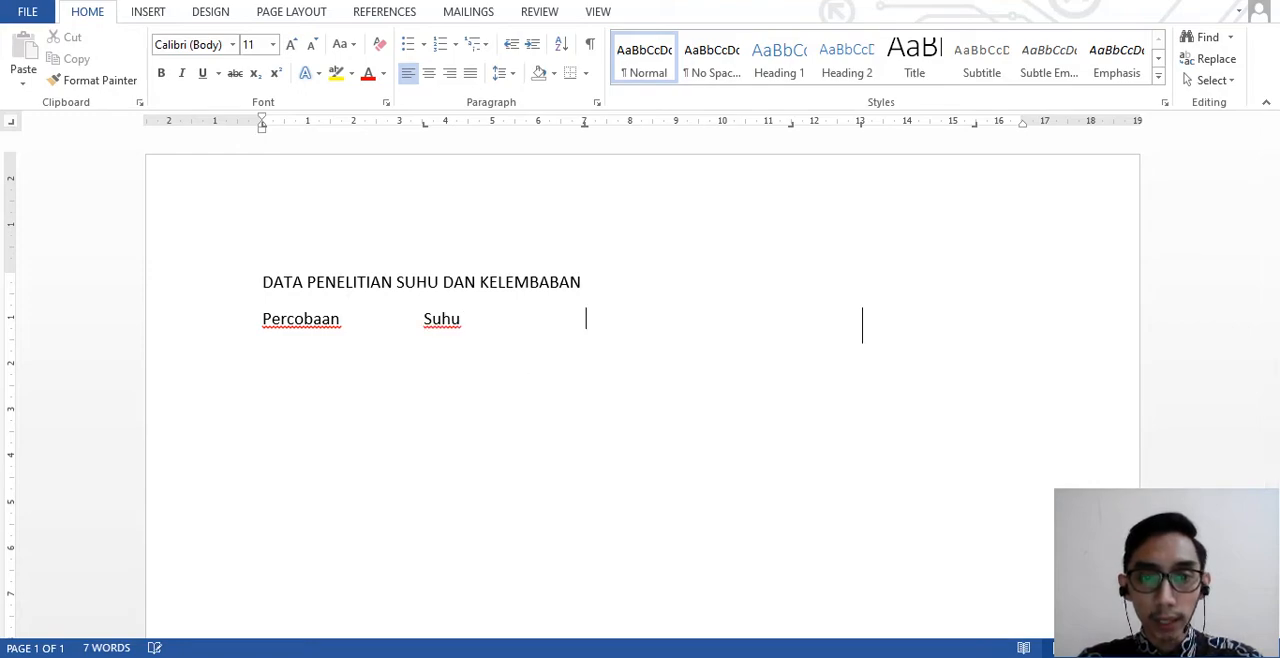
key(alt+Tab)
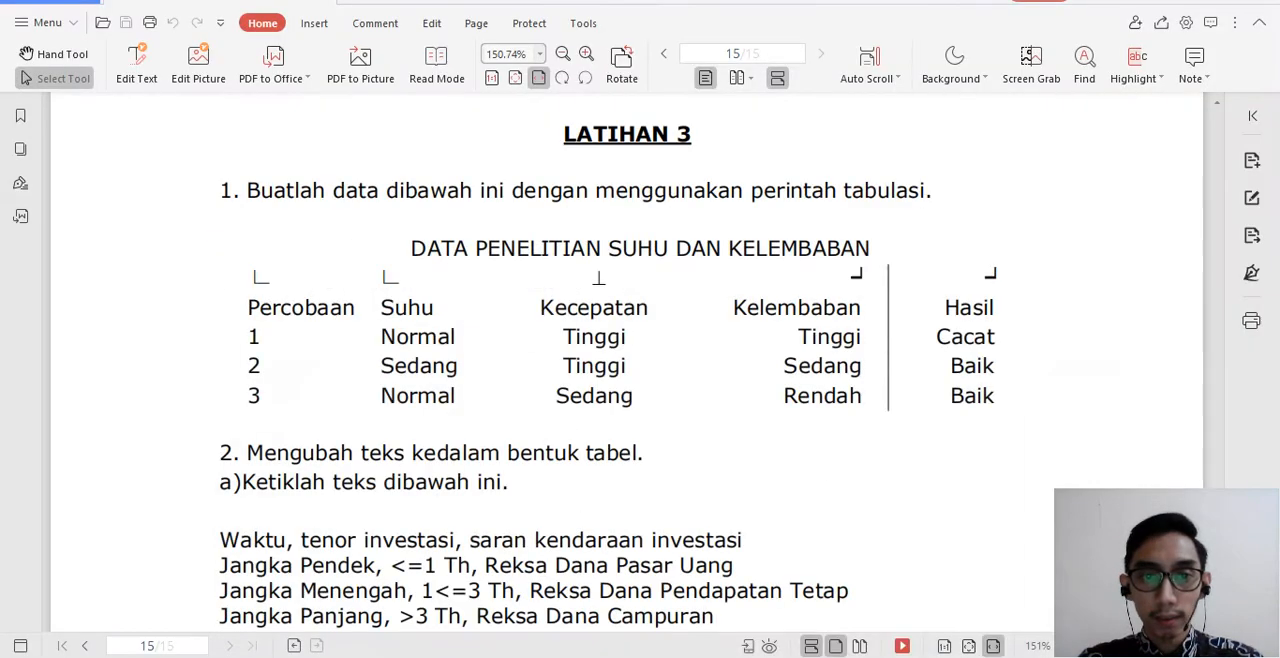
key(alt+Tab)
text(Kecepata)
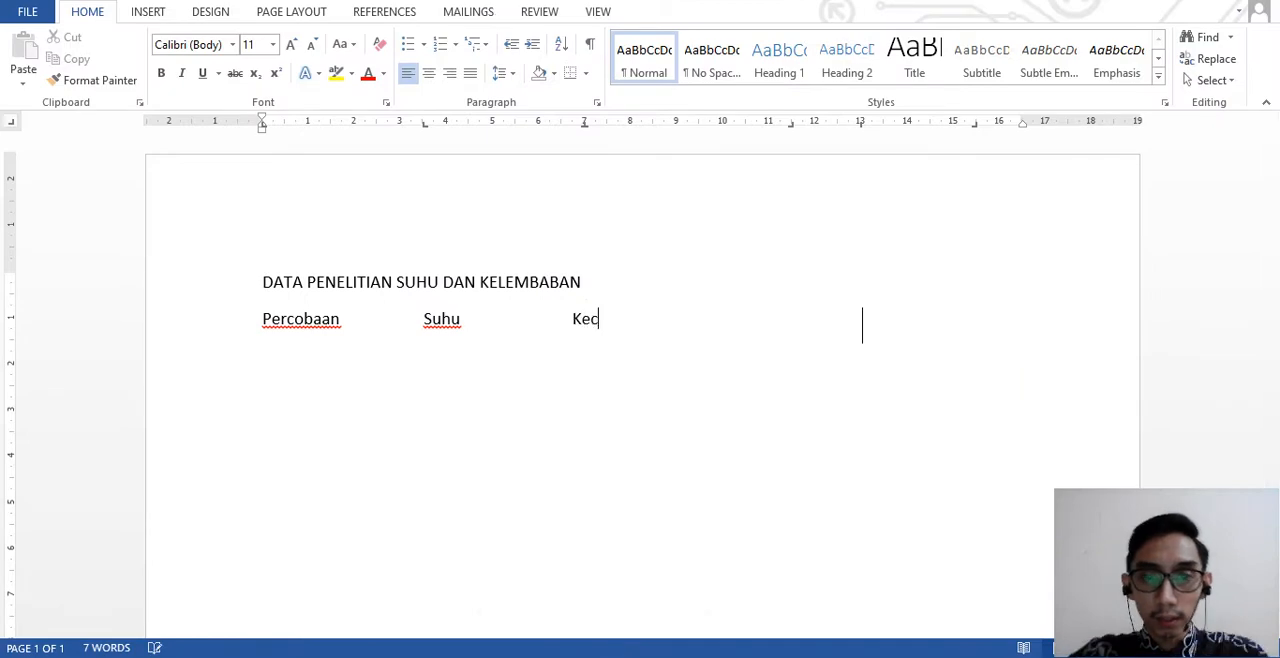
key(BackSpace)
text(an)
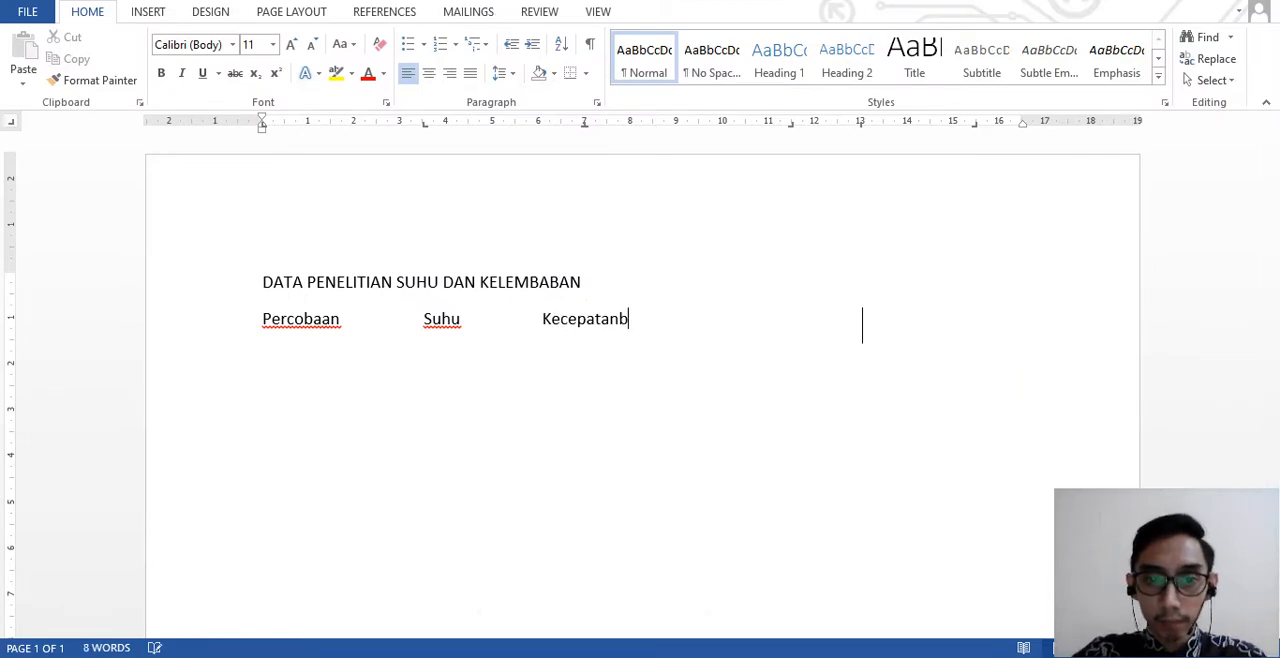
- Complete the heading row with "Kelembaban" and "Hasil" at the two right tab stops, following the PDF exercise
key(Tab)
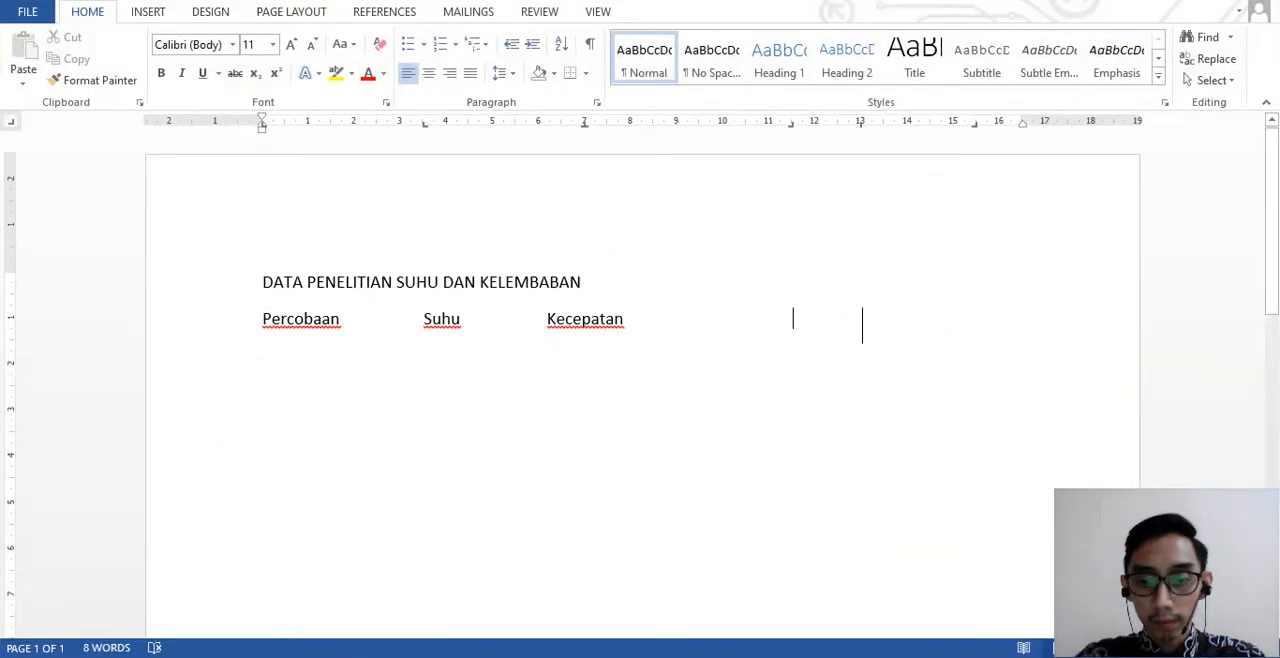
text(Kelembabam)
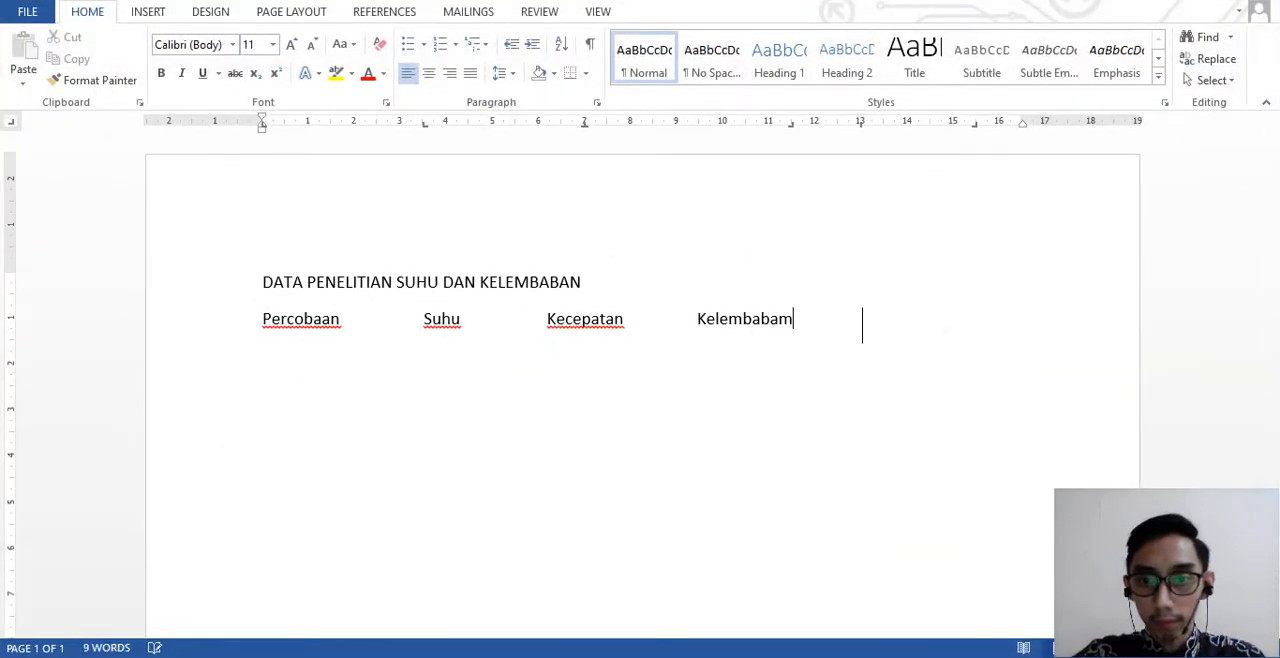
key(BackSpace)
text(n)
key(Tab)
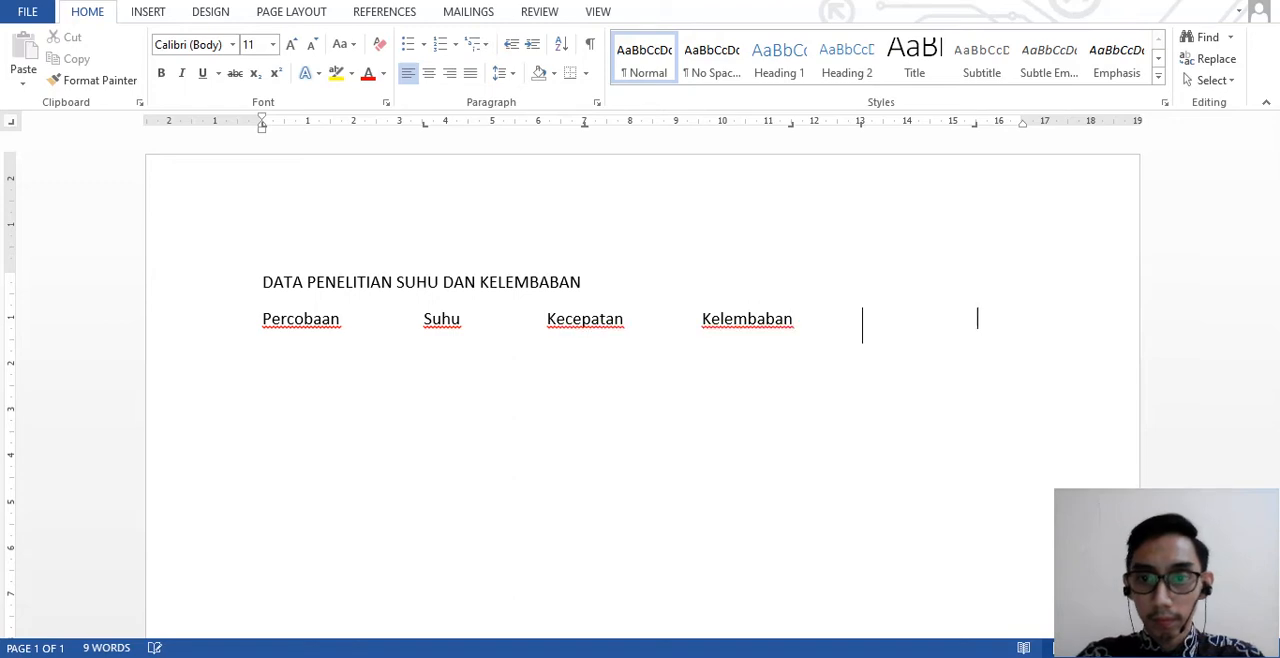
text(Hasil)
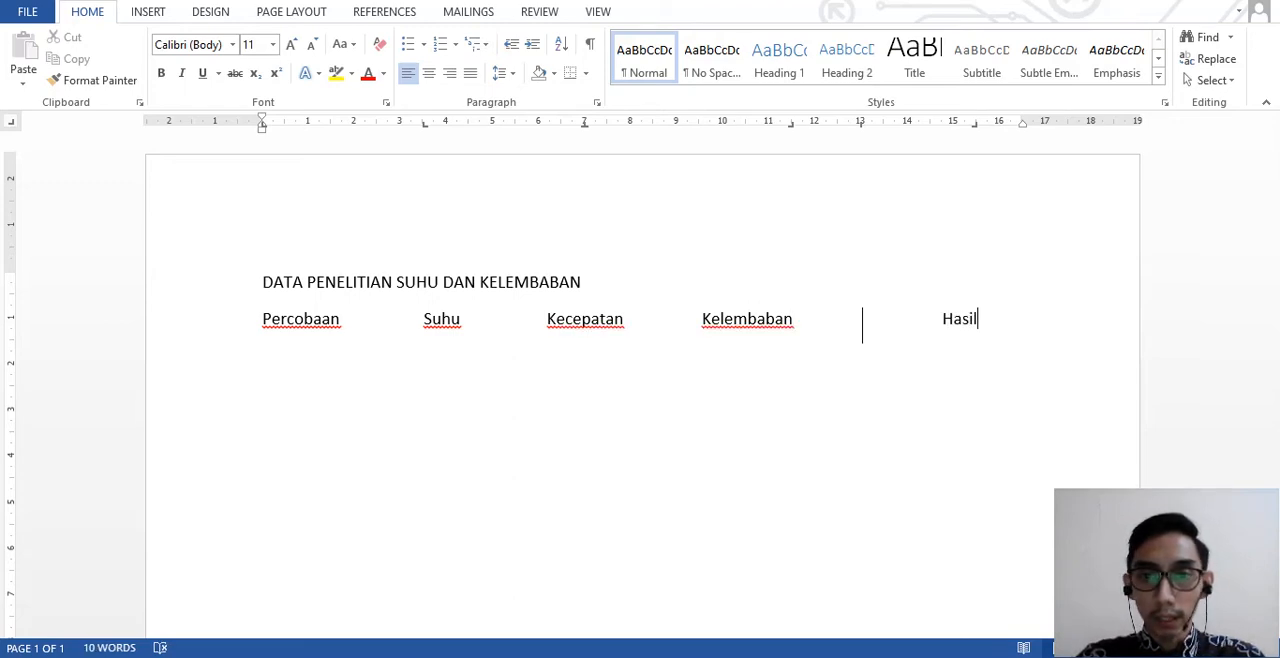
- Start the first data row below the headings with "1" under Percobaan and "Normal" under Suhu
key(Return)
text(1)
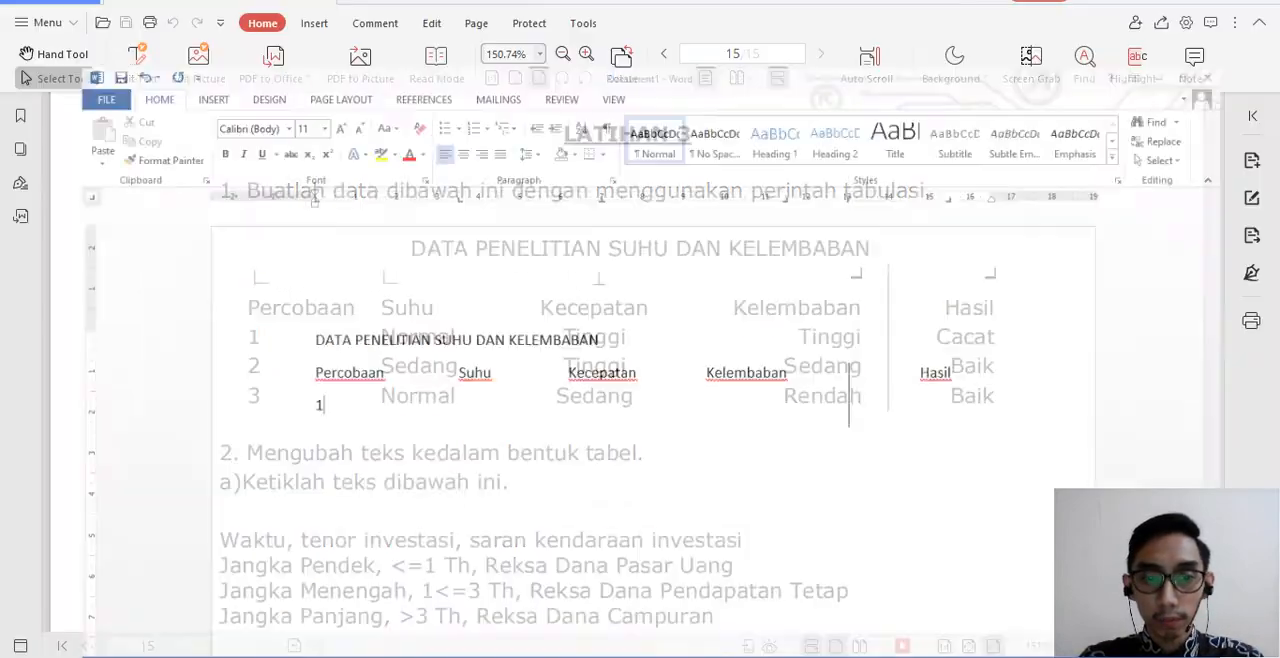
key(Tab)
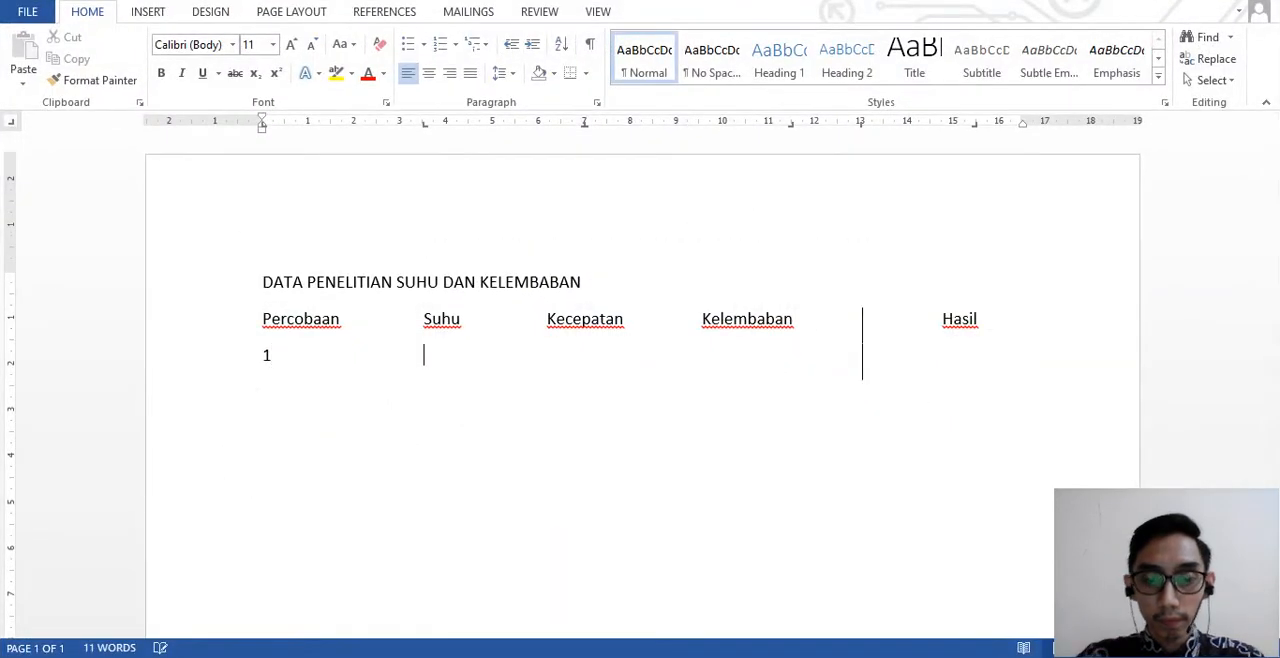
text(Normal)
key(Tab)
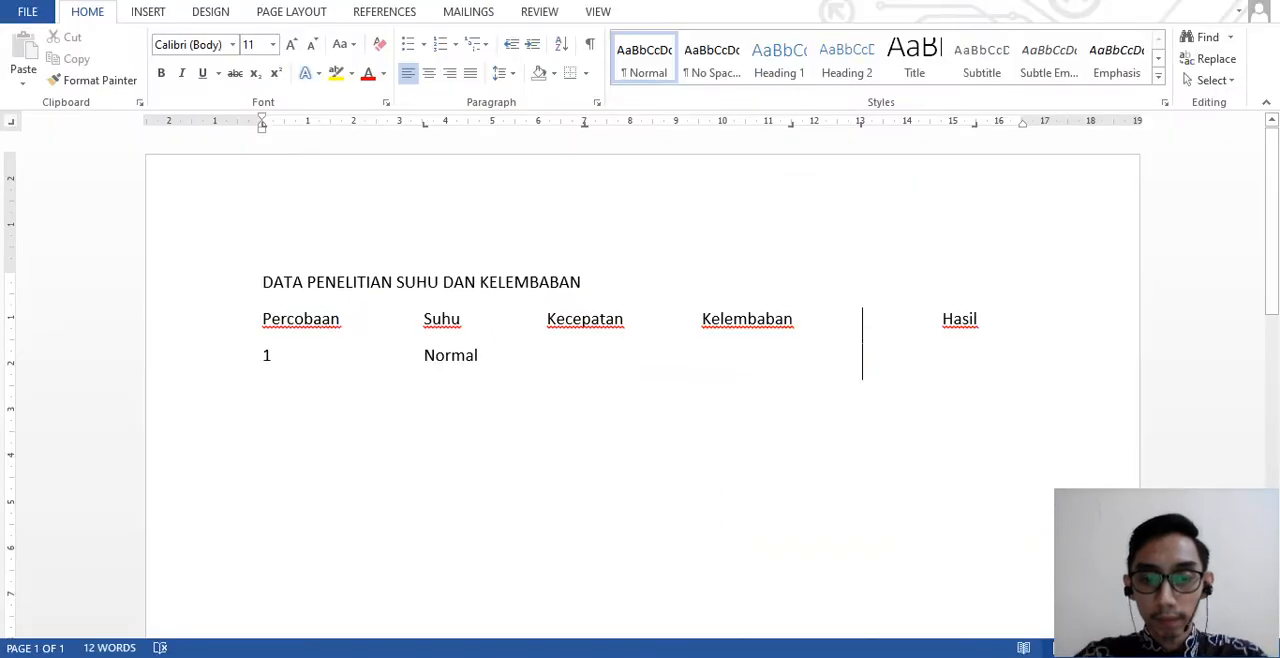
- Complete row 1 with "Tinggi" under Kecepatan, "Tinggi" under Kelembaban and "Cacat" under Hasil, and begin a new line
text(Tin)
key(BackSpace)
key(BackSpace)
text(inggi	)
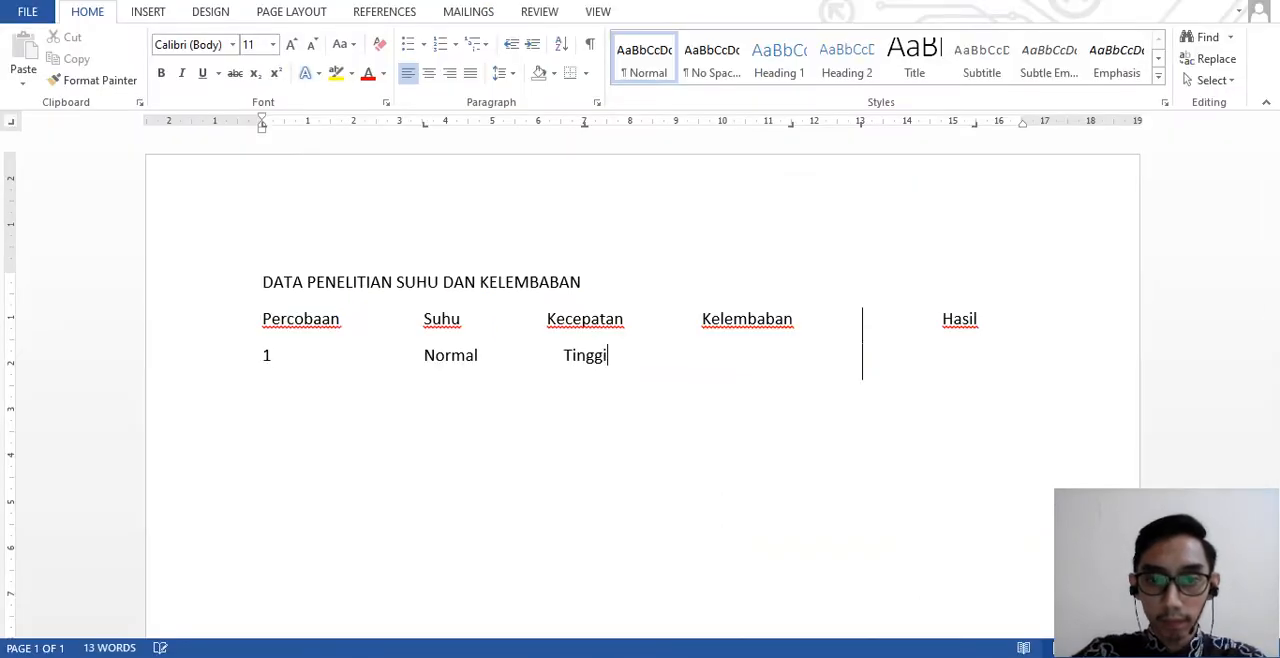
text(Tinggi)
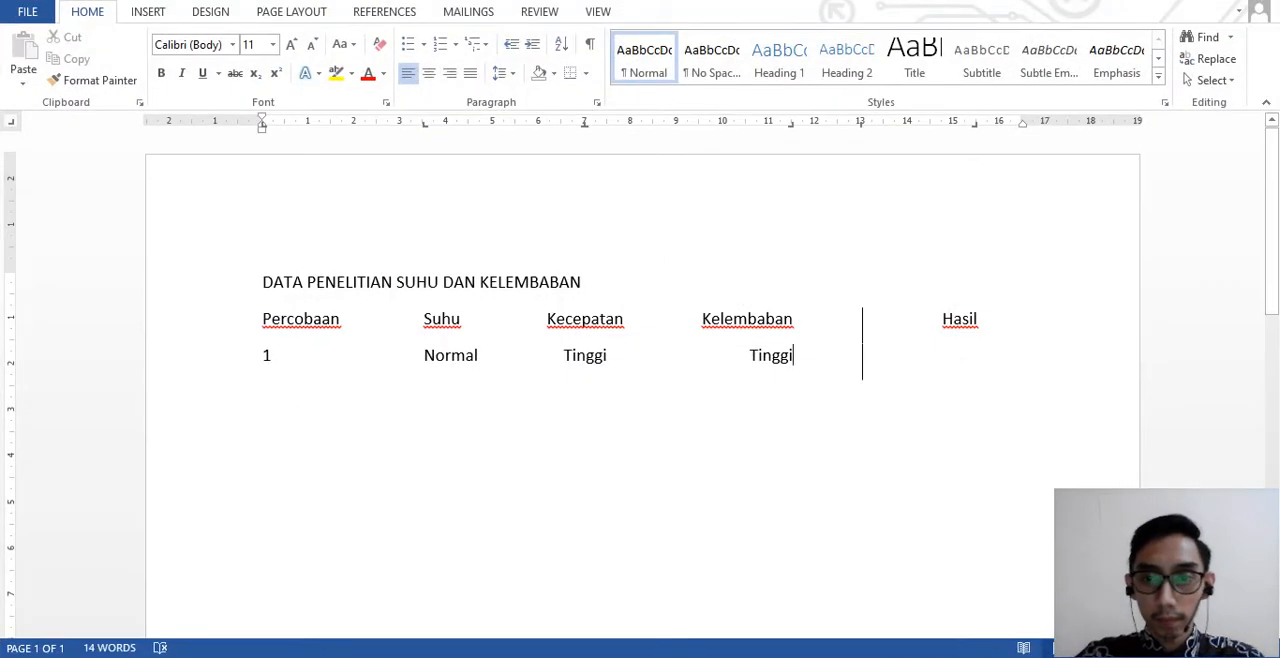
key(Tab)
text(Cacat)
key(Return)
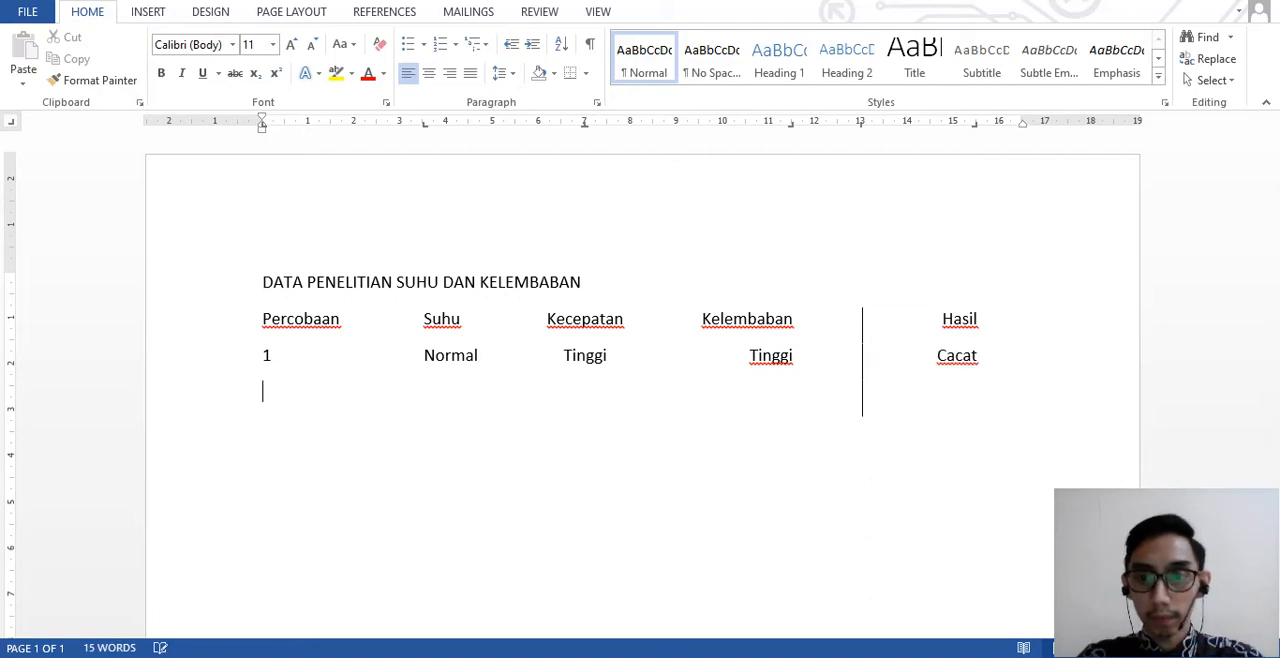
- Enter "2", "Sedang" and "Tinggi" in the second data row under Percobaan, Suhu and Kecepatan
text(2)
key(Tab)
key(Tab)
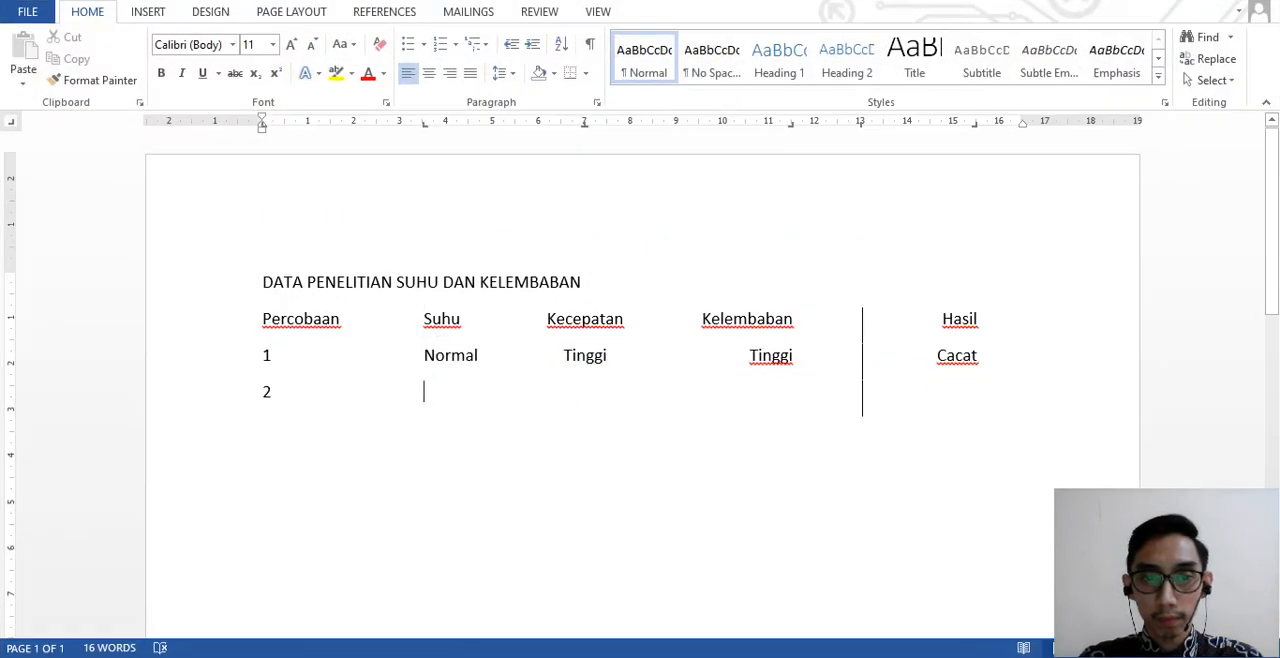
text(Sedang)
key(Tab)
text(Tinggi	)
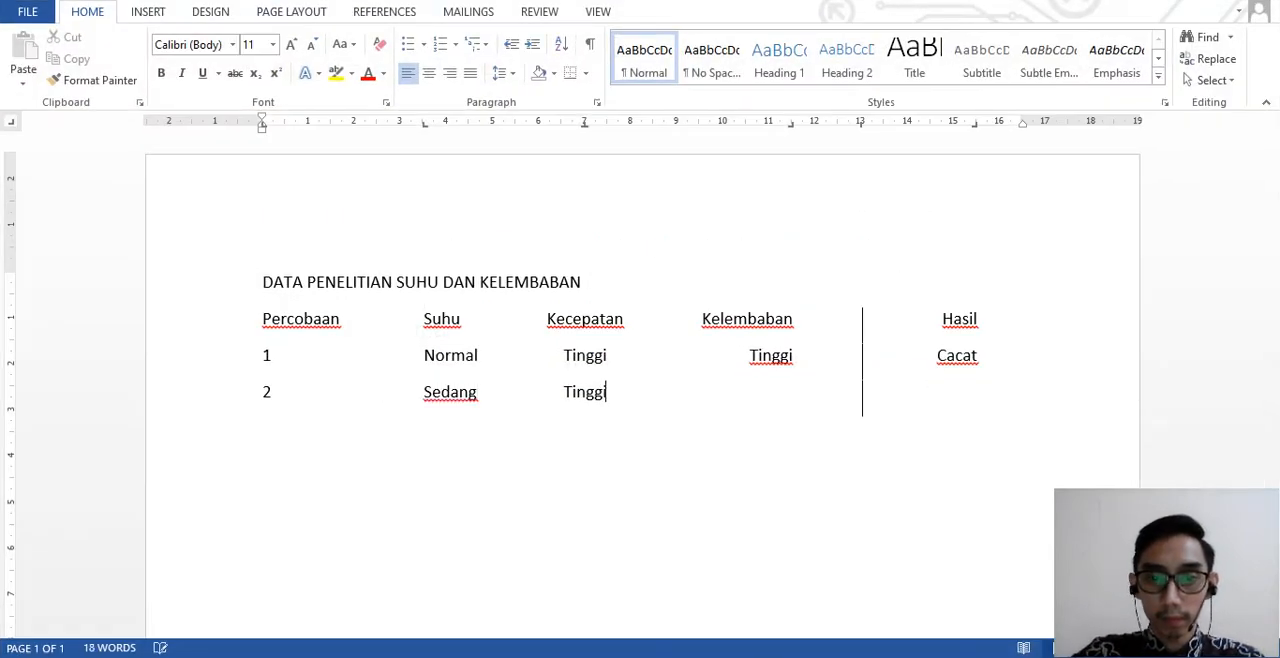
text(Sedang)
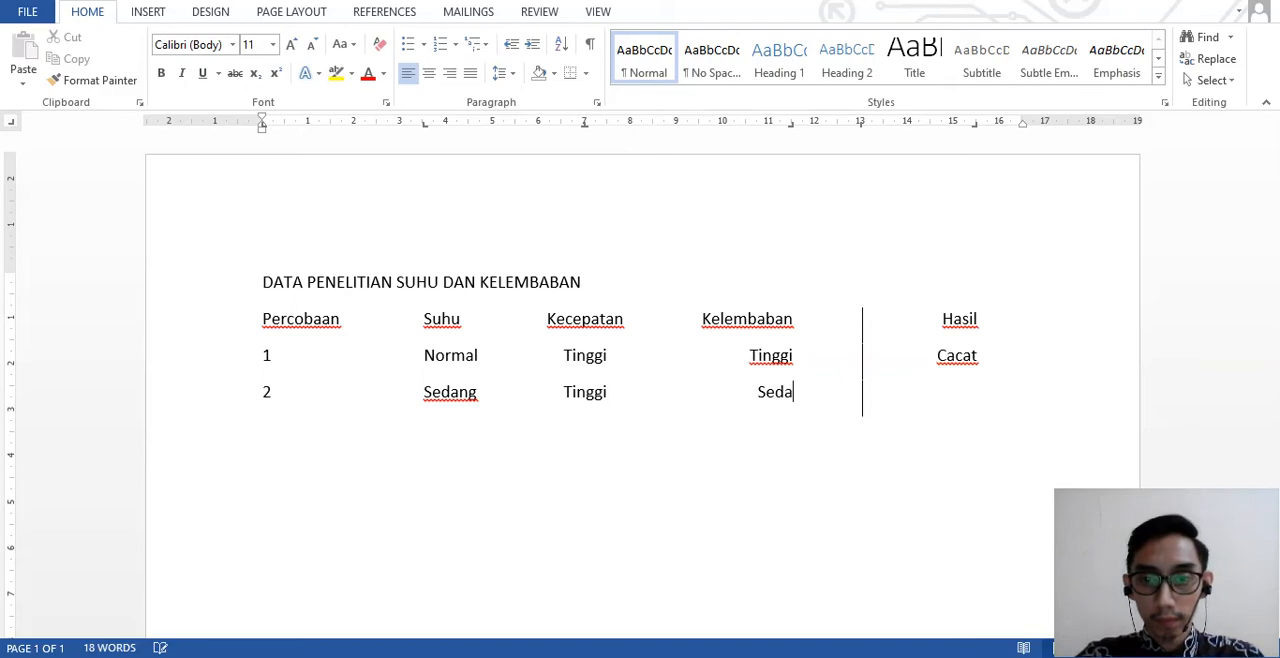
- Complete row 2 with "Sedang" under Kelembaban and "Baik" under Hasil, as in the PDF exercise, and begin a new line
key(Tab)
key(alt+Tab)
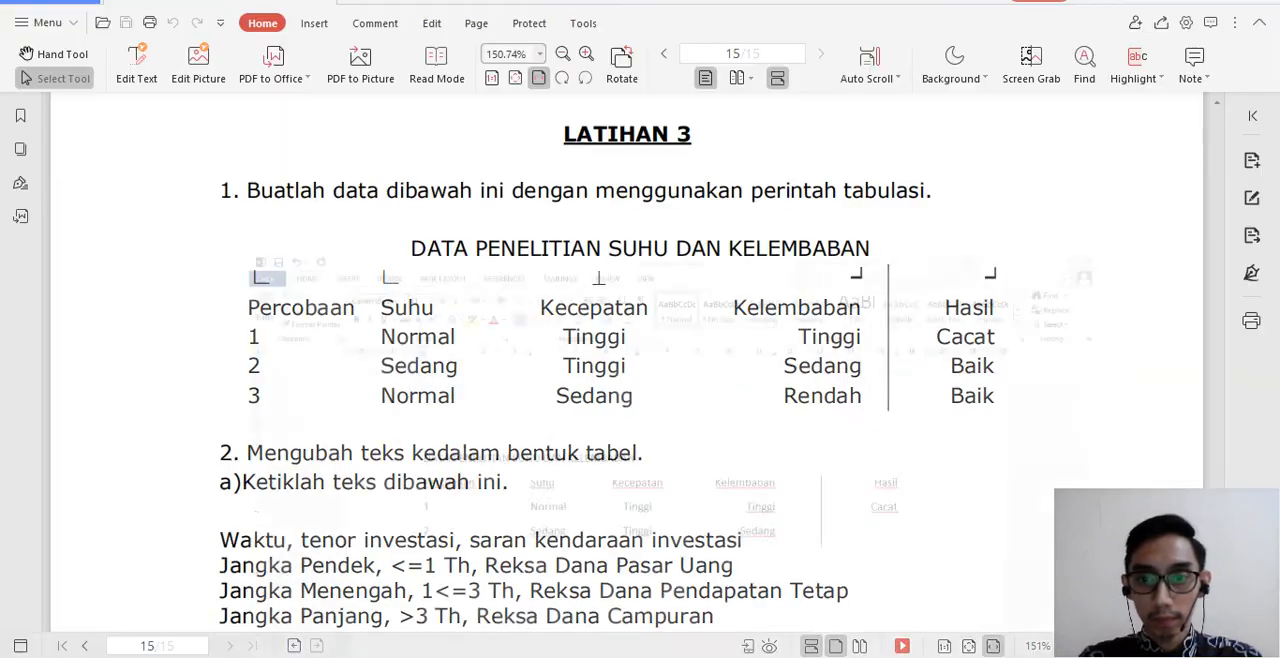
key(alt+Tab)
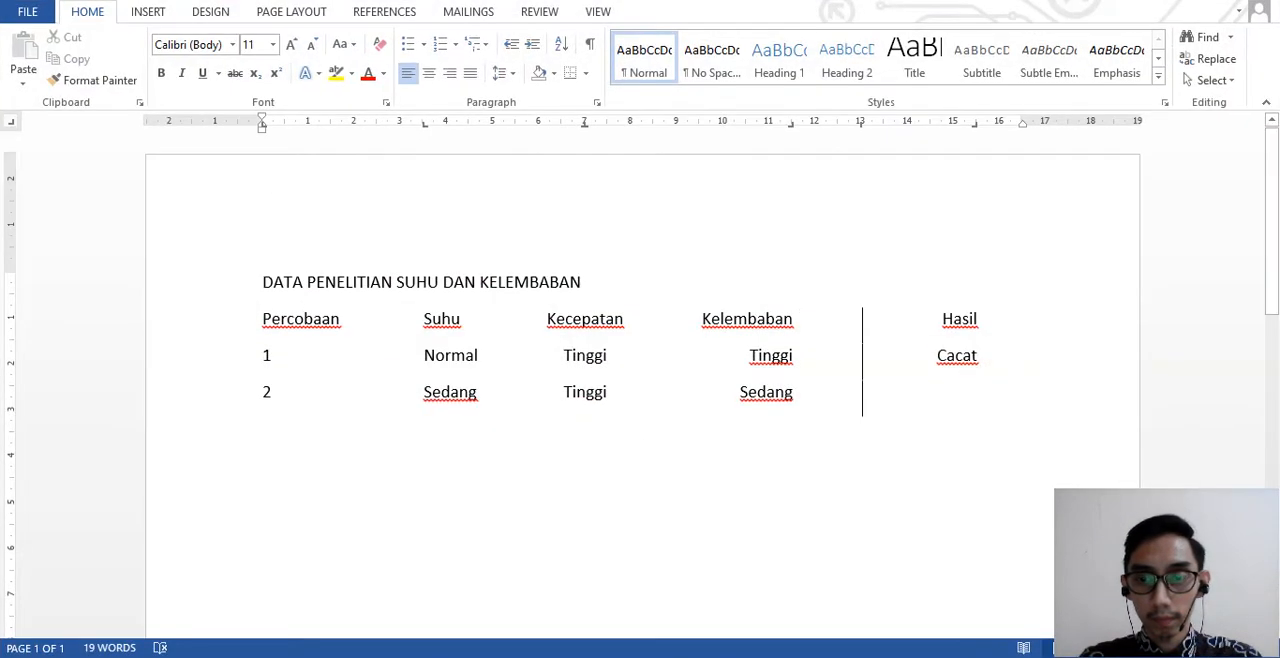
text(Baik)
key(Return)
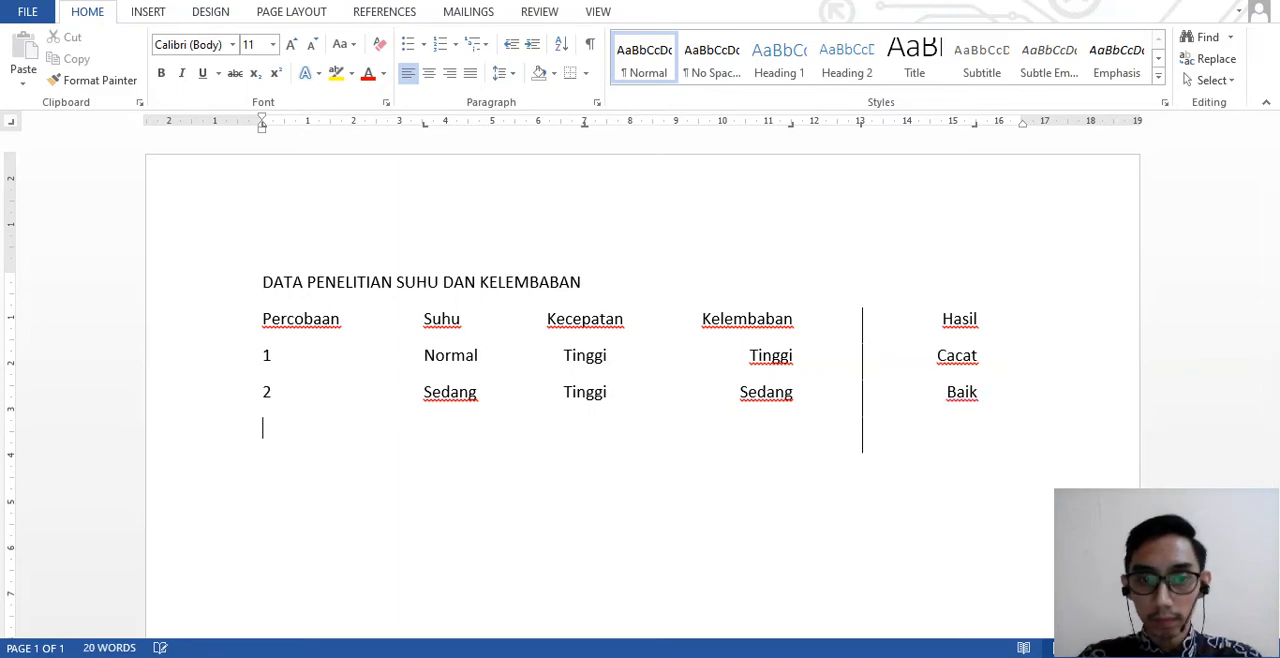
- Following the PDF exercise, start the third data row with "3" under Percobaan and "Normal" under Suhu
text(3)
key(Tab)
key(alt+Tab)
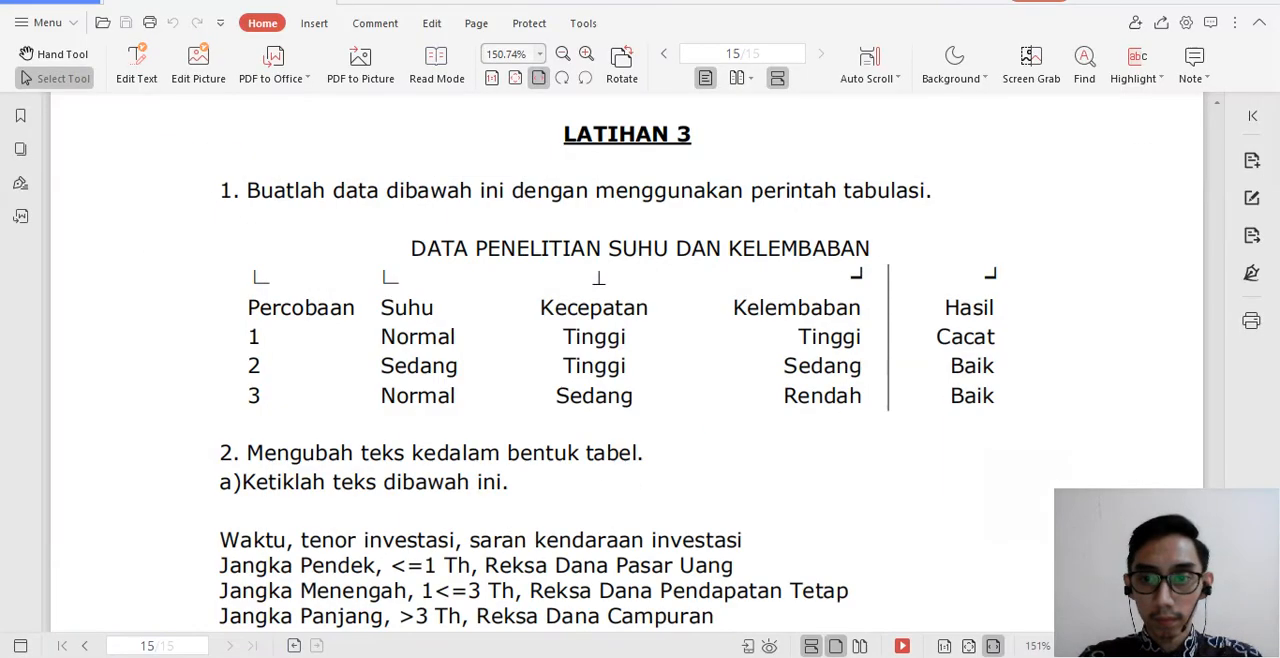
key(alt+Tab)
text(N)
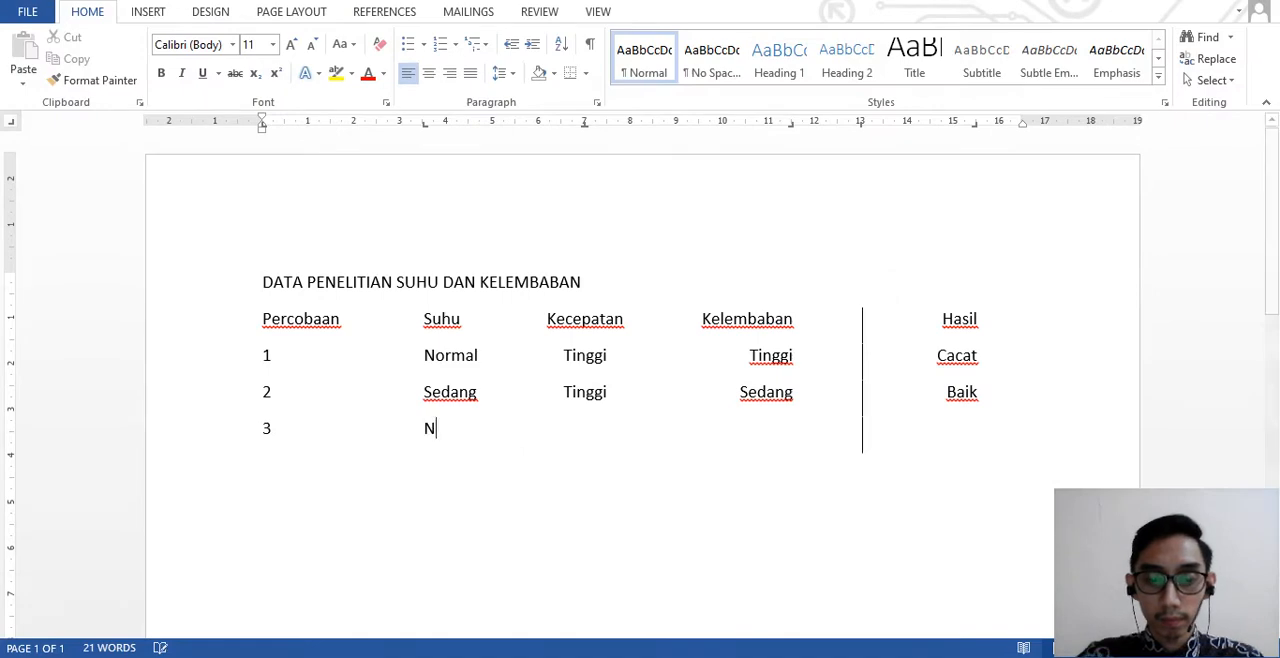
text(orma)
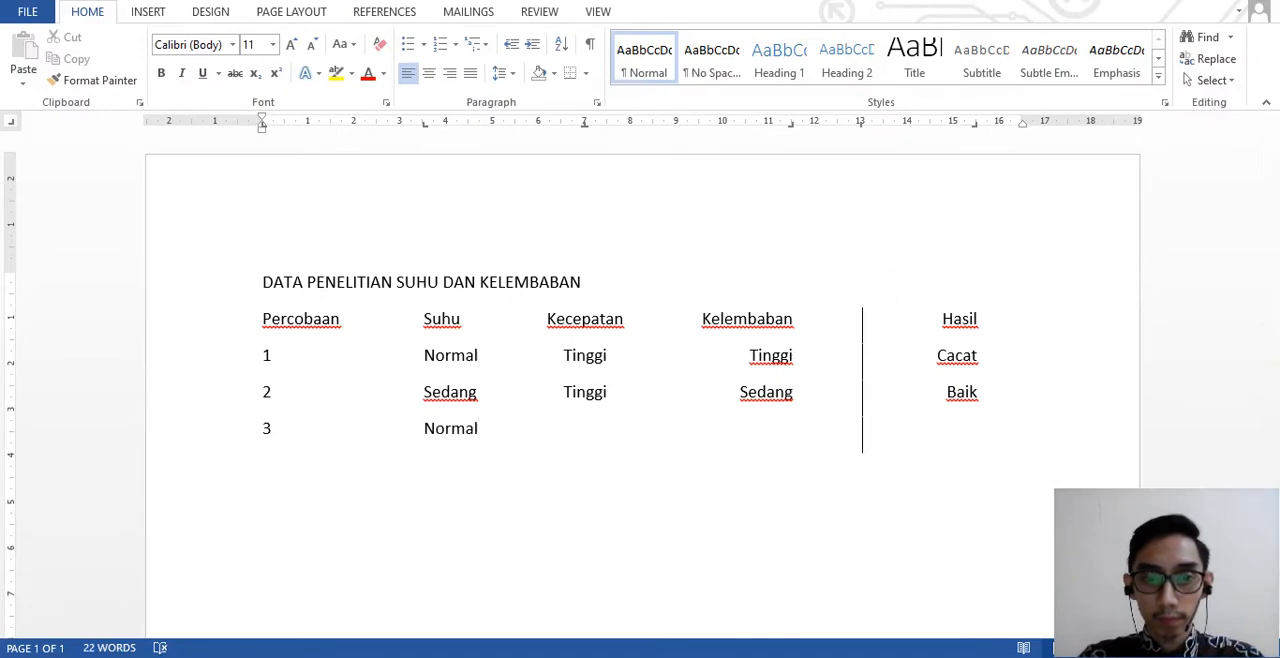
text(l)
- Complete row 3 with "Sedang" under Kecepatan, "Rendah" under Kelembaban and "Baik" under Hasil, as in the PDF exercise
key(Tab)
text(Sedang)
key(Tab)
text(Rendah)
key(Tab)
key(alt+Tab)
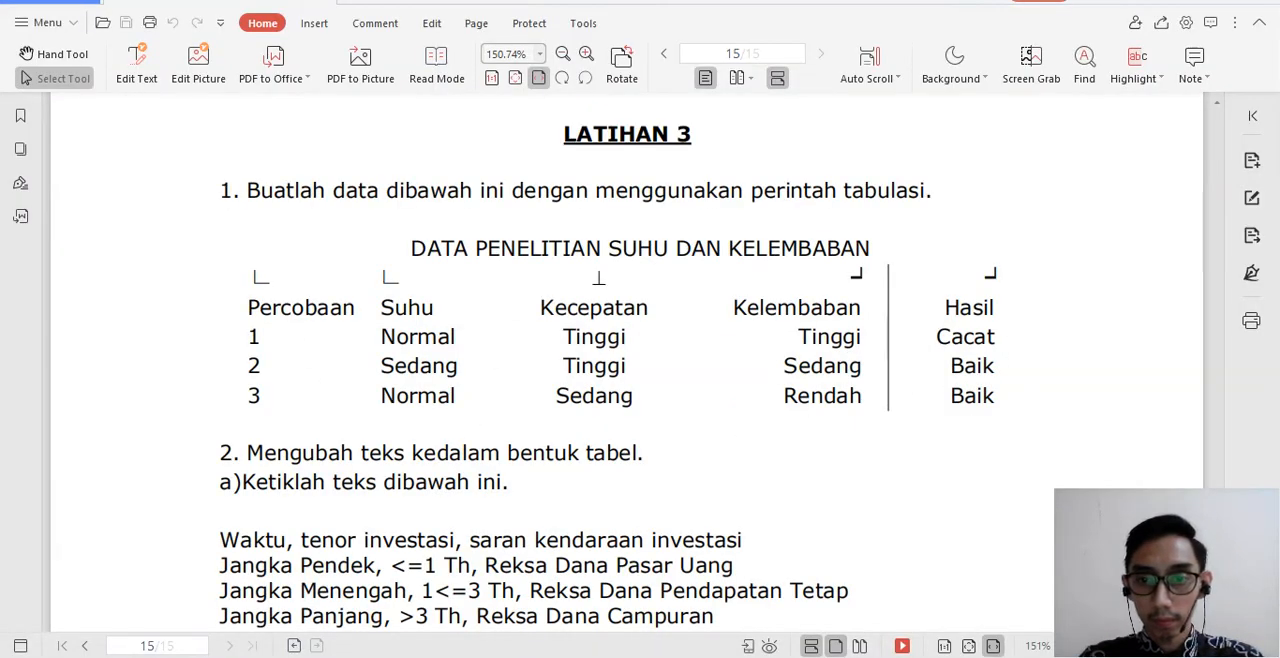
key(alt+Tab)
text(Baik)
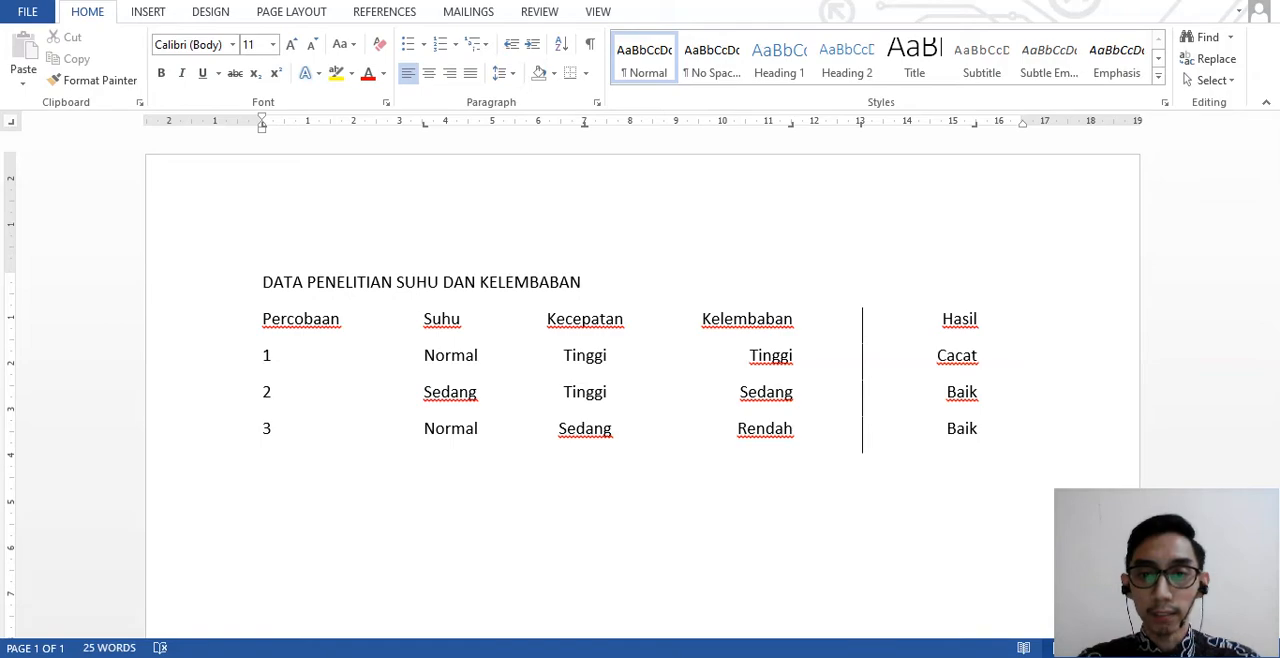
- Center the title "DATA PENELITIAN SUHU DAN KELEMBABAN" above the table and compare the result with the PDF exercise
key(alt+Tab)
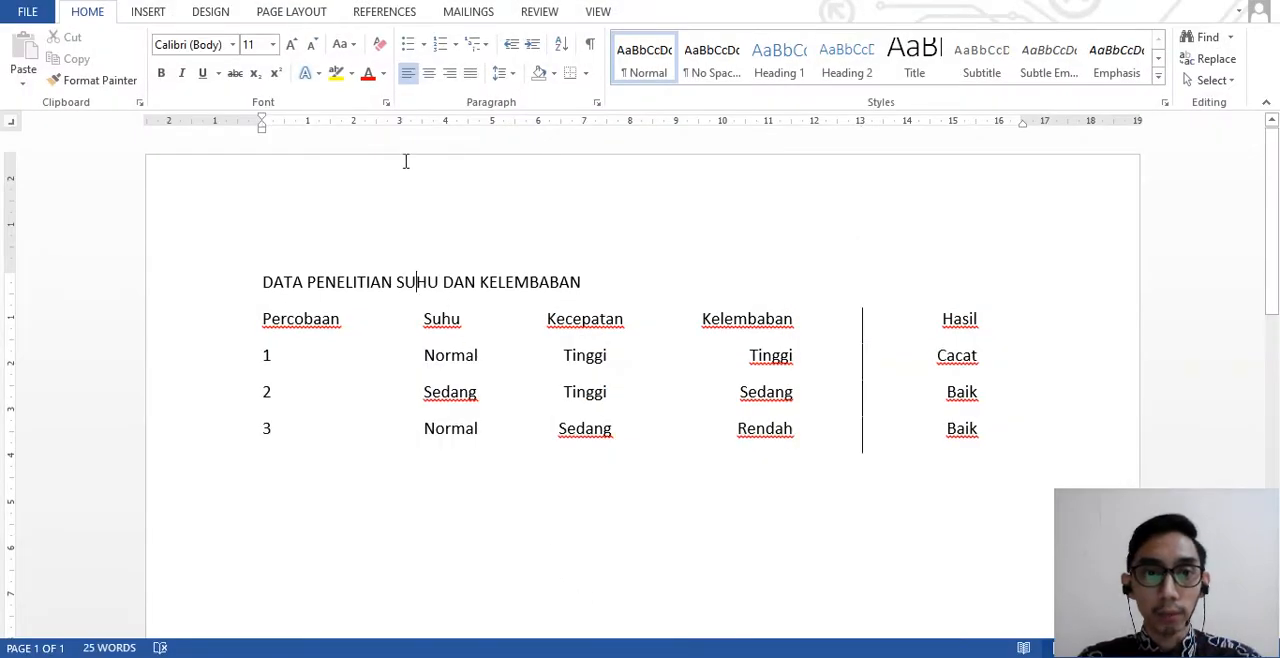
click(429, 72)
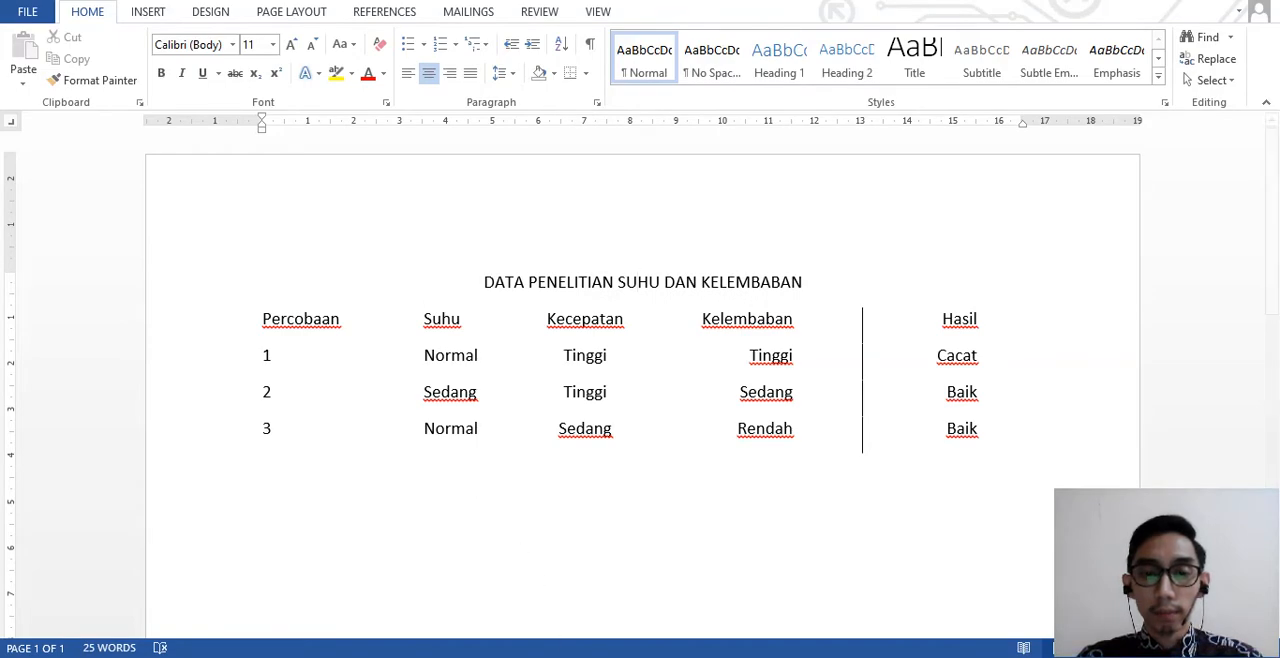
key(alt+Tab)
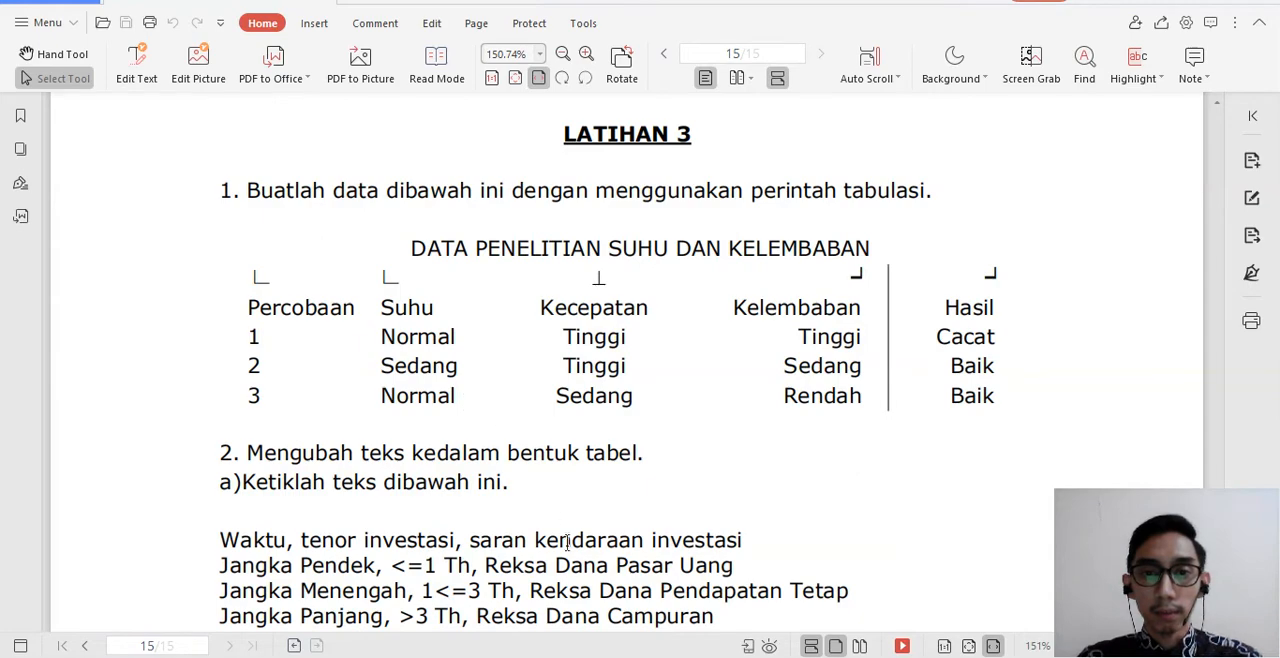
mouse_move(620, 655)
click(620, 600)
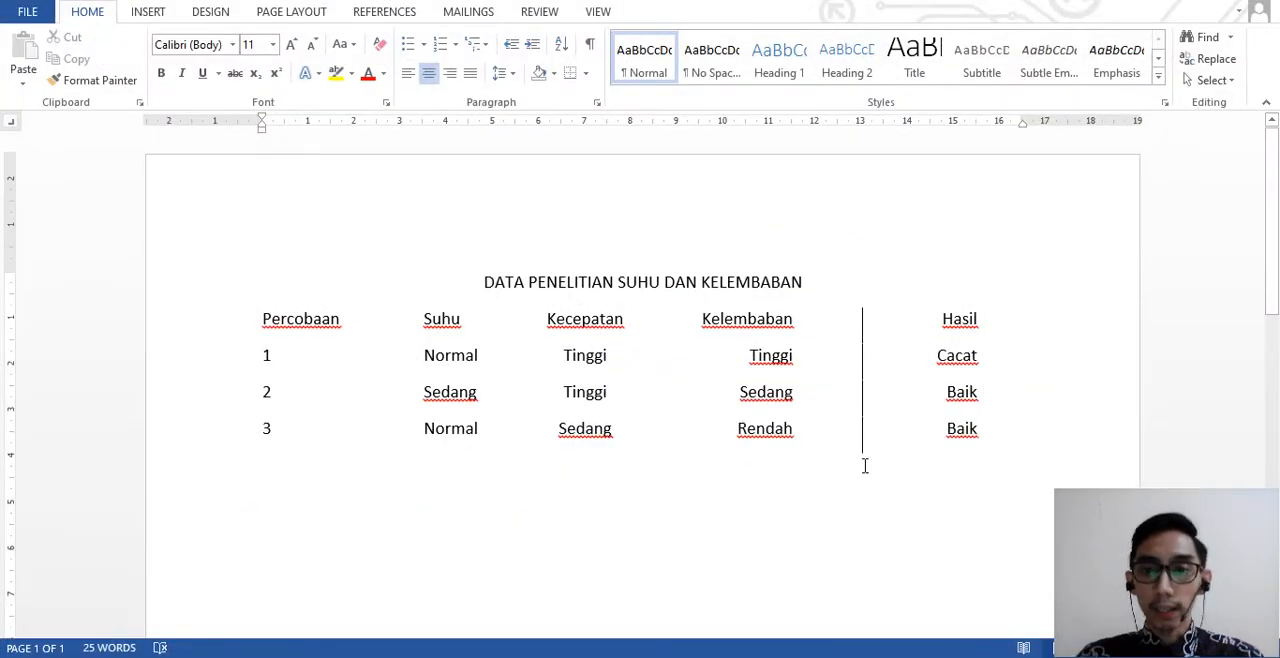
- Read exercise 2 in the PDF on turning text into a table, and place the cursor at the end of row 3 in Word
key(alt+Tab)
scroll(586, 450, down, 3)
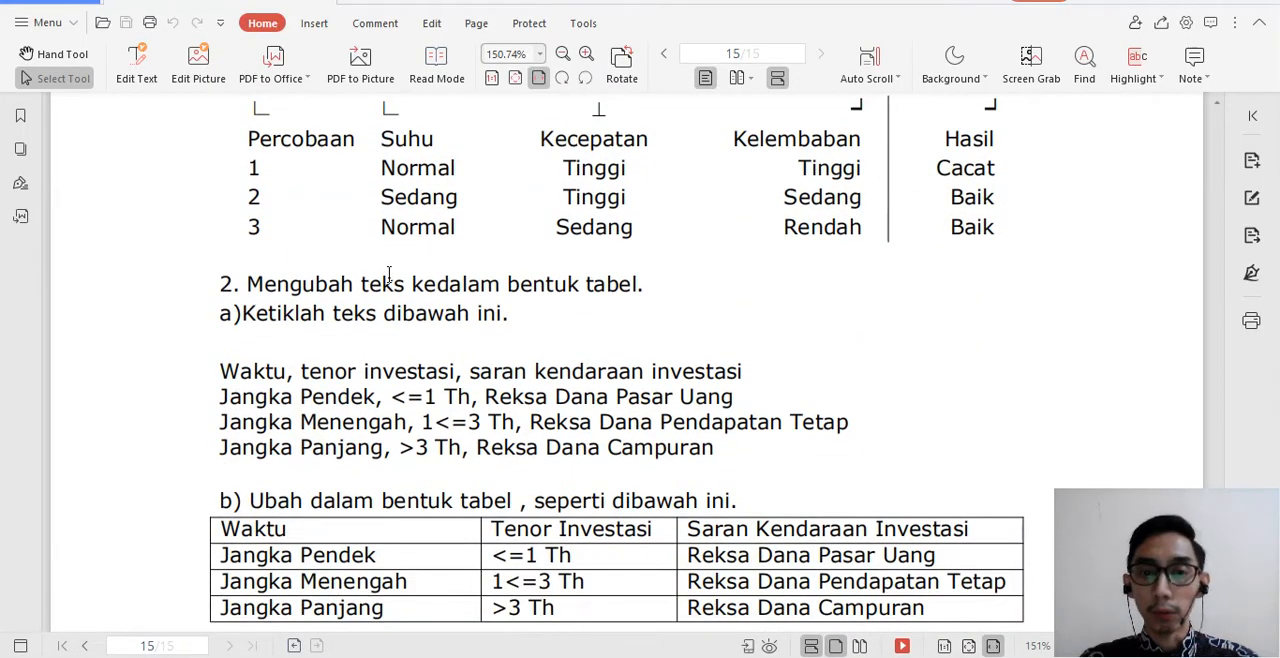
scroll(447, 334, down, 1)
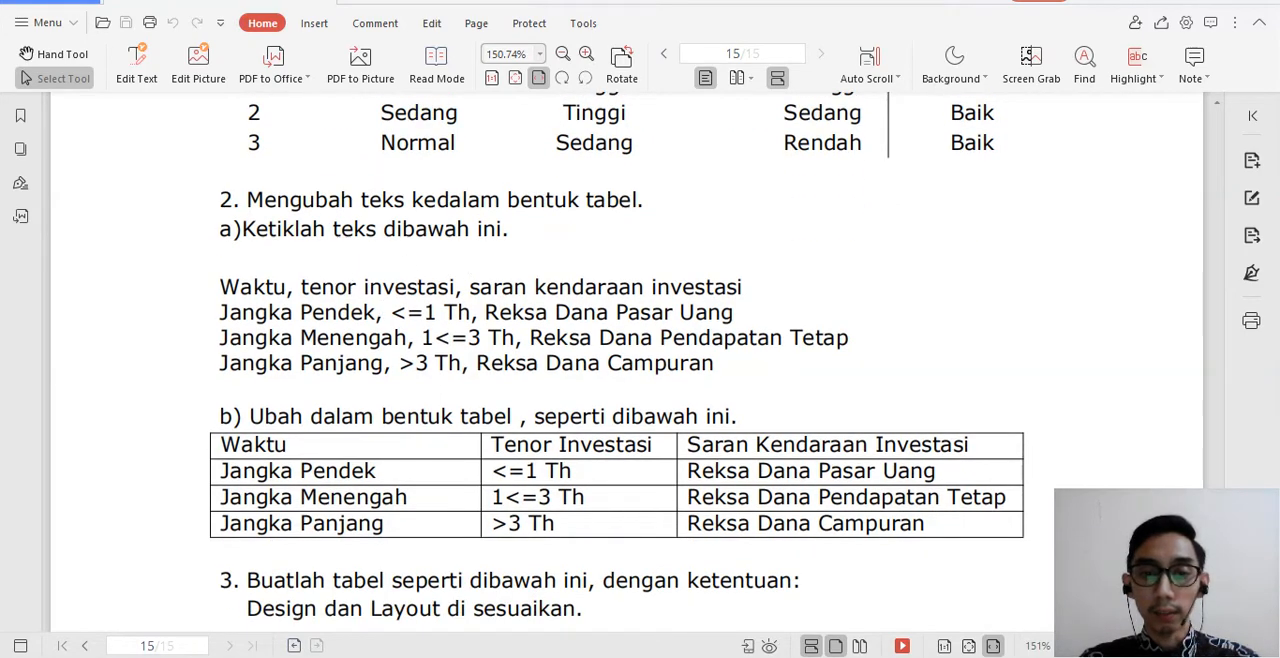
key(alt+Tab)
click(989, 430)
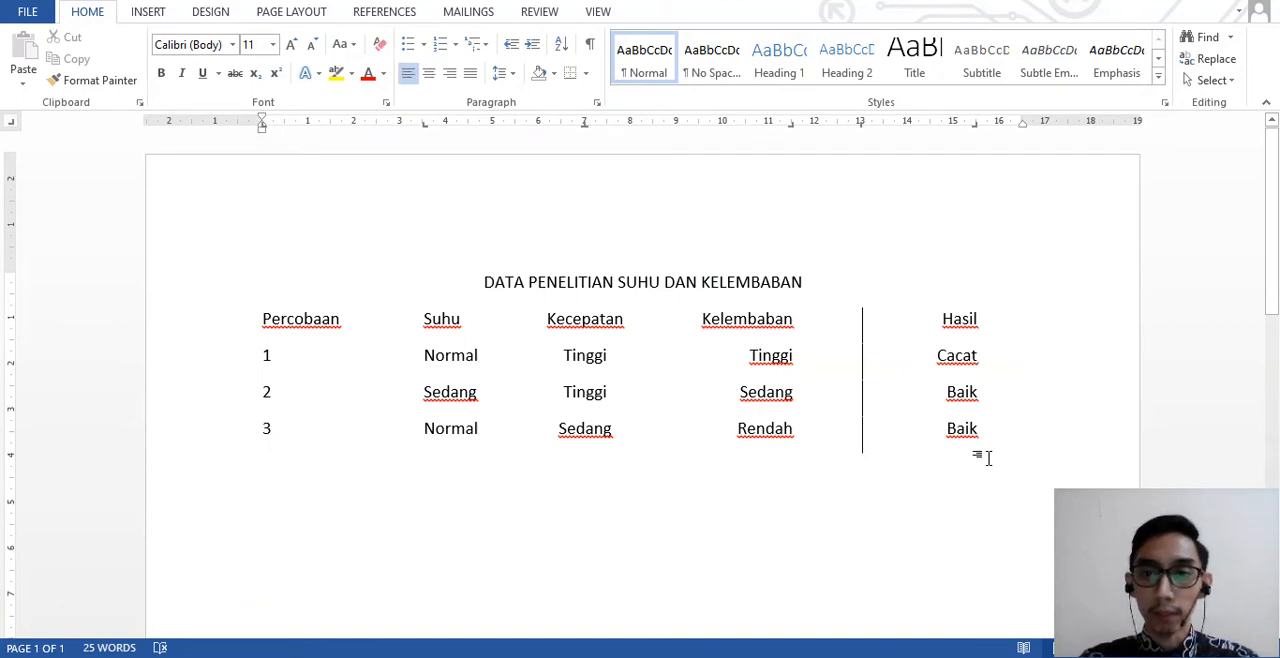
key(Return)
key(Return)
key(BackSpace)
key(BackSpace)
scroll(766, 466, down, 3)
scroll(895, 344, up, 1)
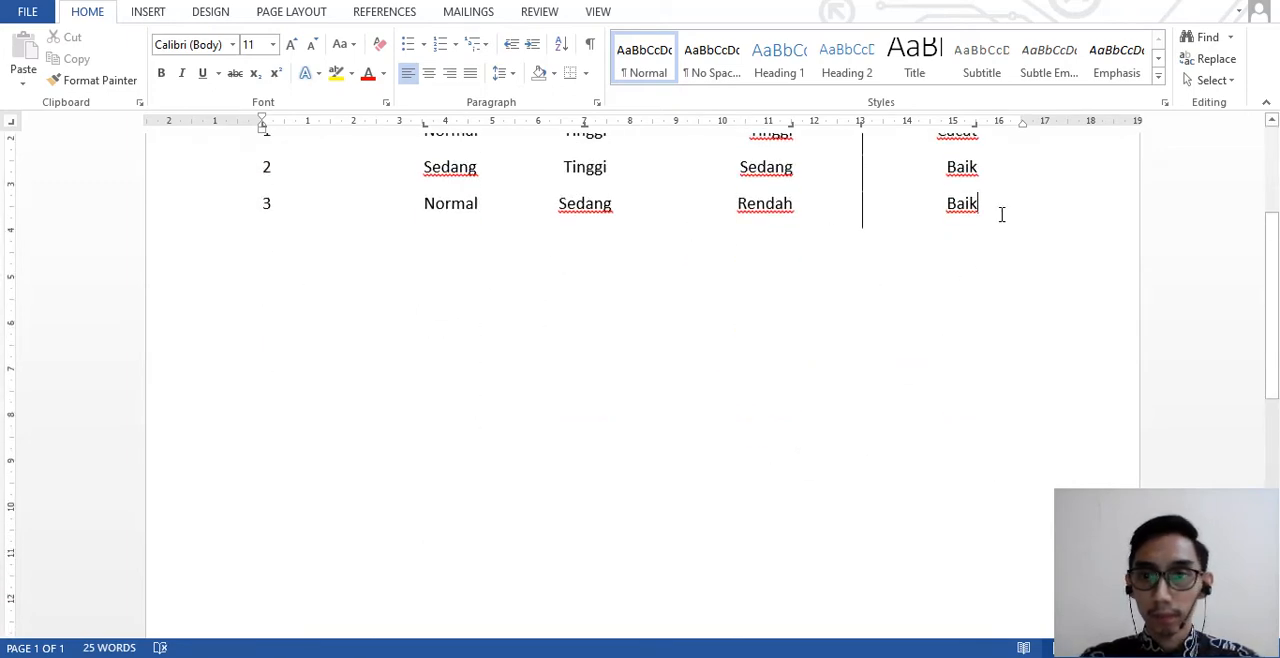
key(Tab)
key(Return)
key(Return)
key(Return)
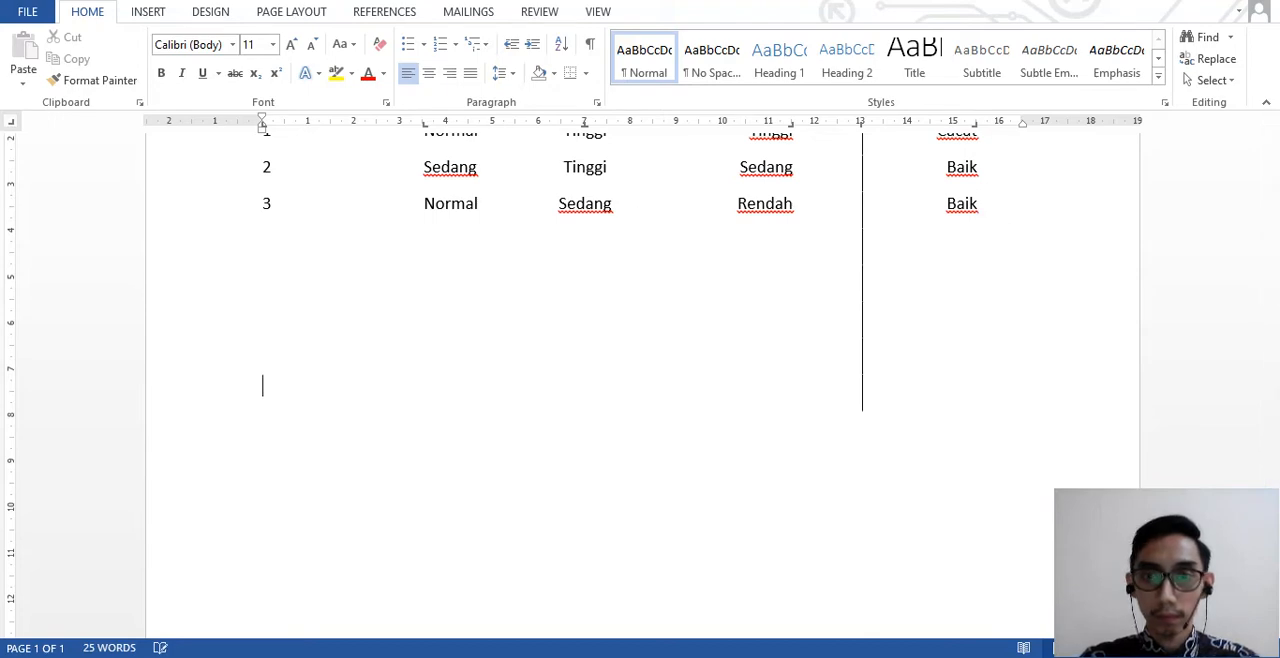
key(BackSpace)
key(BackSpace)
key(BackSpace)
key(BackSpace)
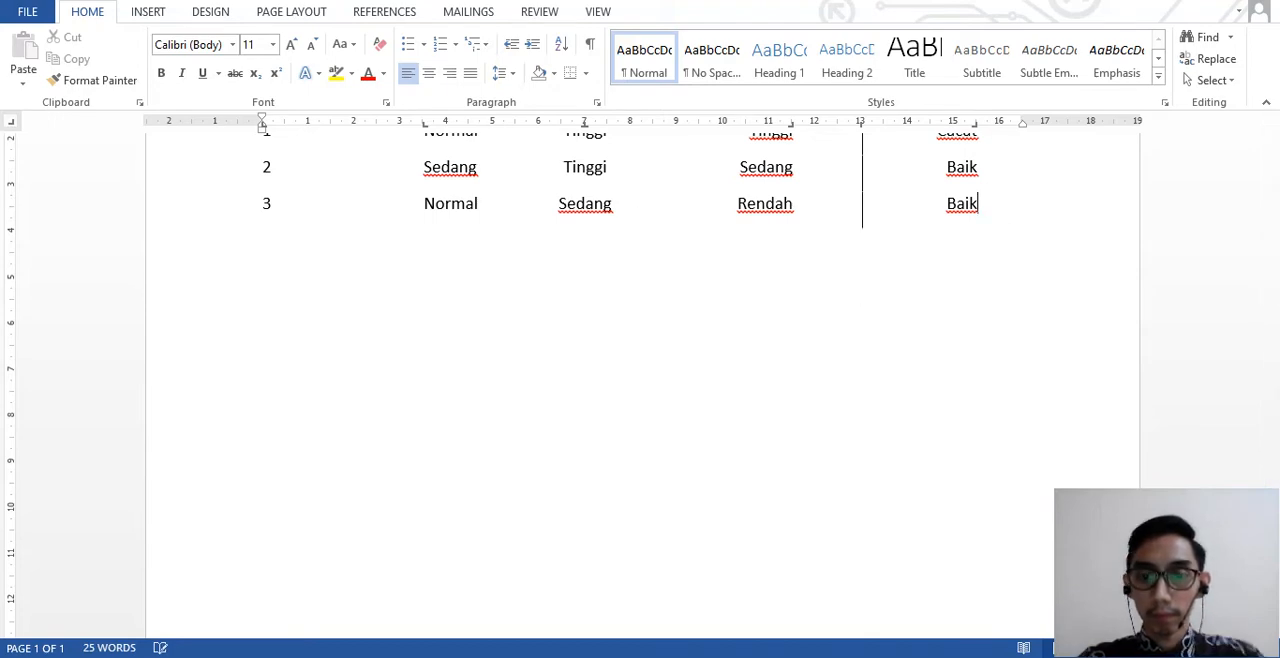
- Insert several blank lines below row 3 of the tabbed table to leave space for exercise 2
key(Return)
key(Return)
key(Return)
key(Return)
key(Return)
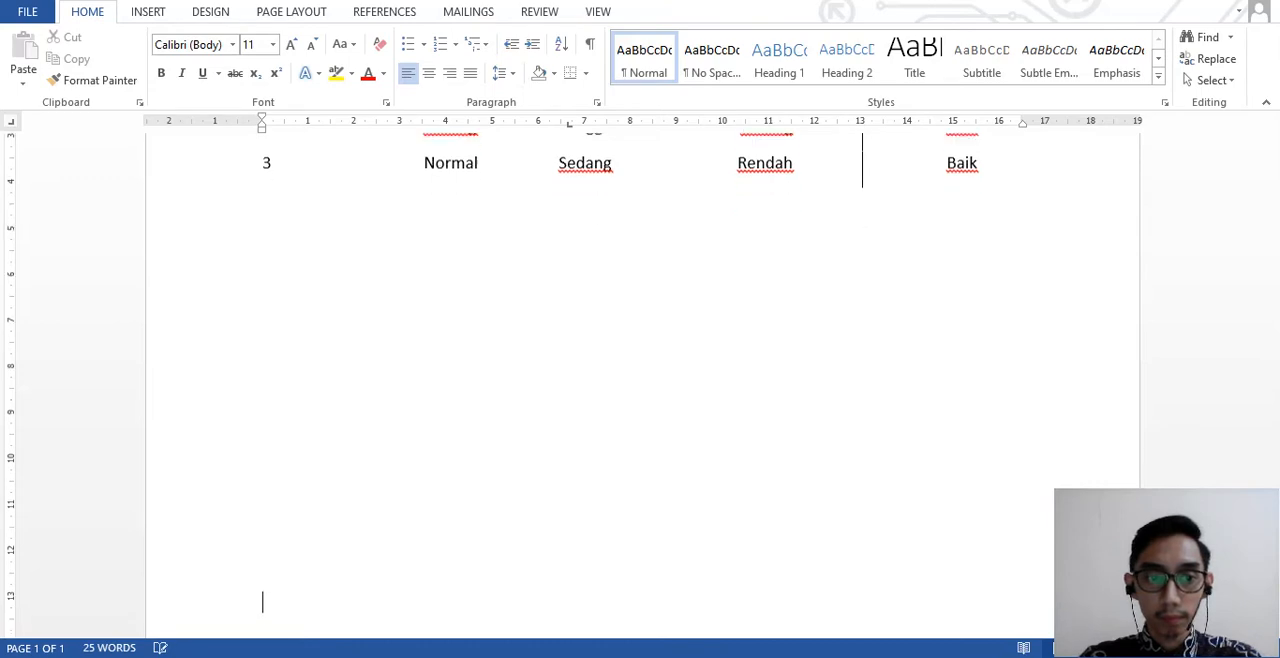
- Add more blank lines below the tabbed table until the cursor reaches the second page
key(Return)
key(Return)
key(Return)
key(Return)
key(Return)
key(Return)
key(Return)
key(Return)
key(Return)
key(Return)
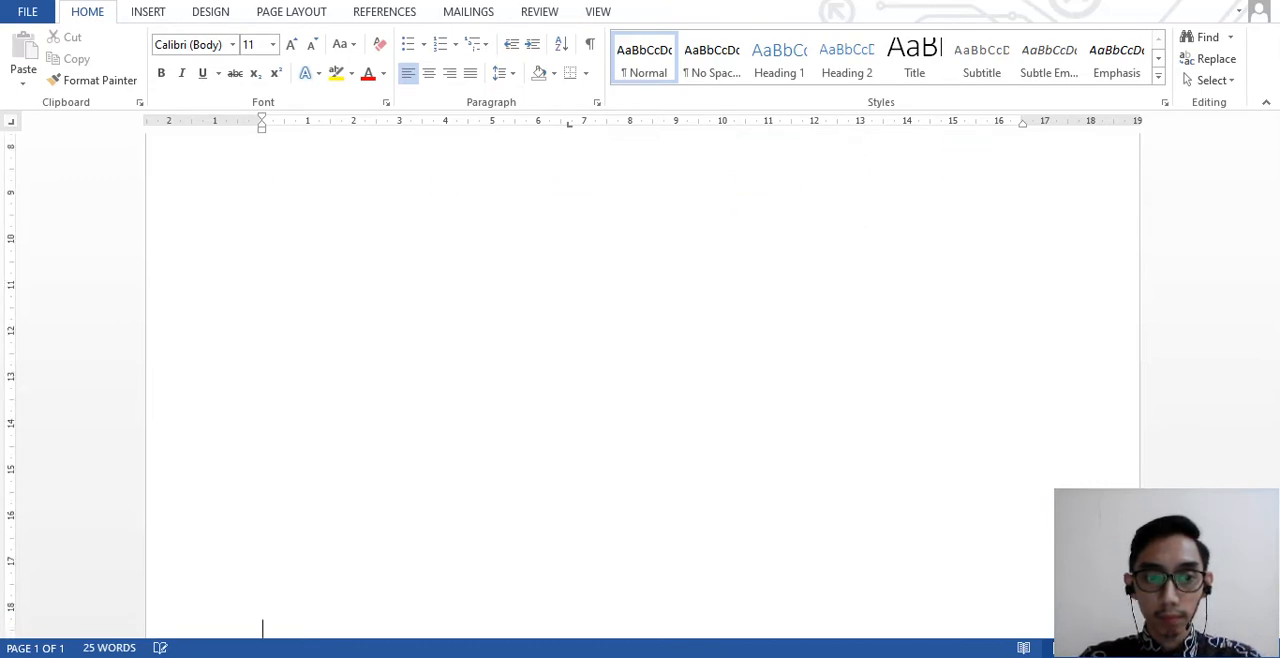
key(Return)
key(Return)
key(Return)
key(Return)
key(Return)
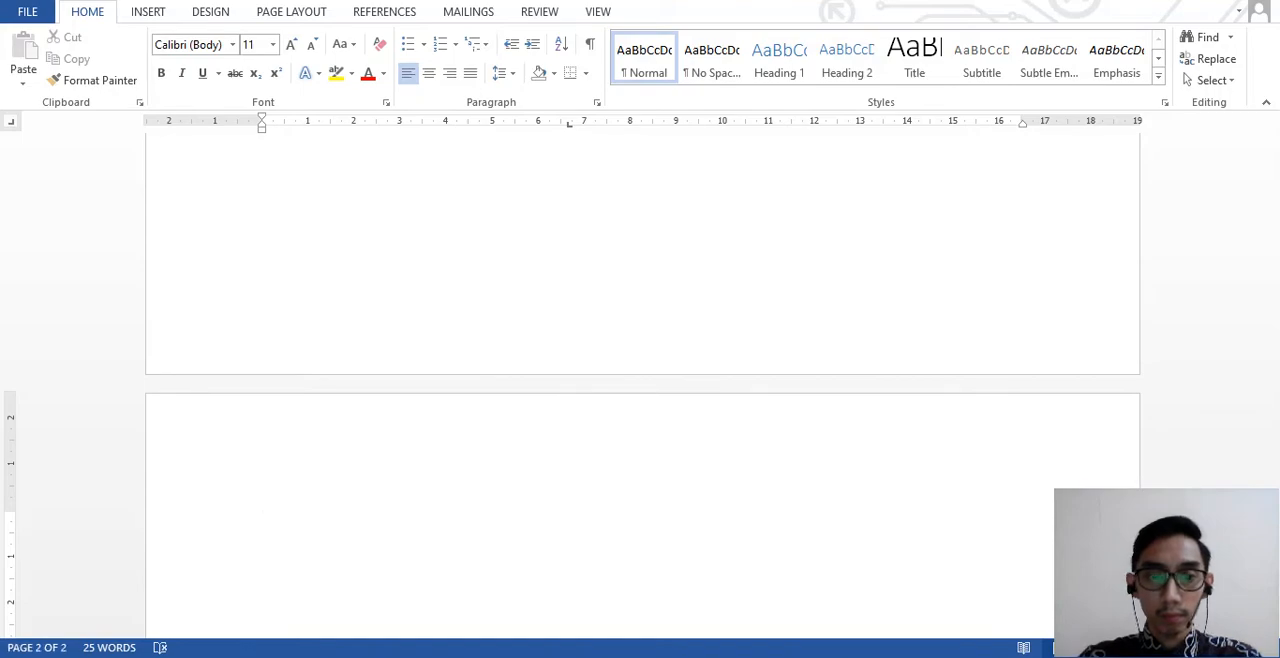
- Start the first line of exercise 2 on page 2 with "Waktu, tenor investasi, ", following the PDF
key(alt+Tab)
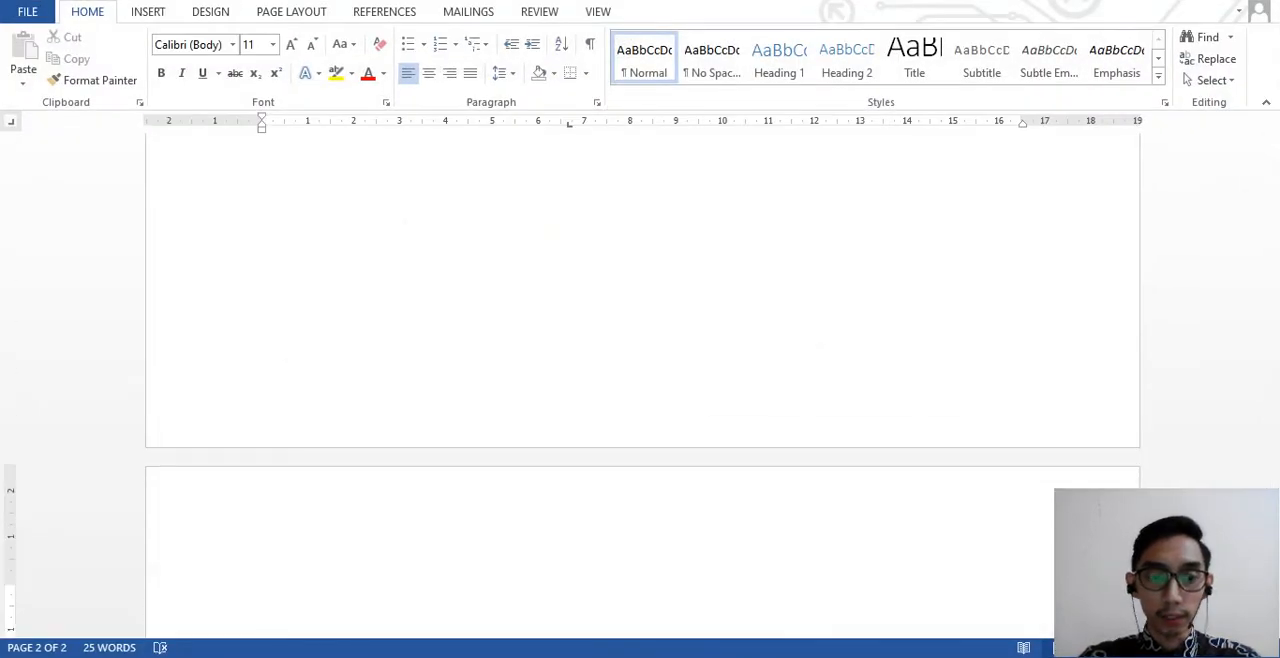
key(alt+Tab)
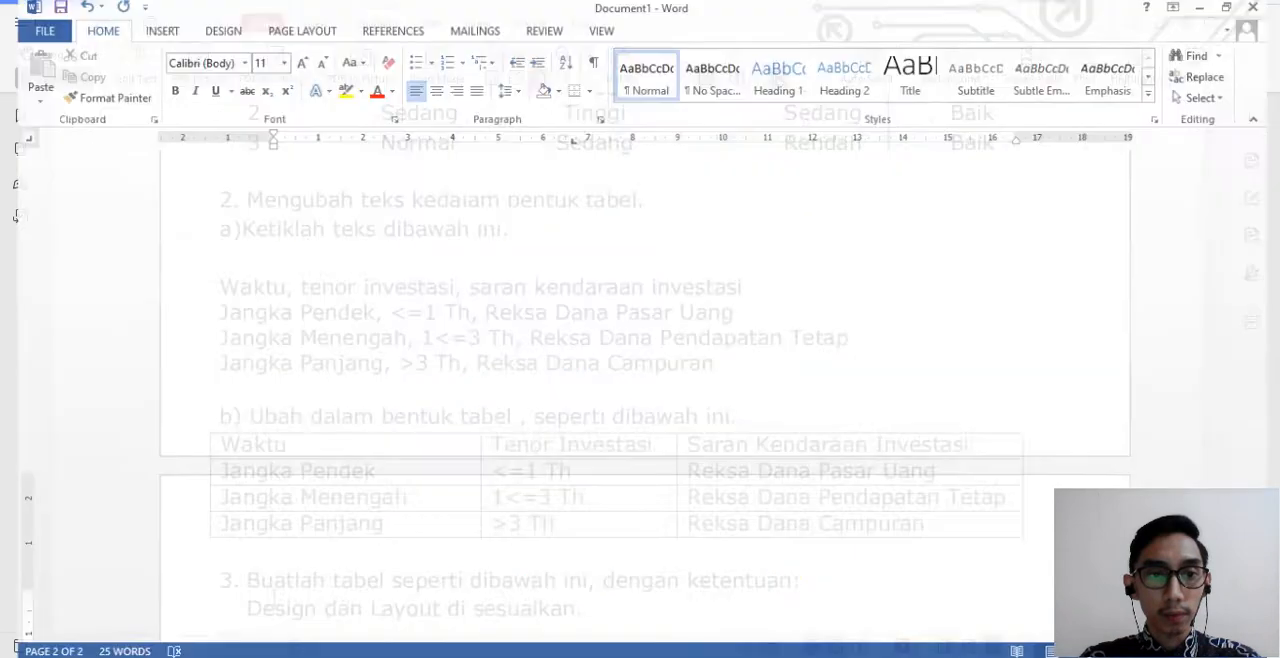
text(Waktu,)
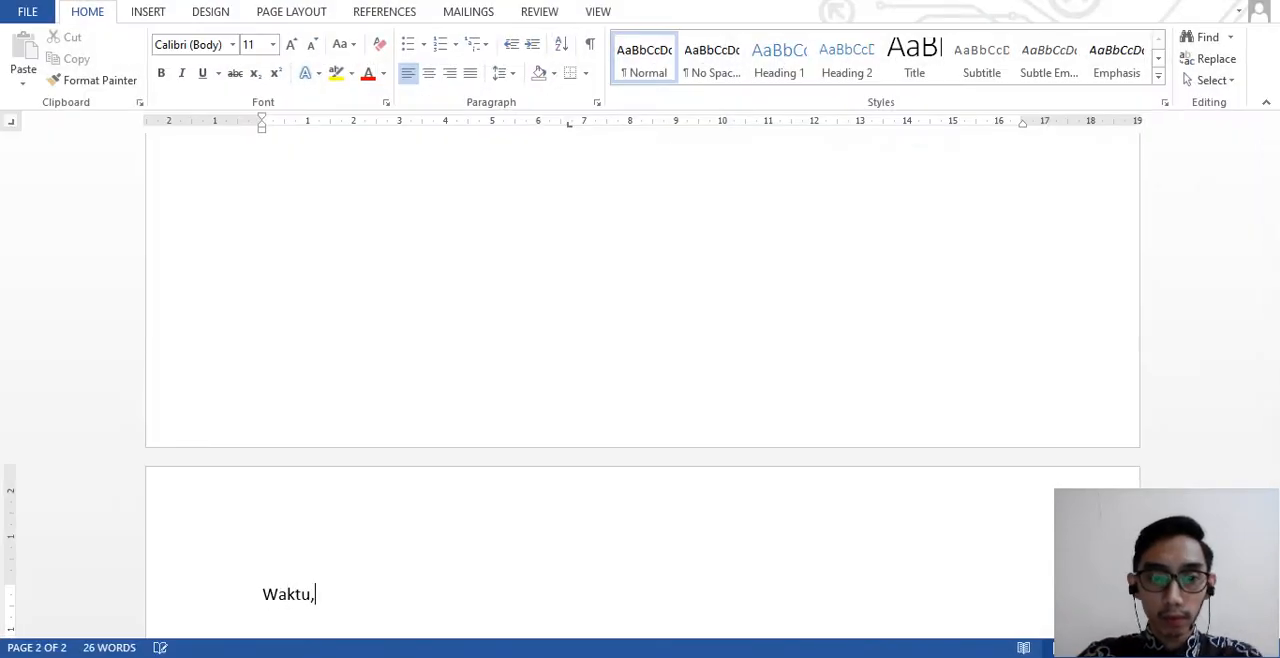
key(alt+Tab)
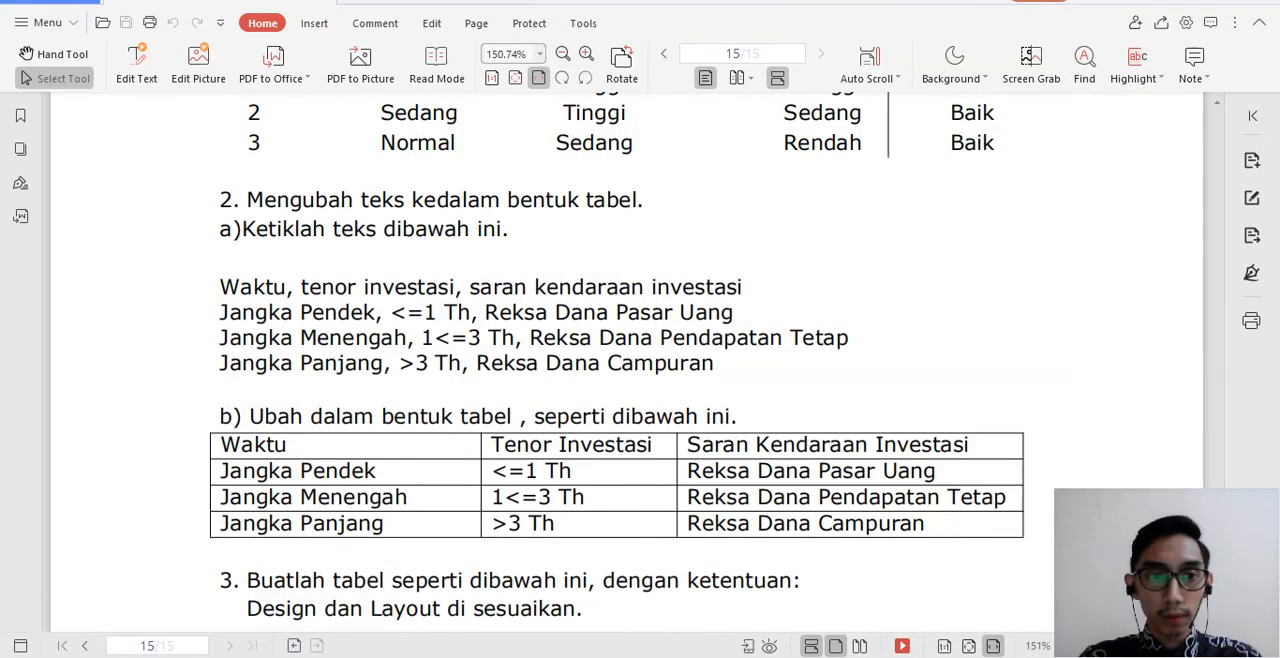
key(alt+Tab)
text(t)
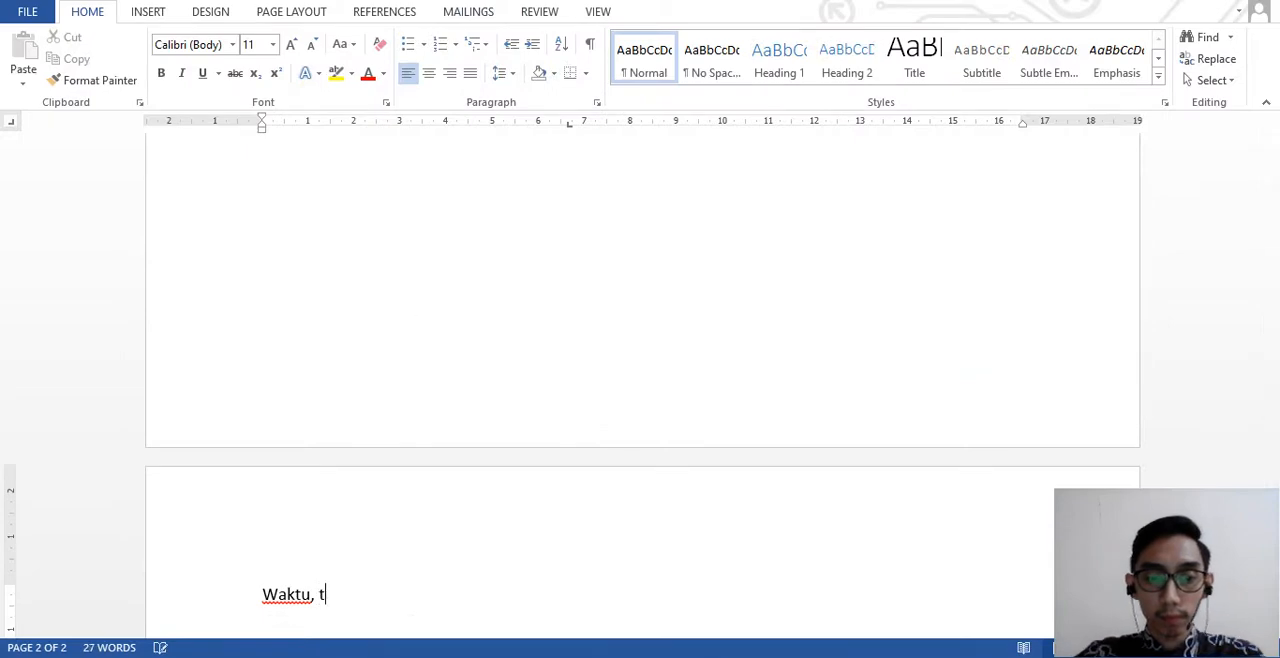
text(enor inve)
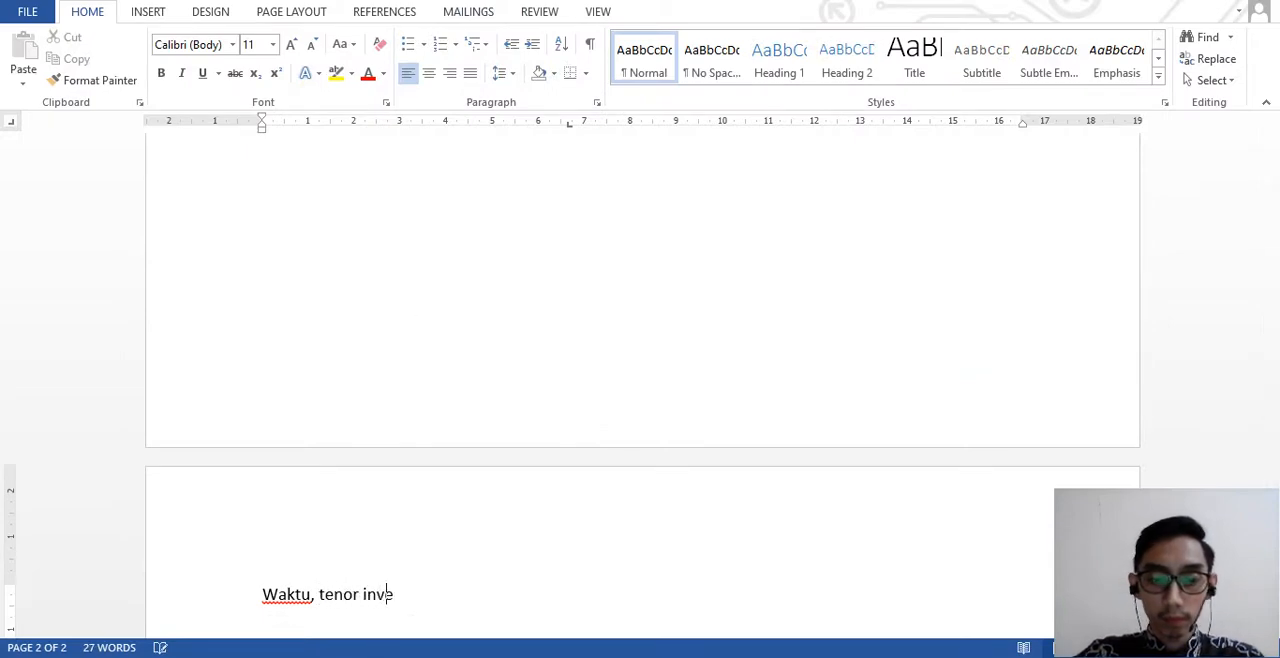
text(stasi,)
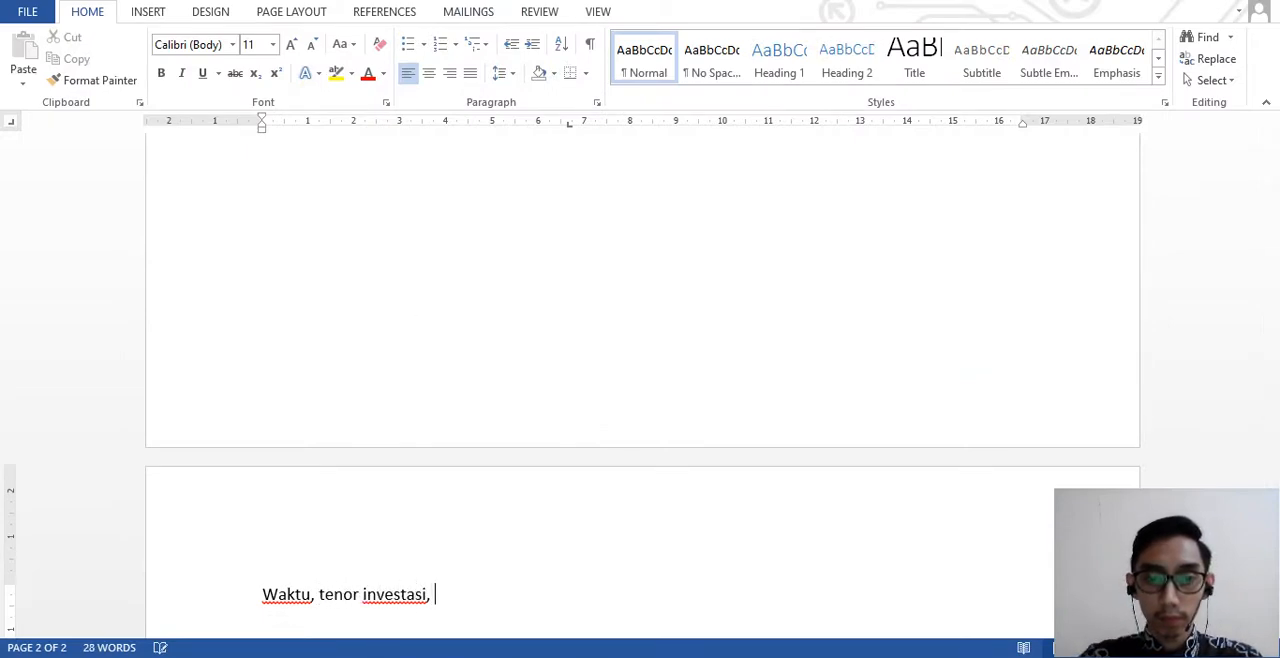
- Complete the first line with "saran kendaraan investasi" as in the PDF, and start a new line
key(alt+Tab)
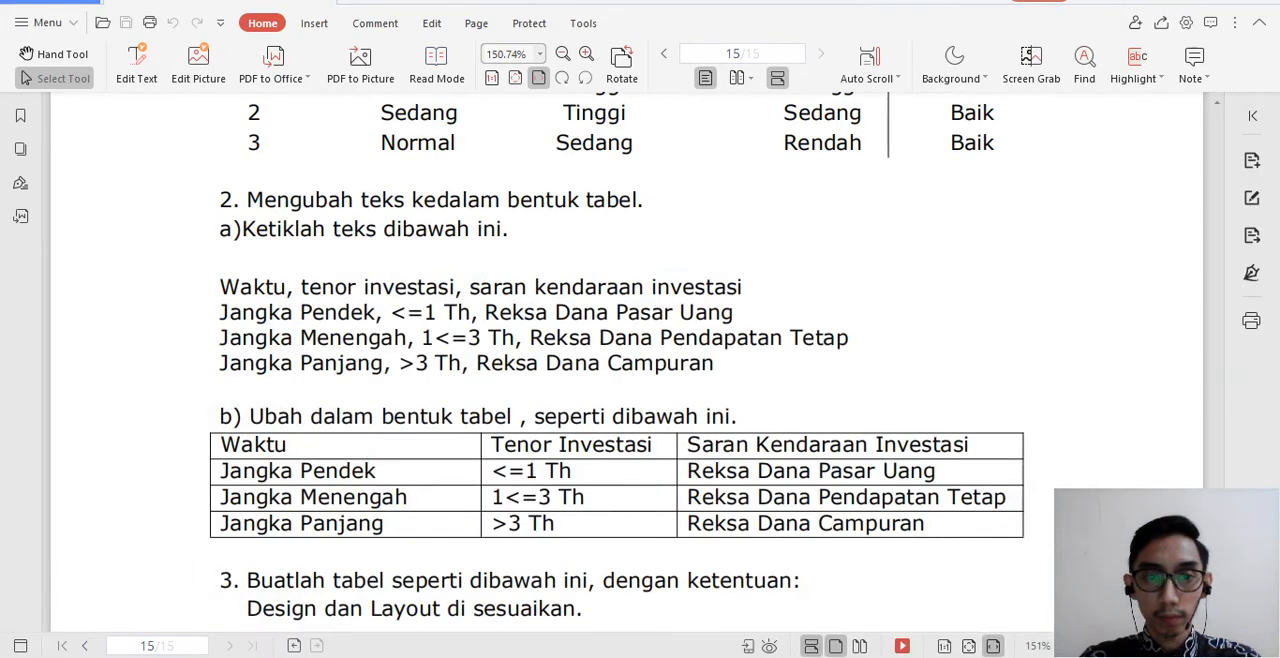
key(alt+Tab)
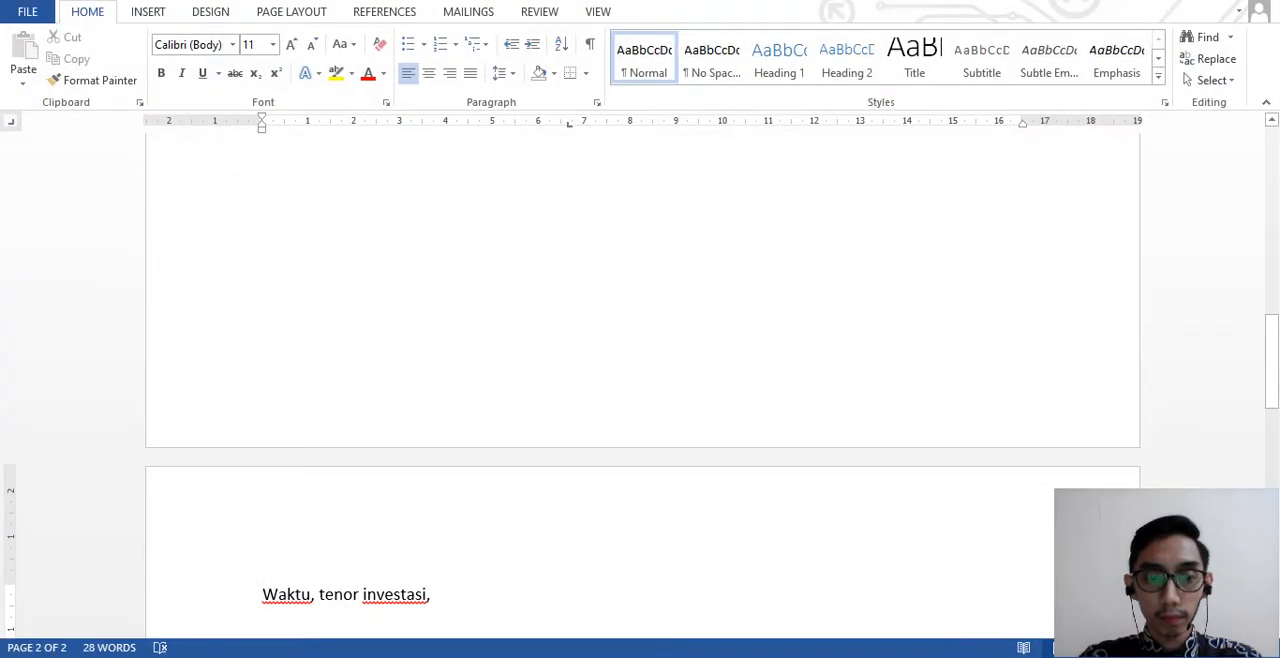
text(saran)
key(alt+Tab)
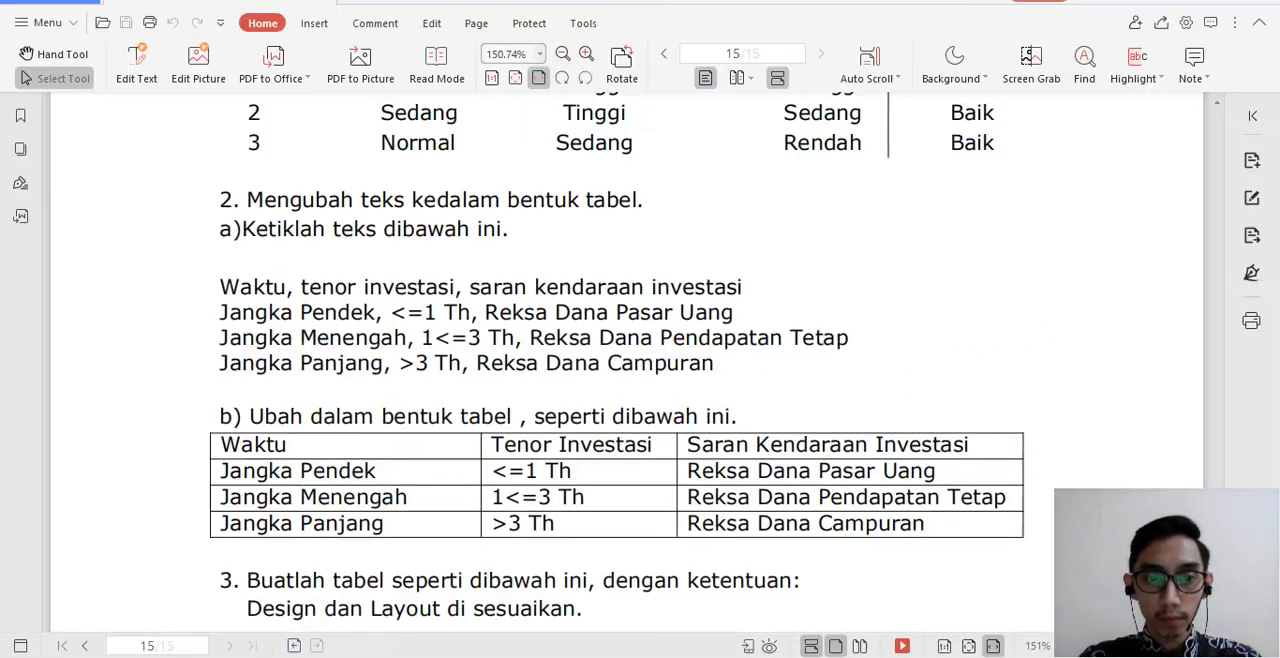
key(alt+Tab)
text(kendaraan o)
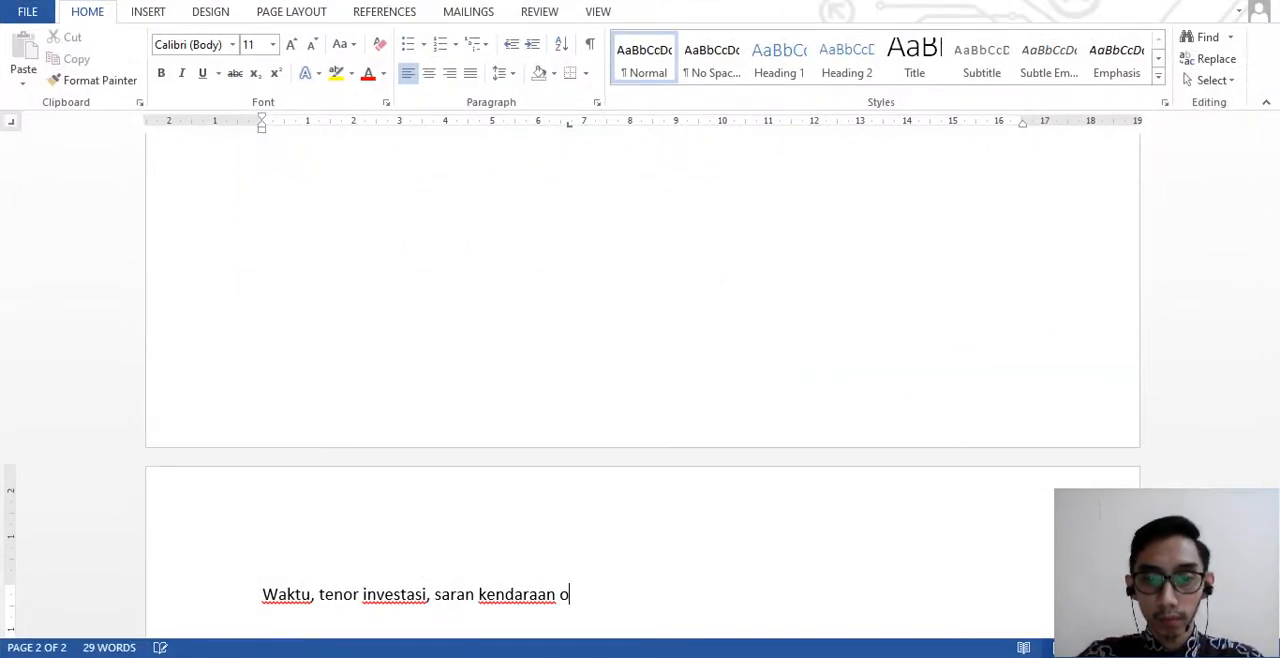
key(BackSpace)
text(investasi)
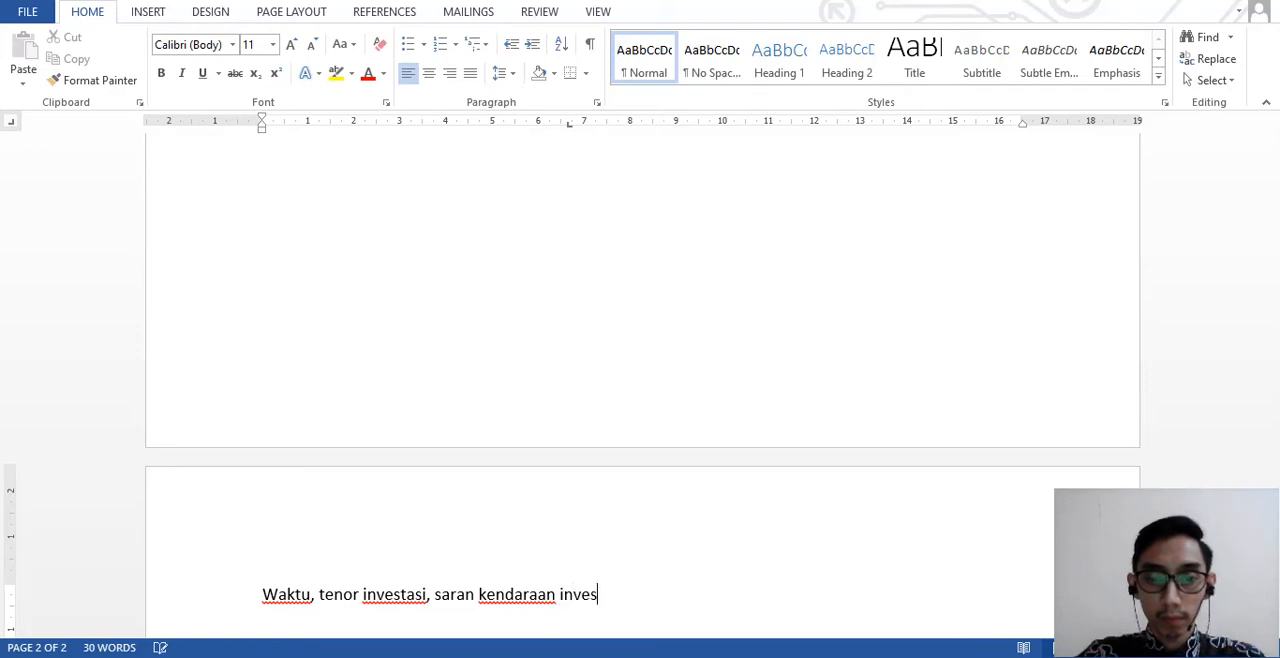
key(alt+Tab)
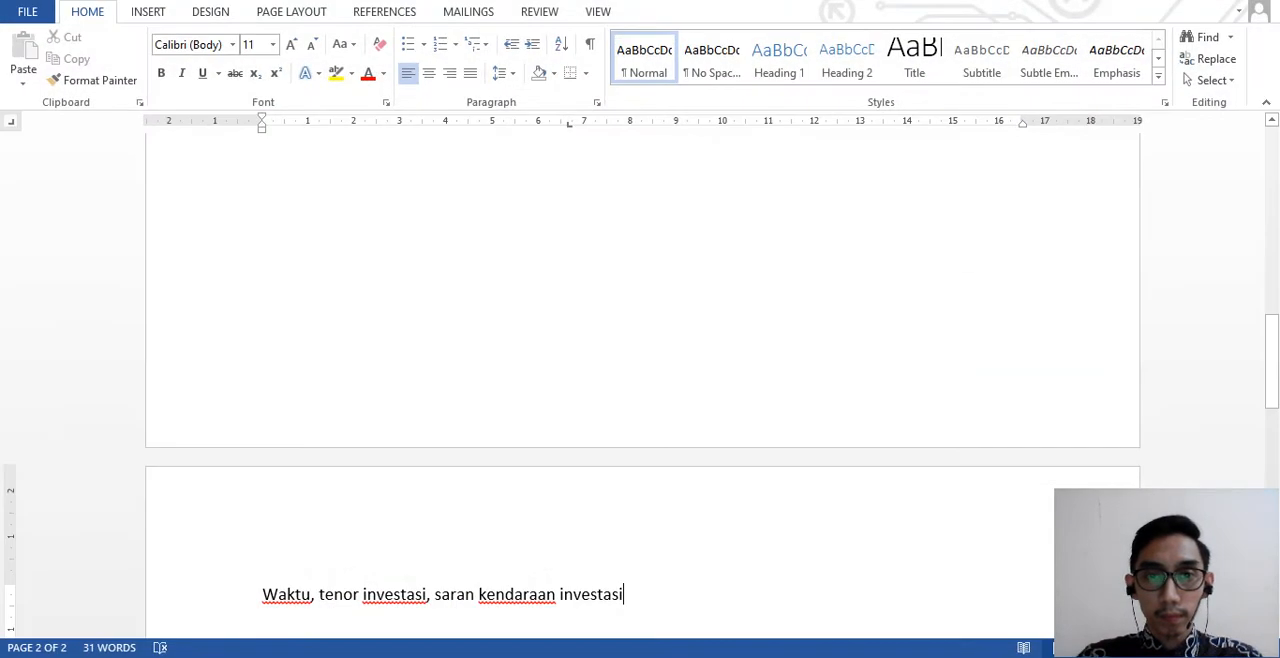
key(Return)
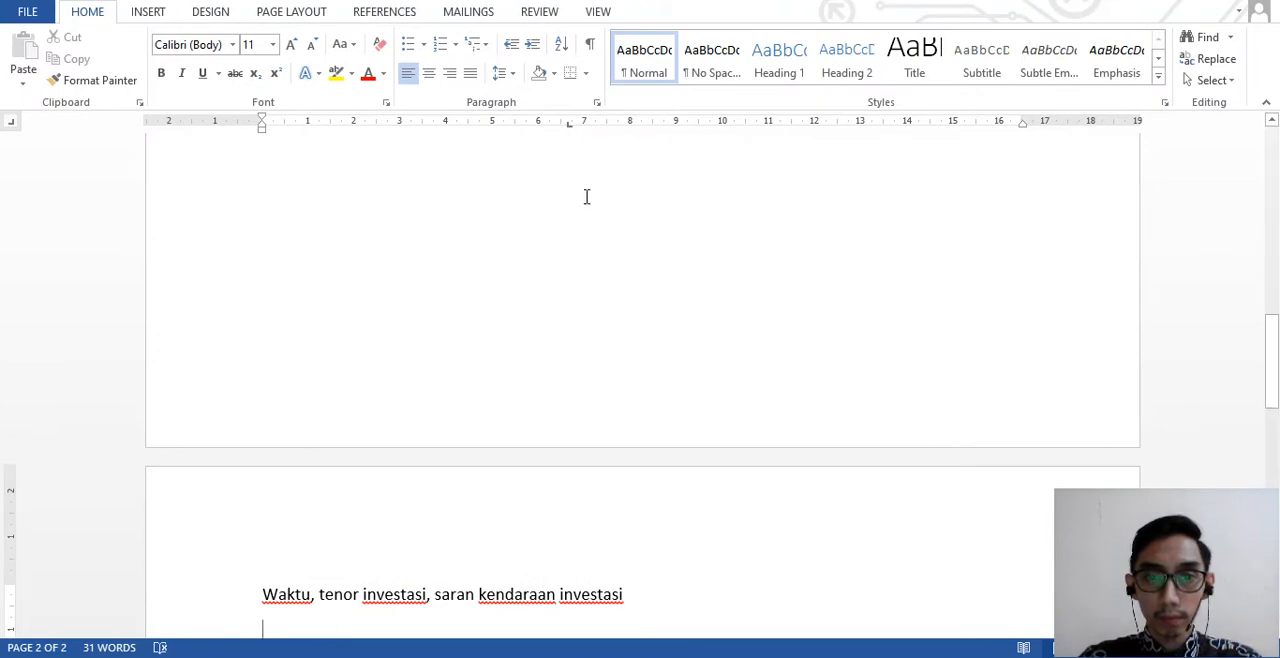
- Begin the second line of the exercise text with "Jangka Pendek, <=1 Th,", following the PDF
scroll(523, 274, down, 3)
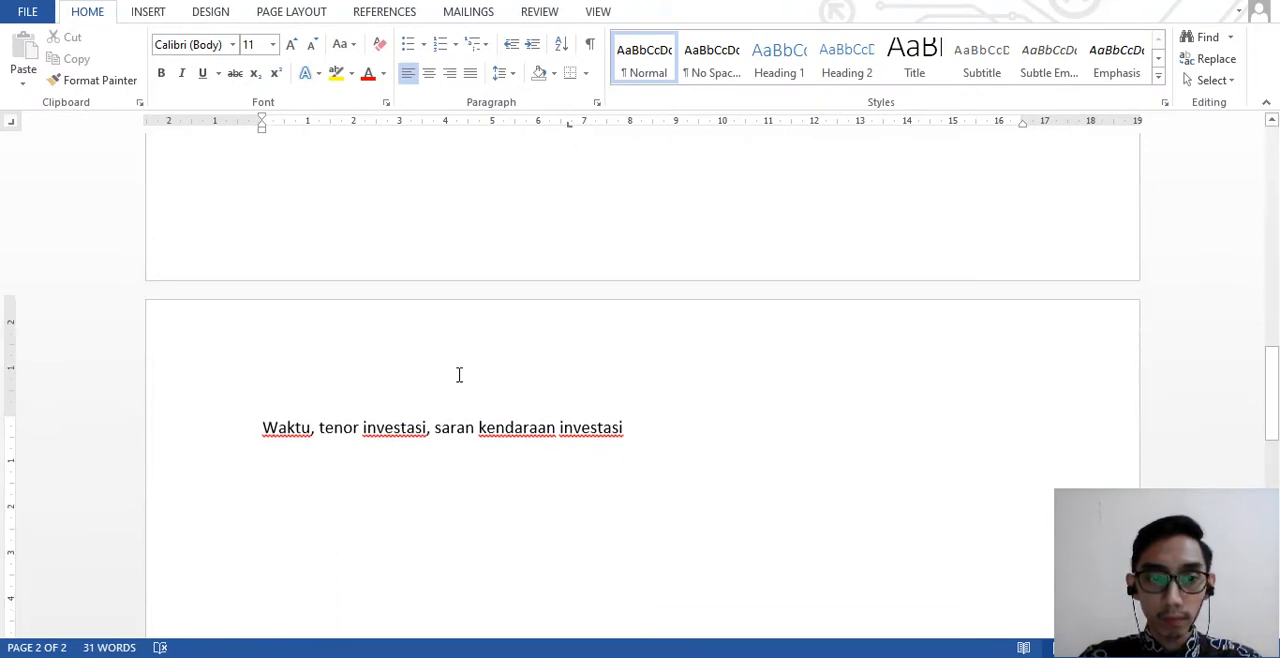
scroll(463, 503, down, 2)
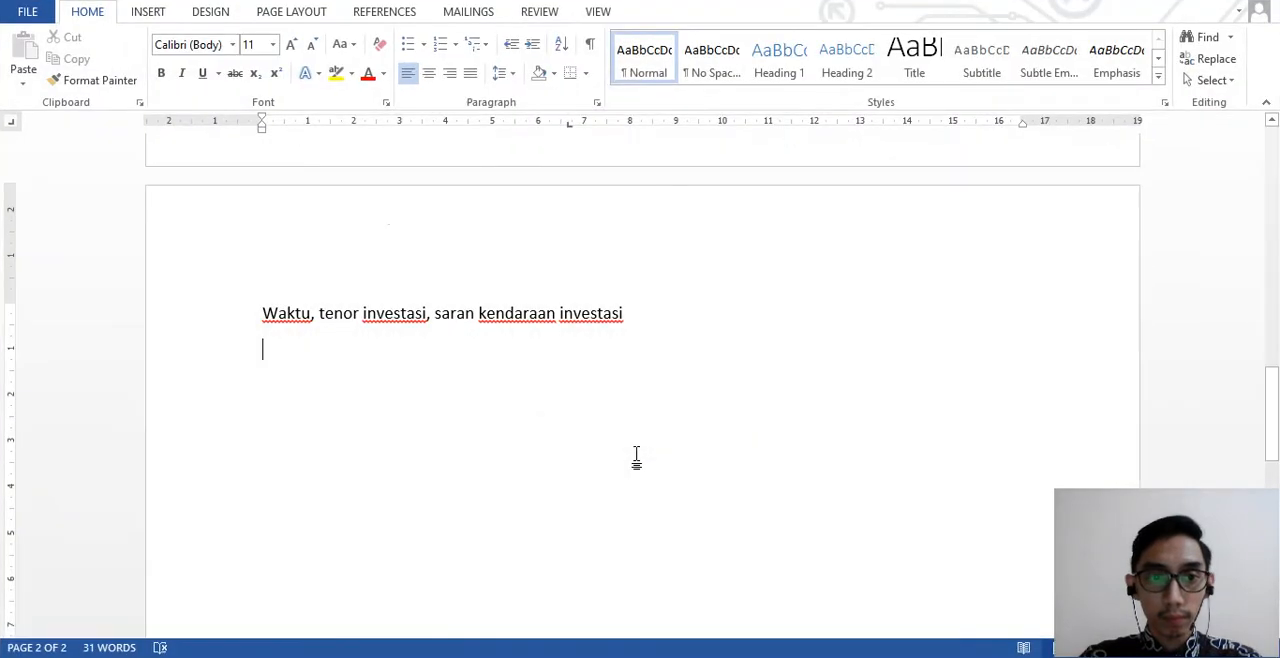
text(Jangka Pe)
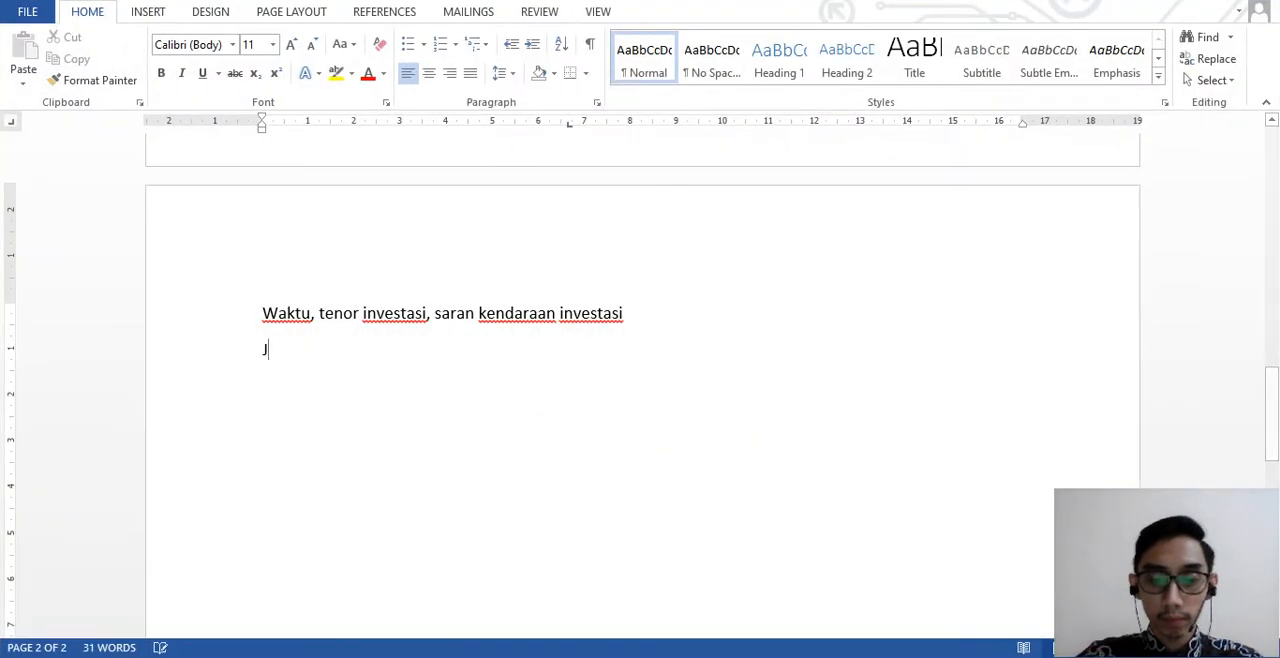
text(ndek)
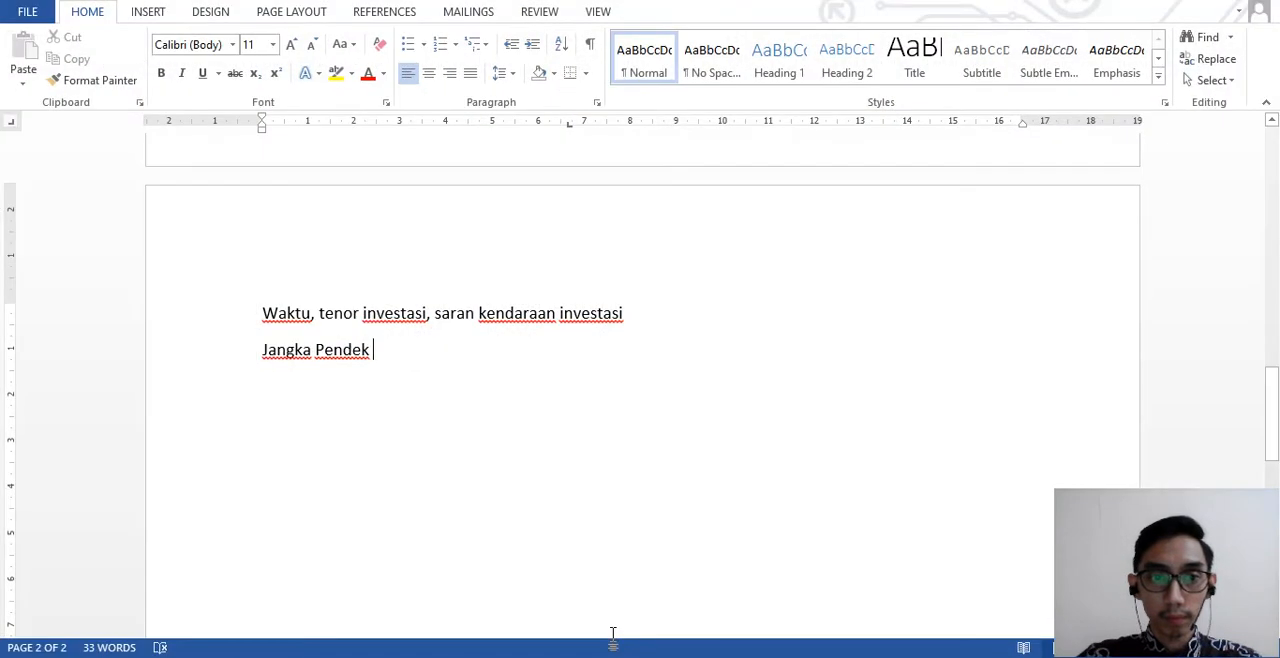
text(, <)
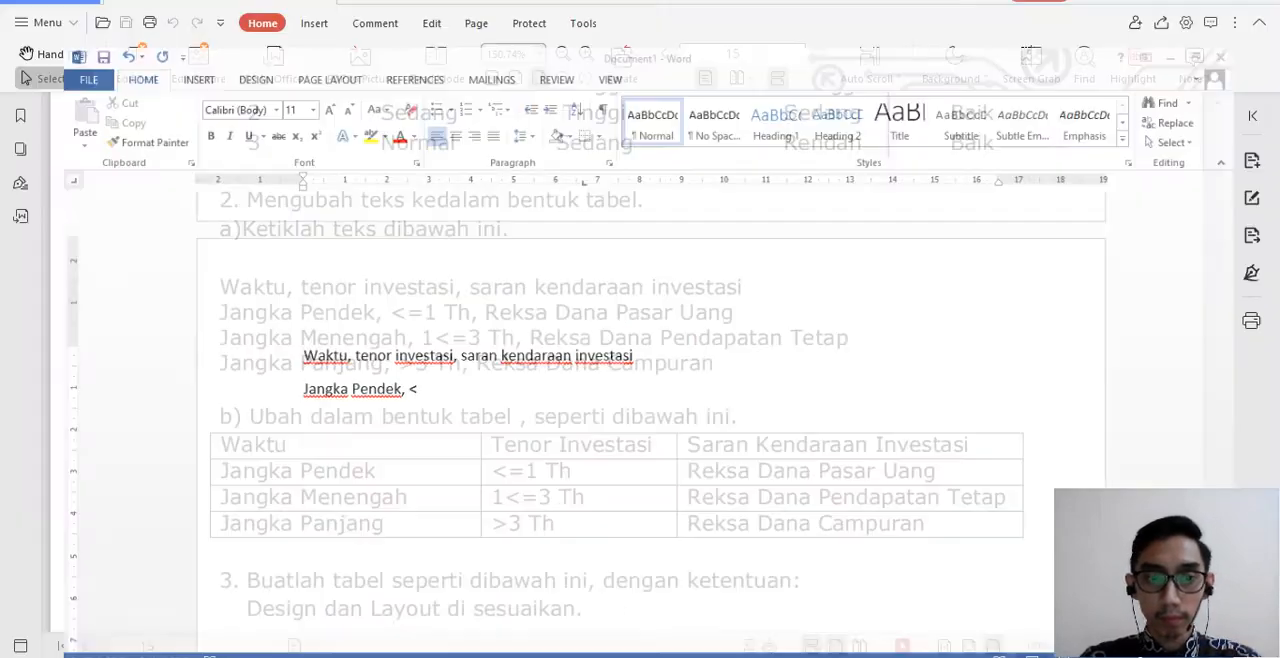
text(=1)
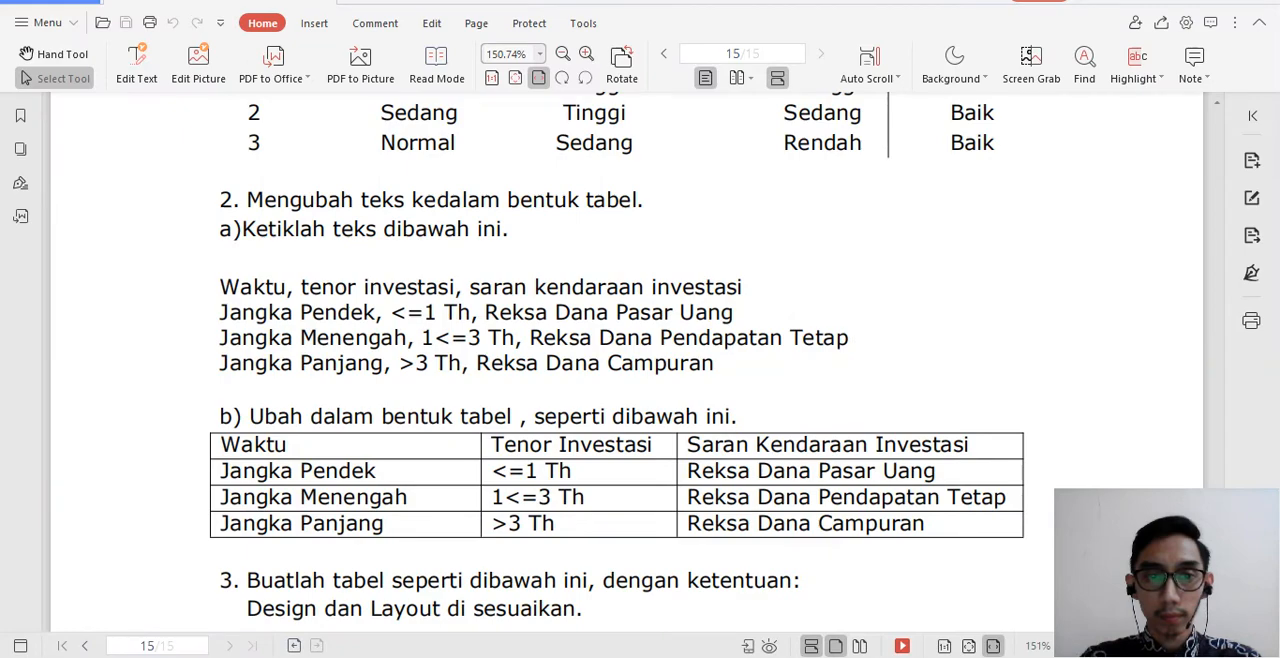
key(alt+Tab)
text(Th)
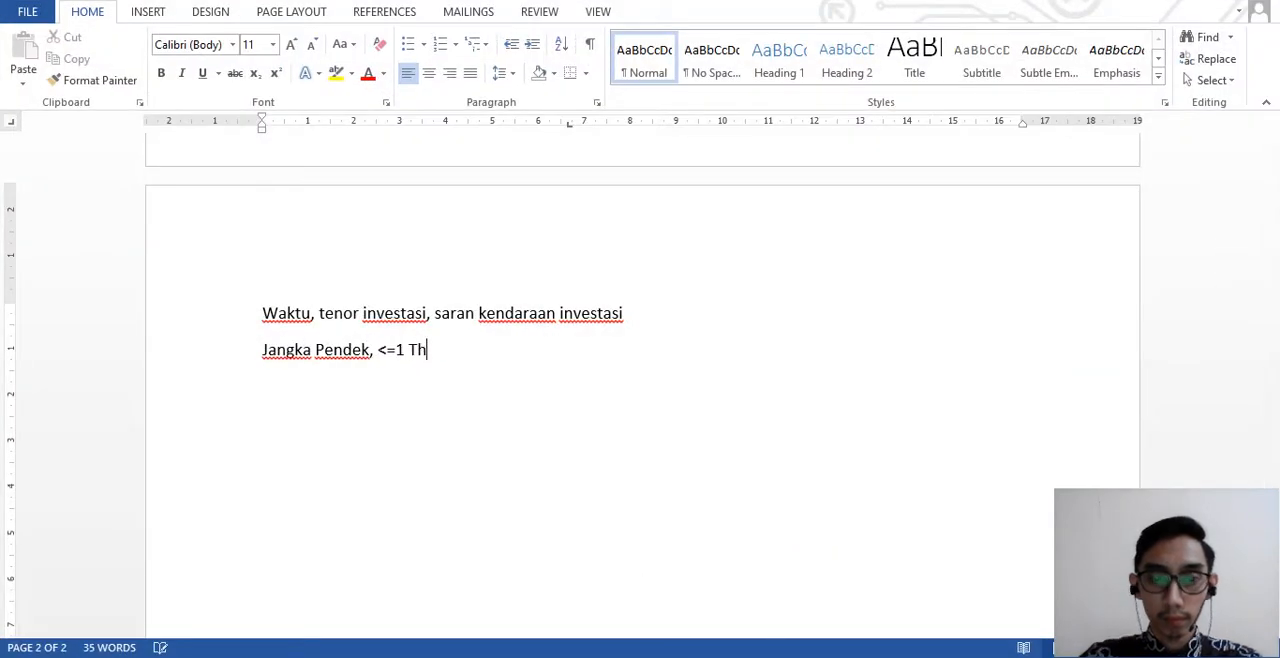
text(,)
- Finish the "Jangka Pendek" line with "Reksa Dana Pasar Uang", checking the wording against the PDF
key(alt+Tab)
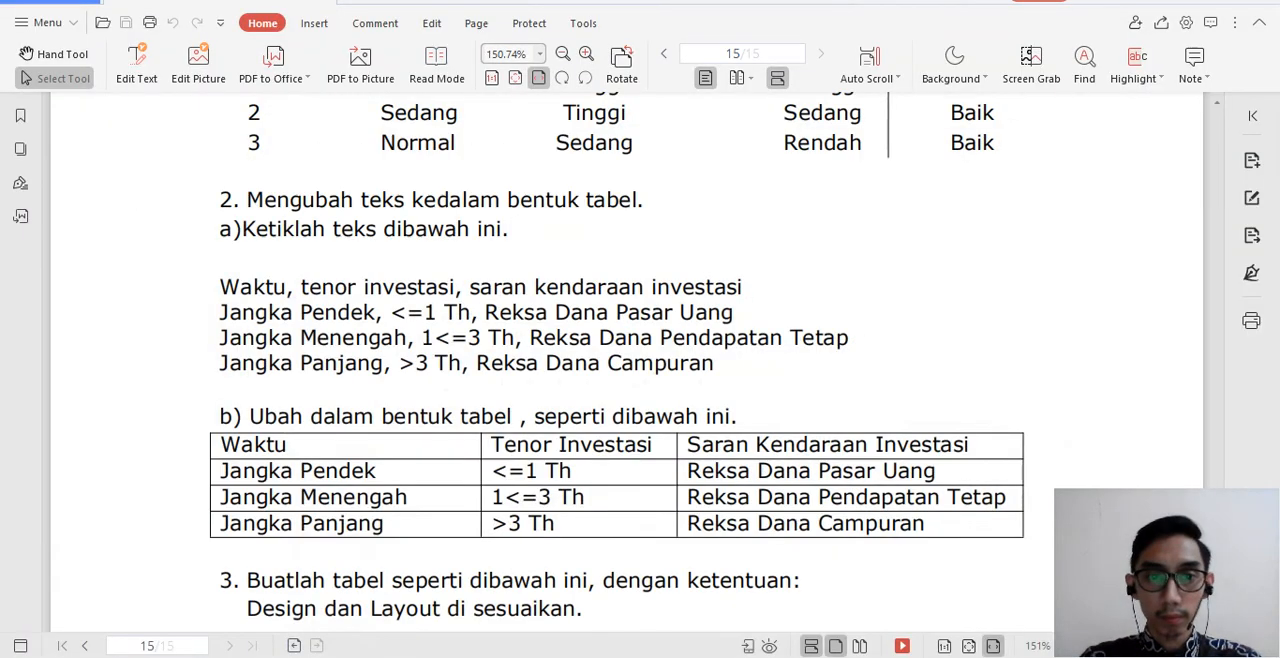
key(alt+Tab)
text(Rekda)
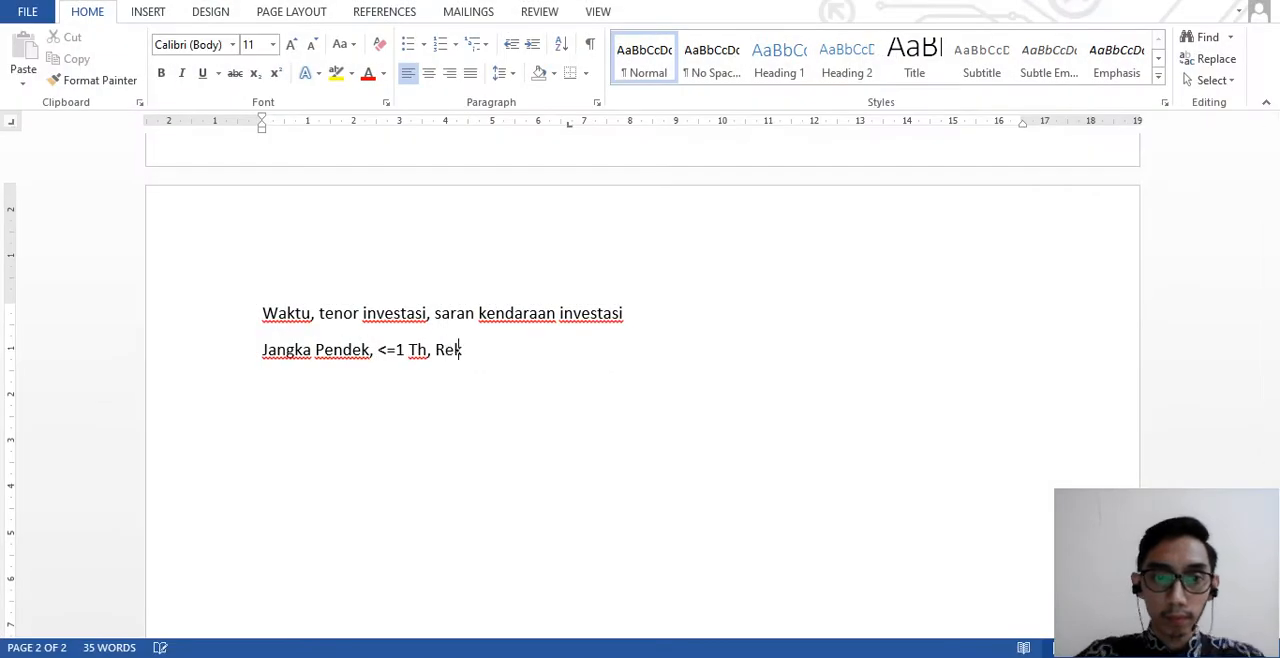
key(BackSpace)
key(BackSpace)
text(sa)
key(alt+Tab)
key(alt+Tab)
text(Dana Pasar Uang)
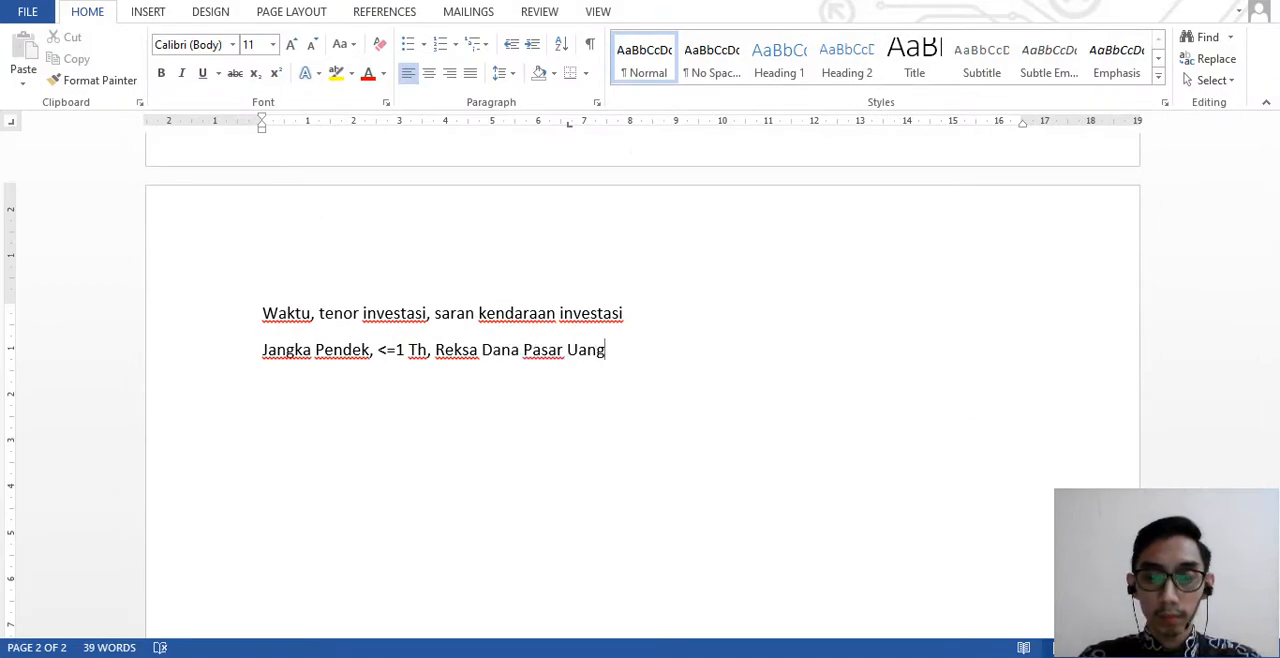
- Check the PDF and begin the third line of the exercise text in Word with "Jangka Menengah"
key(alt+Tab)
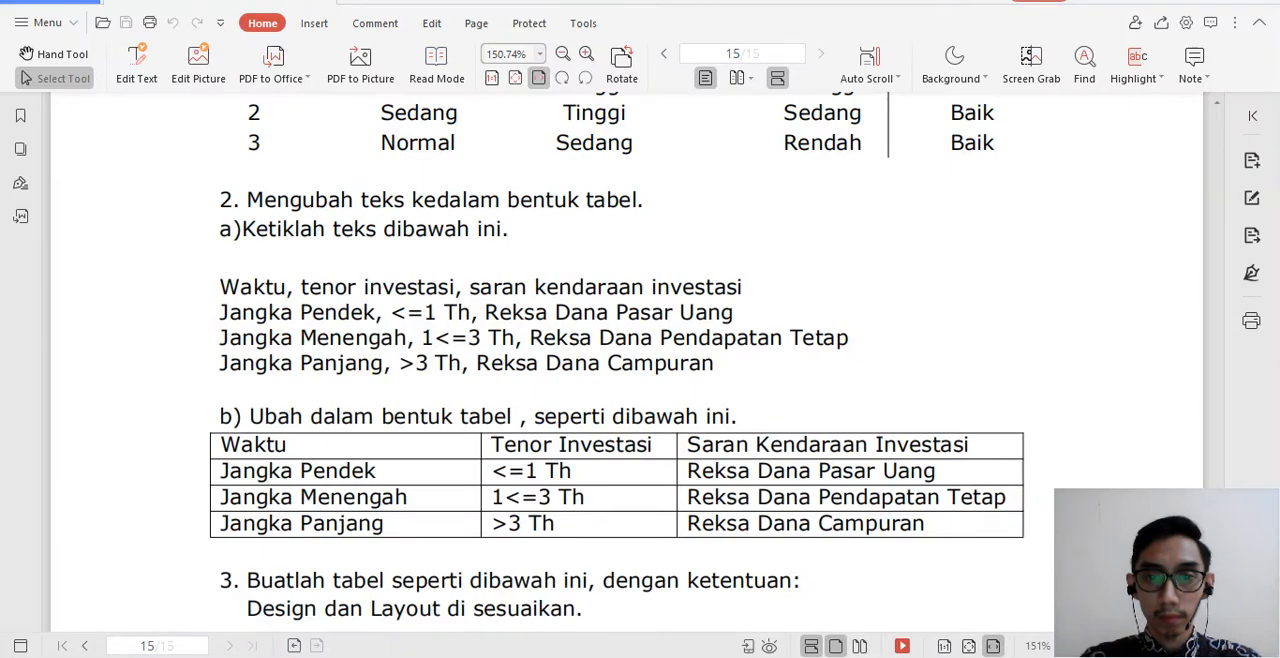
key(alt+Tab)
key(Return)
text(Jangka Menengah)
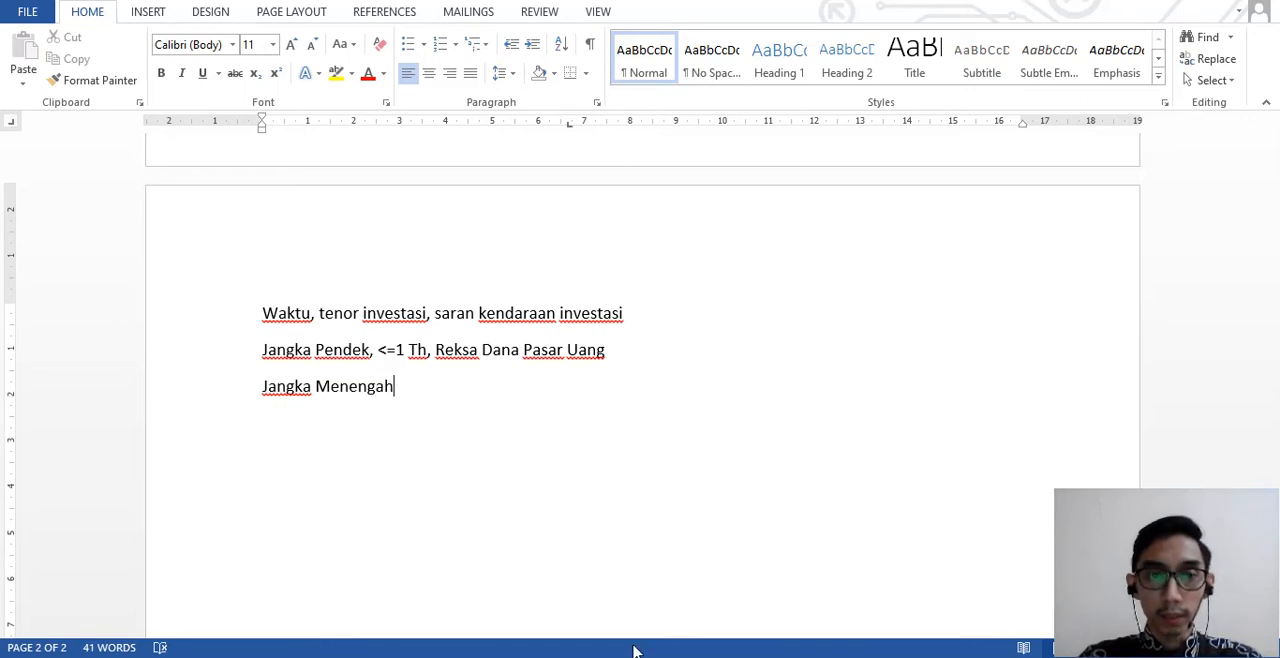
- Try extending the tabbed table with three blank lines after row 3, and remove them again
scroll(657, 492, up, 3)
scroll(534, 482, up, 15)
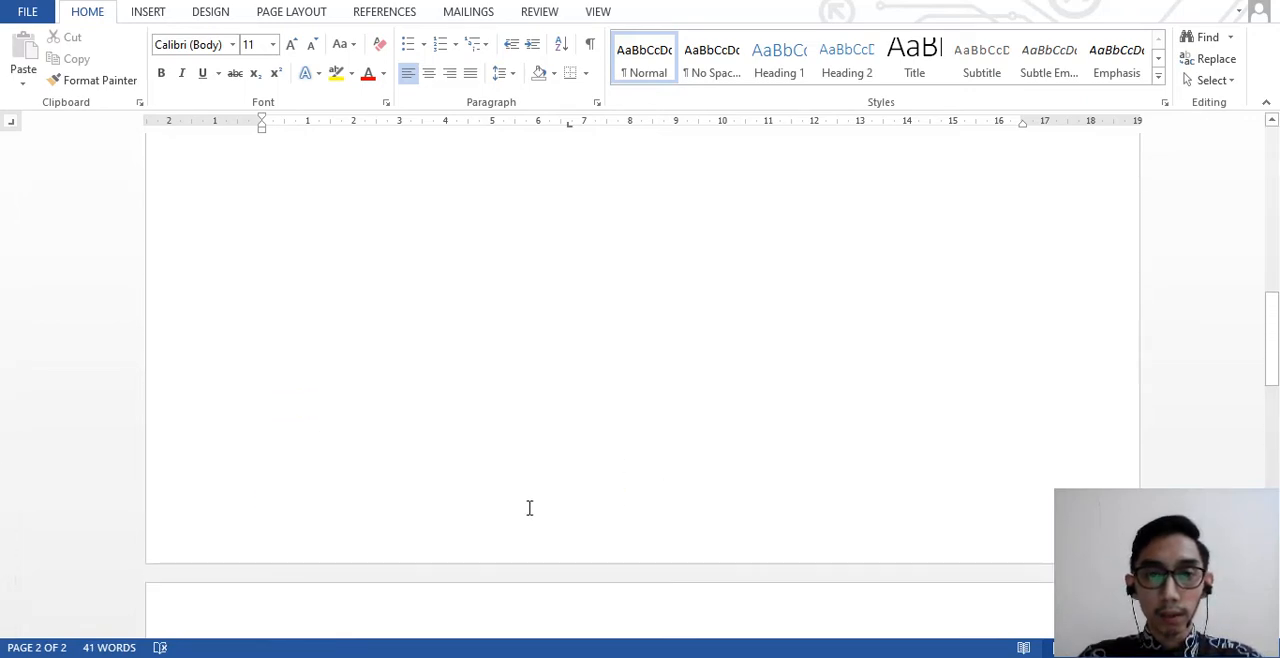
scroll(727, 355, up, 2)
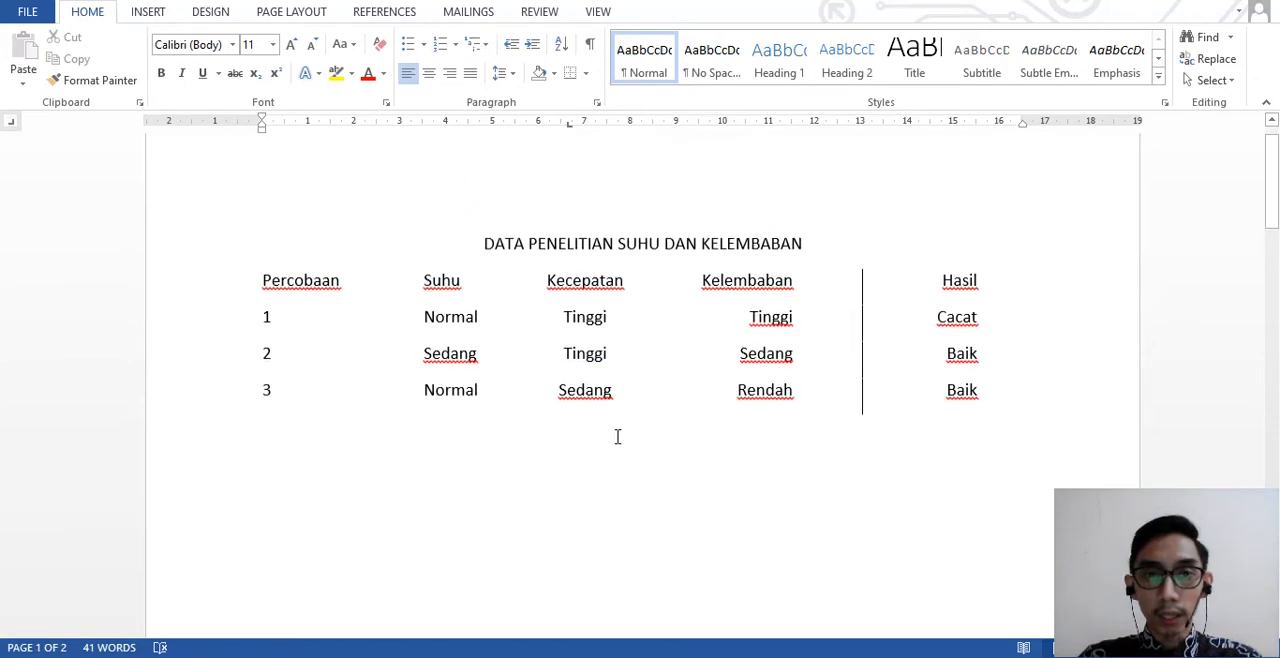
click(996, 391)
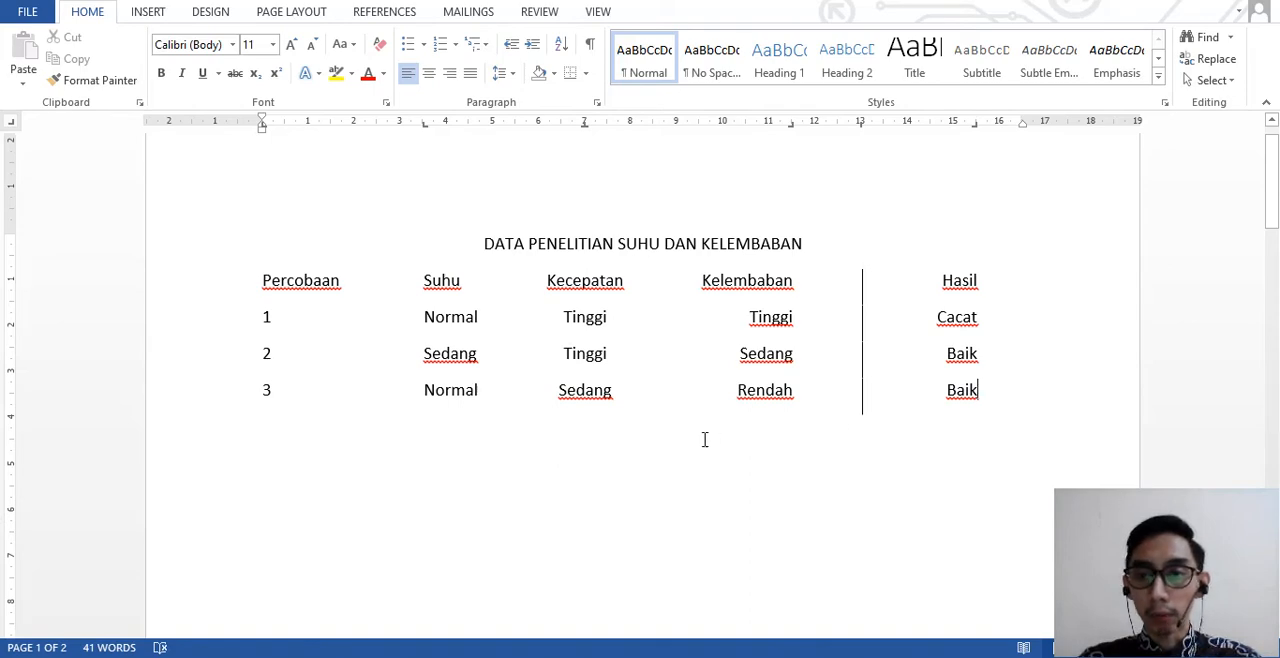
key(Return)
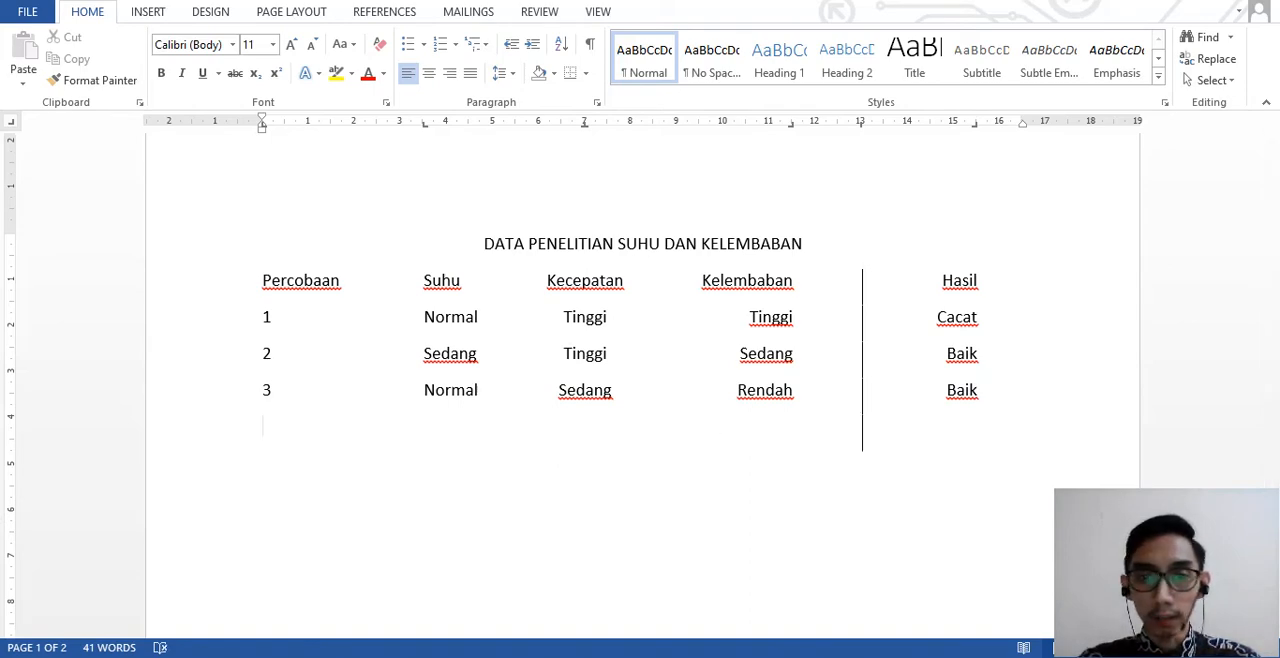
key(Return)
key(Return)
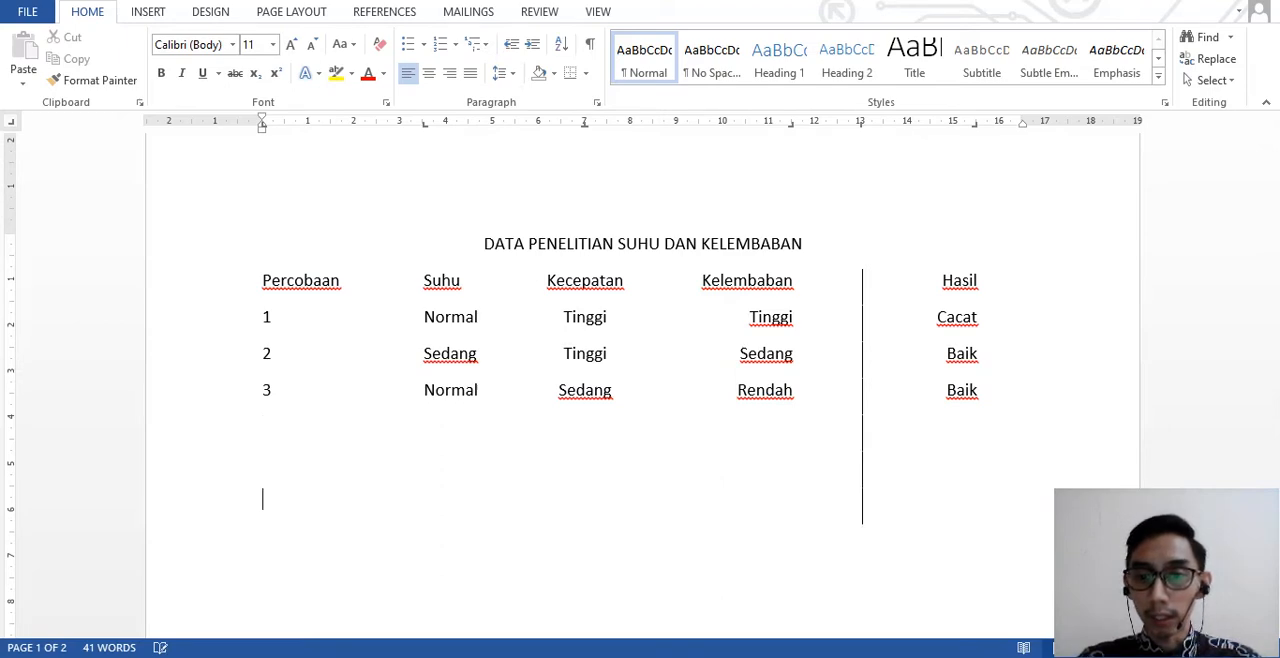
key(BackSpace)
key(BackSpace)
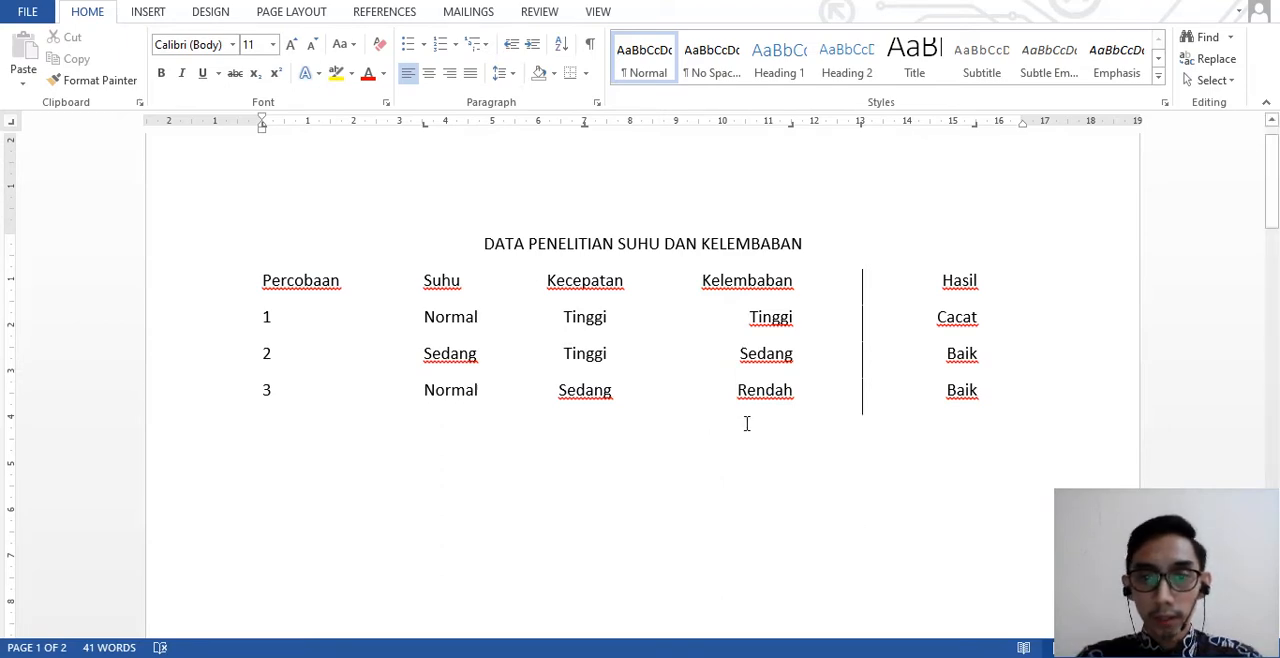
scroll(723, 410, down, 5)
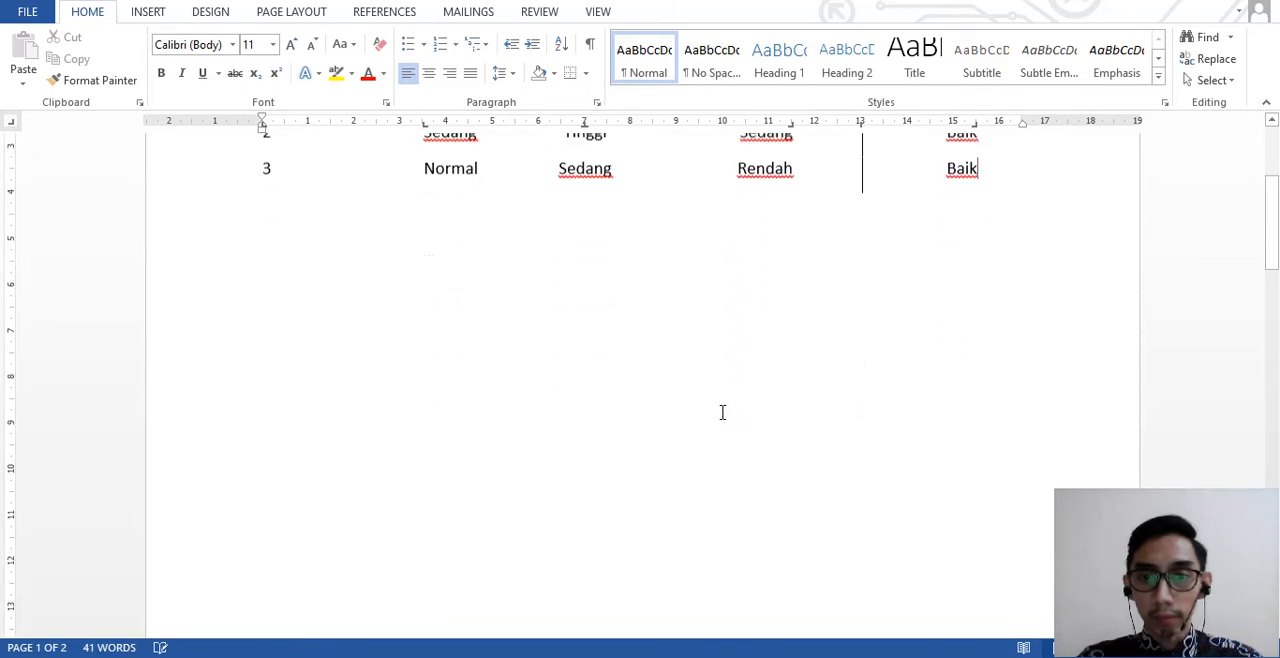
- Add blank lines below the tabbed table to push the exercise 2 text down onto the second page
double_click(609, 448)
double_click(609, 452)
key(ctrl+z)
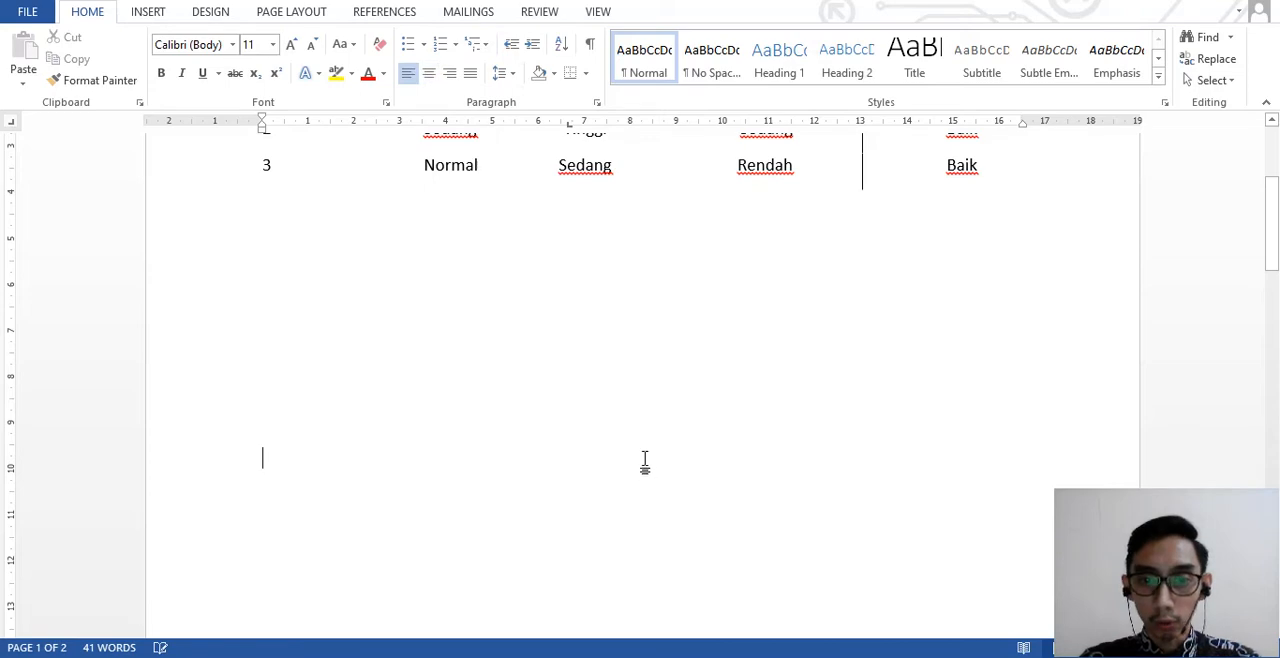
key(Return)
key(Return)
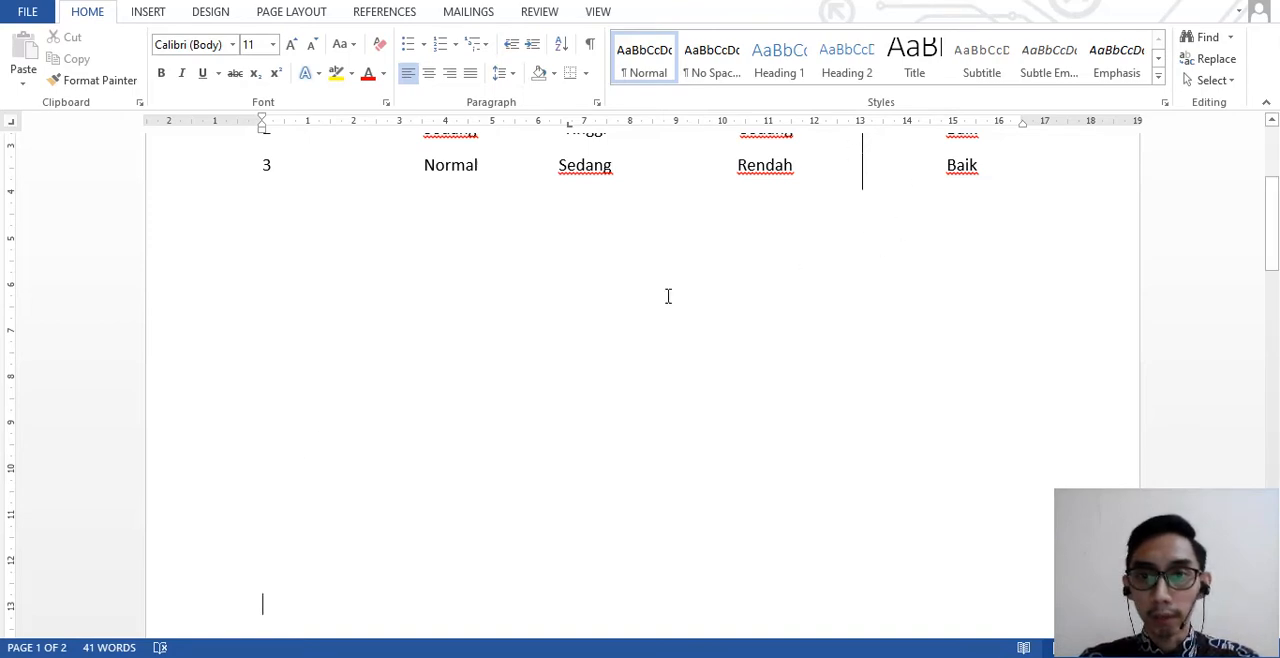
scroll(390, 514, down, 1)
scroll(390, 514, down, 3)
key(Return)
key(Return)
key(Return)
key(Return)
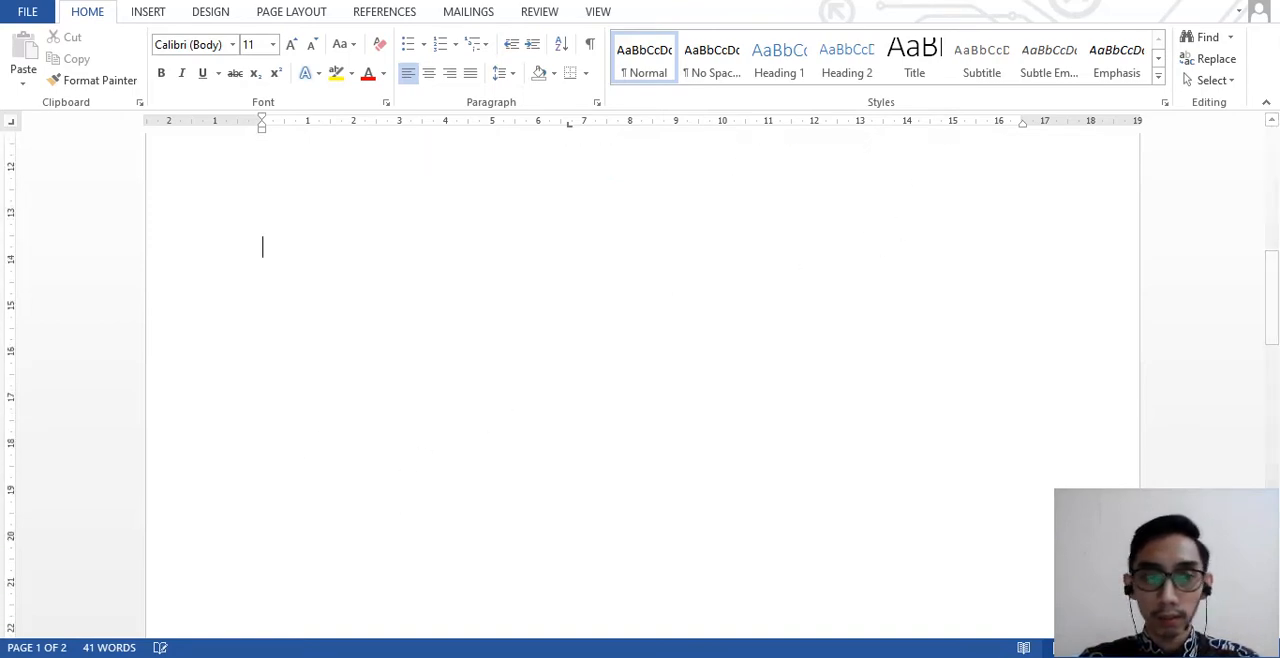
key(Return)
key(Return)
key(Return)
key(Return)
key(Return)
key(Return)
key(Return)
key(Return)
key(Return)
key(Return)
key(Return)
key(Return)
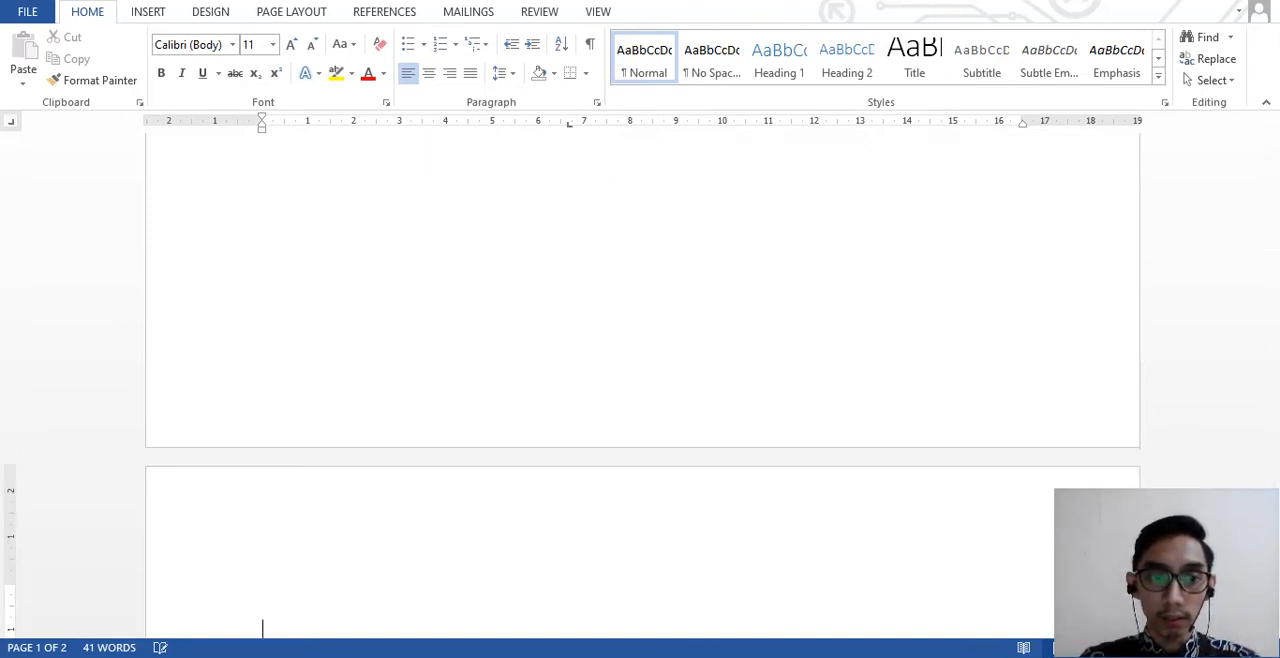
scroll(443, 454, down, 5)
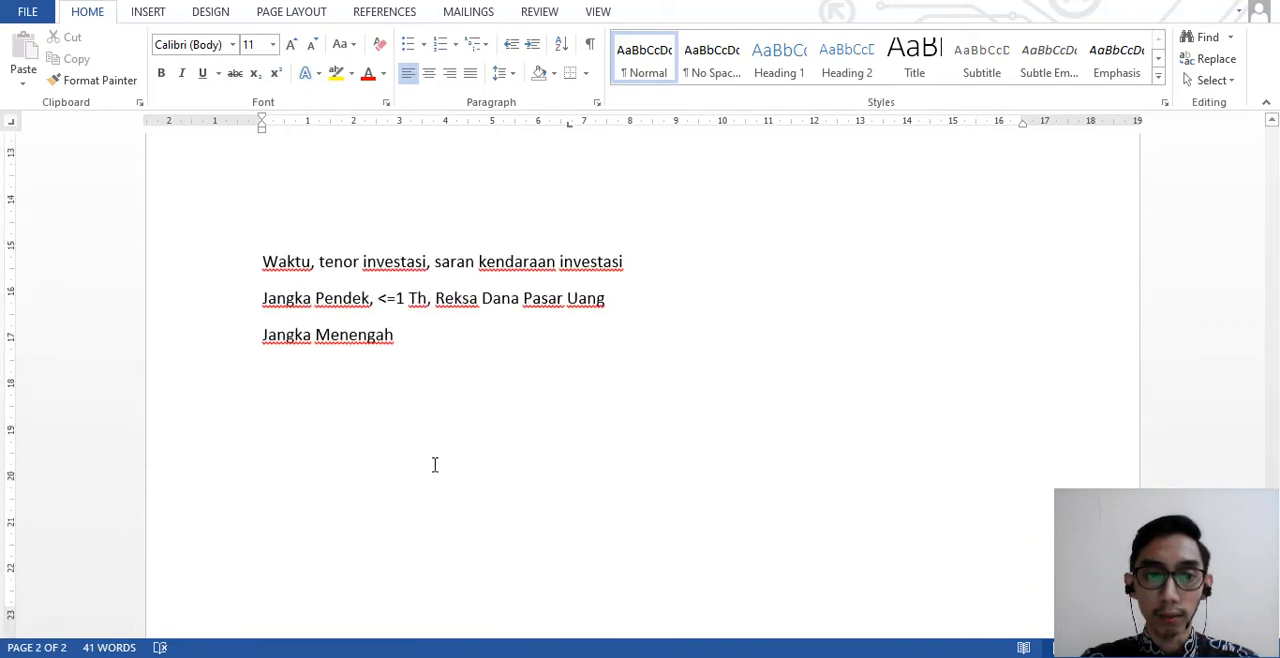
- Remove the surplus blank lines above the "Waktu, tenor investasi" line so the text starts at the top of page 2
scroll(435, 463, up, 2)
click(294, 495)
key(BackSpace)
key(BackSpace)
key(BackSpace)
key(BackSpace)
key(BackSpace)
key(BackSpace)
key(BackSpace)
key(BackSpace)
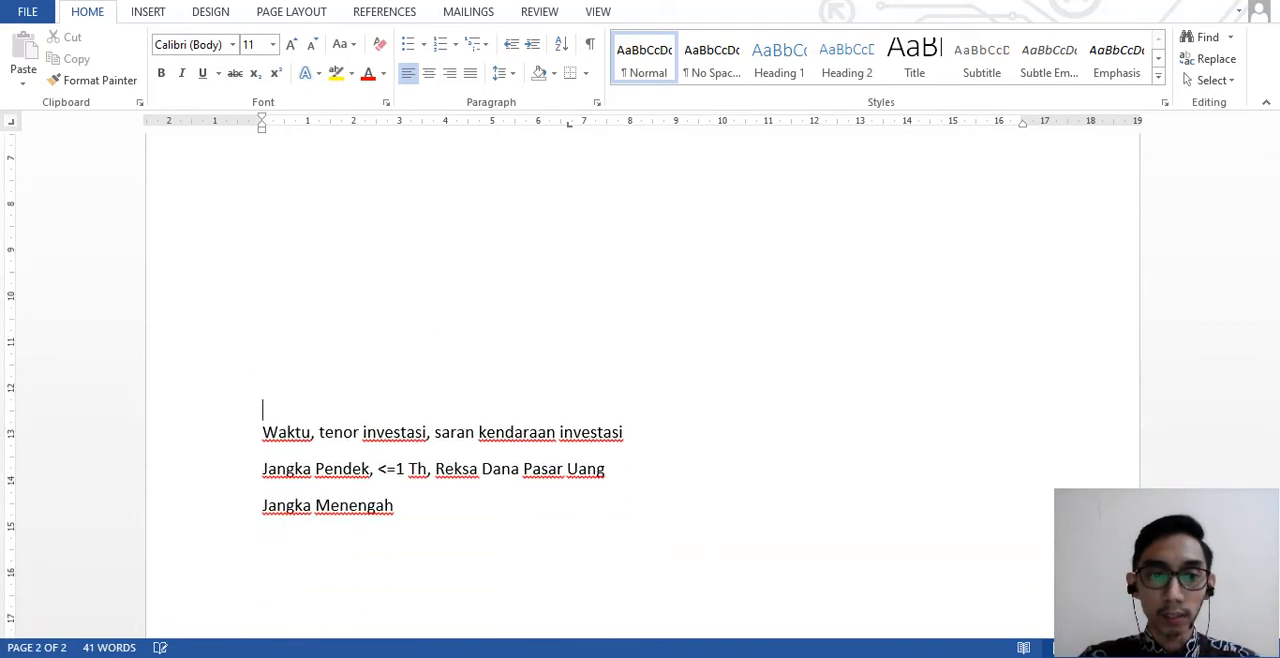
scroll(320, 566, up, 3)
key(BackSpace)
key(BackSpace)
key(BackSpace)
key(BackSpace)
key(BackSpace)
key(BackSpace)
key(BackSpace)
key(BackSpace)
key(BackSpace)
key(BackSpace)
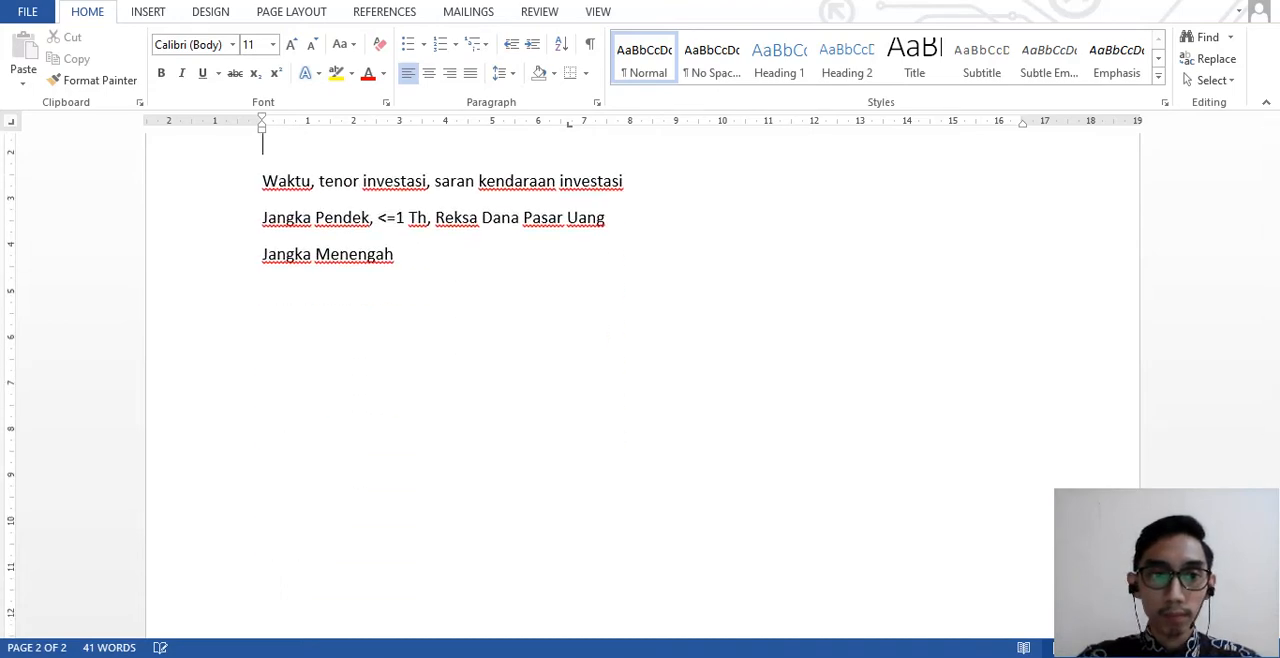
key(BackSpace)
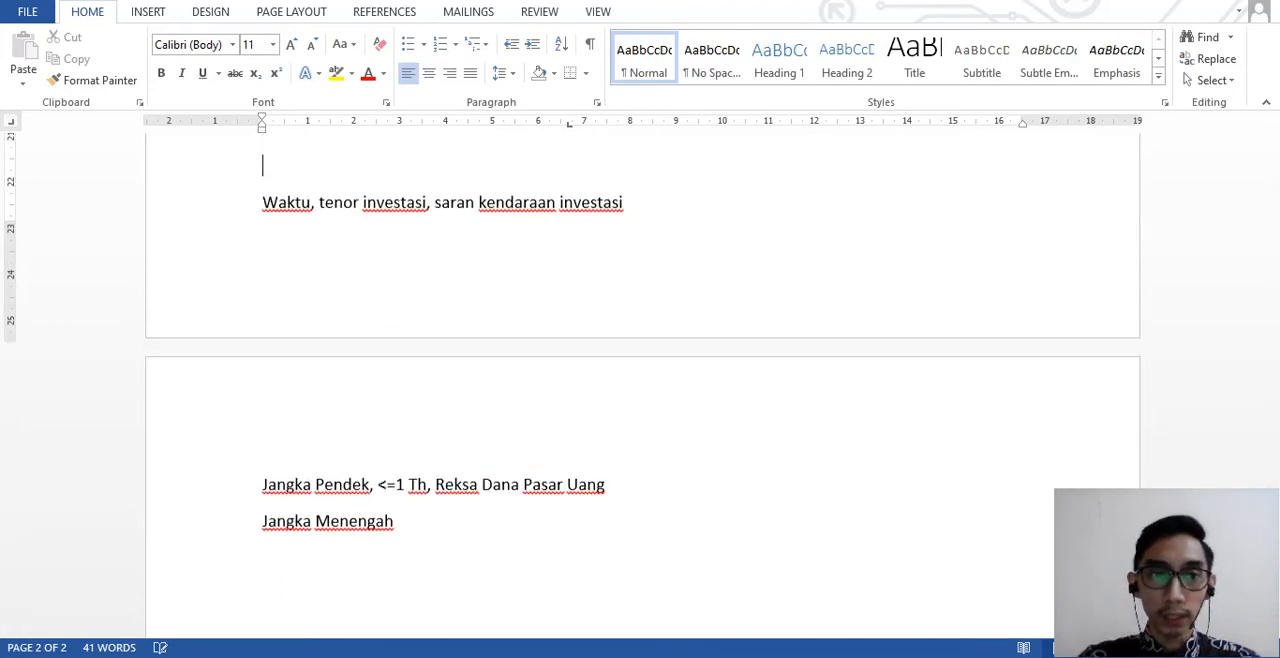
key(Return)
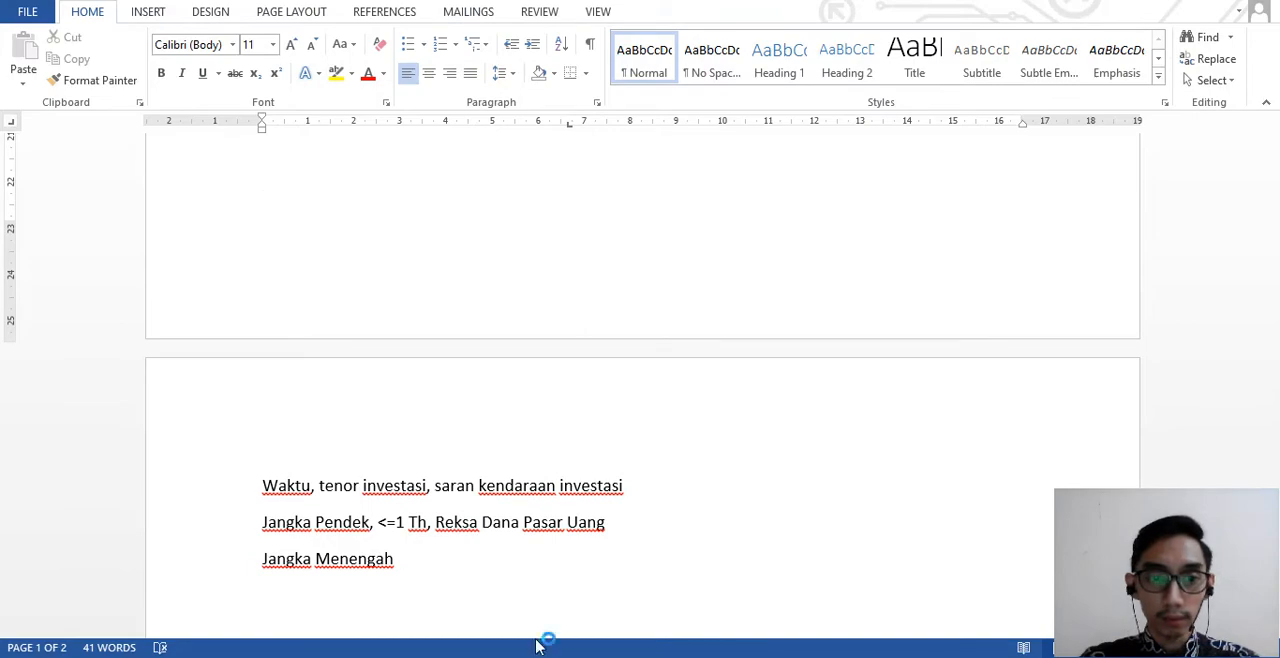
- Continue the "Jangka Menengah" line with ", <=3 Th,", consulting the PDF for the tenor
click(399, 558)
key(alt+Tab)
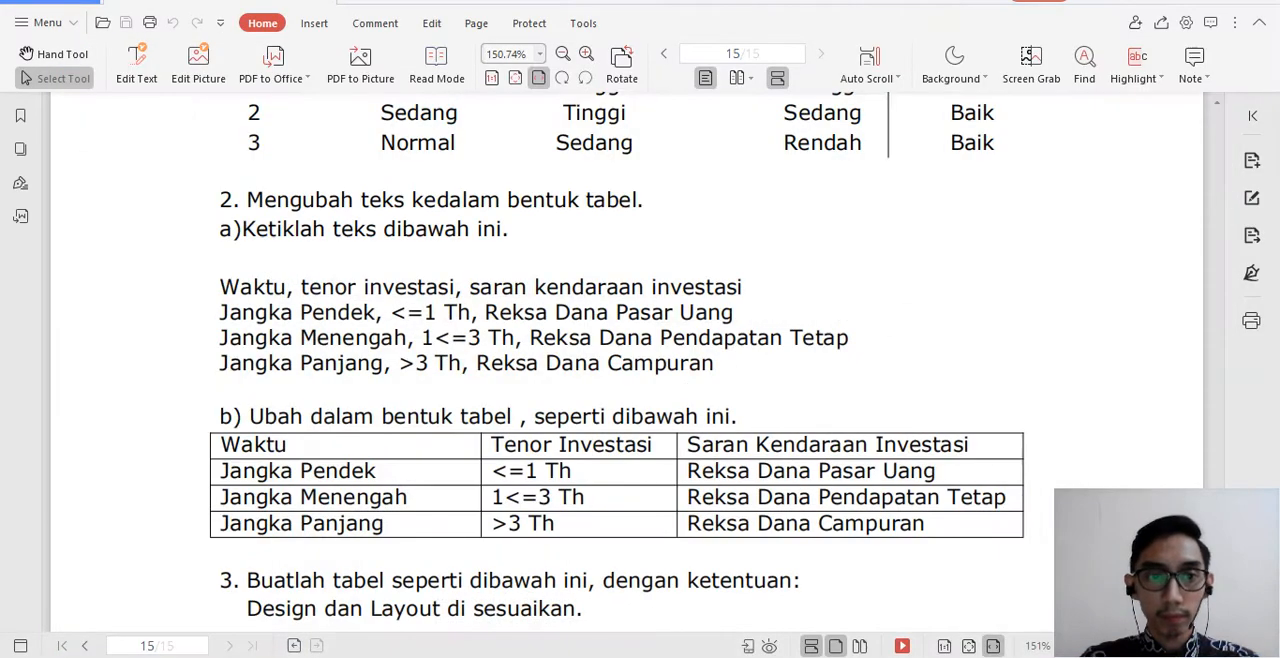
key(alt+Tab)
text(, )
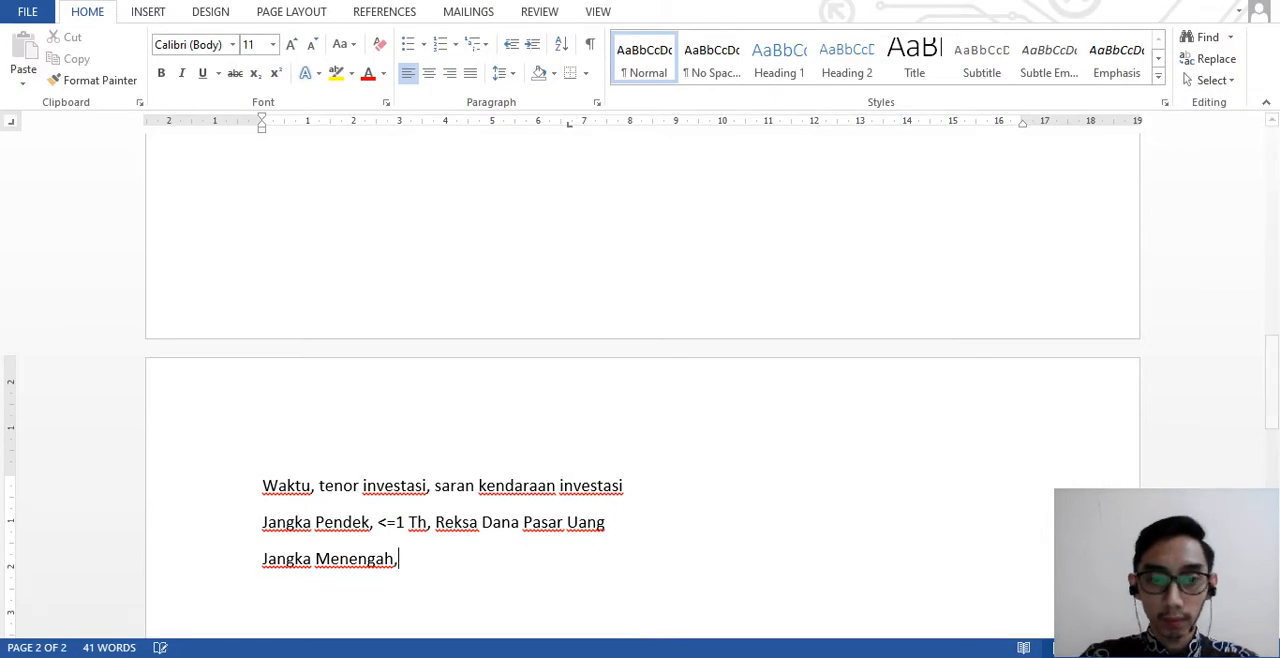
text(<)
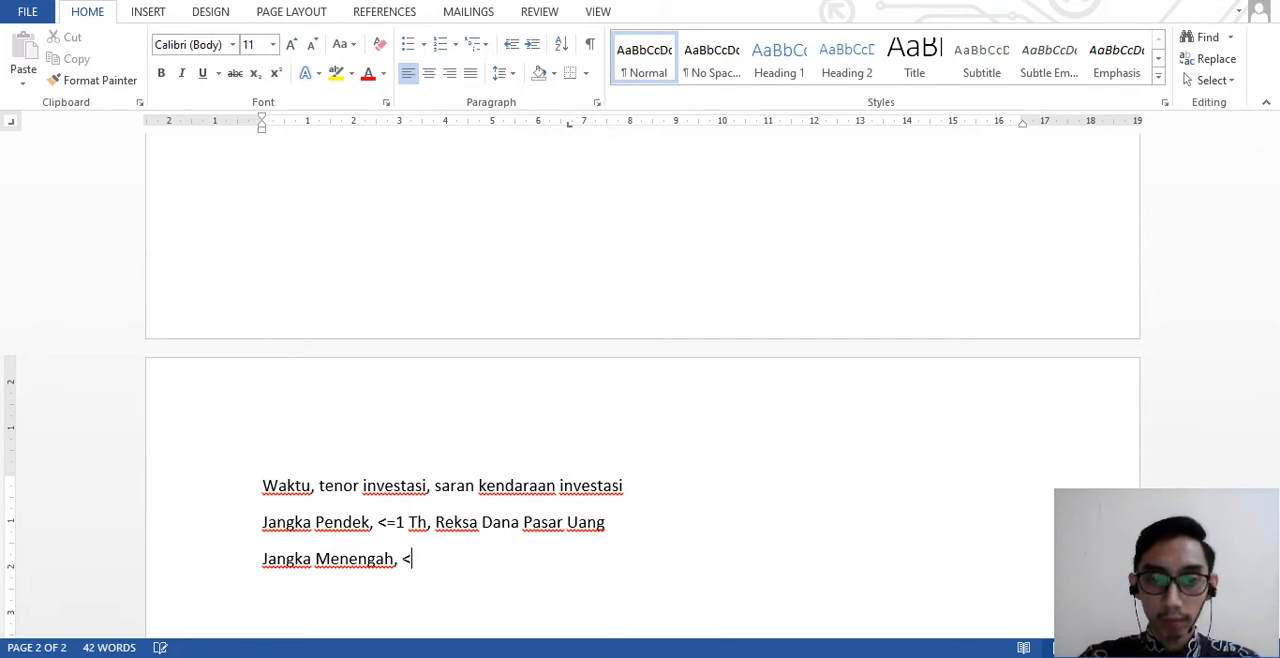
key(alt+Tab)
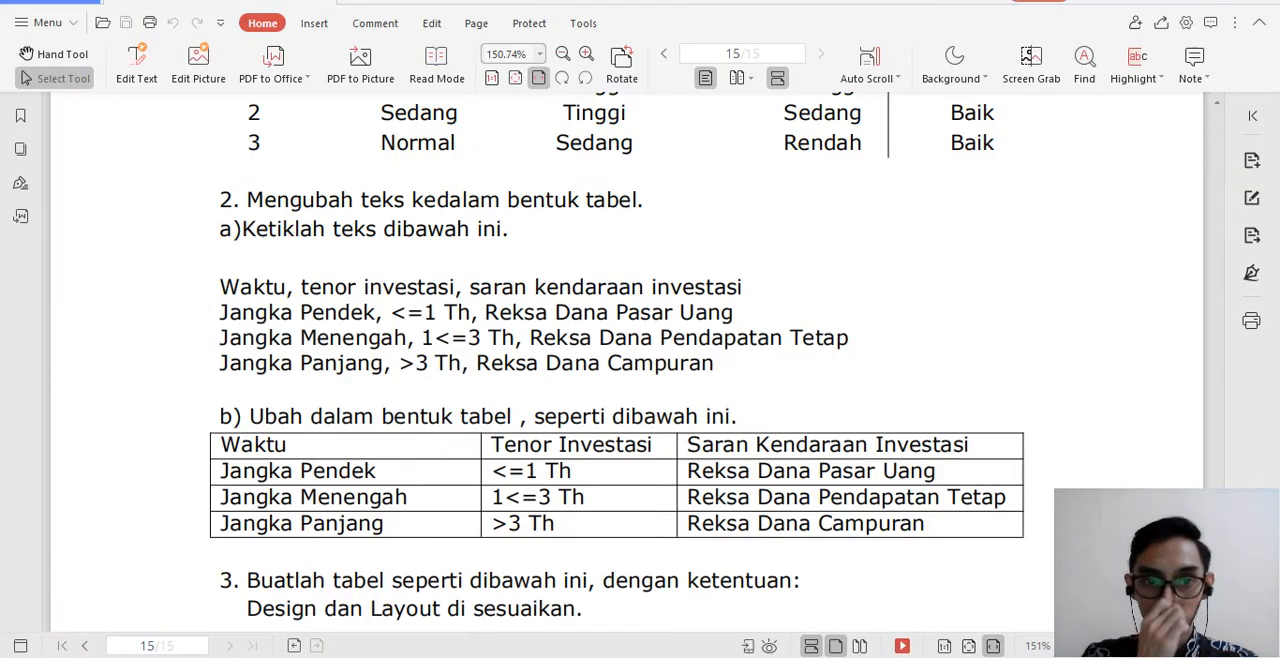
key(alt+Tab)
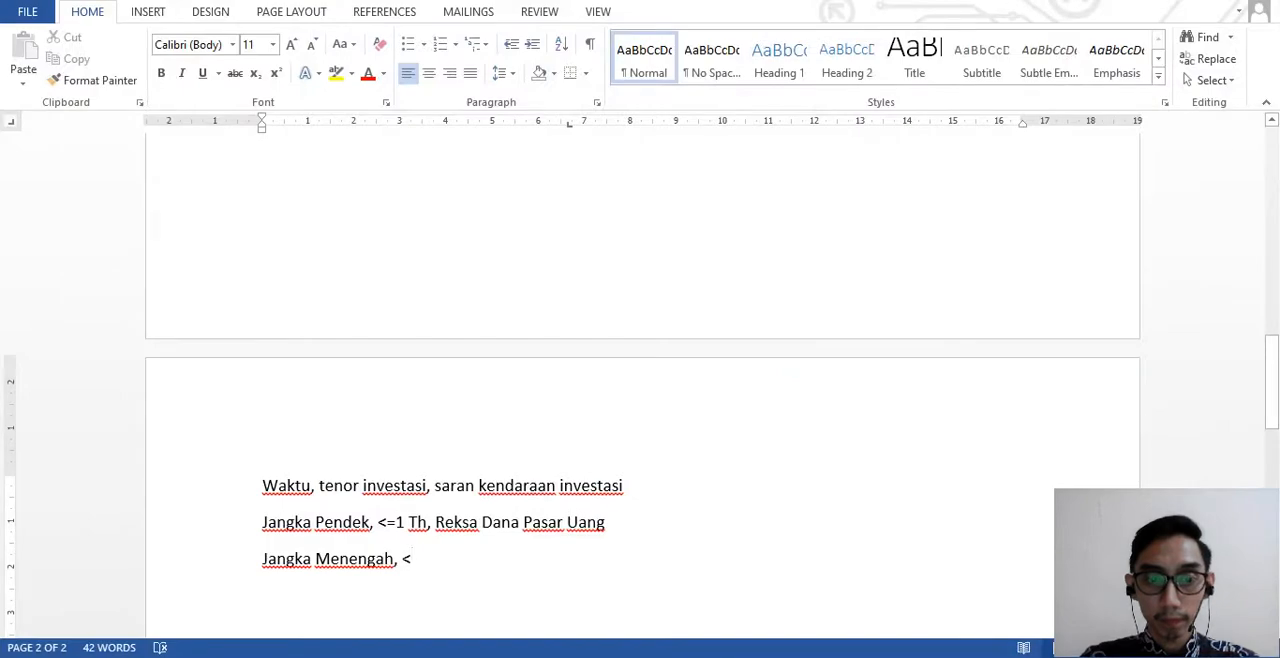
text(=3 Th,)
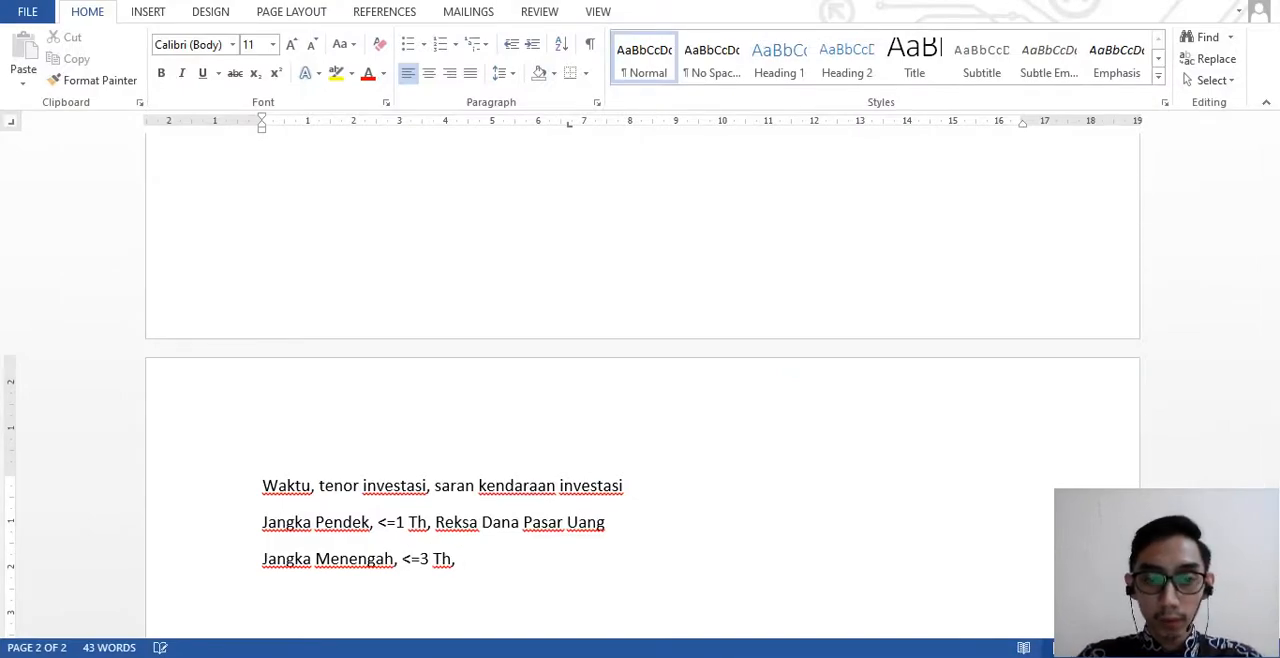
- Add "Reksa Dana" to the "Jangka Menengah" line, checking the wording against the PDF
key(alt+Tab)
key(alt+Tab)
text(Rekd)
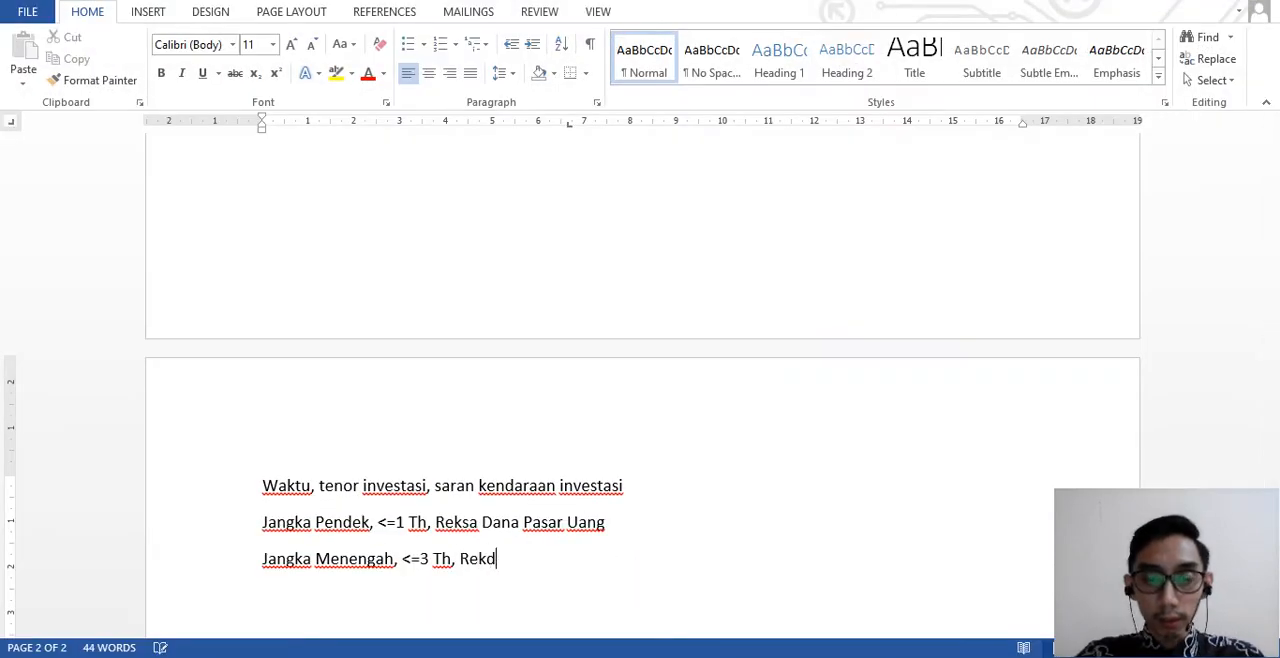
key(BackSpace)
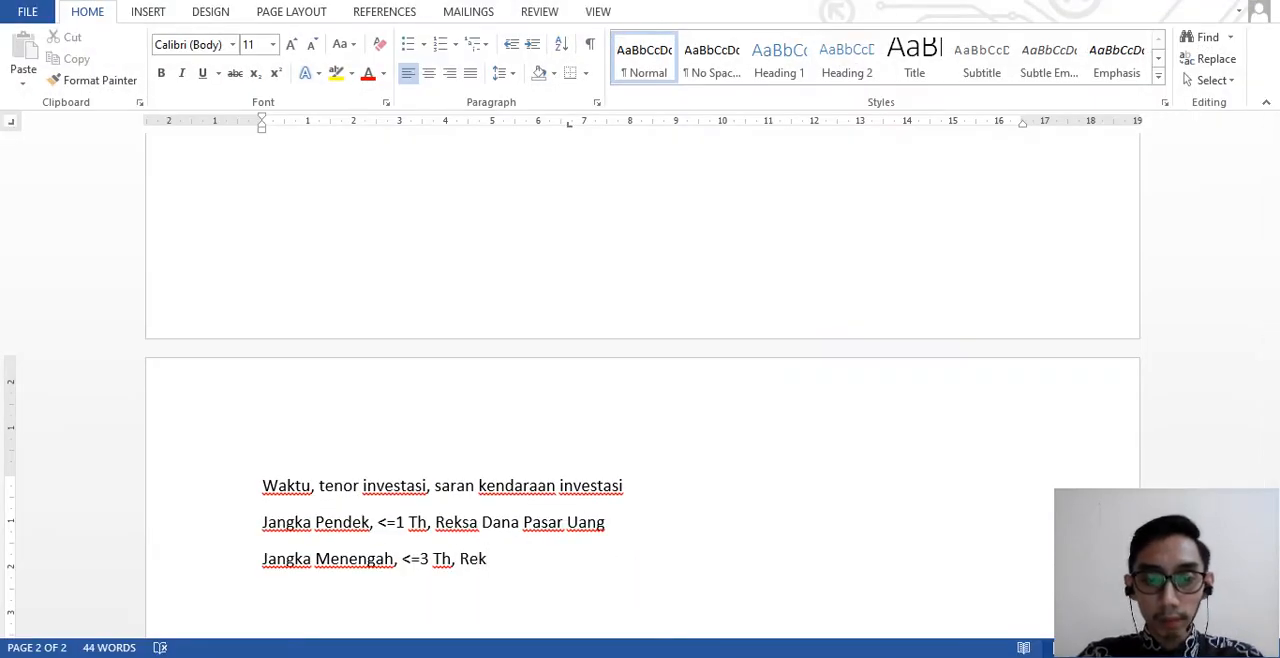
text(sa)
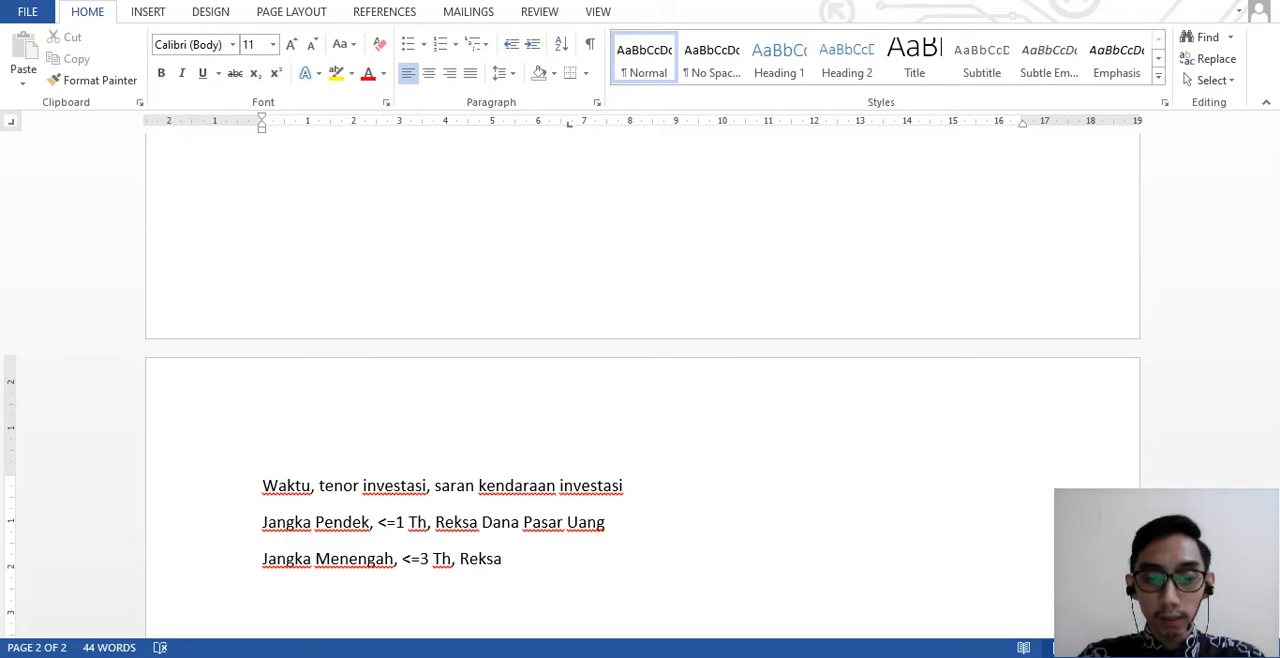
key(alt+Tab)
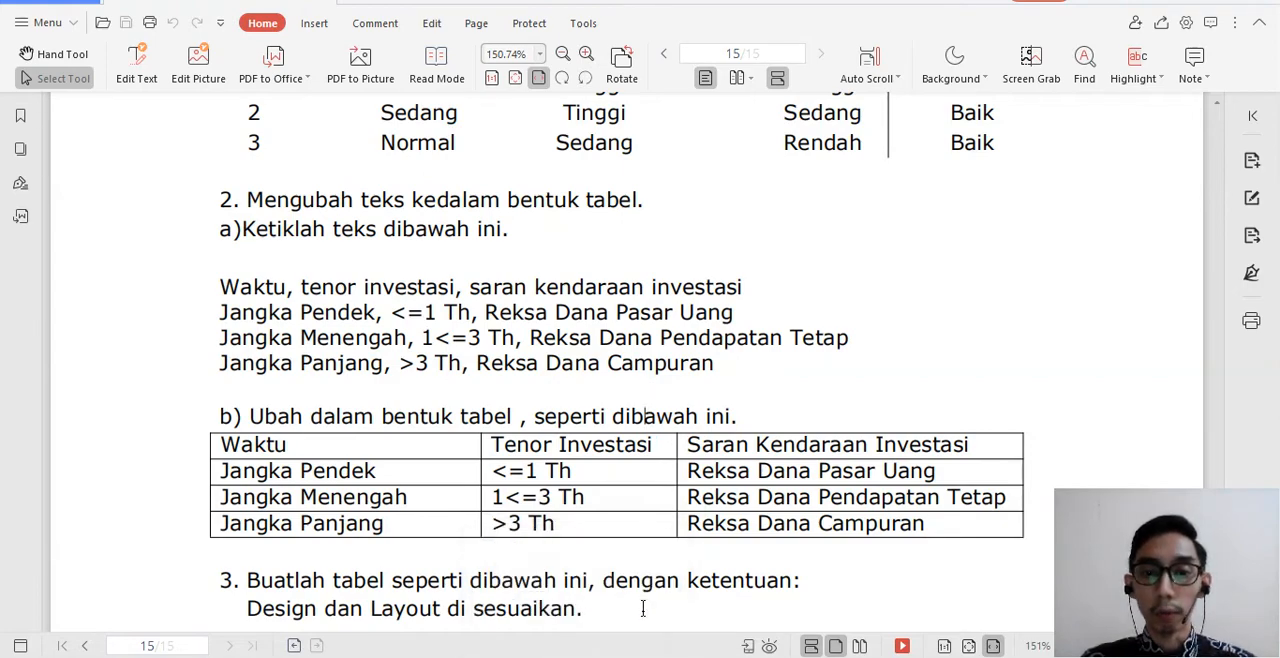
key(alt+Tab)
key(alt+Tab)
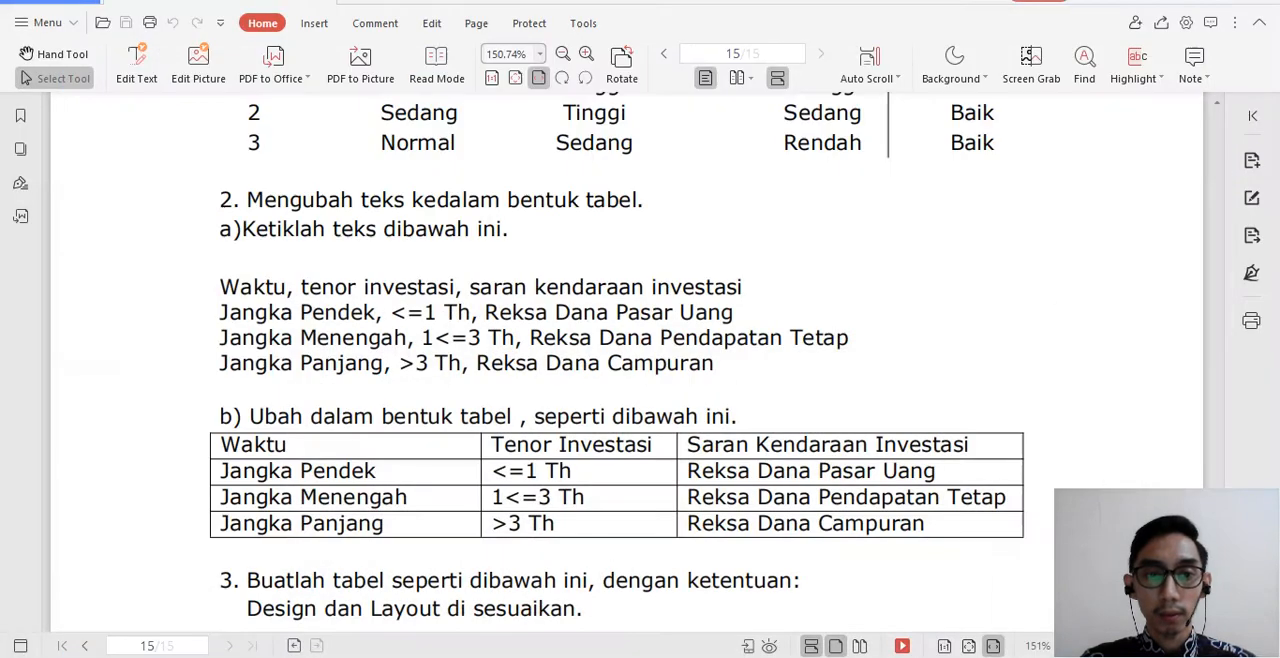
key(alt+Tab)
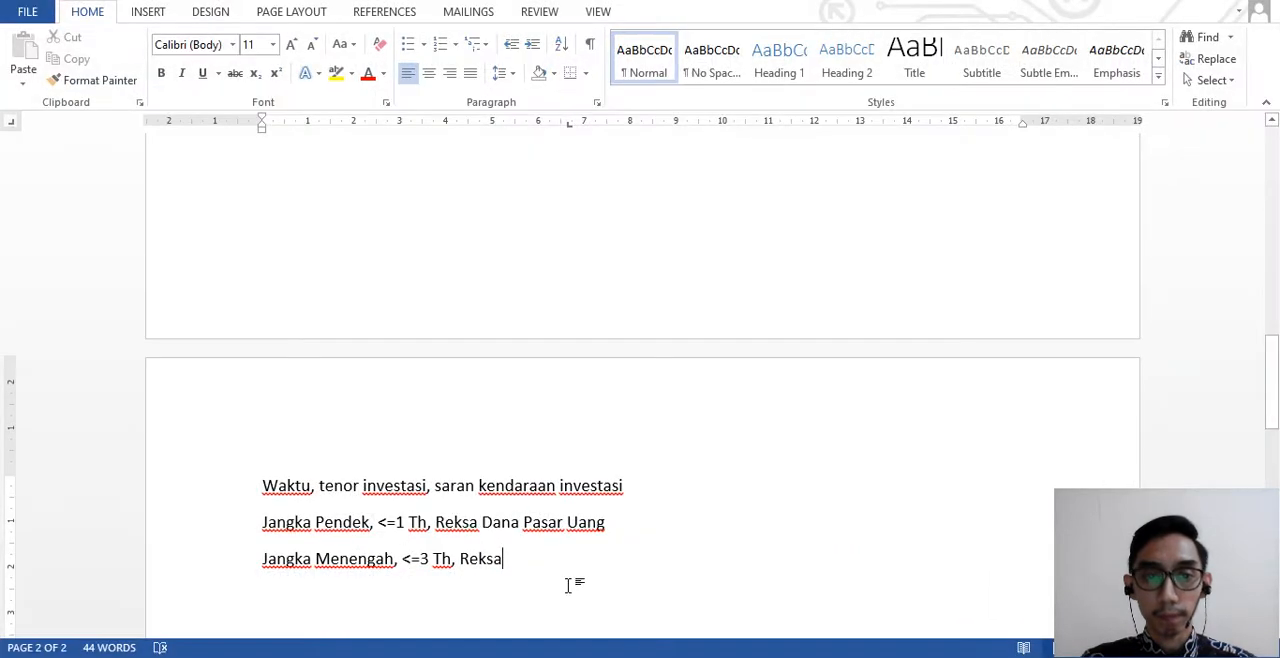
text(Dana)
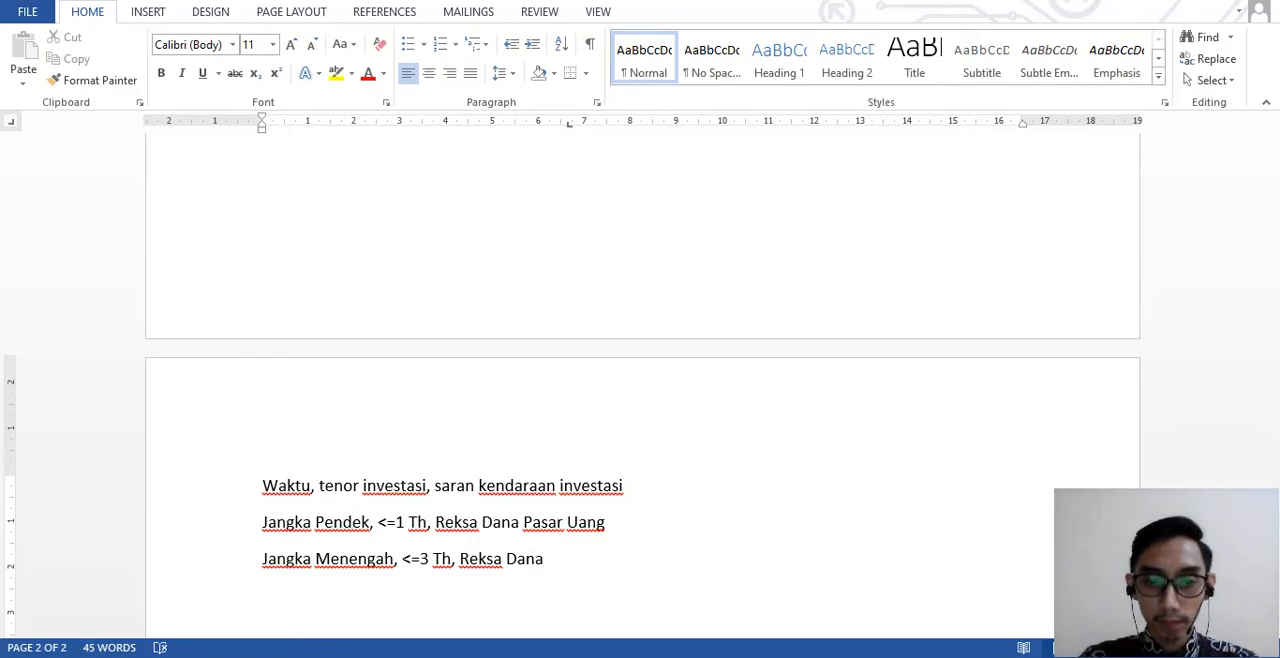
- Complete the "Jangka Menengah" line with "Pendapatan Tetap" from the PDF and start a new line
key(alt+Tab)
key(alt+Tab)
text(Pendapatan Tetap)
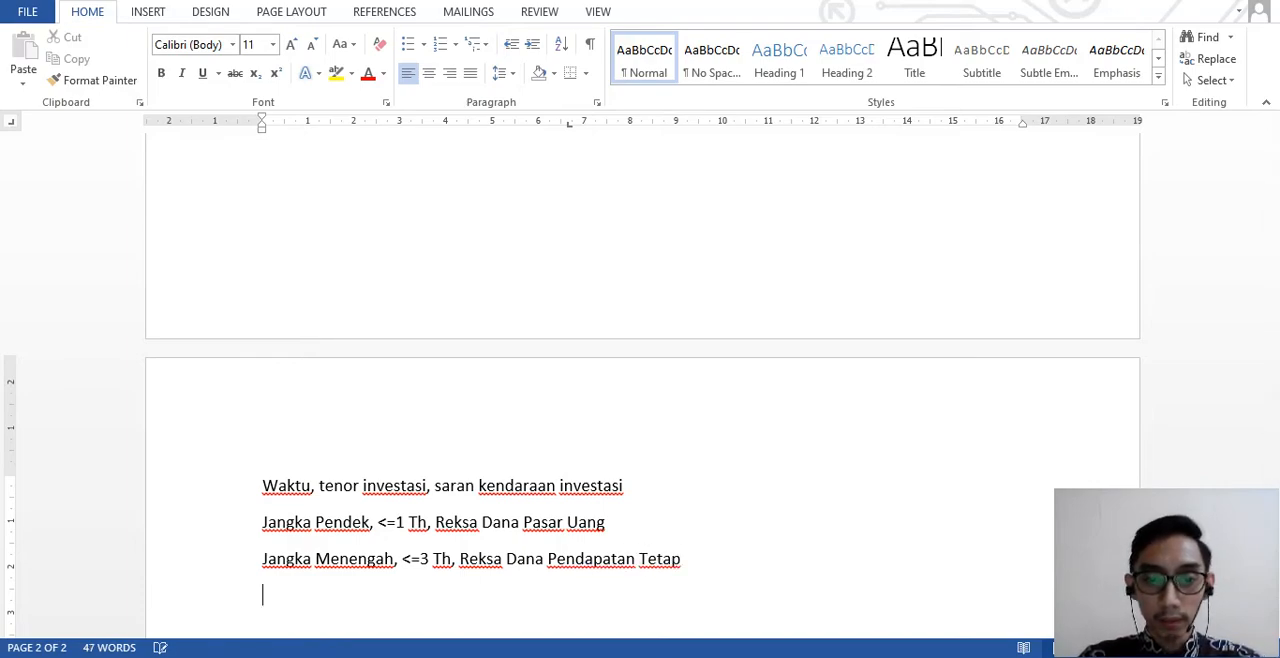
- Check the PDF and begin the fourth line of the exercise text with "Jangka Panjang"
key(alt+Tab)
key(alt+Tab)
text(Jangka Pandang)
key(BackSpace)
key(BackSpace)
key(BackSpace)
key(BackSpace)
text(jang)
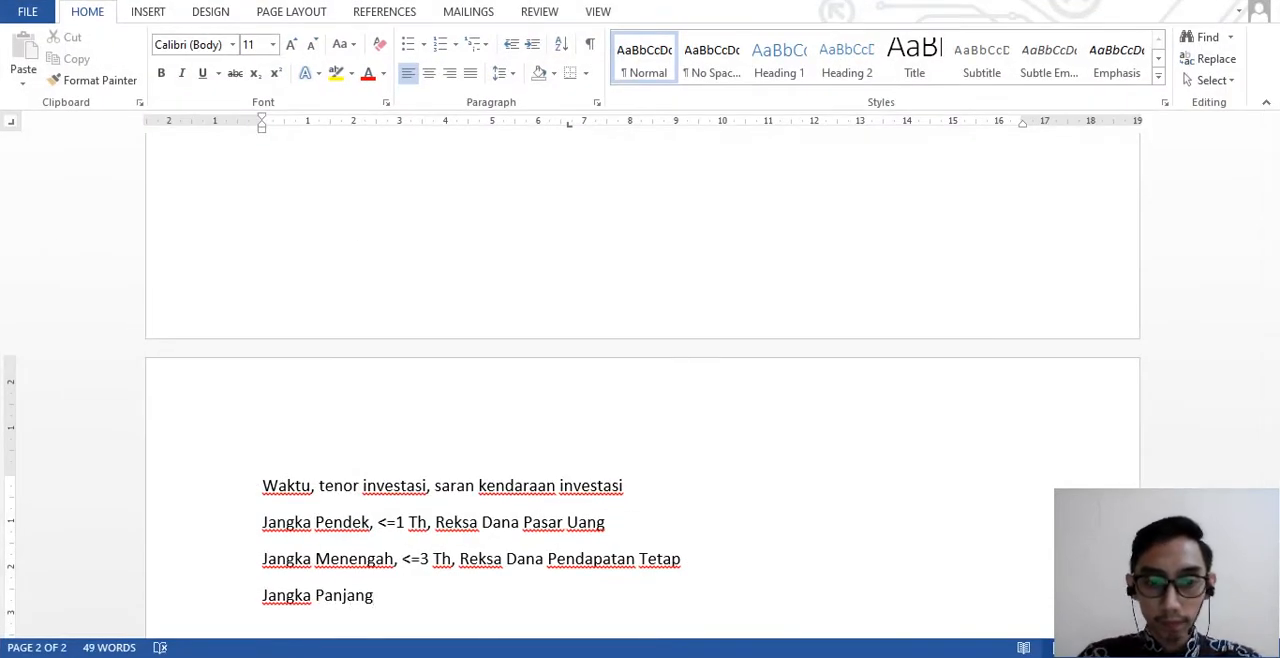
- Continue the "Jangka Panjang" line with ", >3 Th,", following the PDF
key(alt+Tab)
key(alt+Tab)
text(, >3)
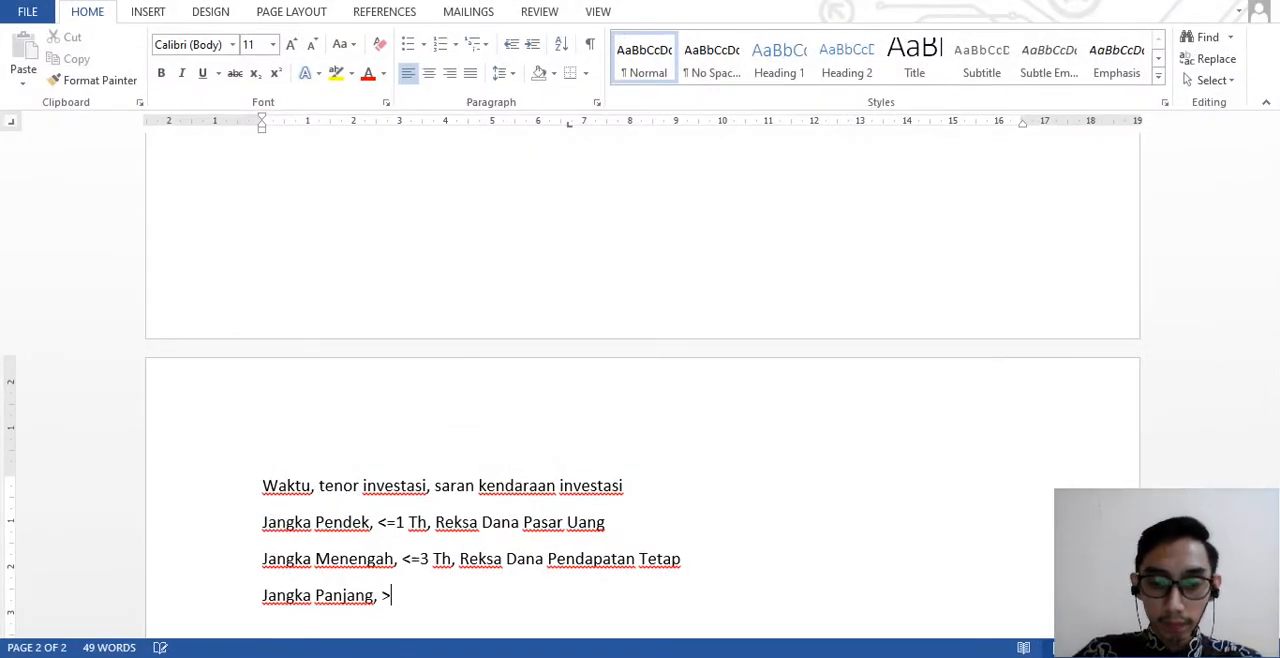
key(alt+Tab)
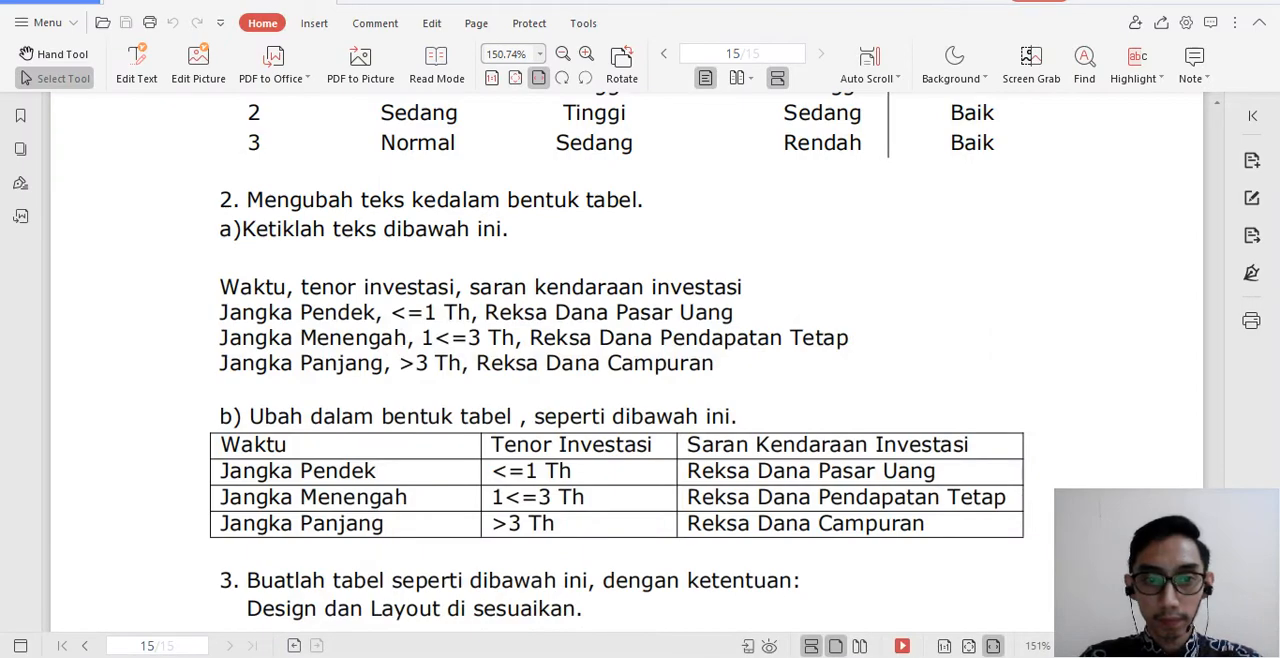
key(alt+Tab)
text(Th,)
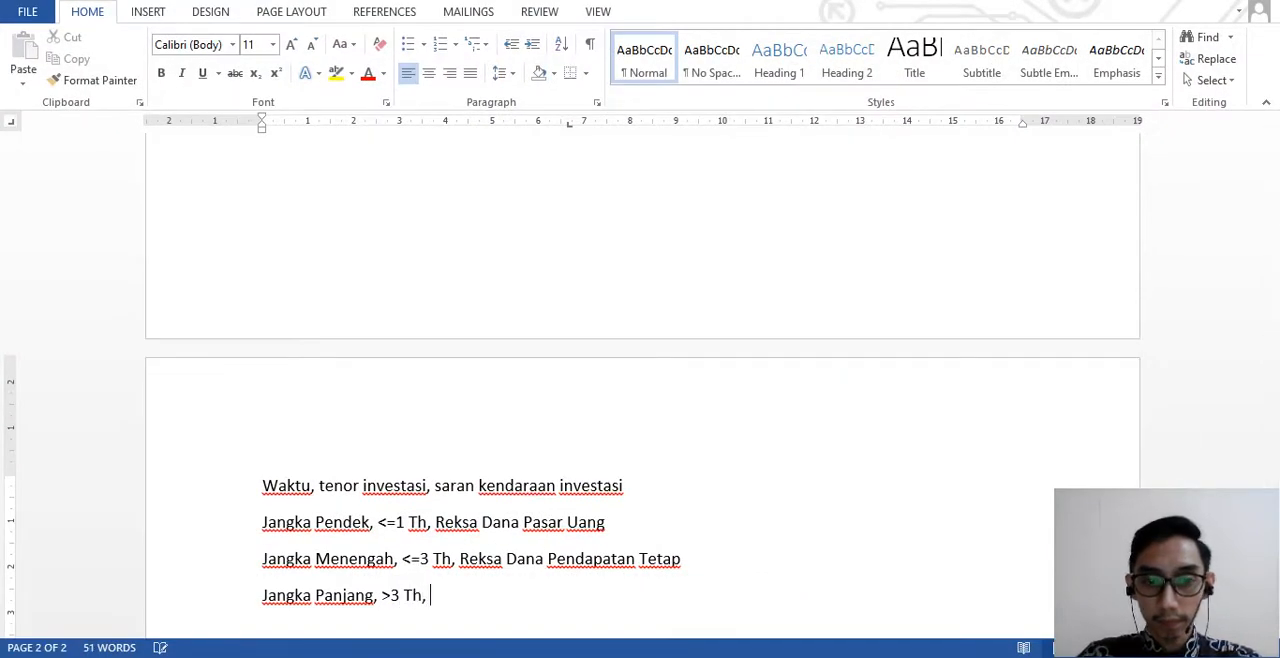
- Finish the "Jangka Panjang" line with "Reksa Dana Campuran", checking the wording against the PDF
key(alt+Tab)
key(alt+Tab)
text(Reksa Dana )
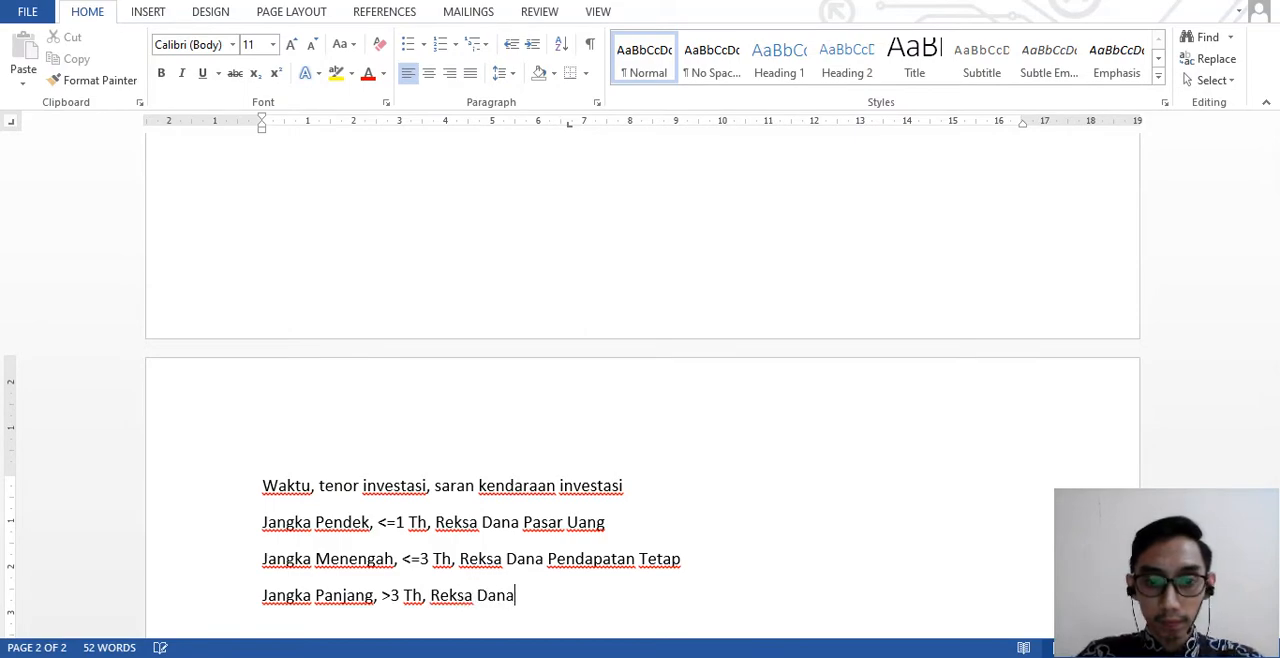
text(Campuran)
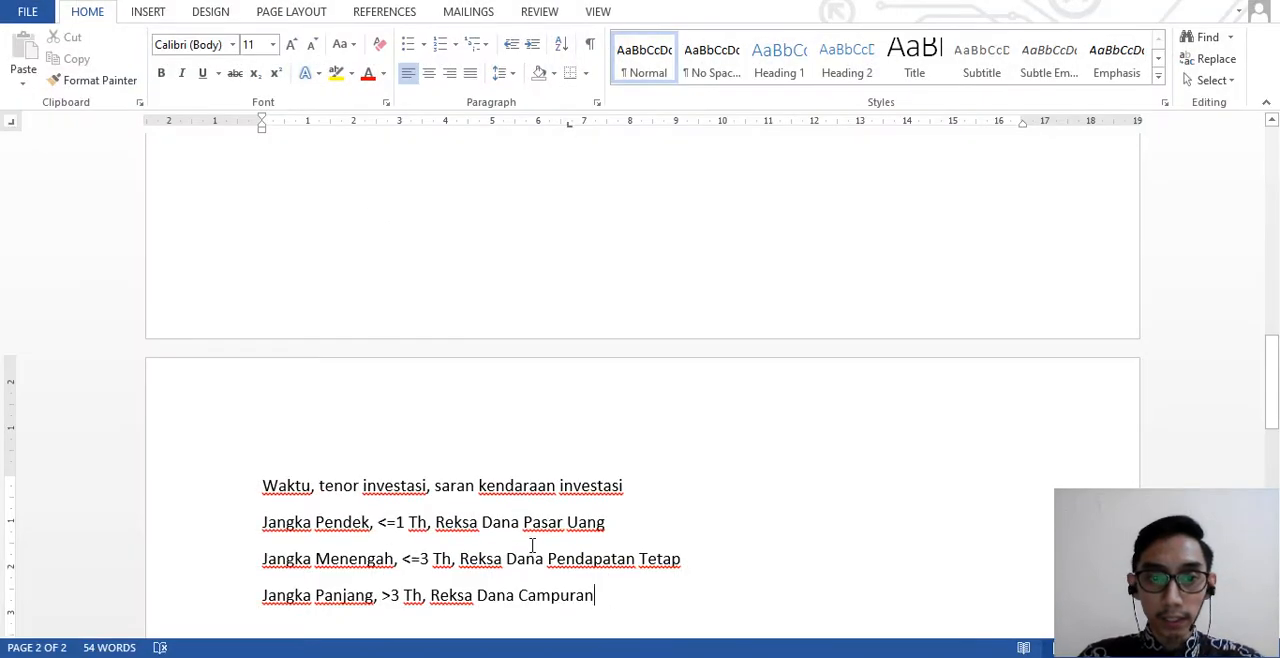
- Convert the four comma-separated investment lines into a three-column table with automatic fixed column width, separating the text at commas
scroll(528, 540, down, 5)
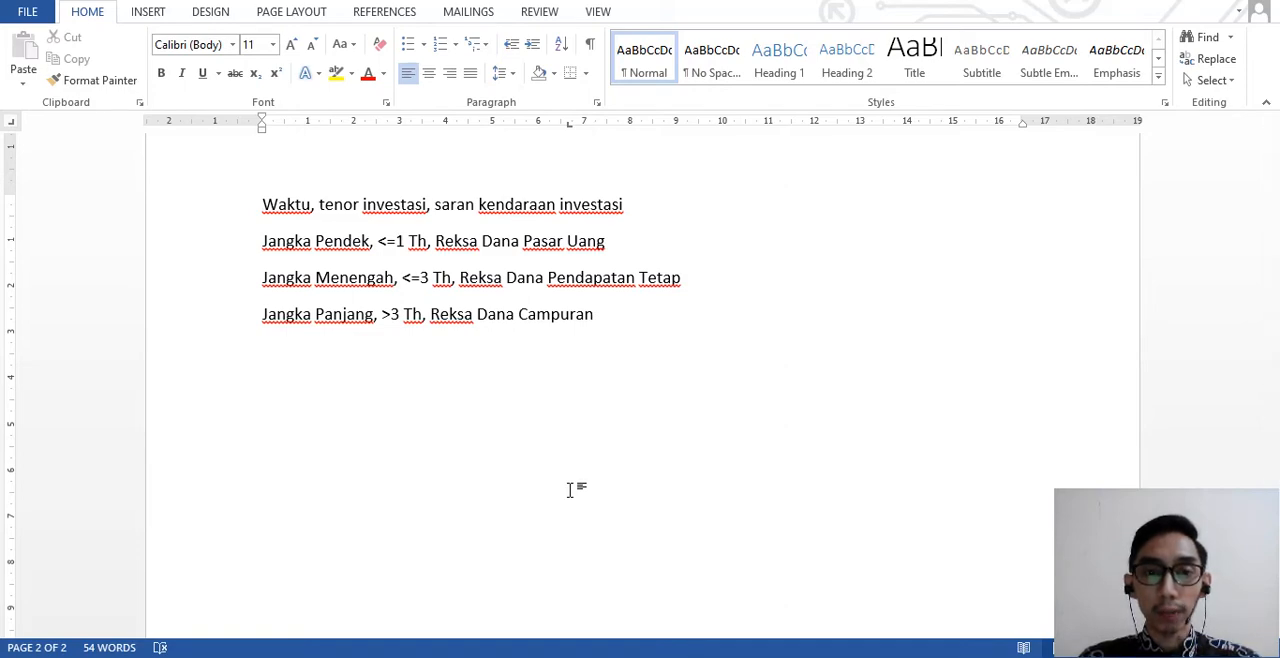
scroll(569, 489, up, 1)
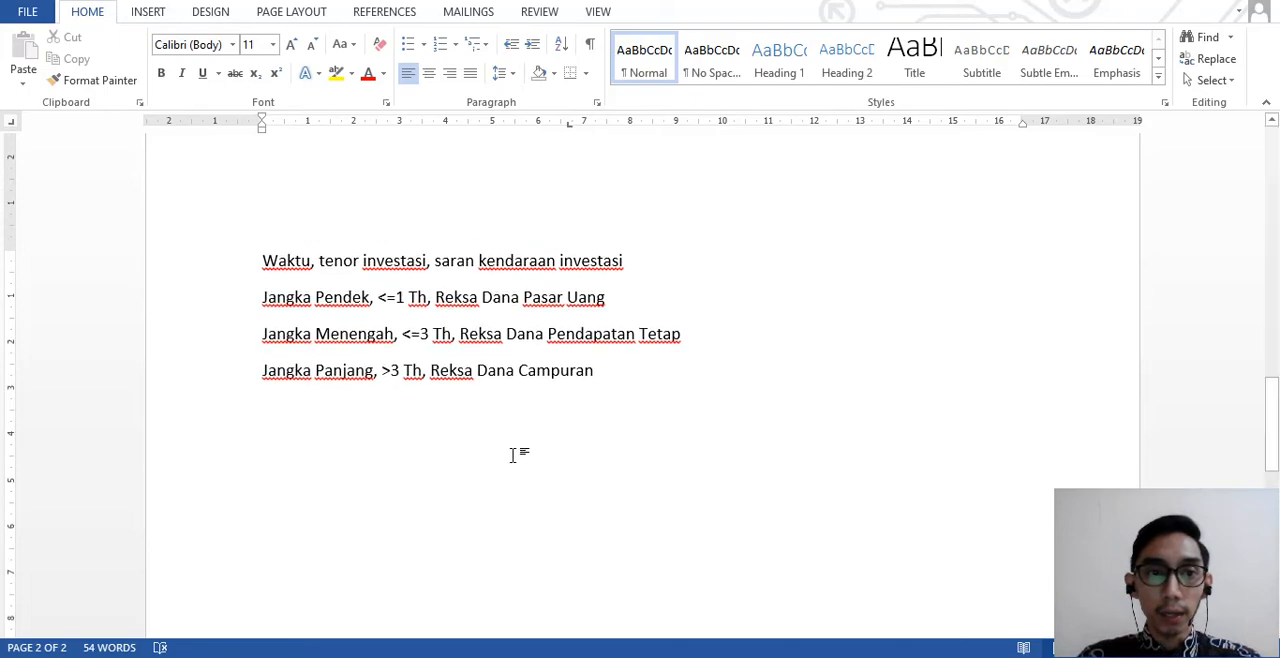
click(150, 18)
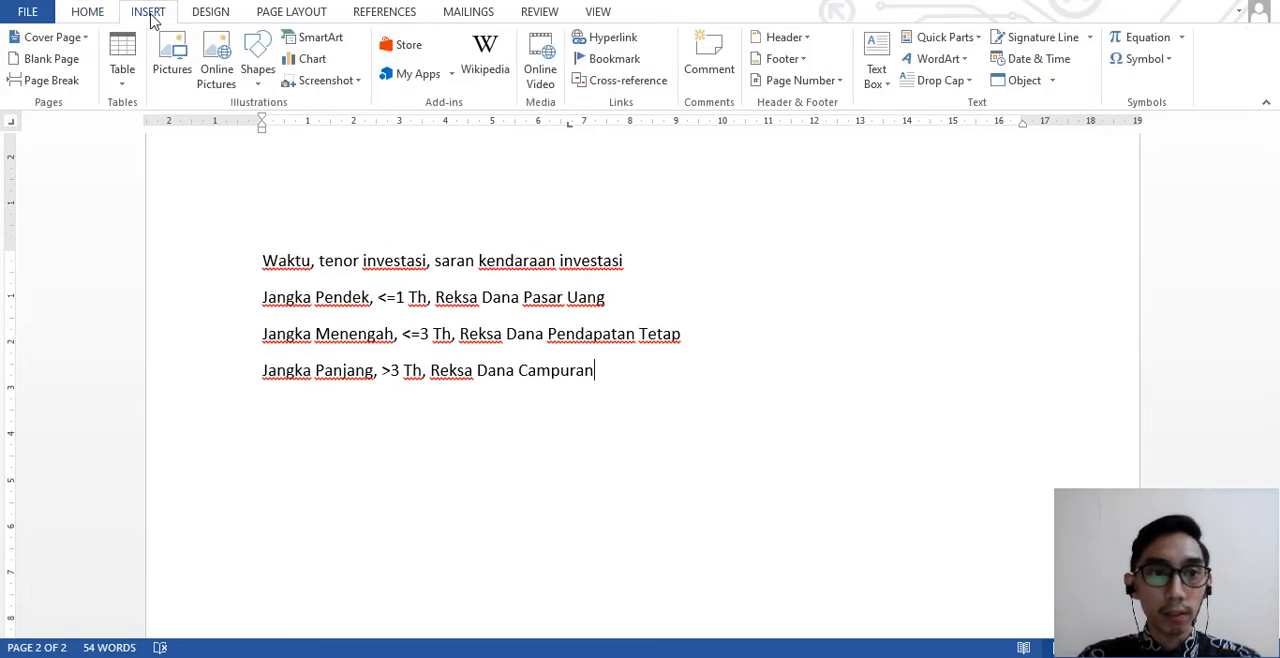
click(126, 84)
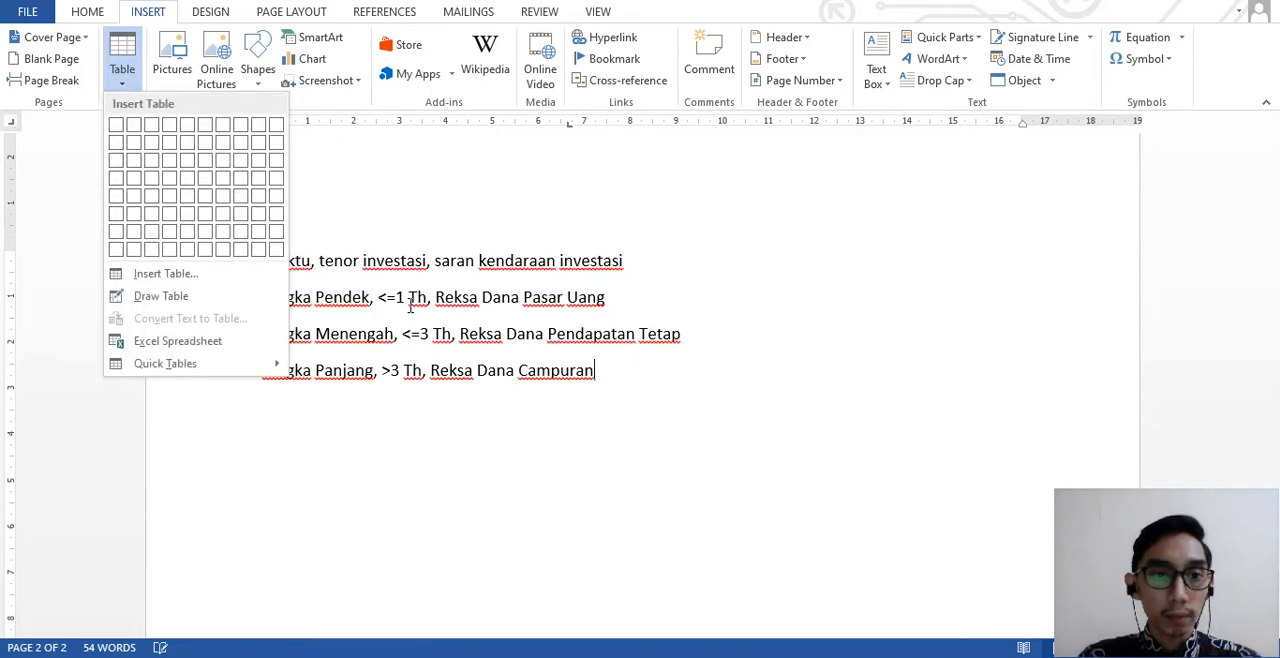
click(401, 260)
click(266, 261)
drag(275, 264, 594, 375)
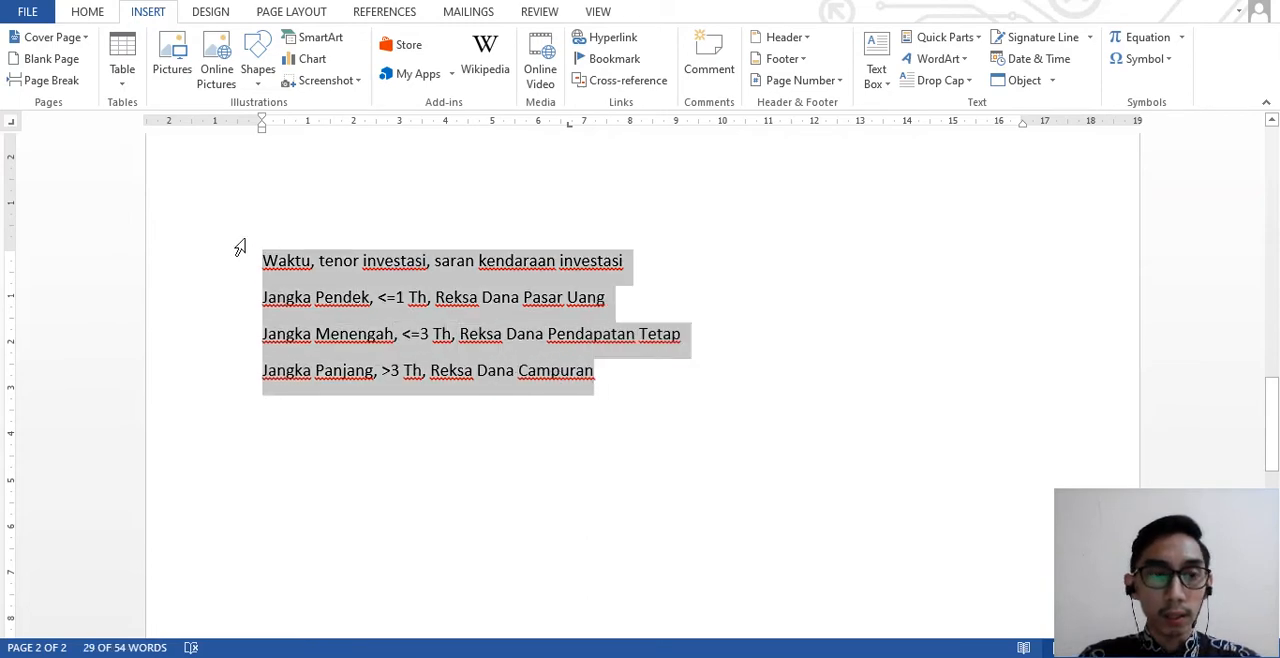
click(123, 83)
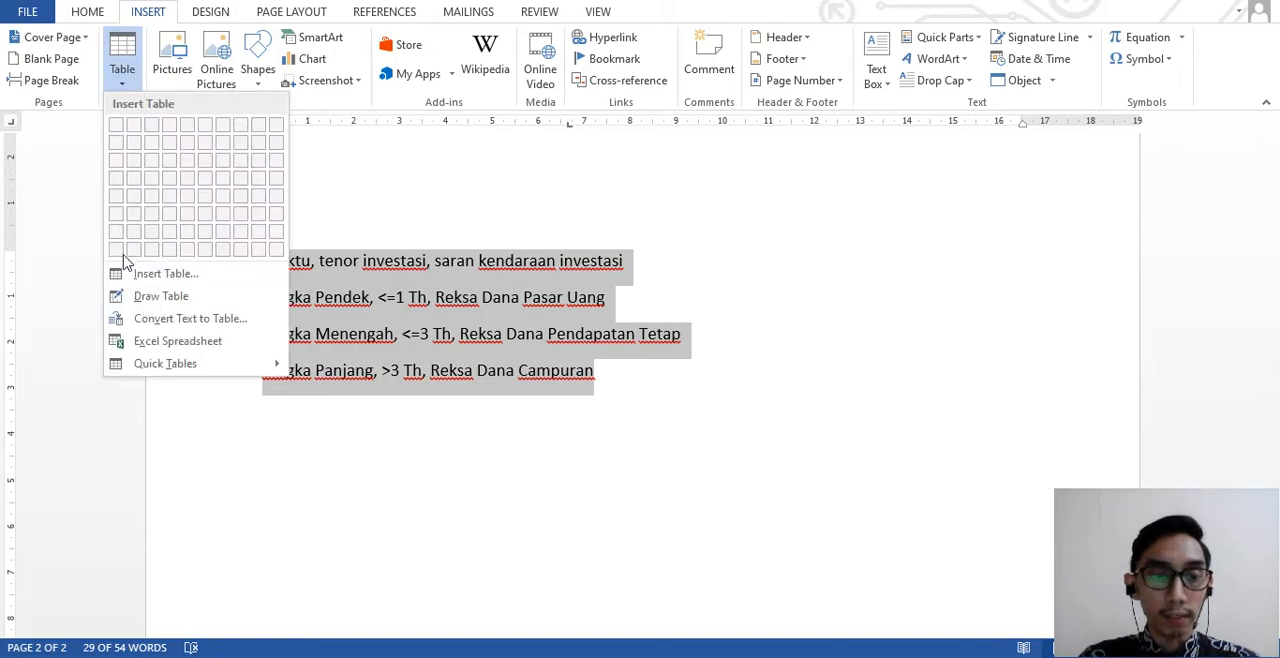
click(157, 320)
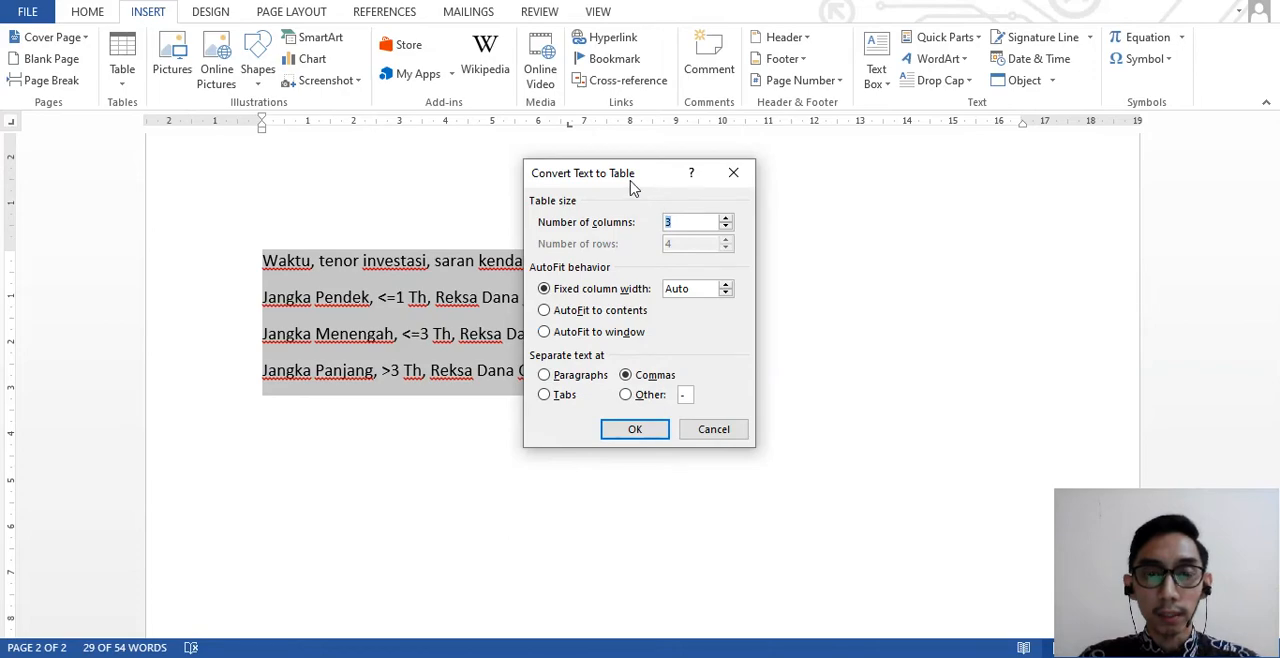
drag(634, 181, 812, 195)
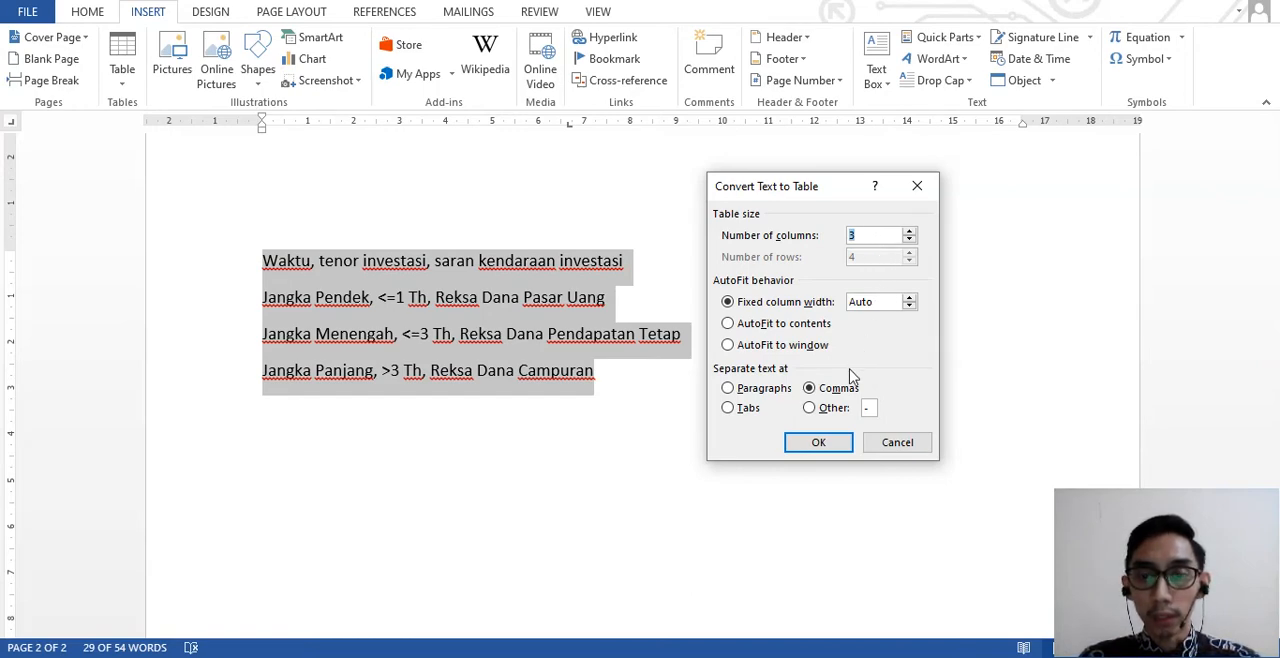
click(826, 443)
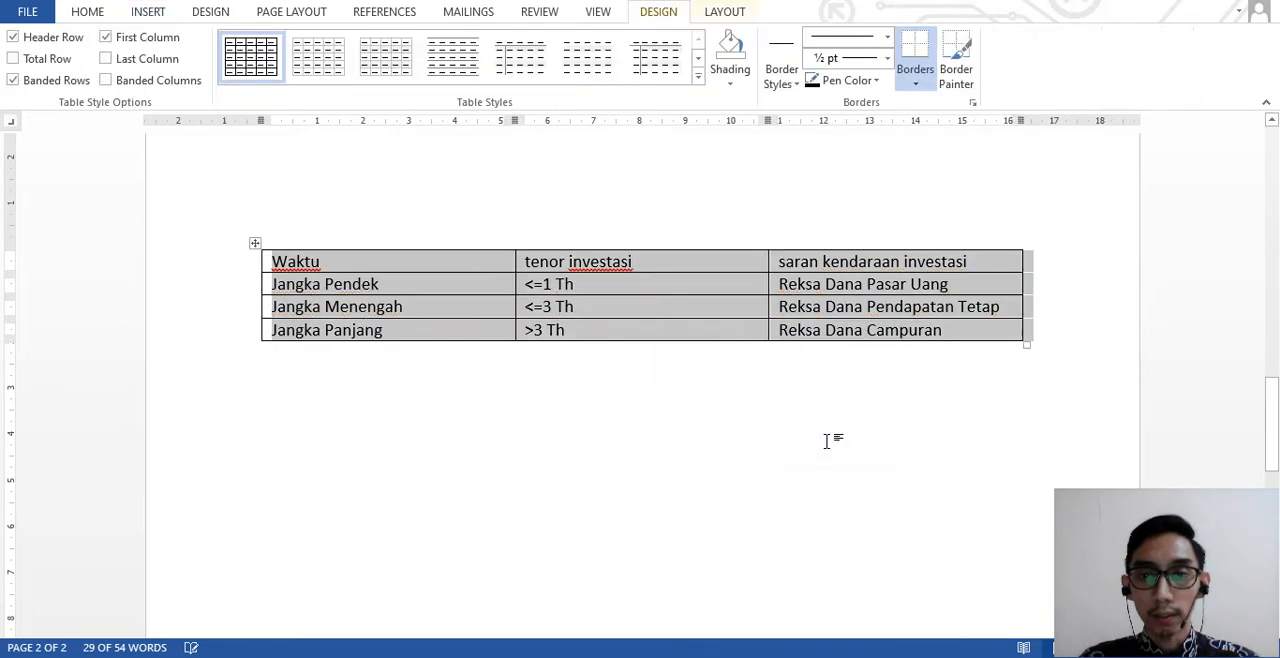
click(770, 372)
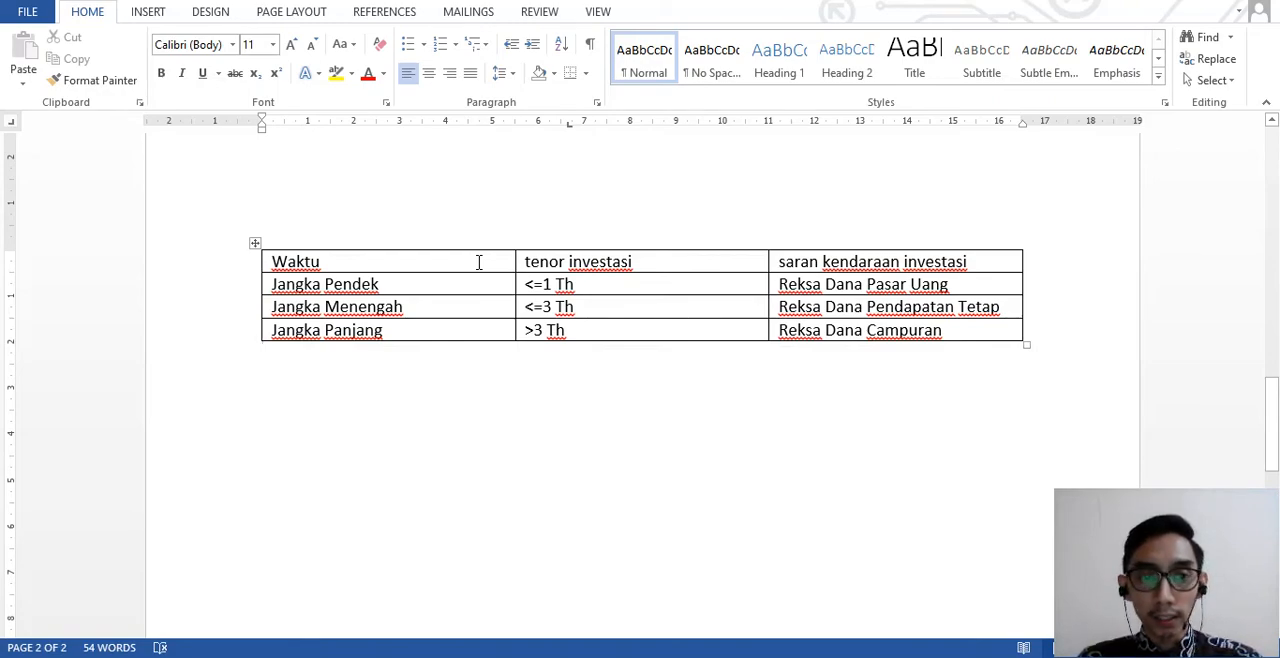
- Undo the table conversion and replace the comma after "Waktu" with a semicolon
key(ctrl+z)
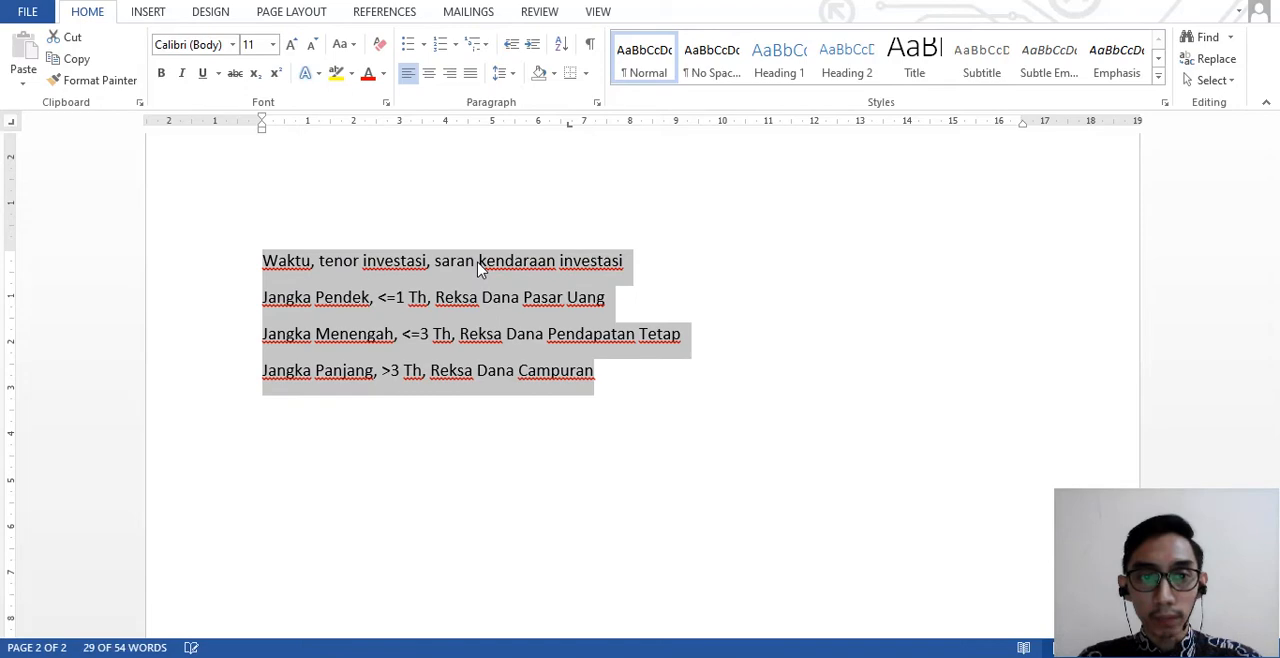
click(469, 357)
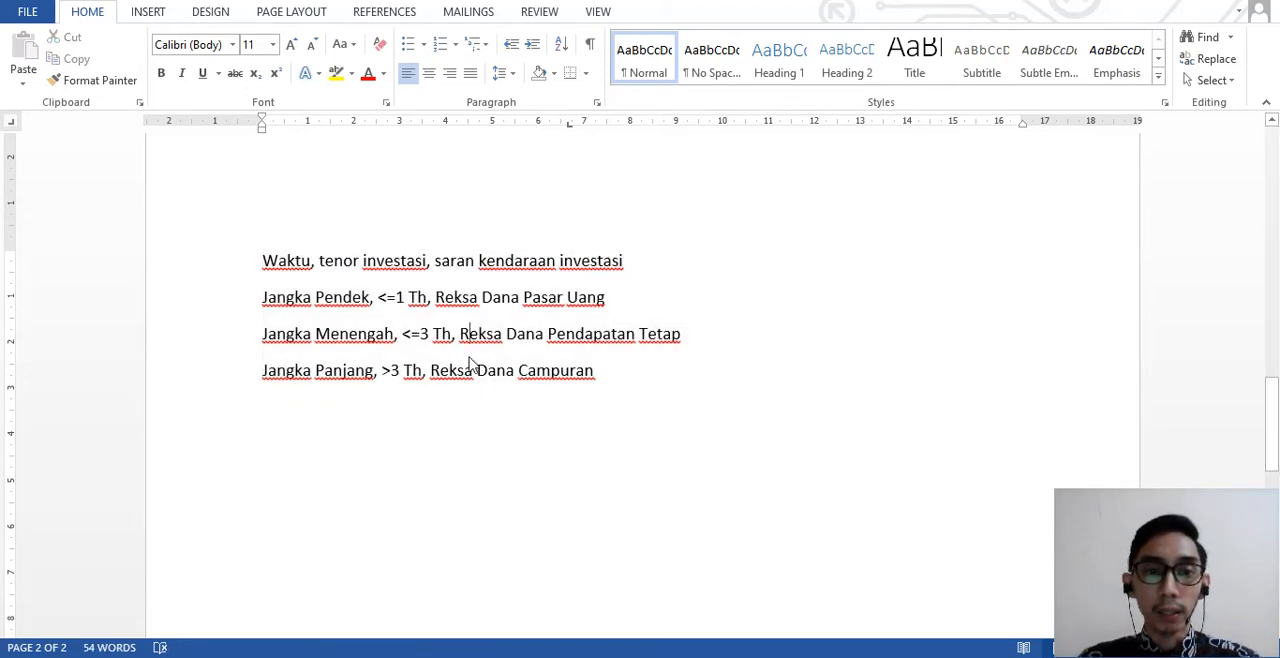
click(314, 261)
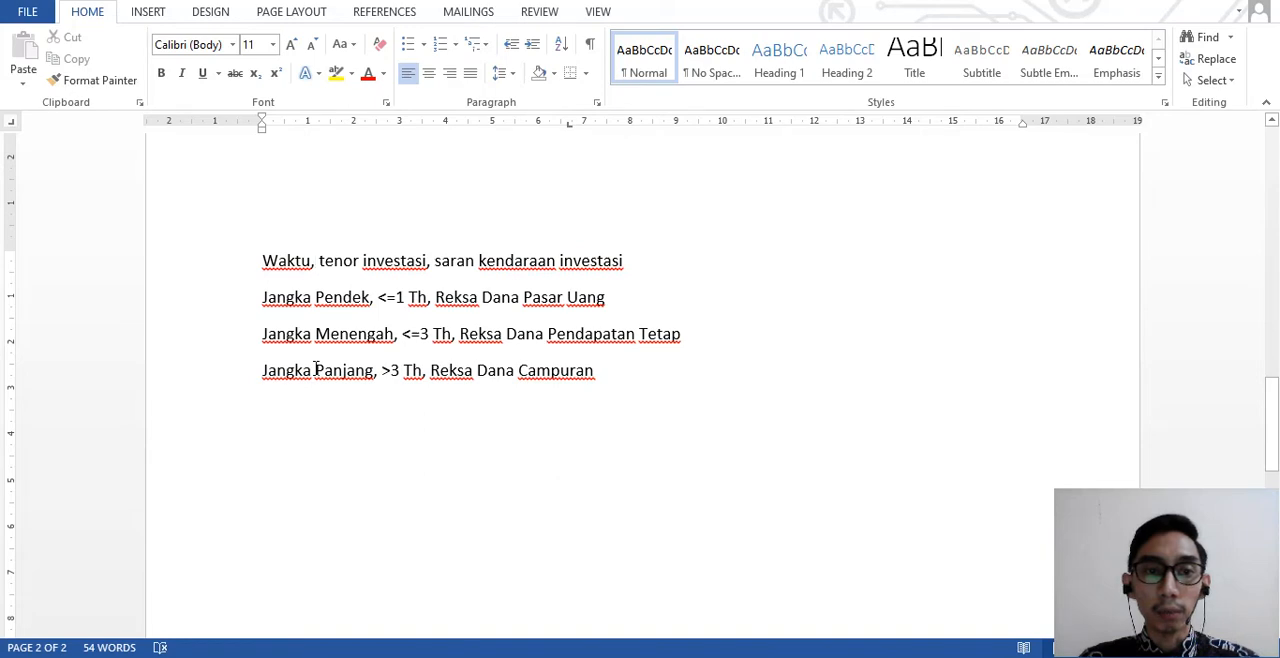
key(BackSpace)
text(:)
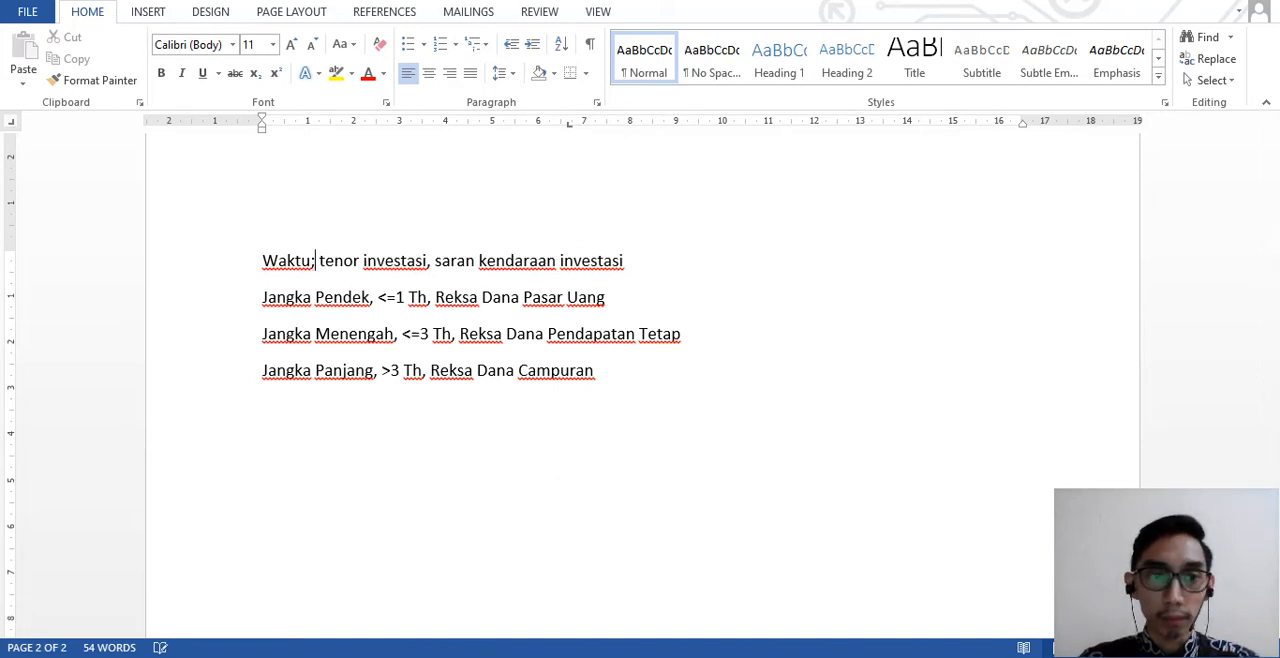
- Try a semicolon after "tenor investasi" and restore both separators in the first line to commas
click(430, 262)
key(BackSpace)
text(;)
key(BackSpace)
text(,)
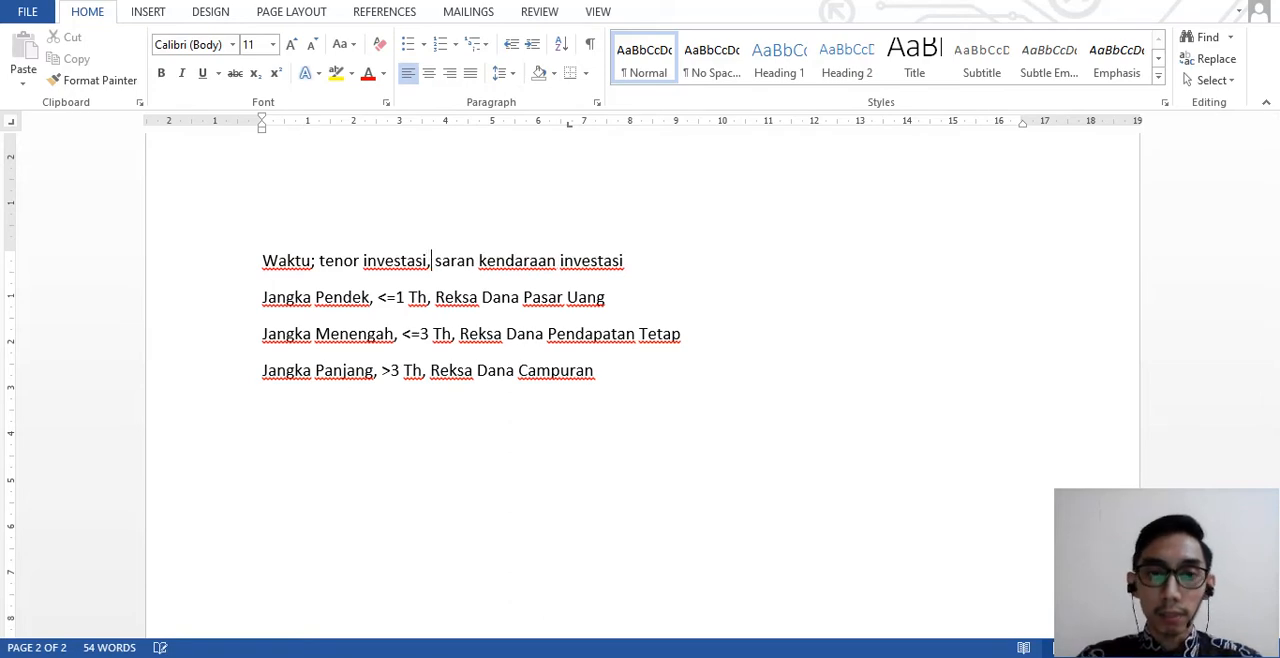
click(316, 262)
key(BackSpace)
text(,)
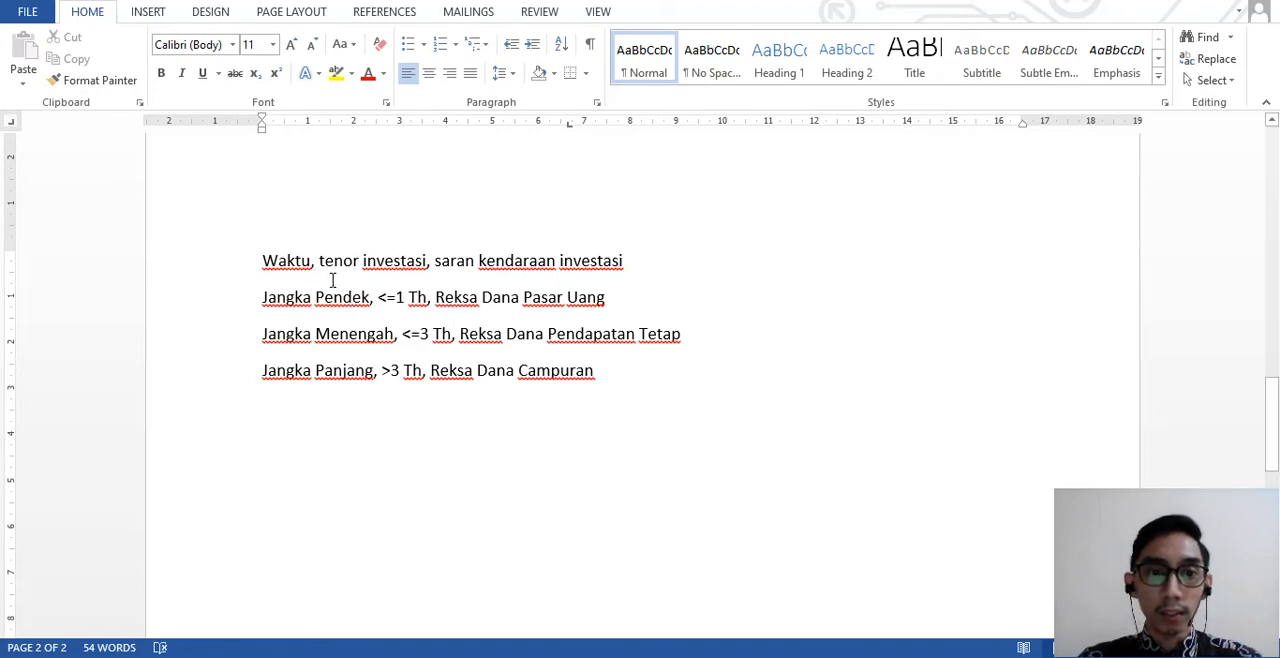
- Convert all four investment lines, from "Waktu" to "Reksa Dana Campuran", into a table with text separated at commas
drag(260, 265, 594, 372)
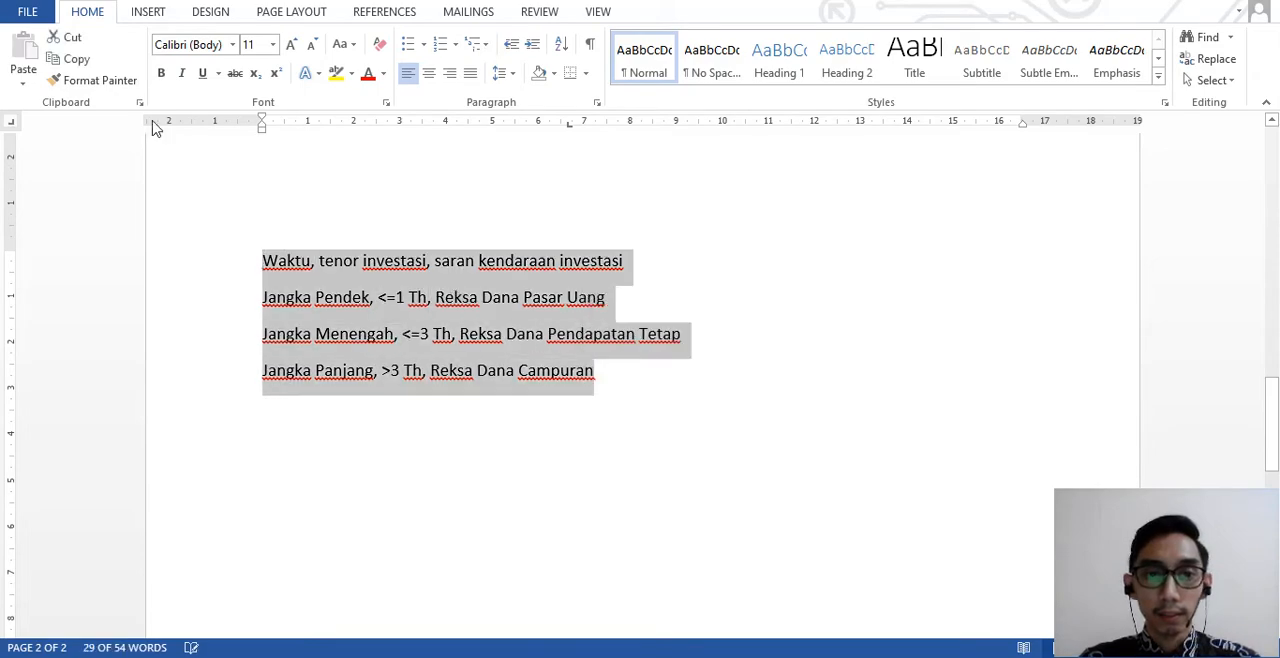
click(147, 11)
click(123, 82)
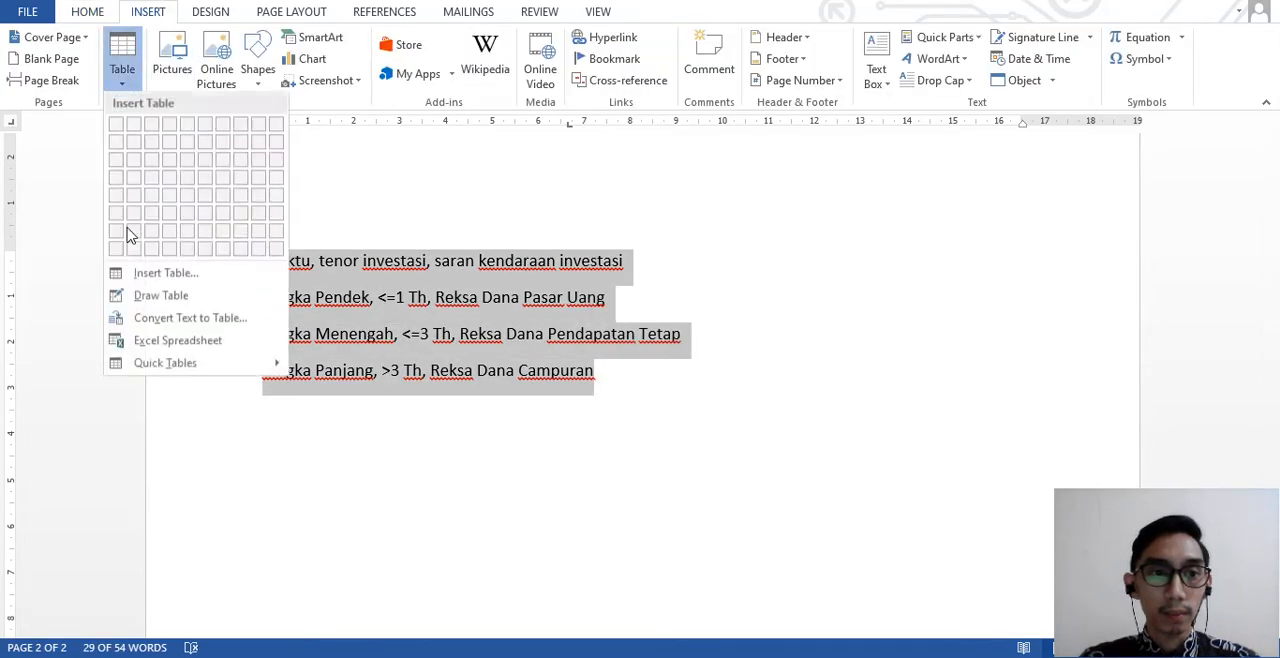
click(172, 319)
click(820, 442)
click(711, 382)
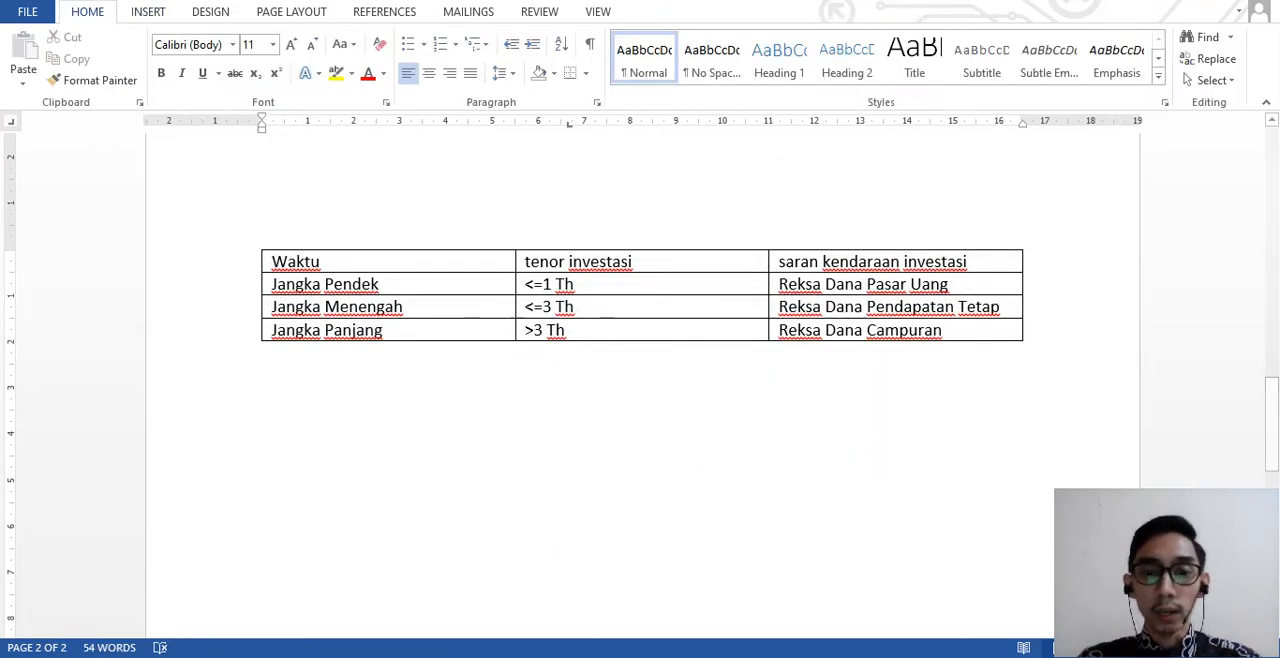
- Switch to the PDF, read exercises 3 to 7 including the 2012 occupation table, and return to Word
key(alt+Tab)
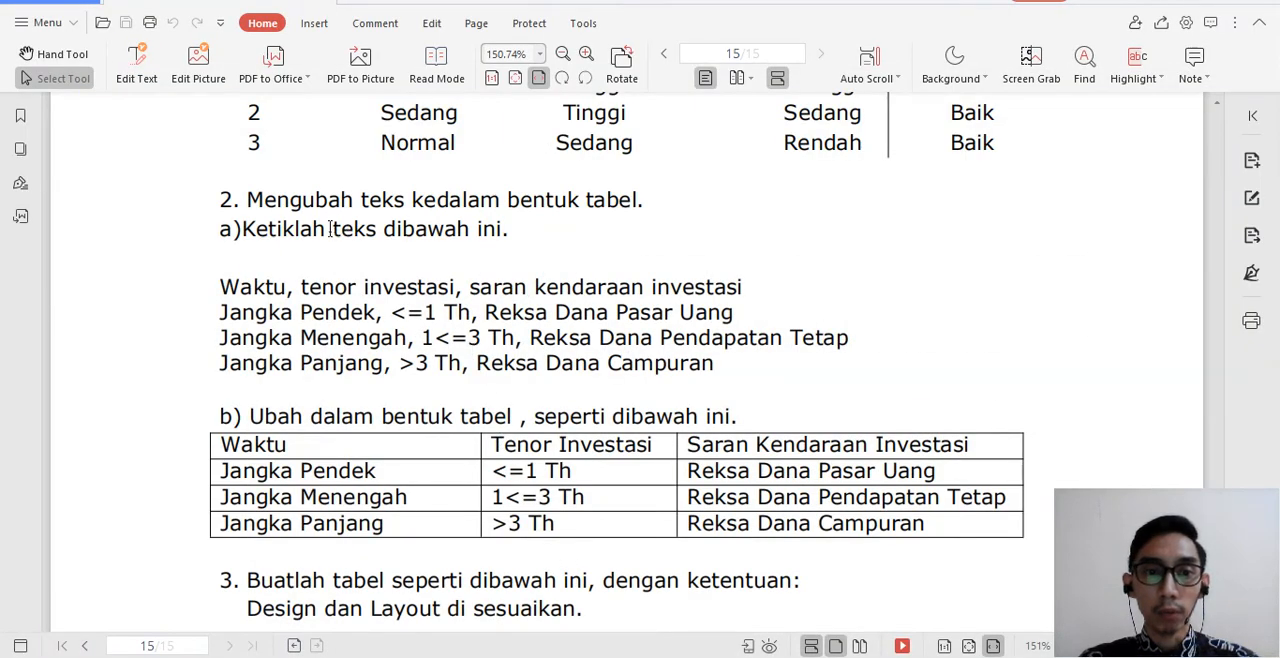
scroll(266, 400, down, 6)
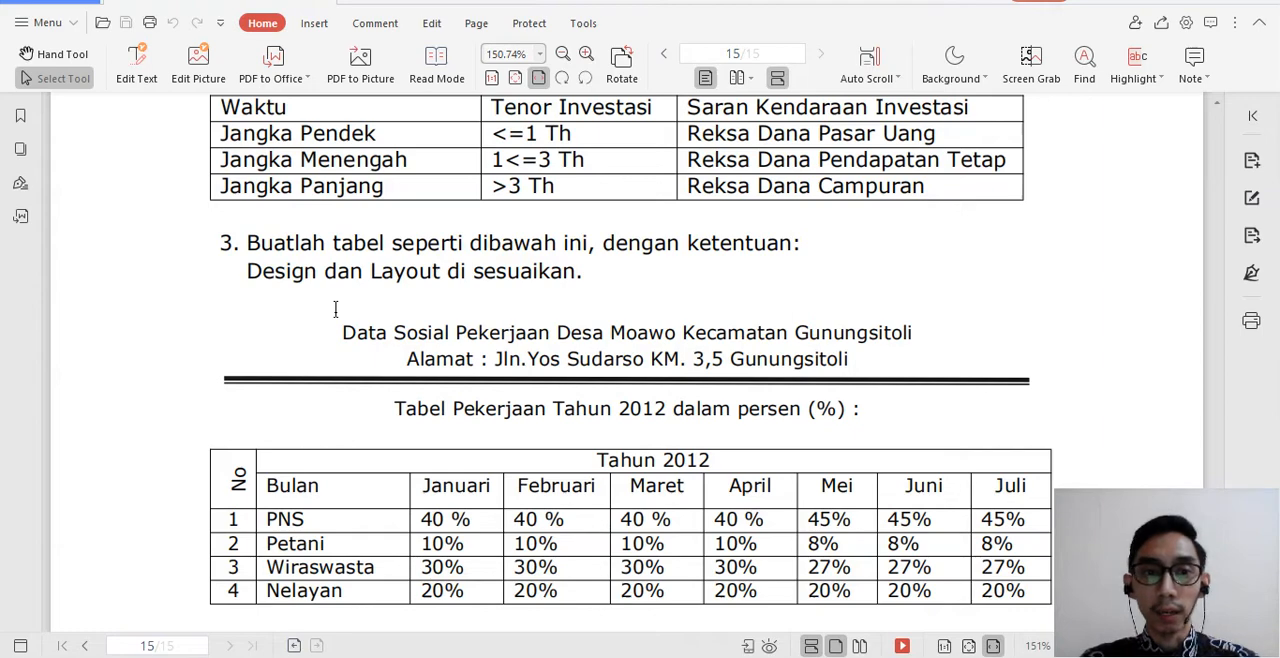
scroll(626, 322, down, 2)
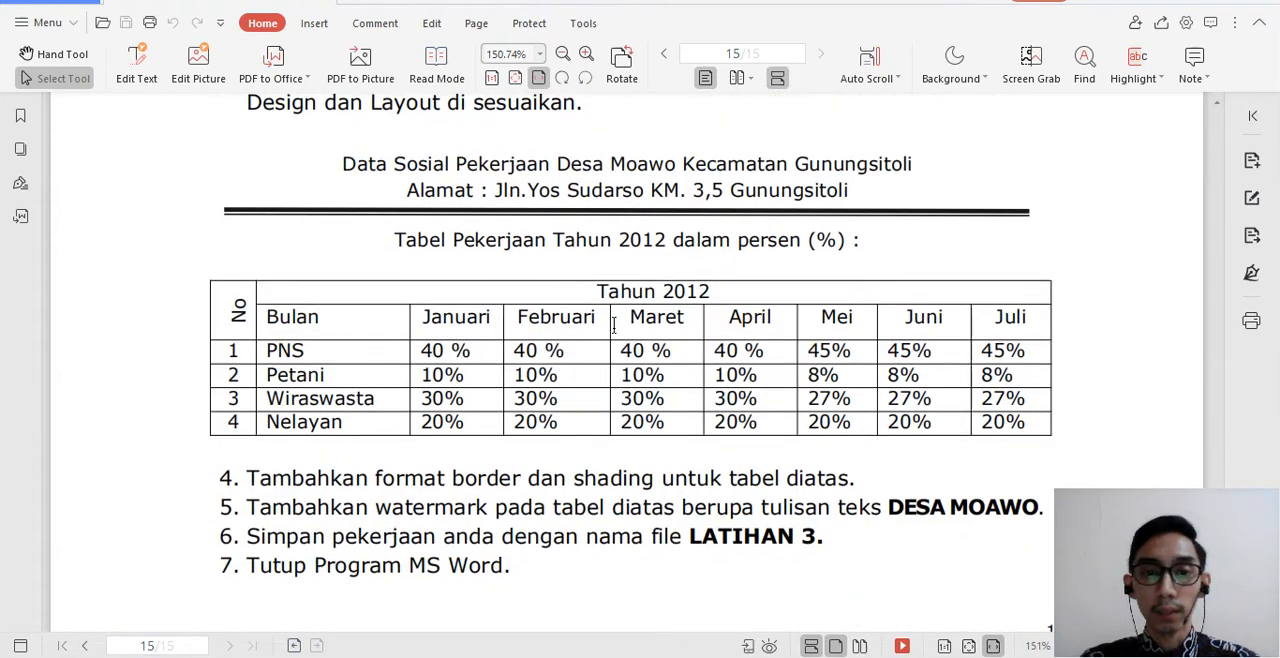
scroll(626, 326, up, 1)
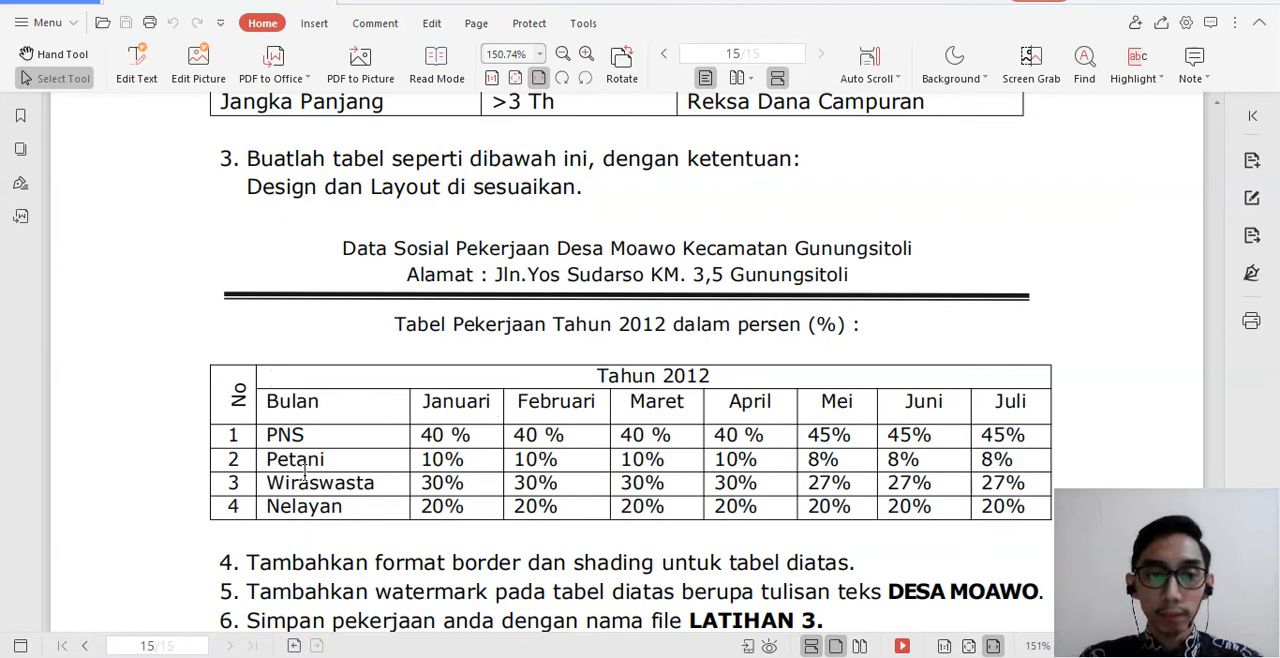
scroll(321, 504, down, 2)
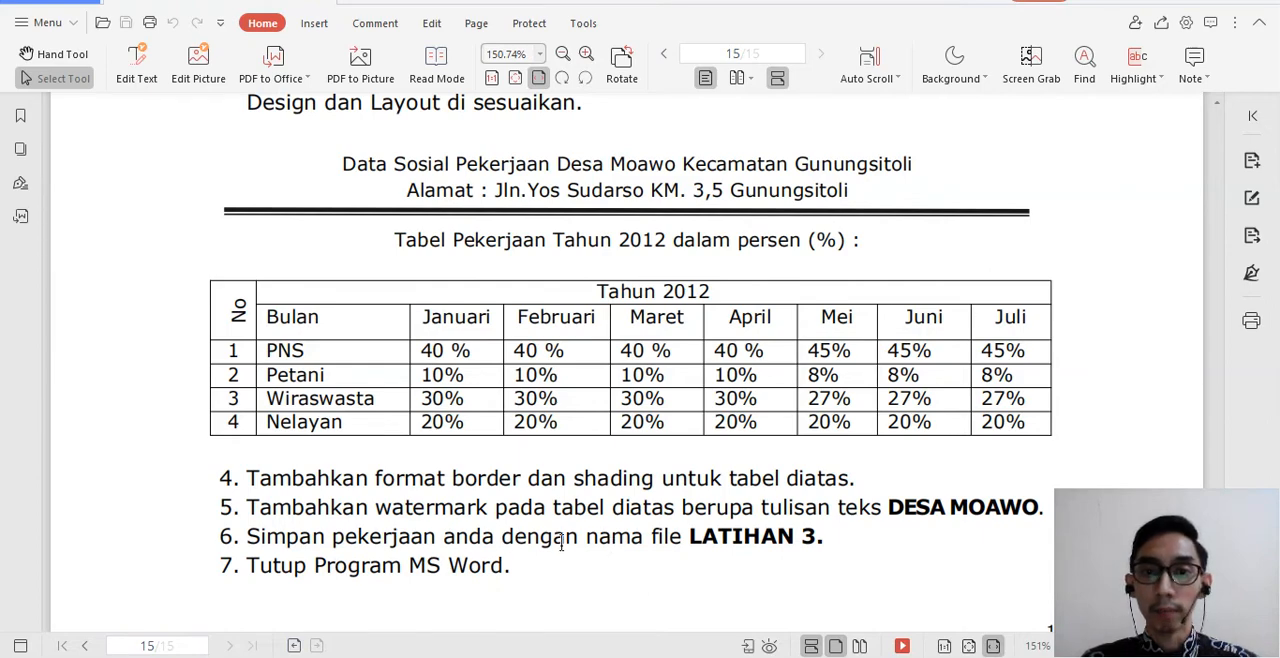
scroll(560, 465, up, 2)
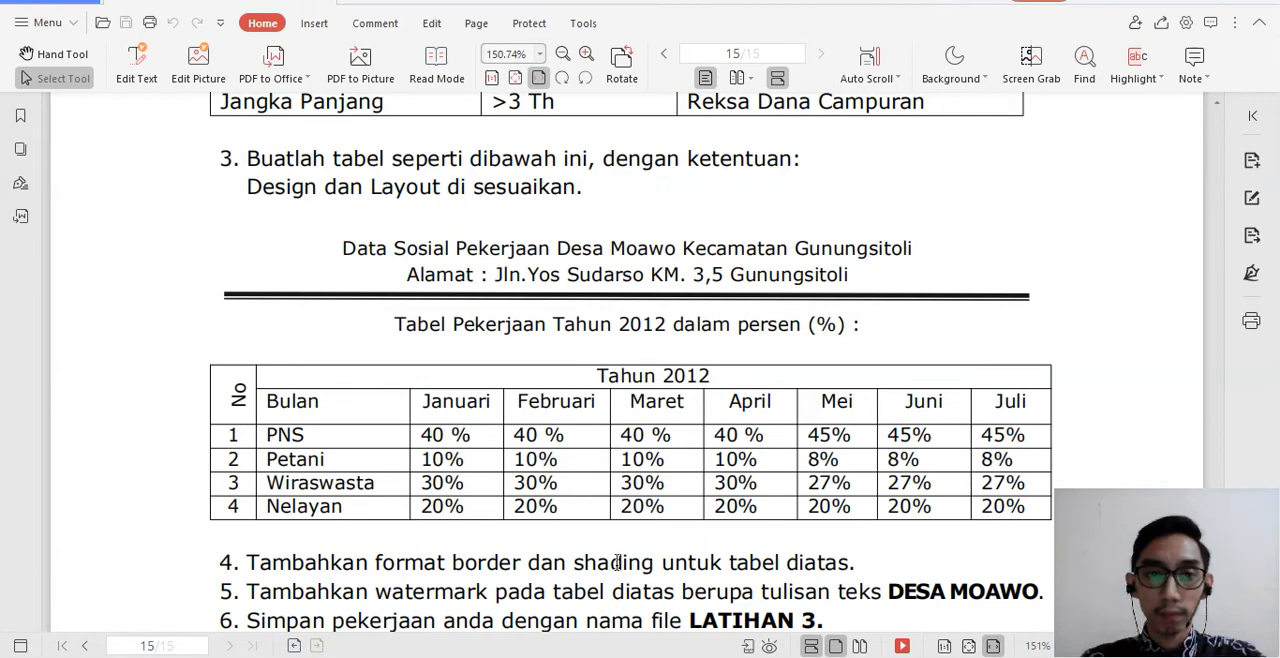
click(621, 657)
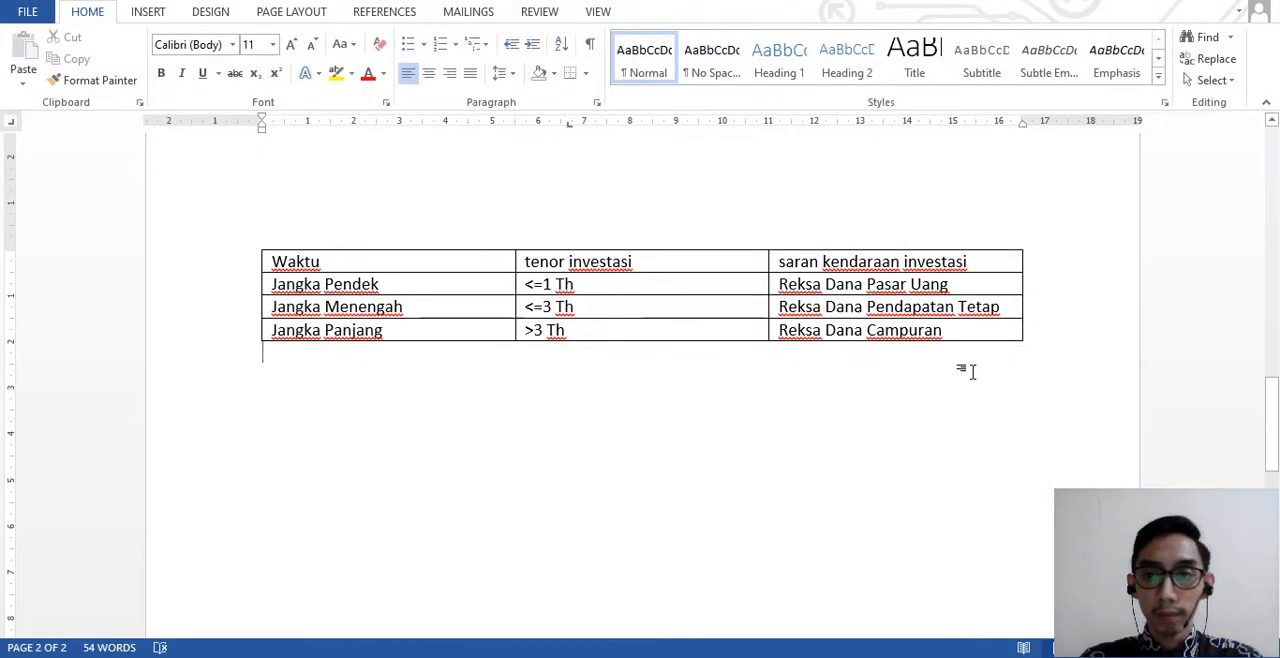
click(1044, 336)
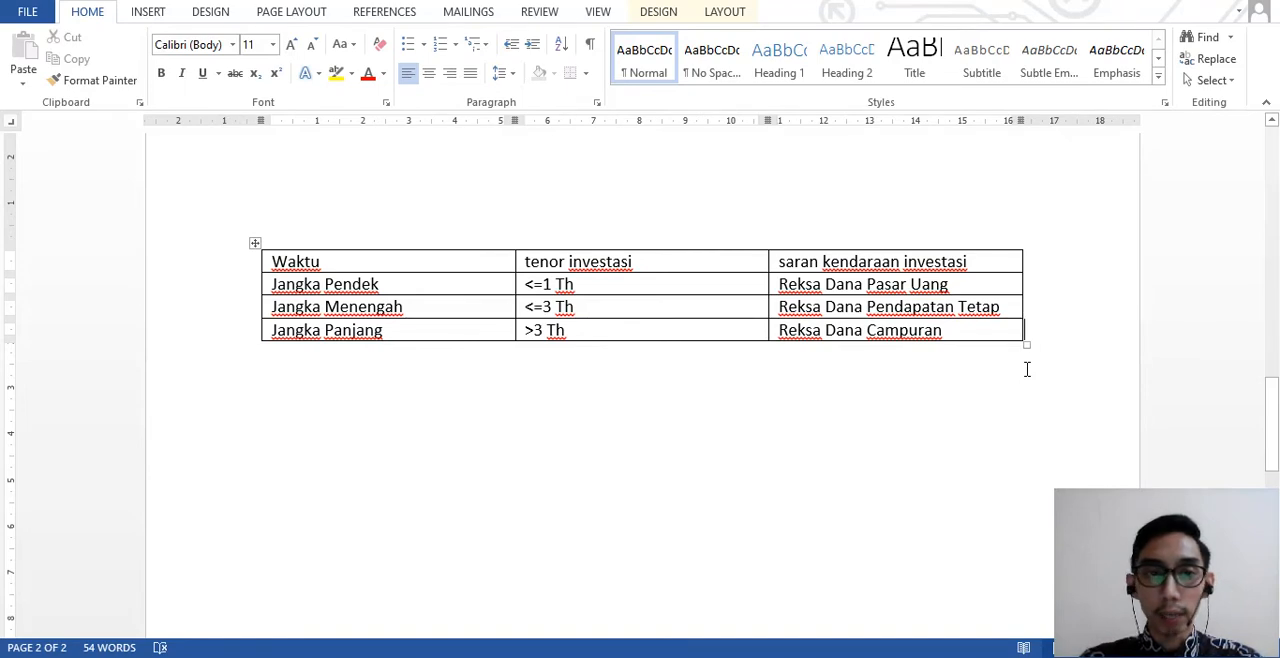
key(Return)
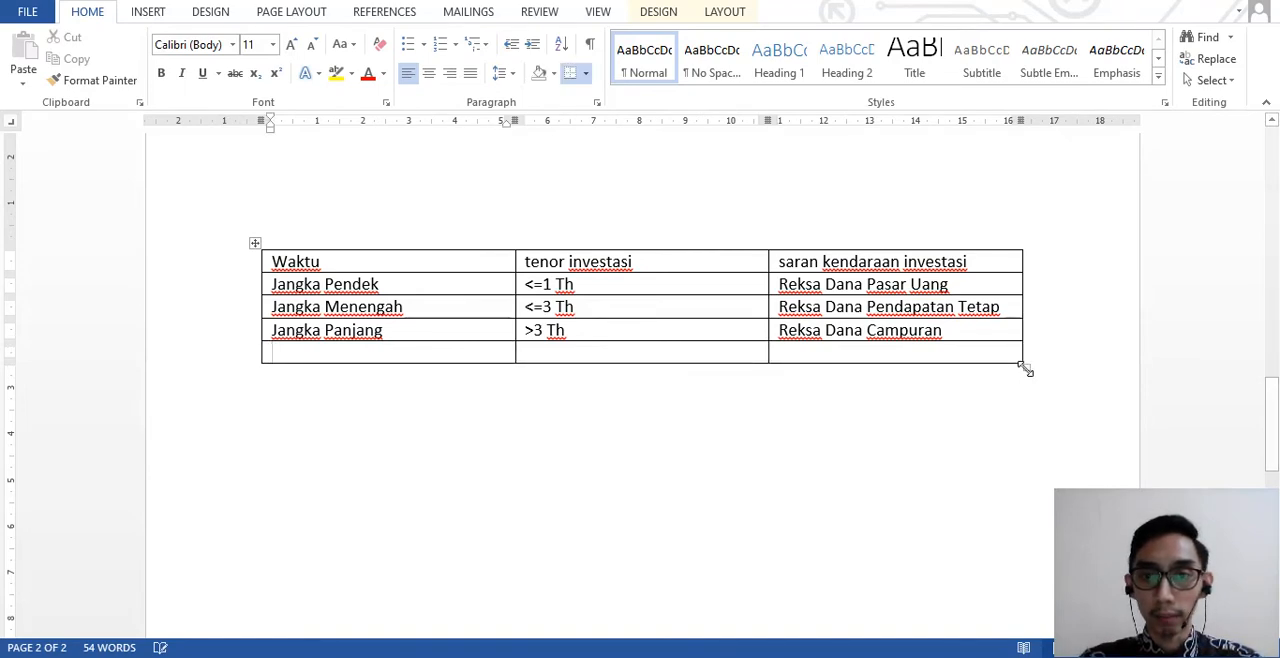
key(ctrl+z)
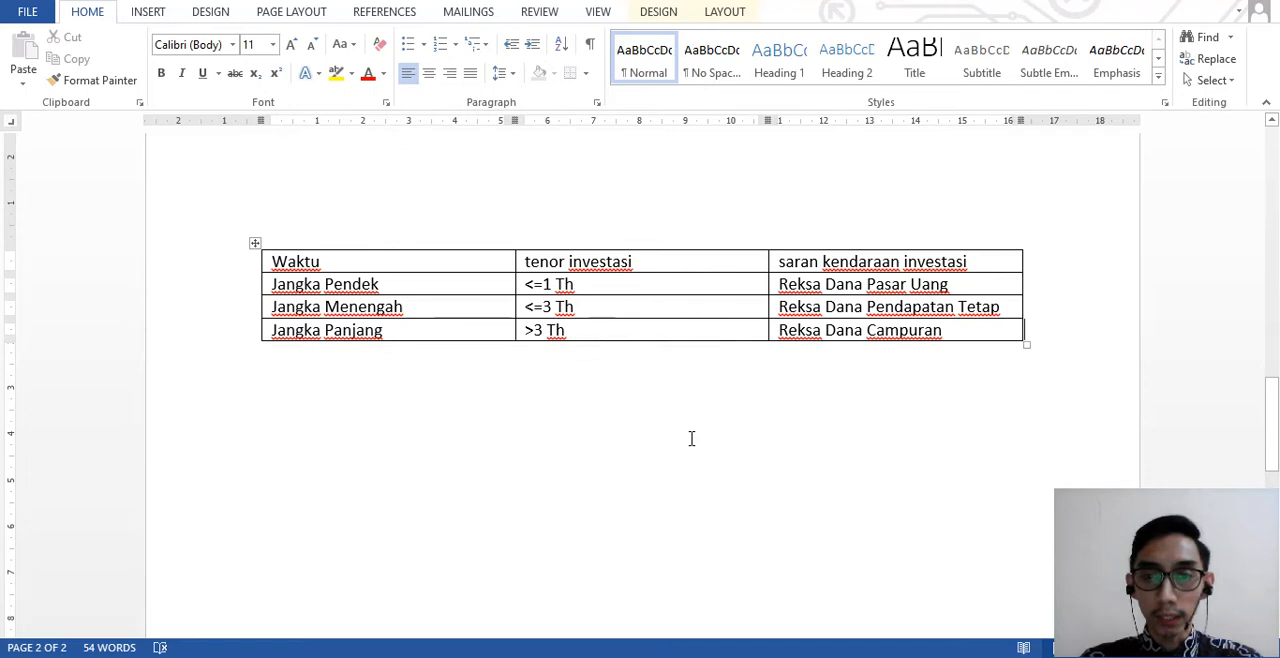
- Start a centred paragraph in the empty area below the investment table and add blank lines until a new page begins
scroll(691, 438, down, 3)
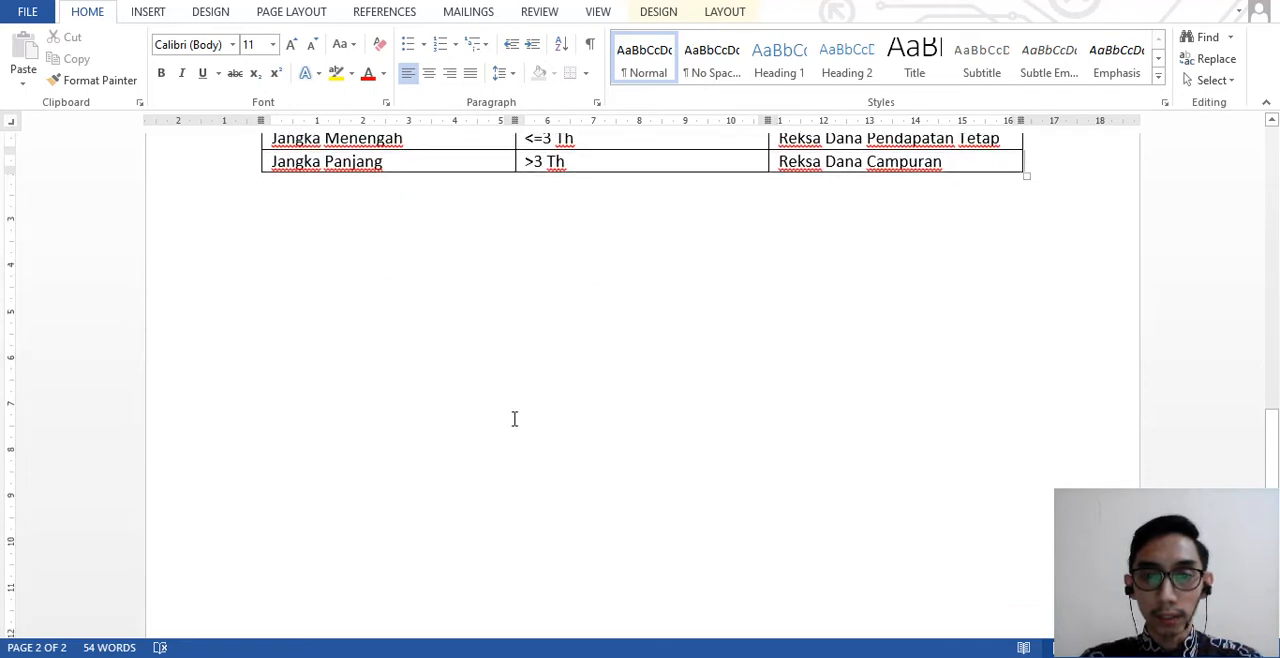
double_click(613, 458)
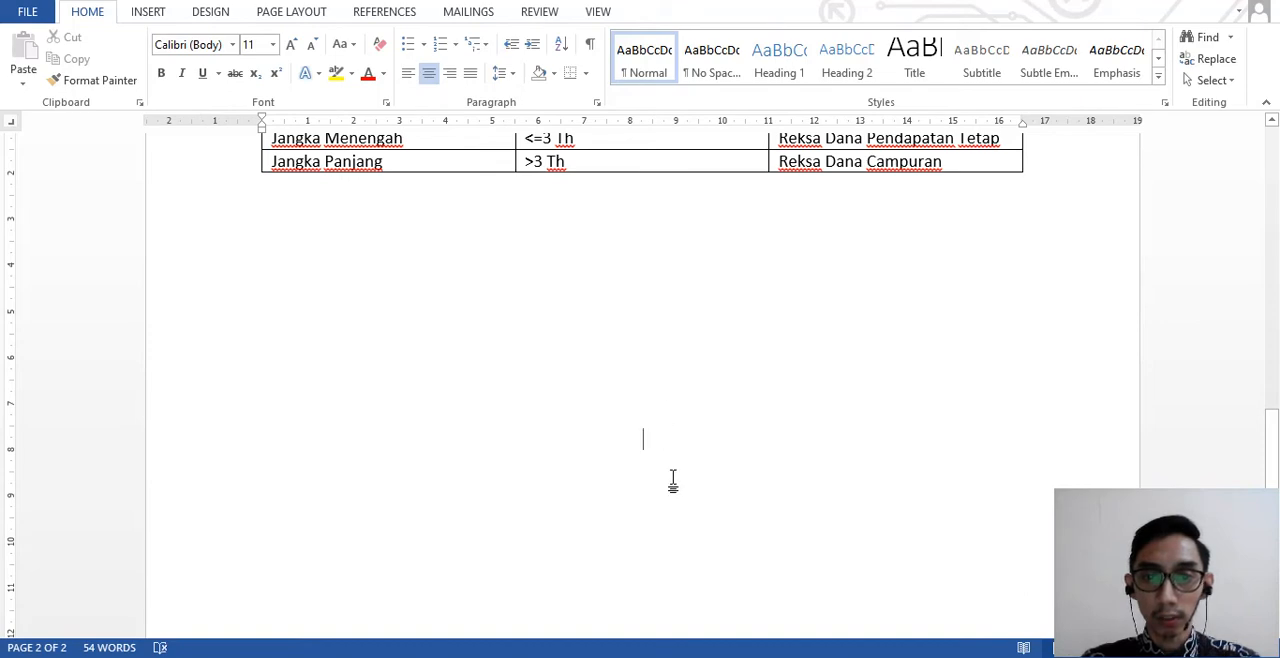
key(Return)
key(Return)
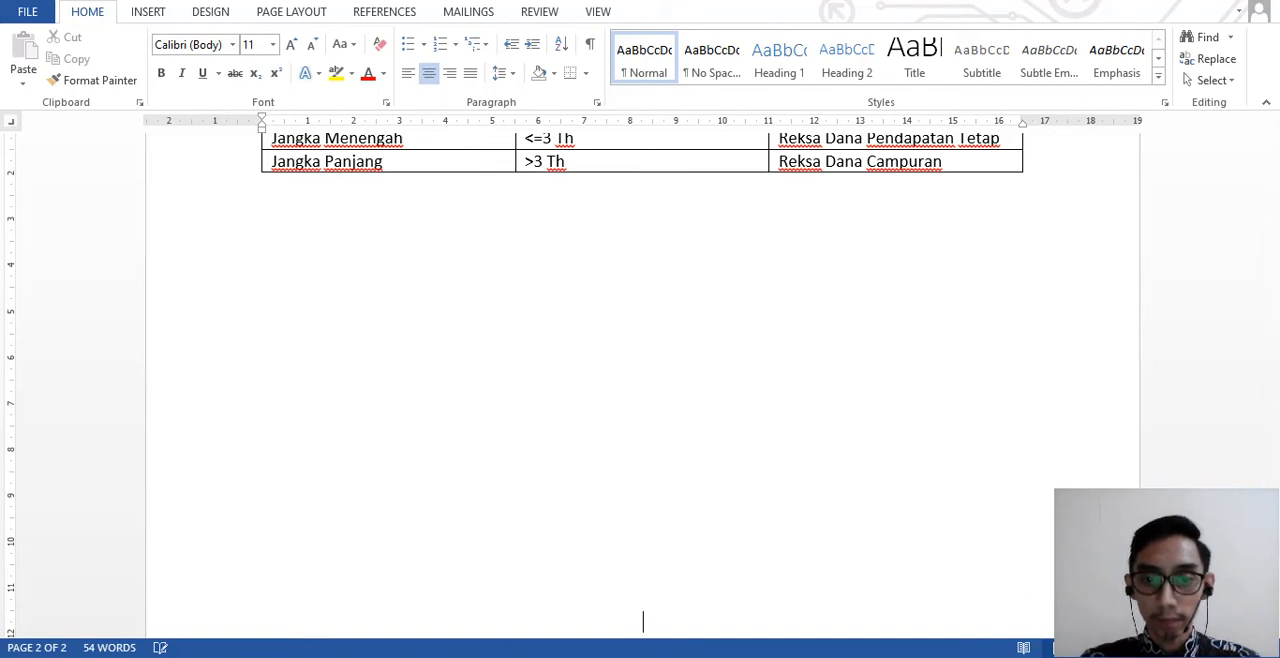
key(Return)
key(Return)
key(Return)
key(Return)
key(Return)
key(Return)
key(Return)
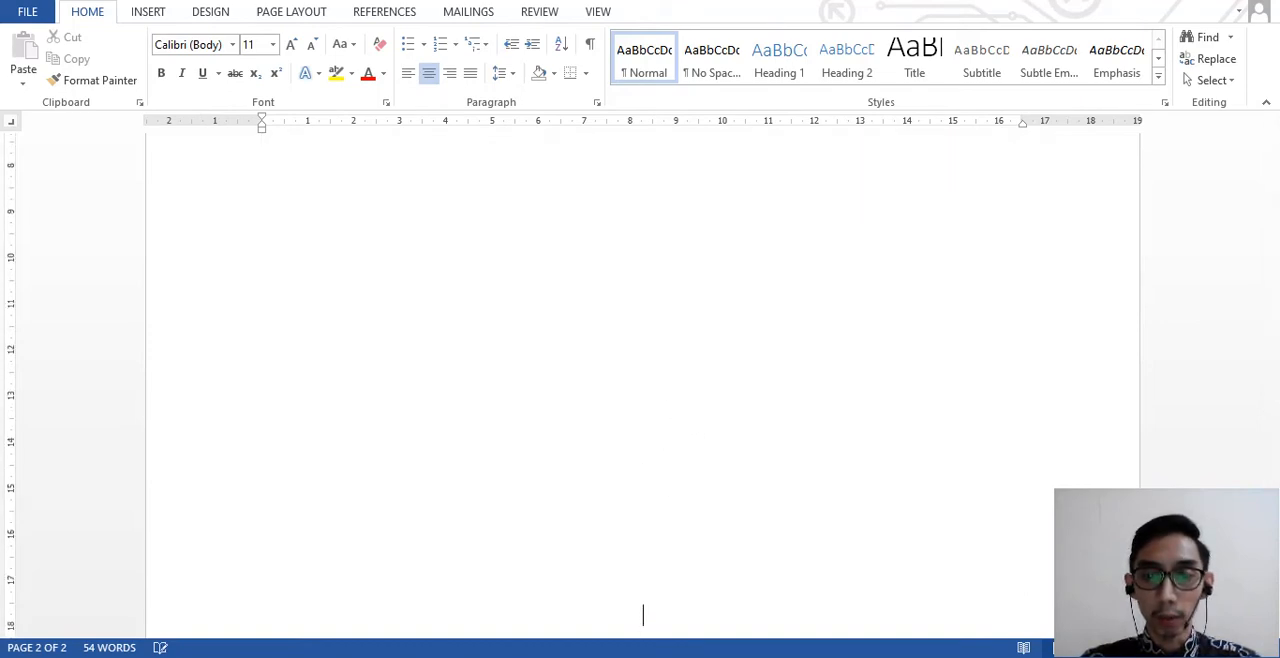
key(Return)
key(Return)
key(Return)
key(Return)
key(Return)
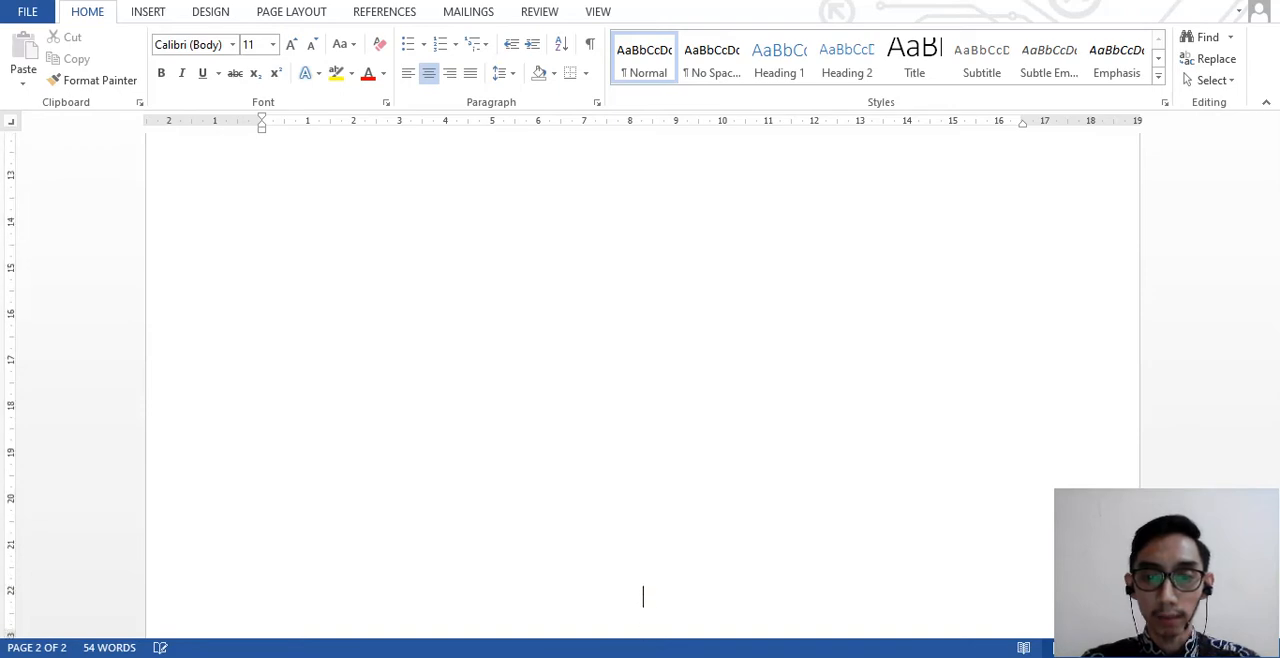
key(Return)
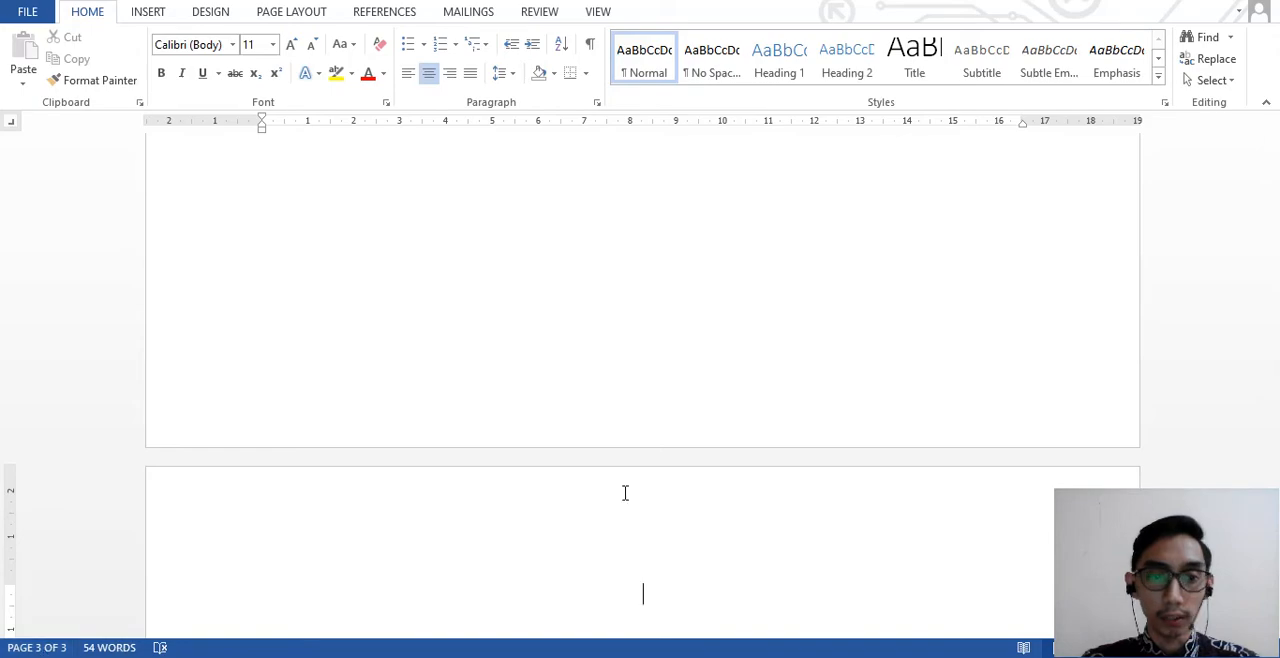
- Check exercise 3's heading in the PDF, then open the header area of the new third page in Word for editing
scroll(624, 493, down, 5)
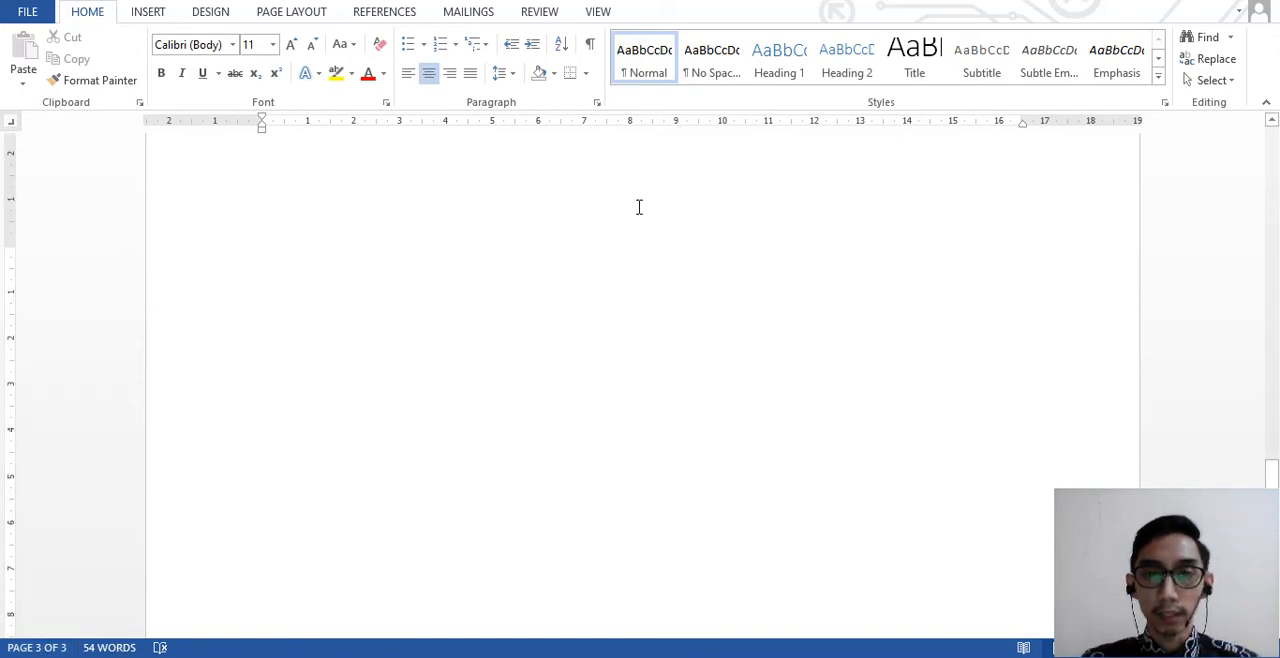
scroll(600, 260, up, 1)
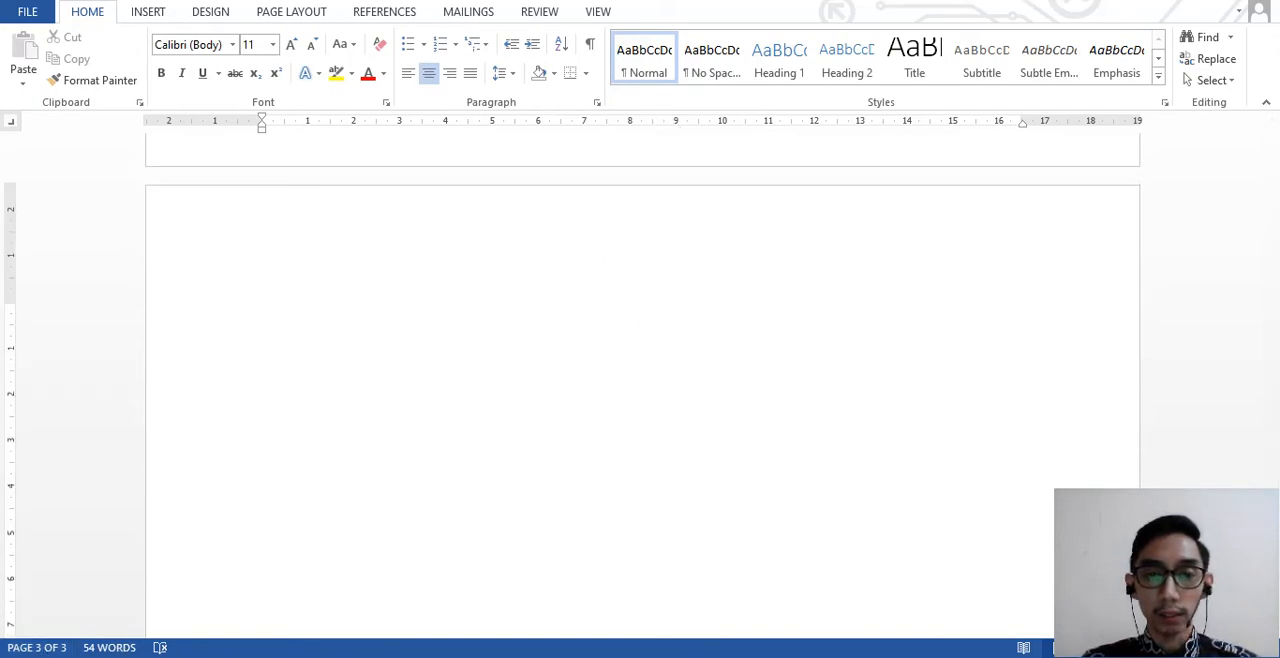
key(alt+Tab)
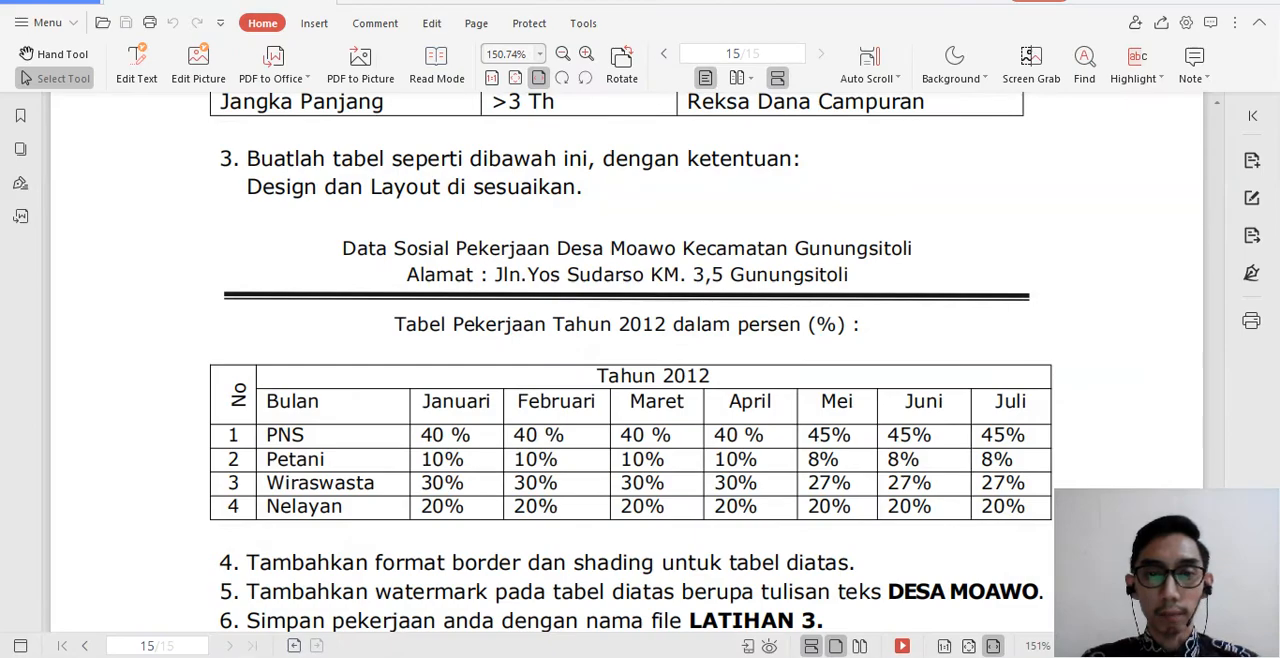
key(alt+Tab)
key(alt+Tab)
key(alt+Tab)
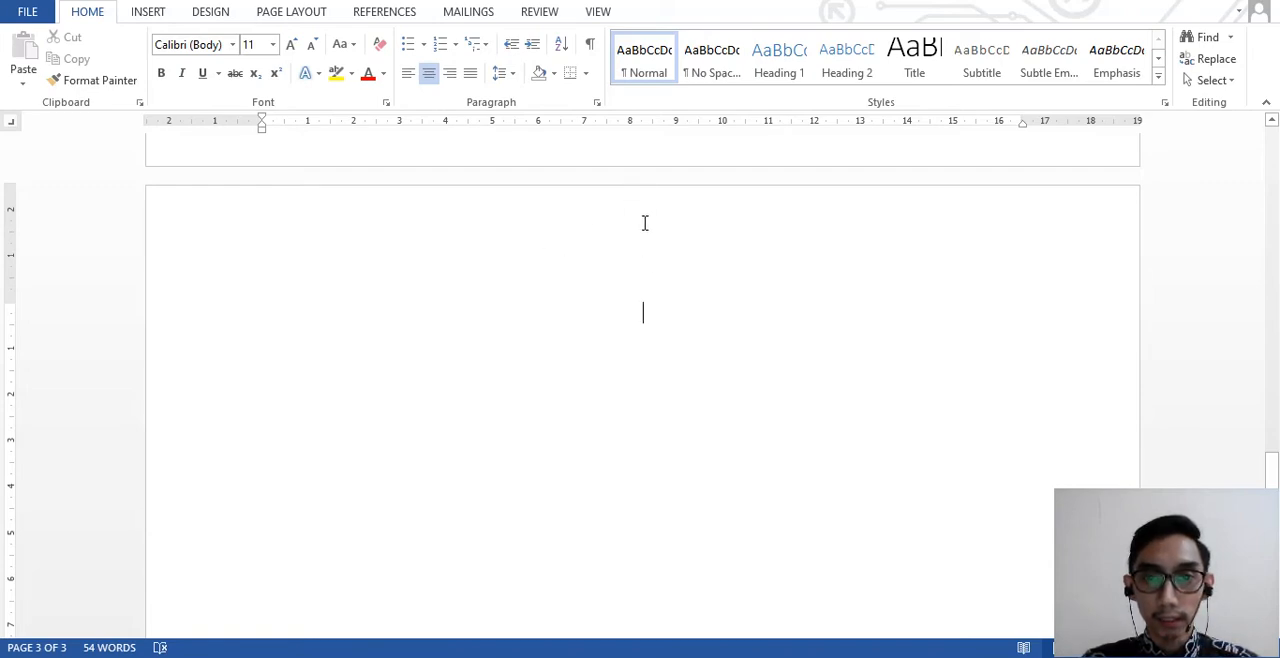
double_click(644, 215)
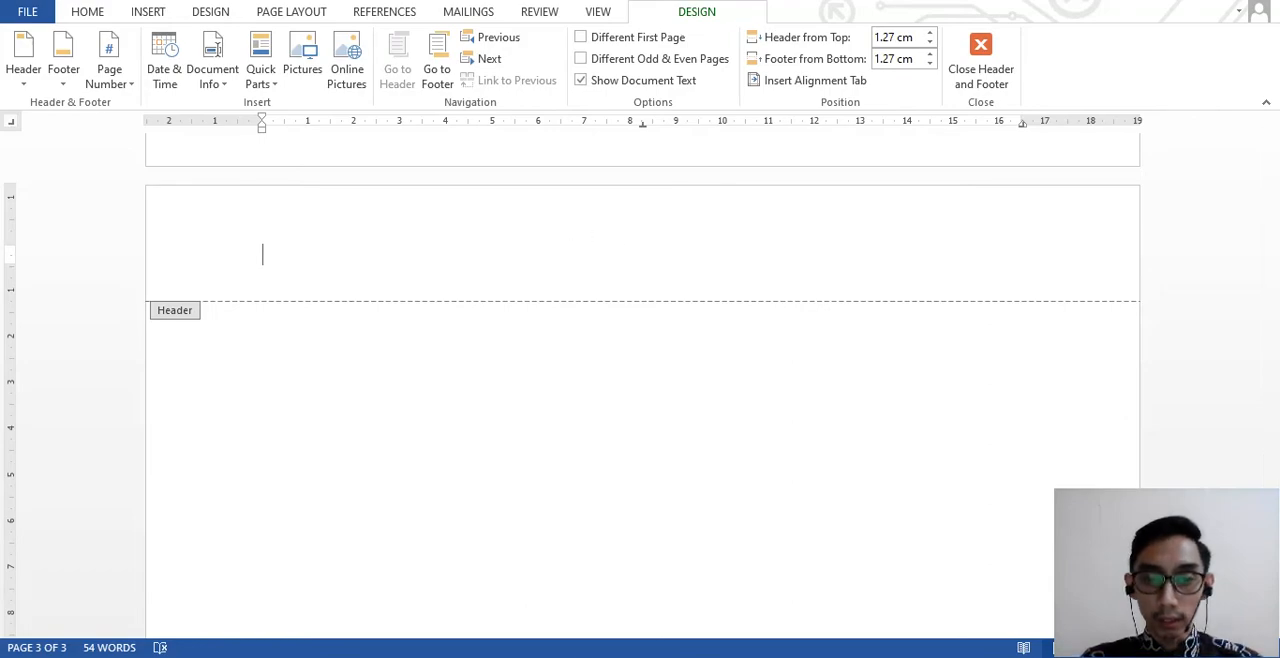
- Begin the header's first line with "Data Sosial Pekerjaan", following the heading in the PDF
key(alt+Tab)
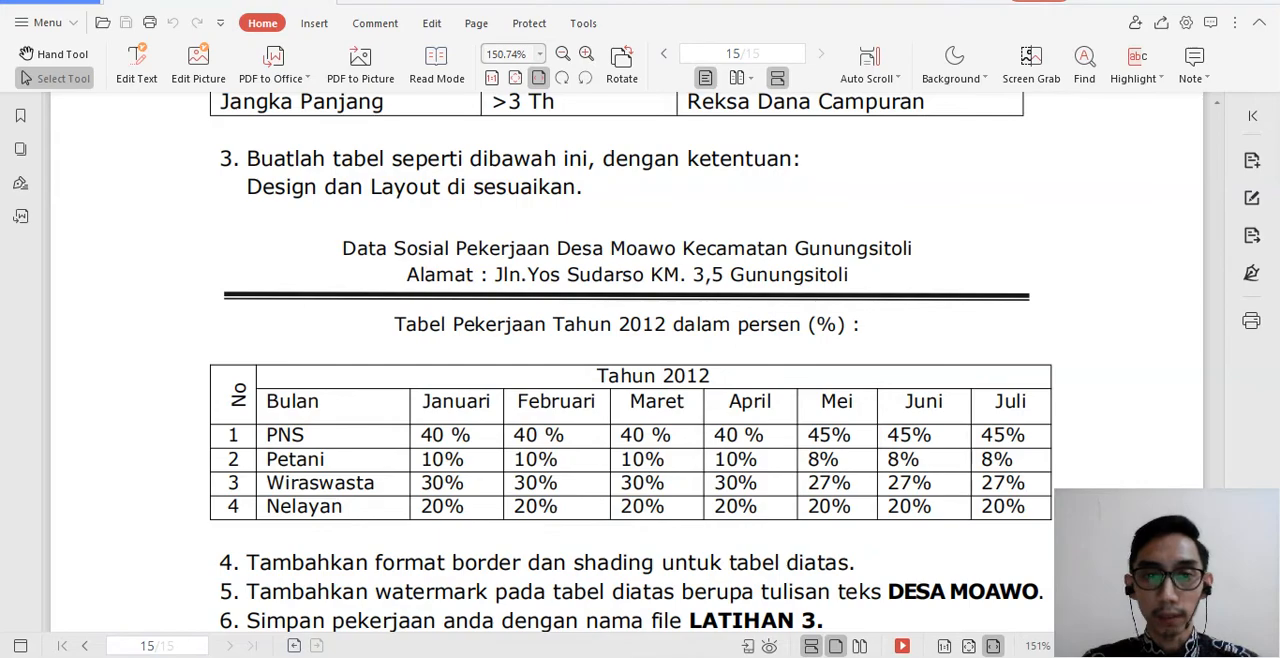
mouse_move(619, 657)
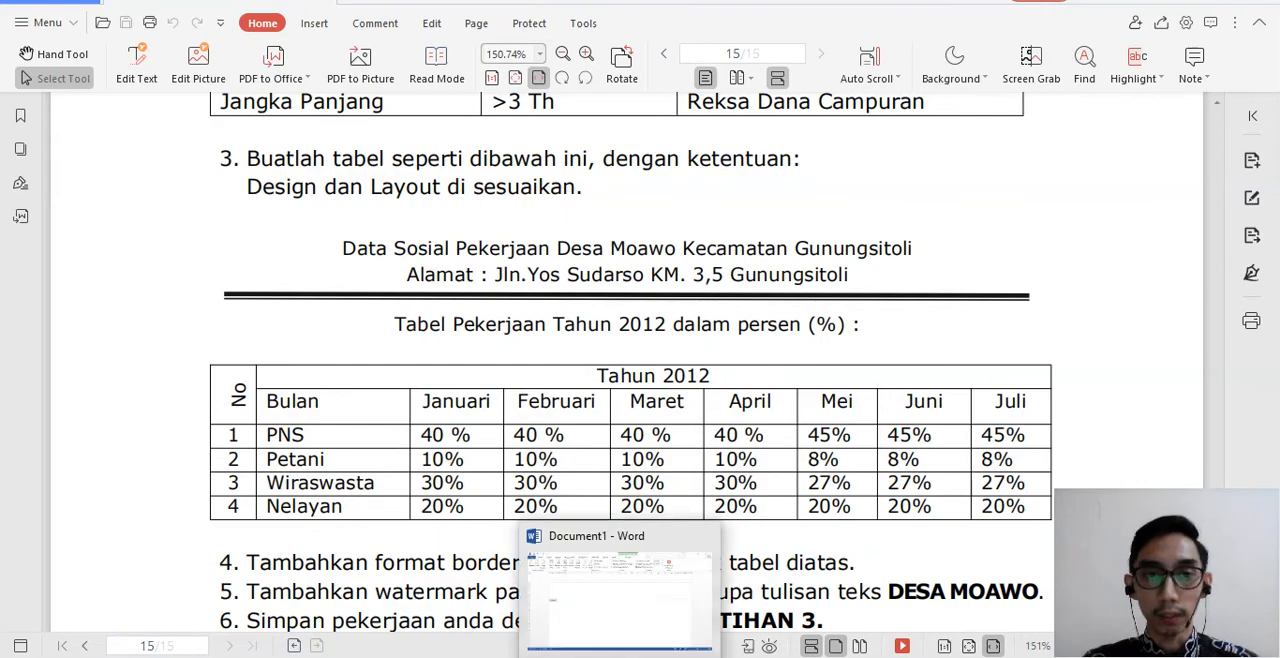
click(619, 657)
click(619, 657)
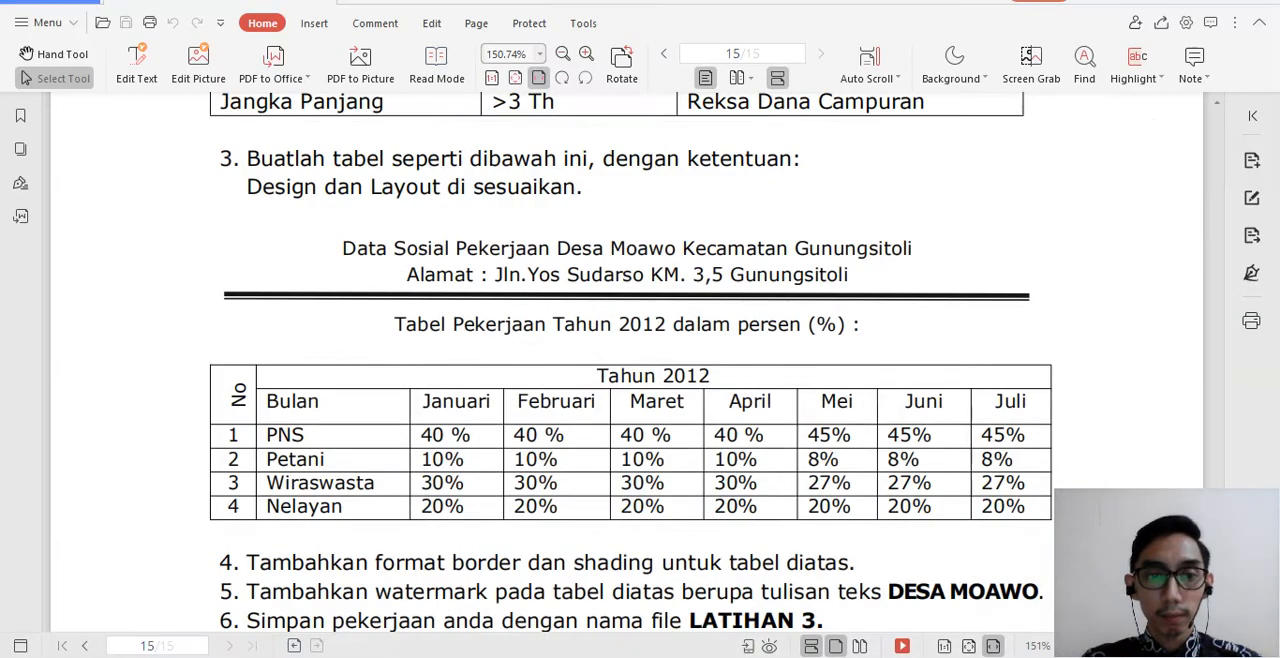
key(alt+Tab)
text(Data Sosial)
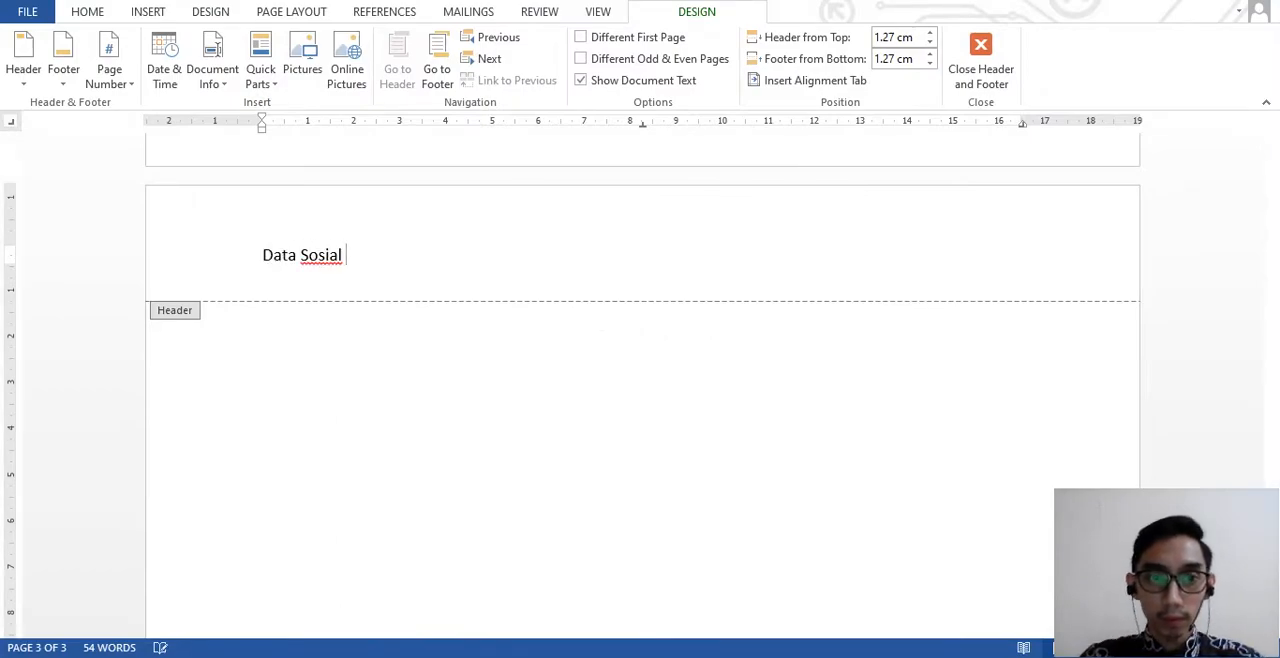
key(alt+Tab)
key(alt+Tab)
text(Pekrja)
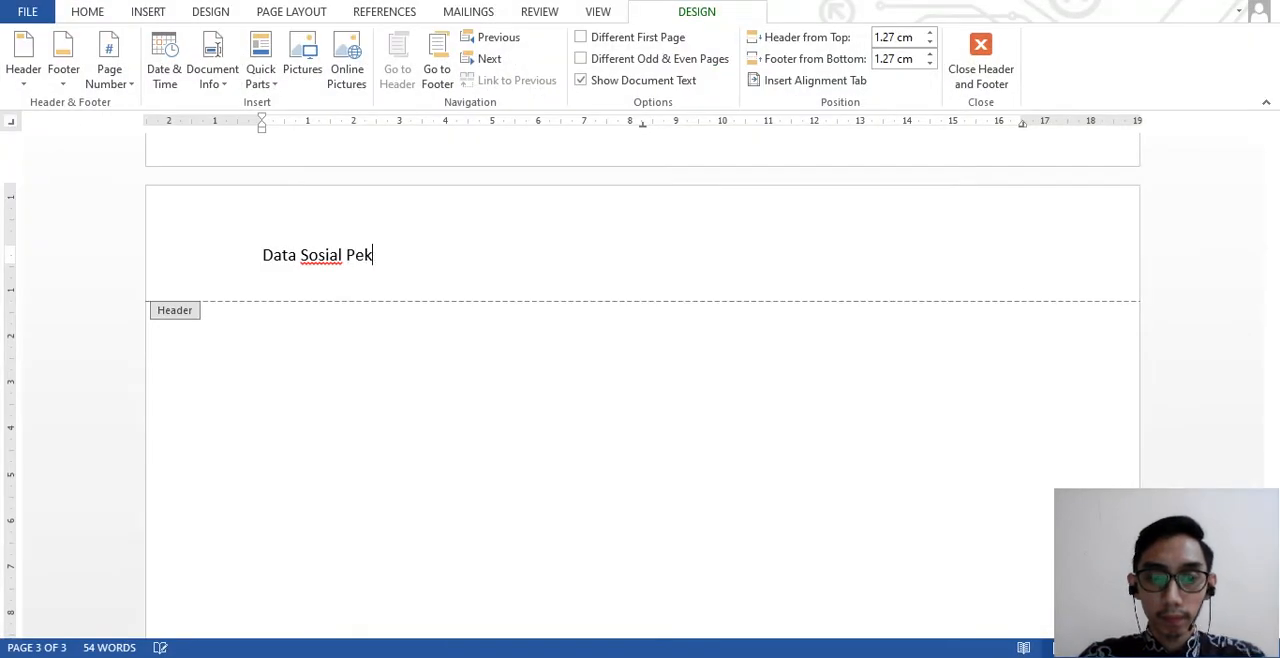
key(BackSpace)
key(BackSpace)
text(erjaan)
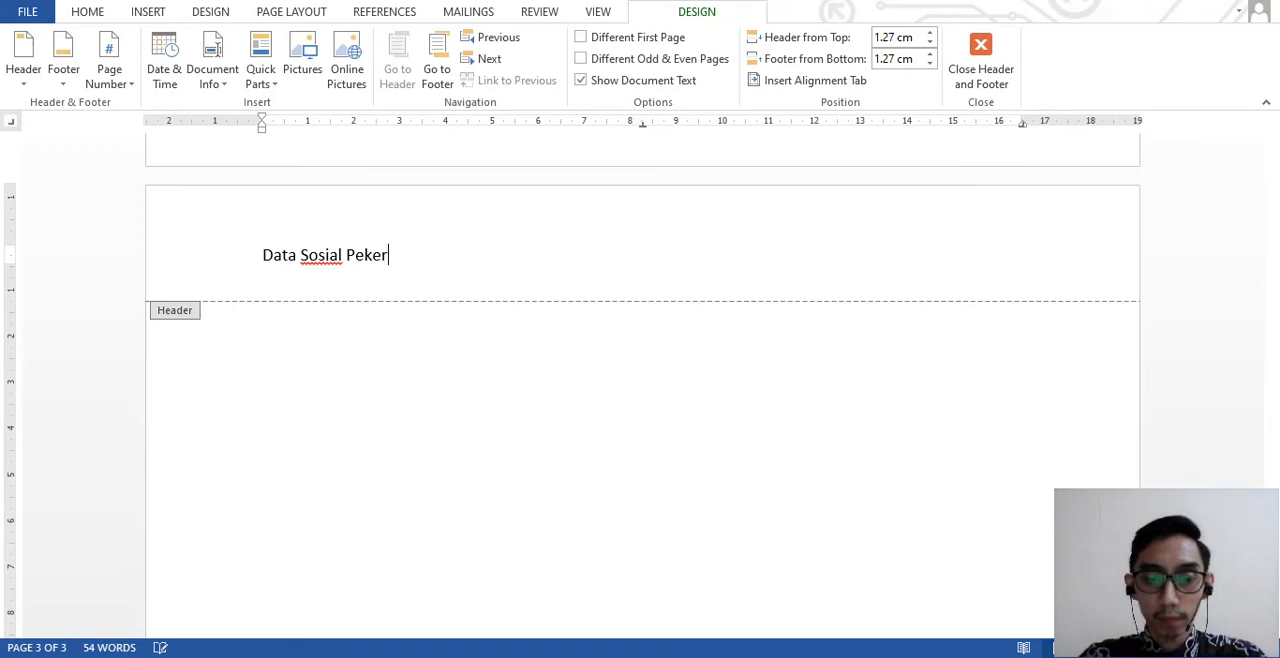
- Complete the header's first line with "Desa Moawo Kecamatan Gunungsitoli" as given in the PDF
key(alt+Tab)
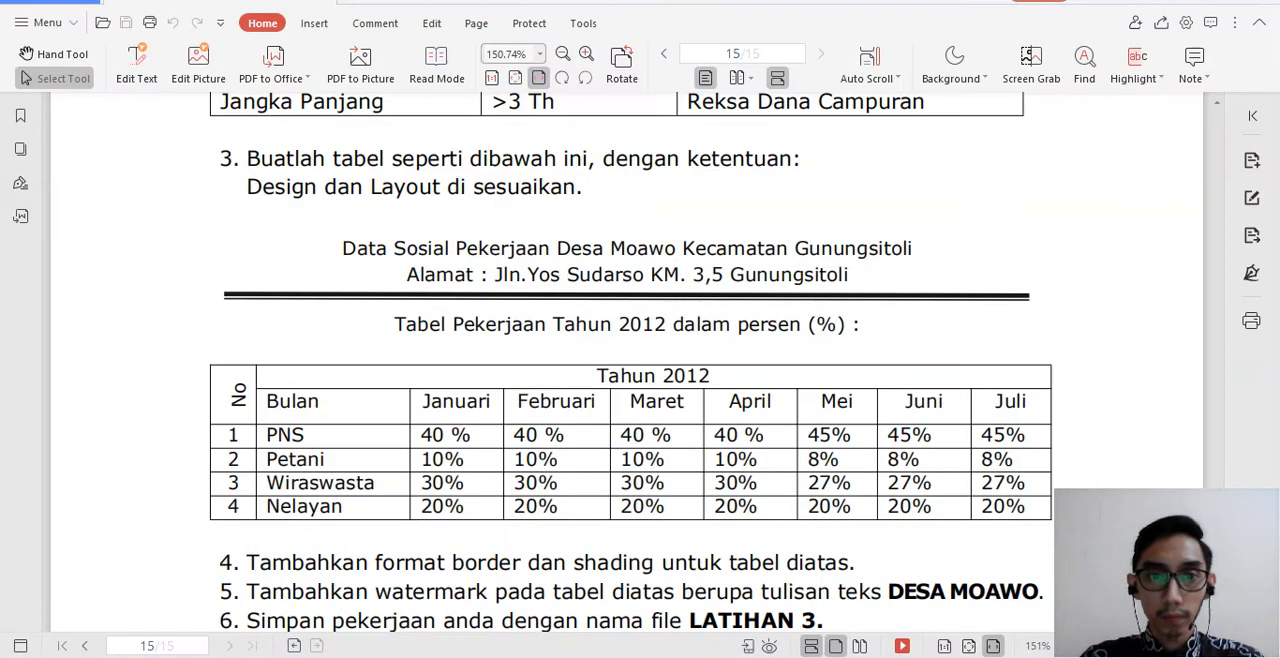
key(alt+Tab)
text(Desa Moawo)
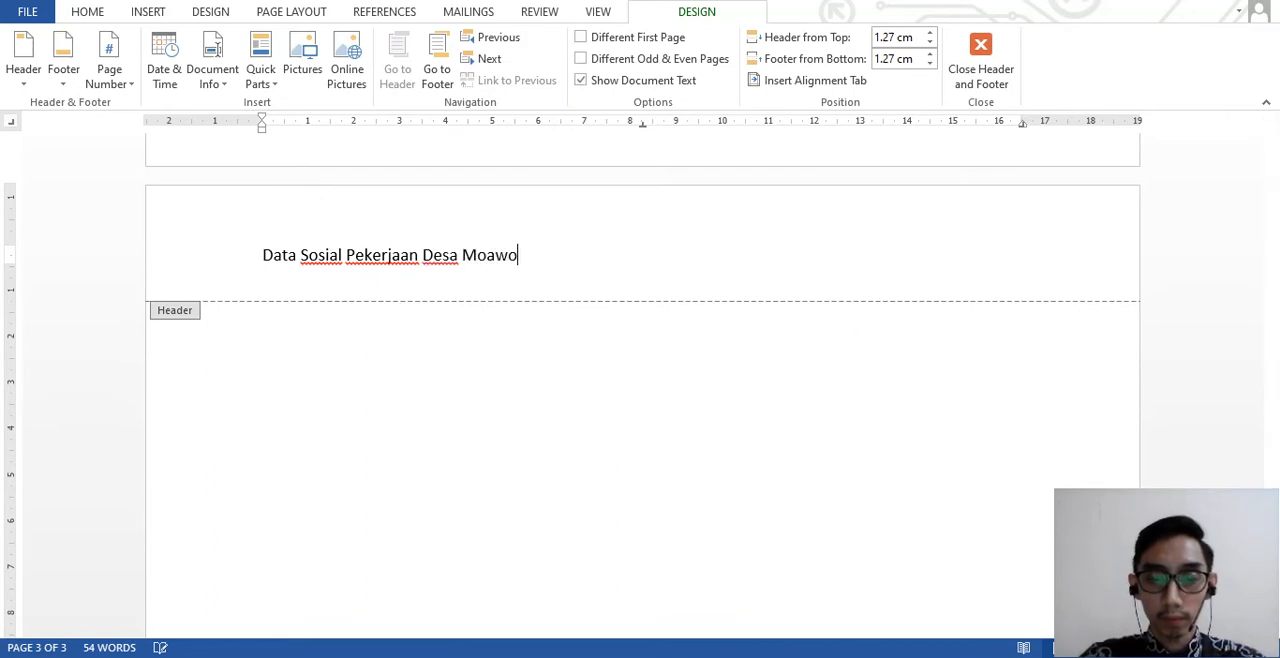
key(alt+Tab)
key(alt+Tab)
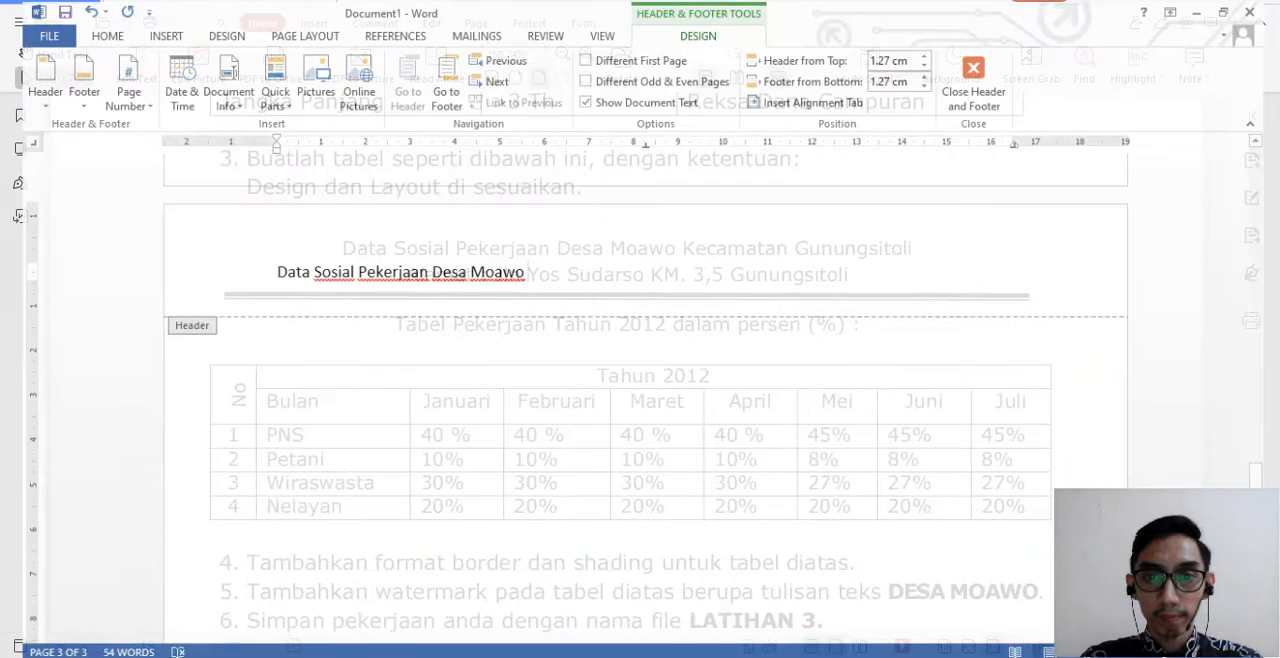
text(Kecamatan)
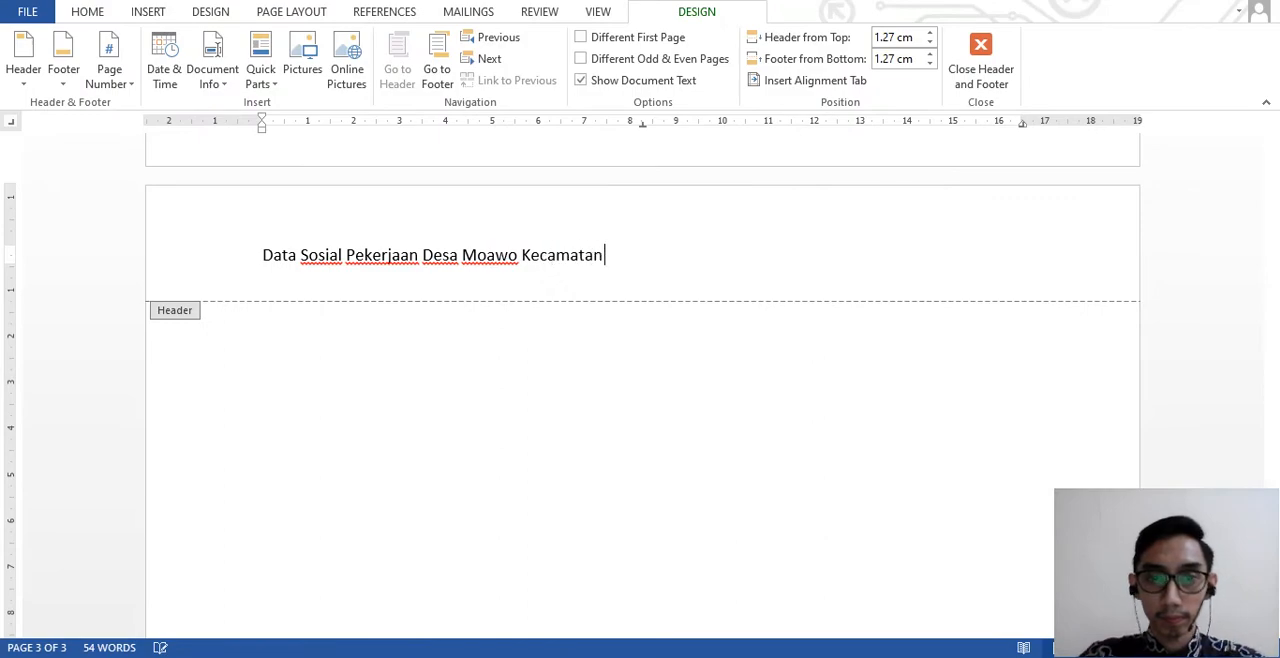
key(alt+Tab)
key(alt+Tab)
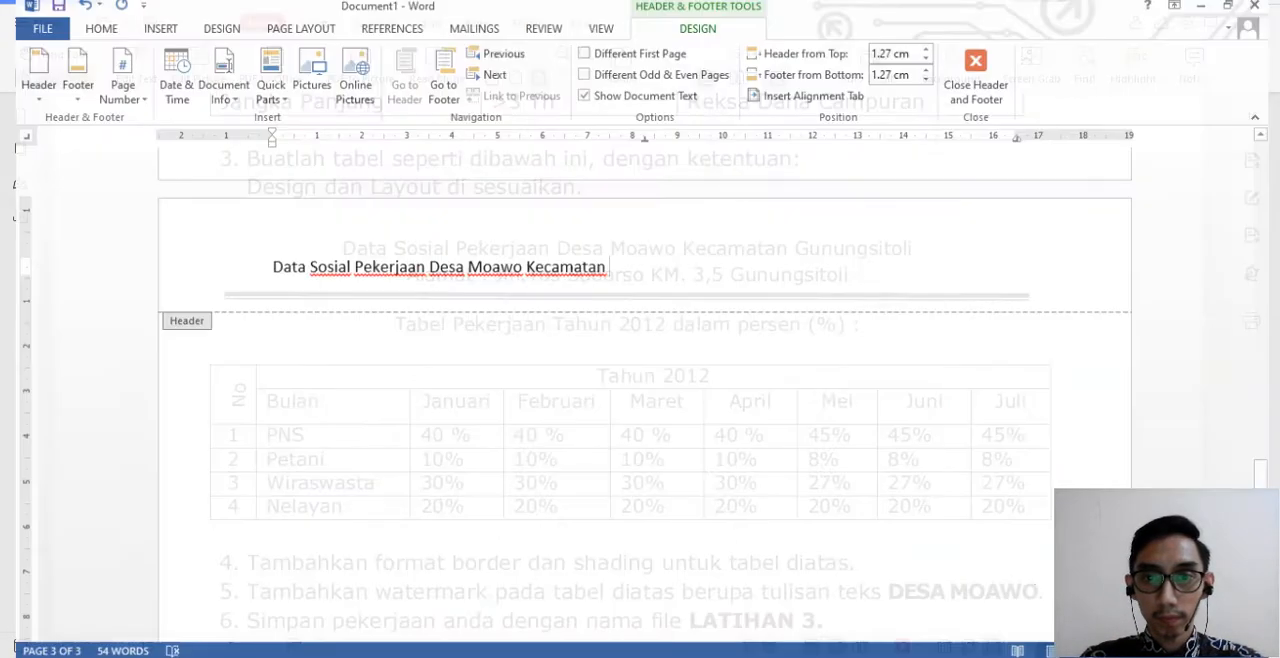
text(Gunung)
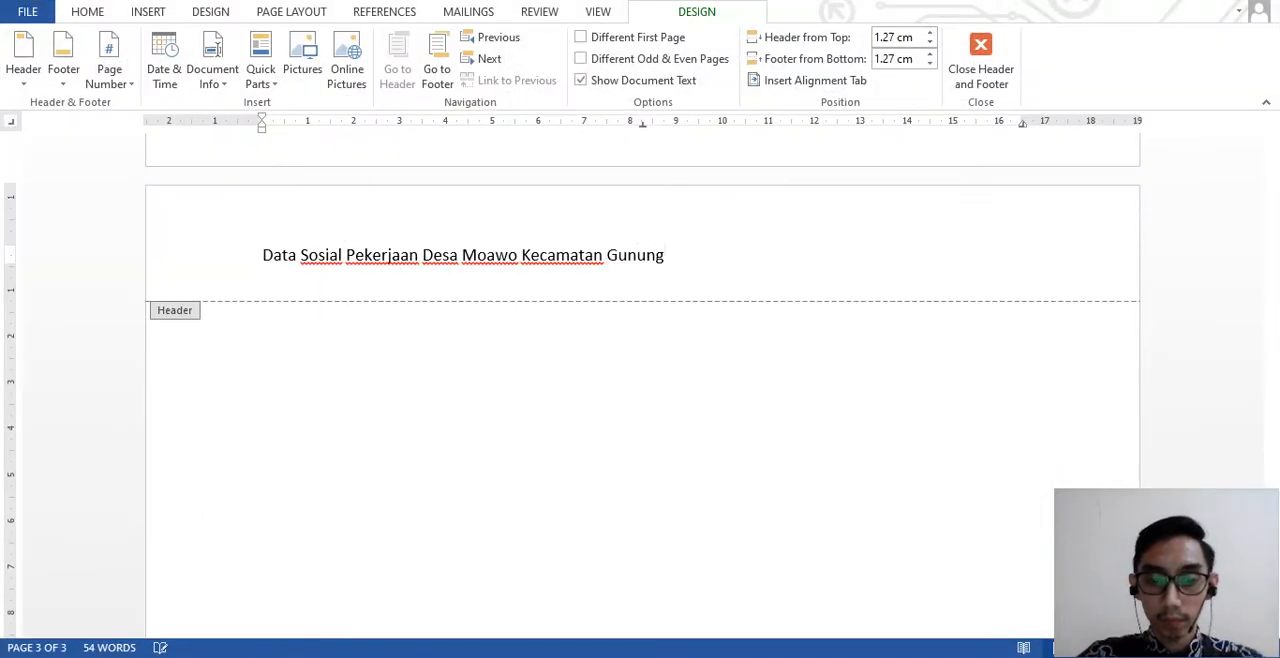
text(sitoli)
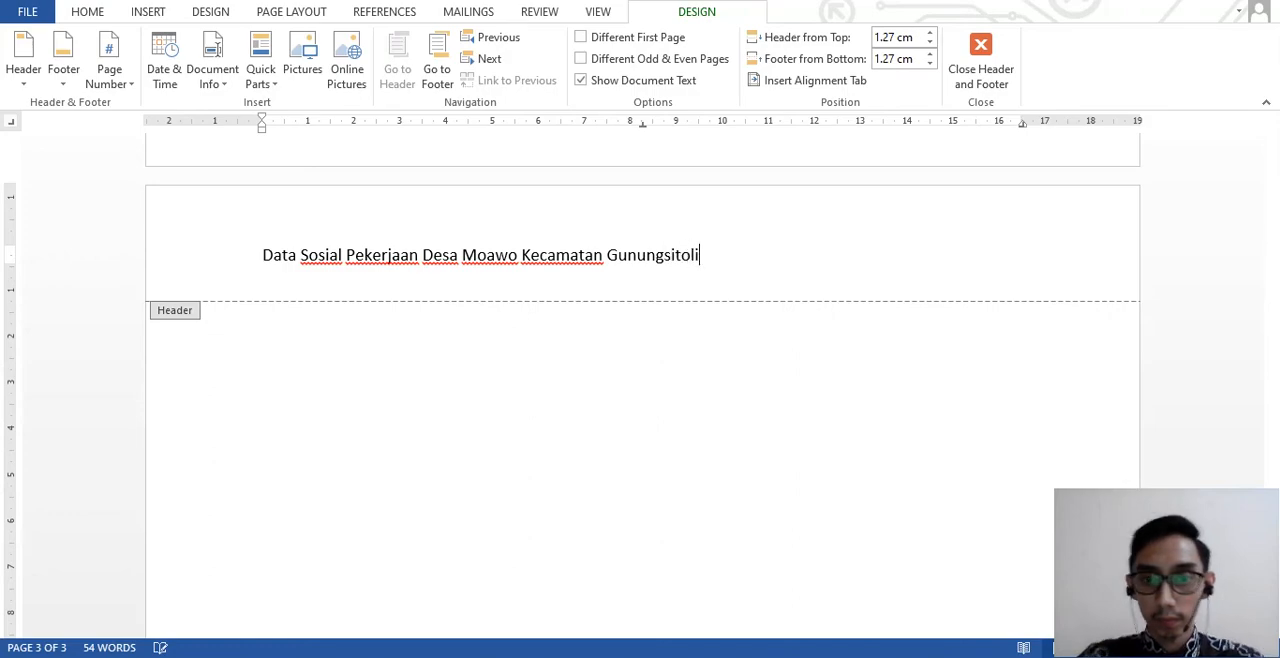
- Add a second header line starting with "Alamat:" and the street name from the PDF
key(alt+Tab)
key(alt+Tab)
key(Return)
text(Alamat)
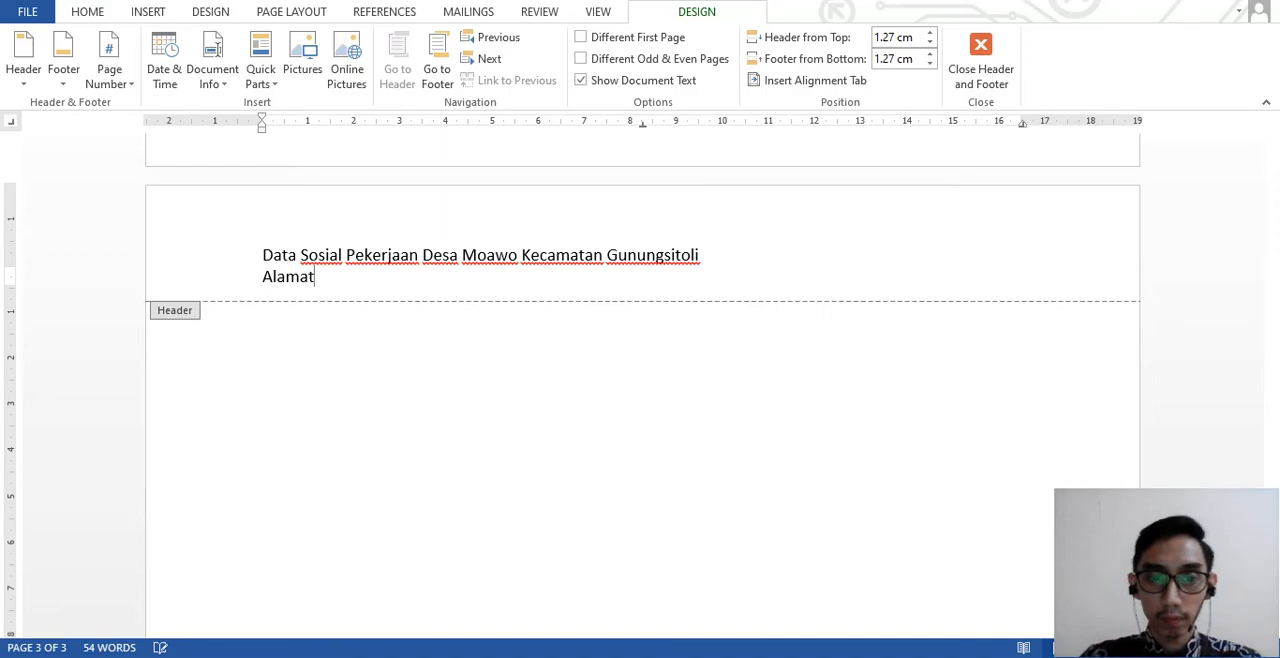
key(alt+Tab)
key(alt+Tab)
key(BackSpace)
text(:)
key(alt+Tab)
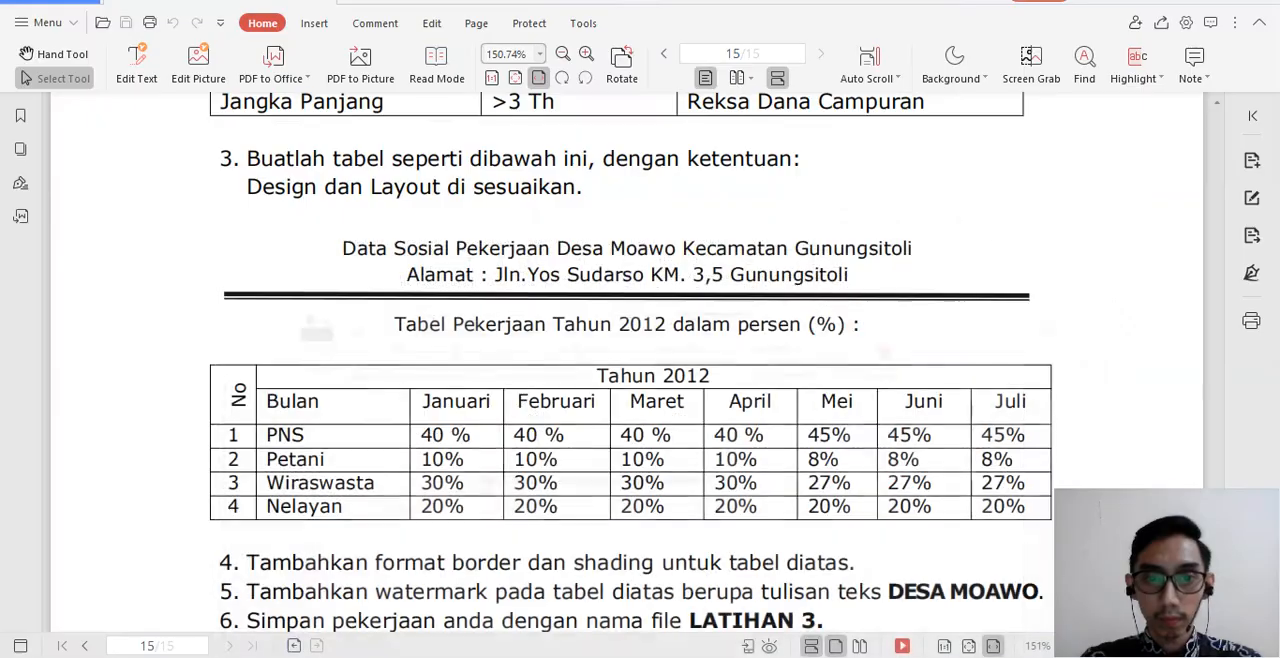
key(alt+Tab)
text(Jl)
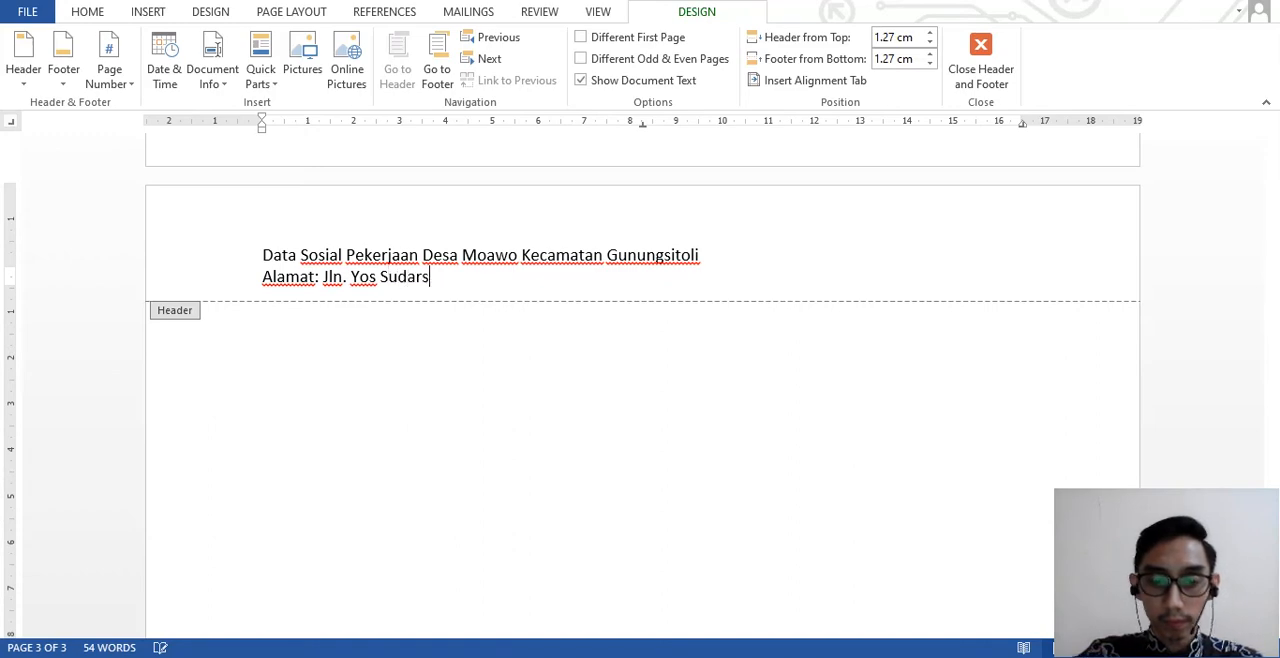
text(n. Yos Sudarso)
- Complete the header's address line with the kilometre number and town from the PDF, including the period after "KM"
key(alt+Tab)
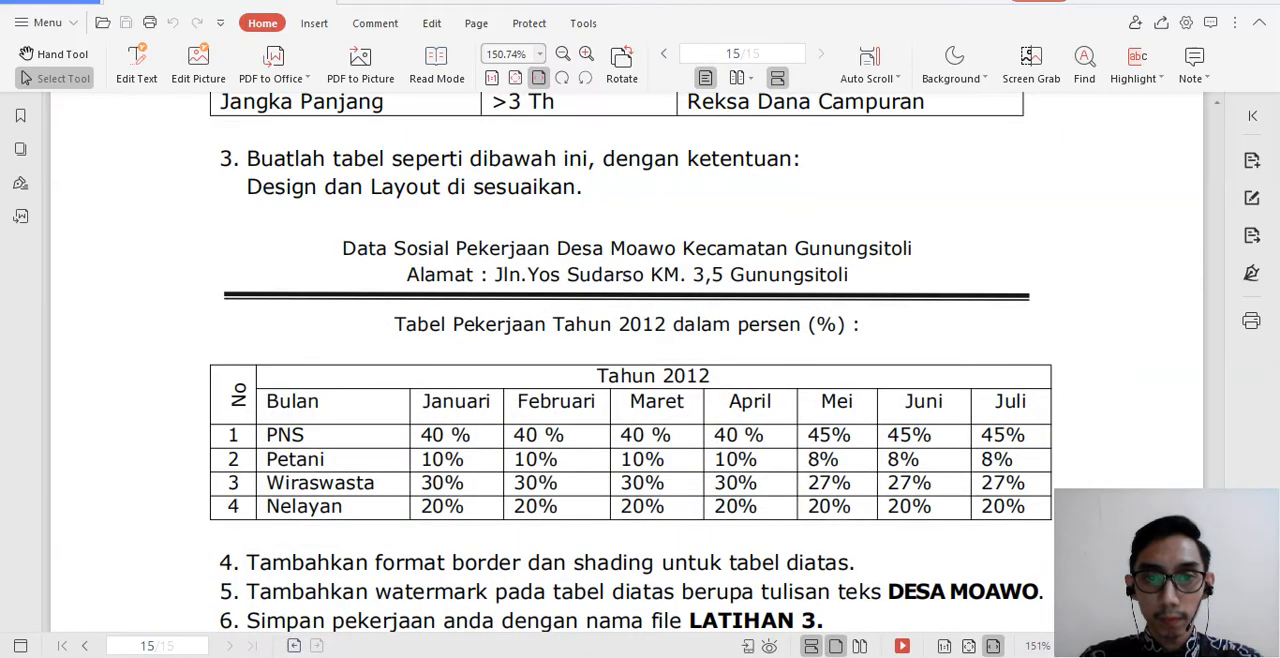
key(alt+Tab)
text(KM)
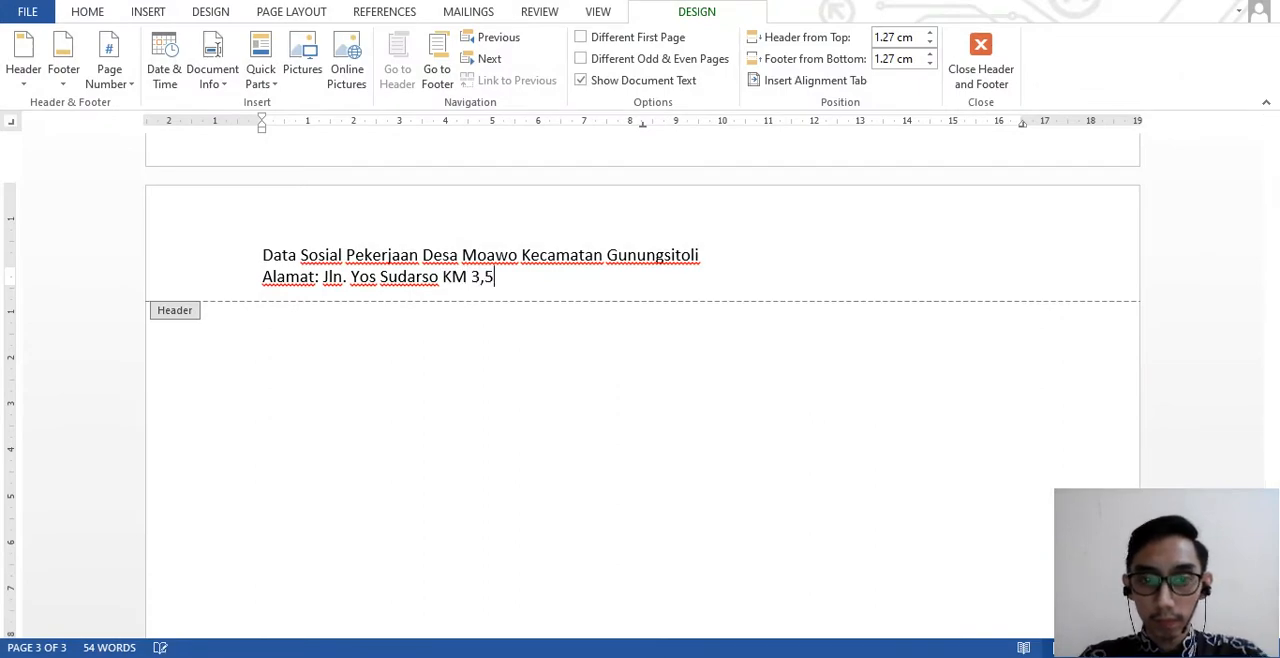
key(alt+Tab)
key(alt+Tab)
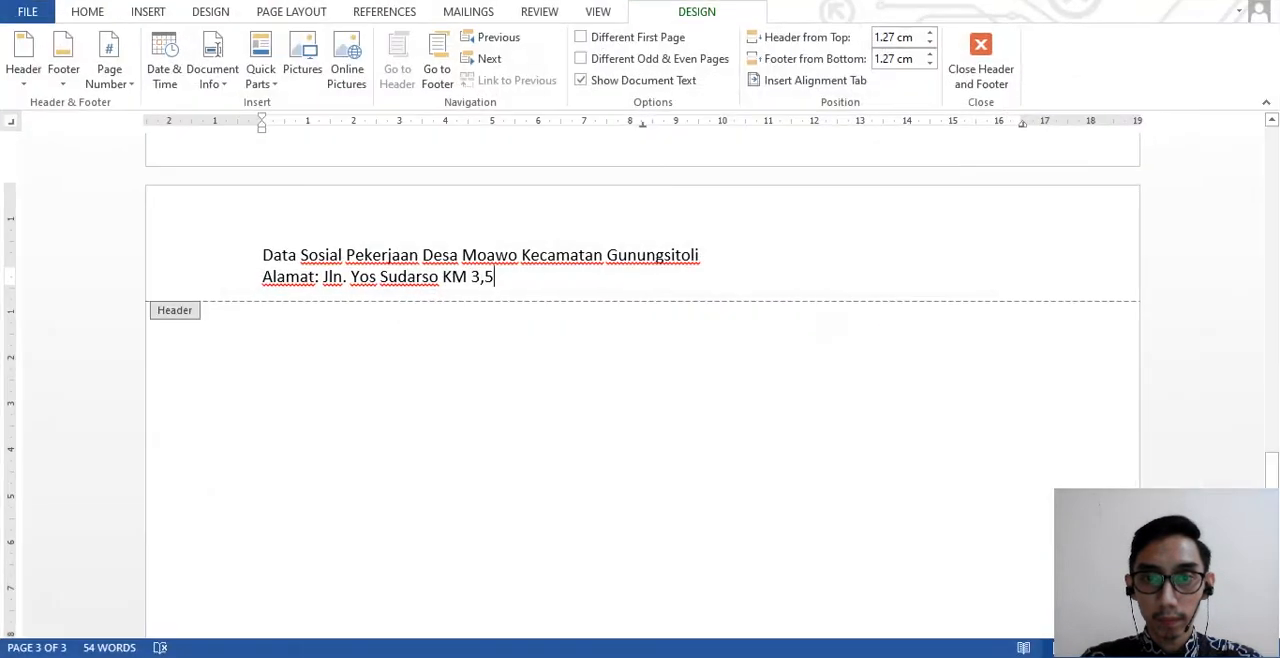
text(.)
key(Right)
key(Right)
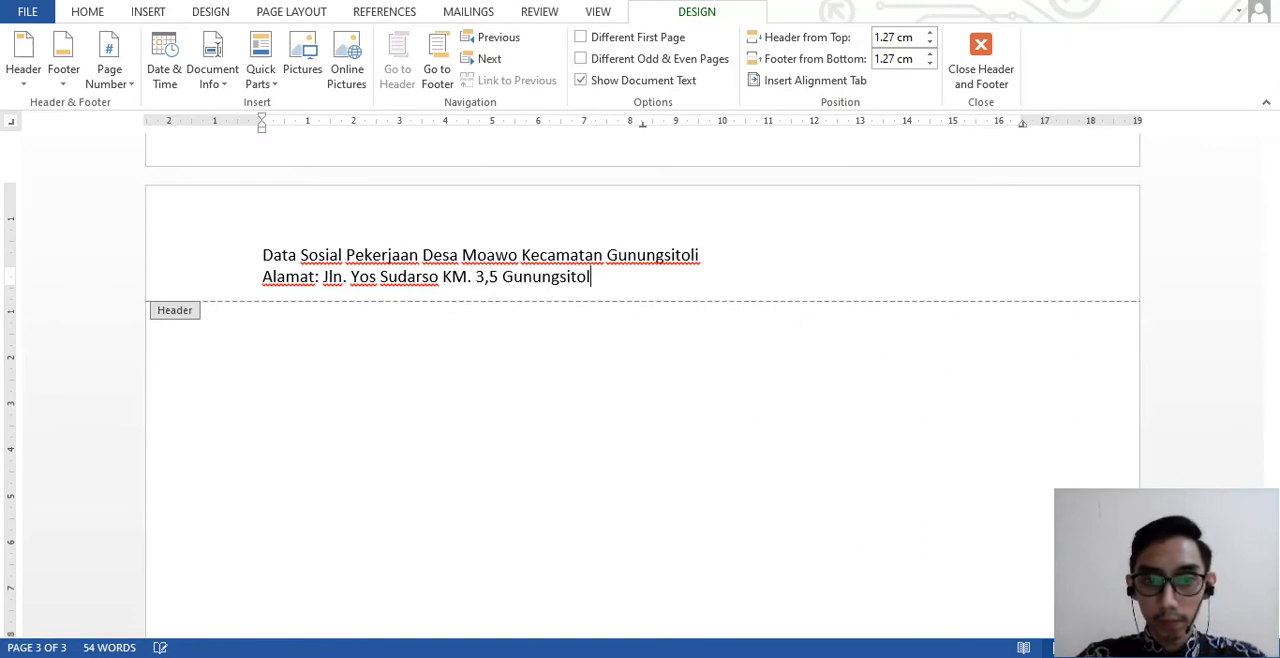
key(alt+Tab)
key(alt+Tab)
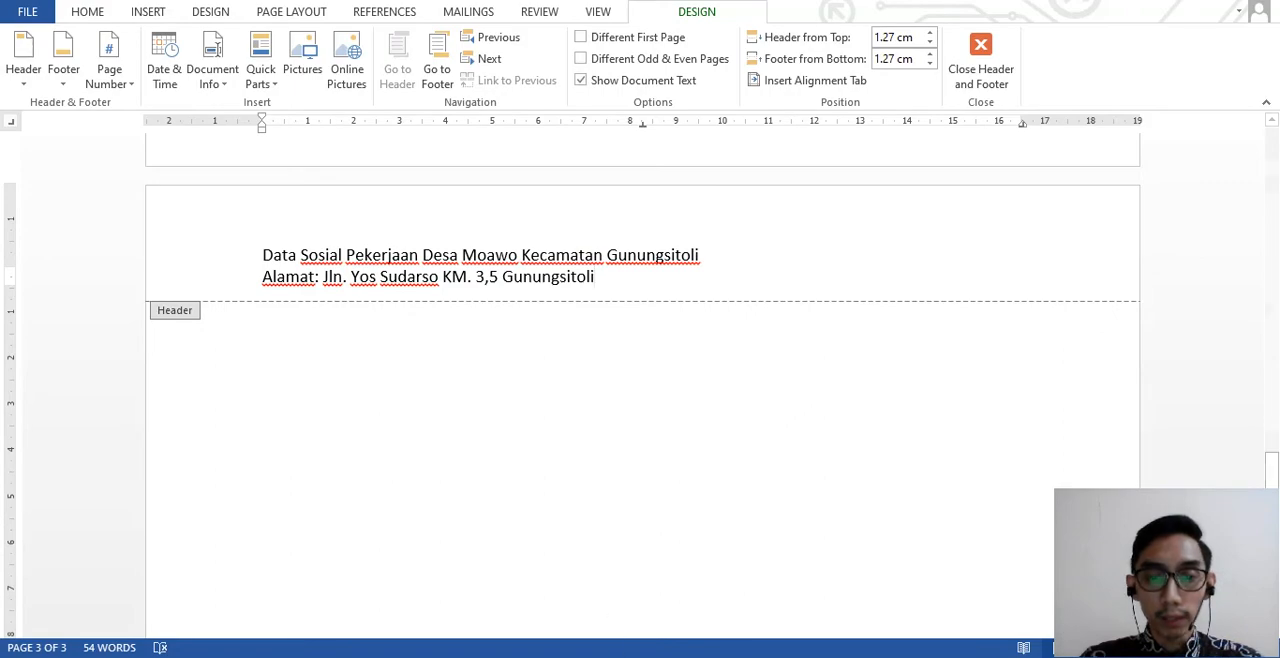
- Check the rule under the PDF heading and draw a horizontal line about 16.8 cm long below the header's address line
key(alt+Tab)
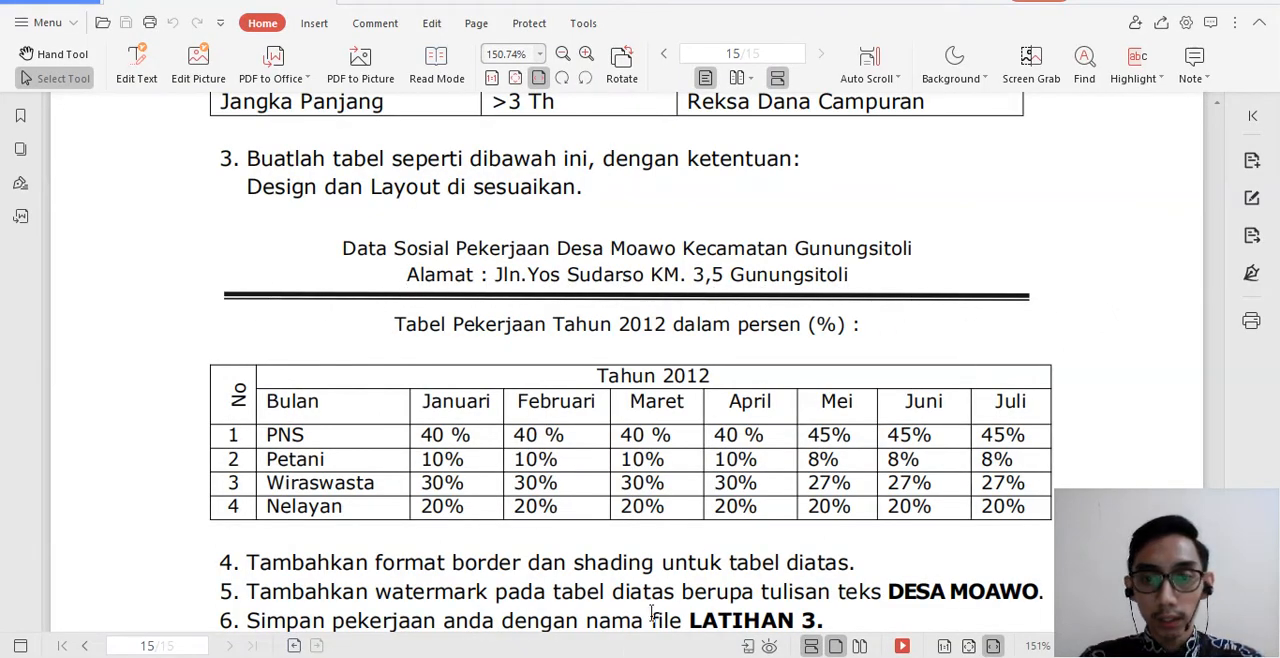
key(alt+Tab)
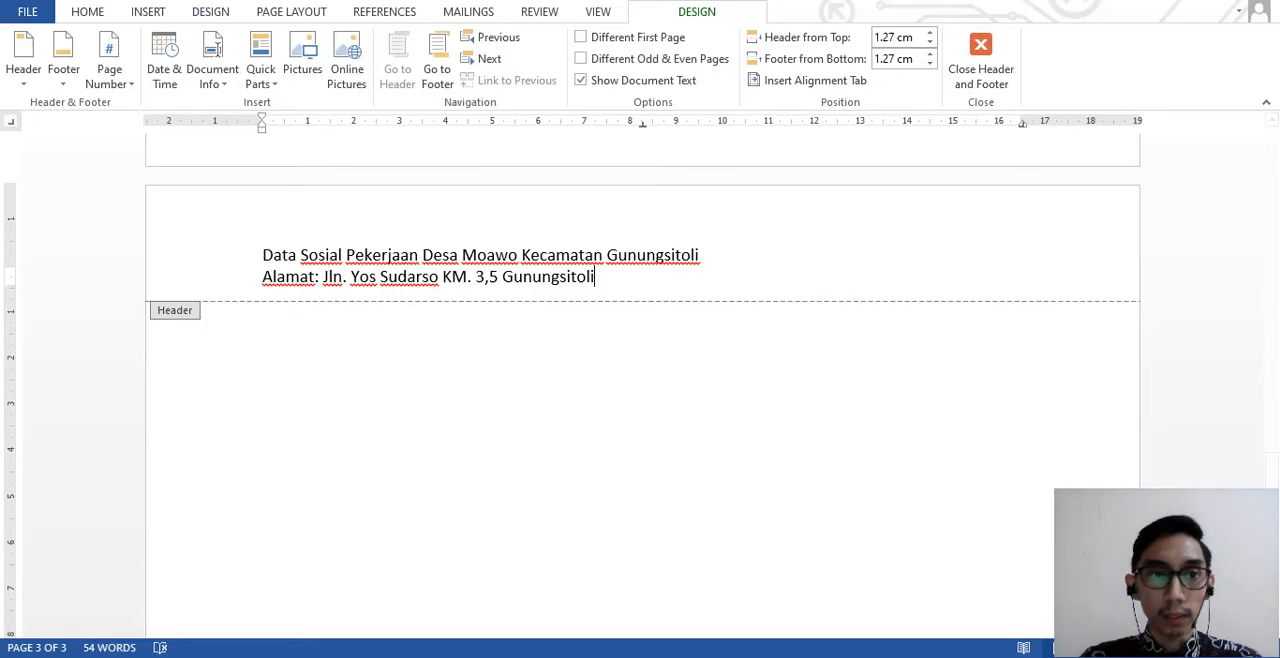
click(148, 12)
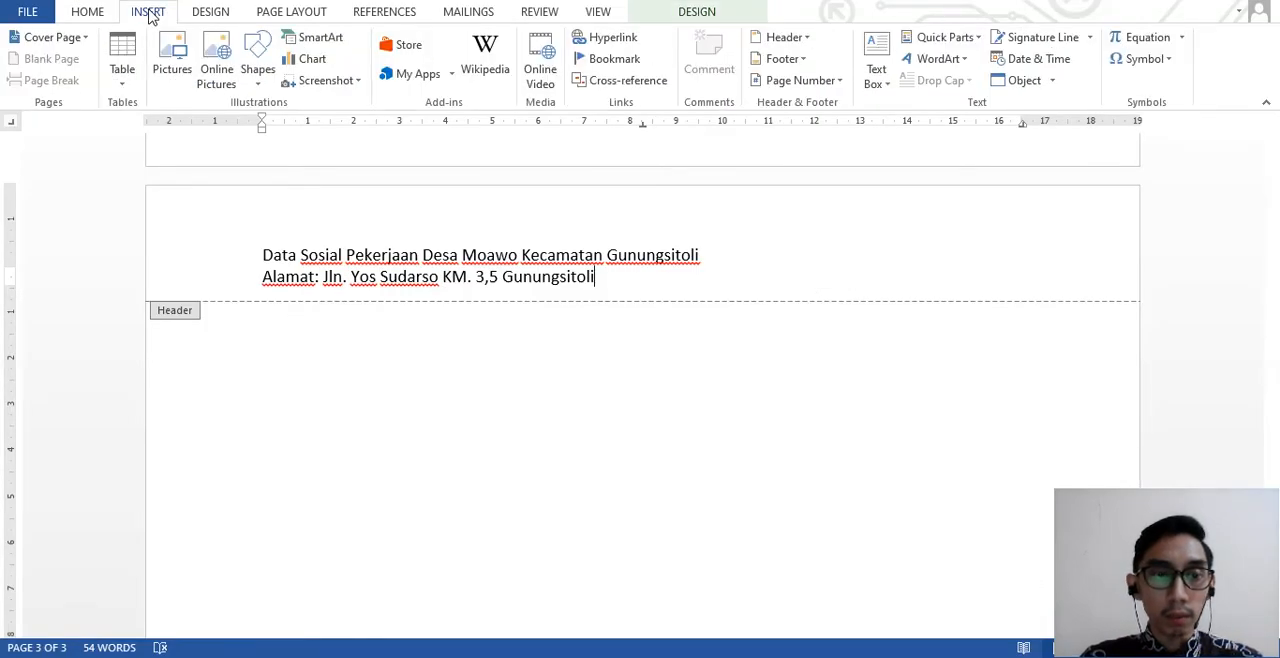
click(259, 88)
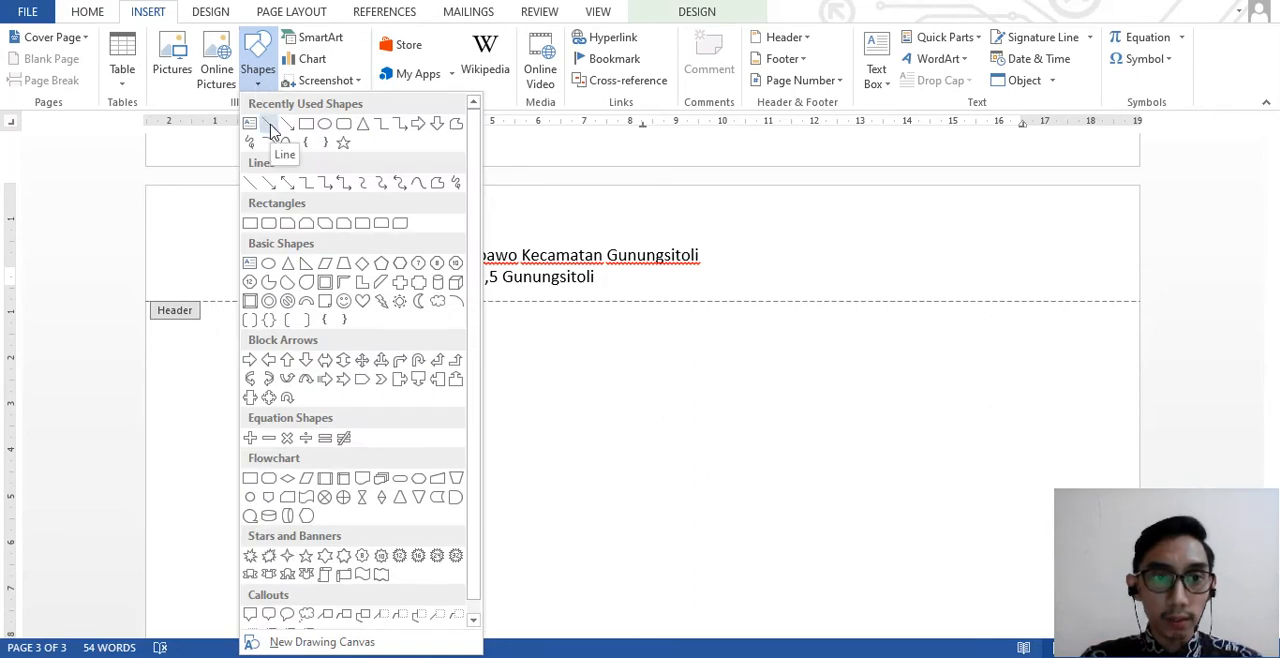
click(270, 128)
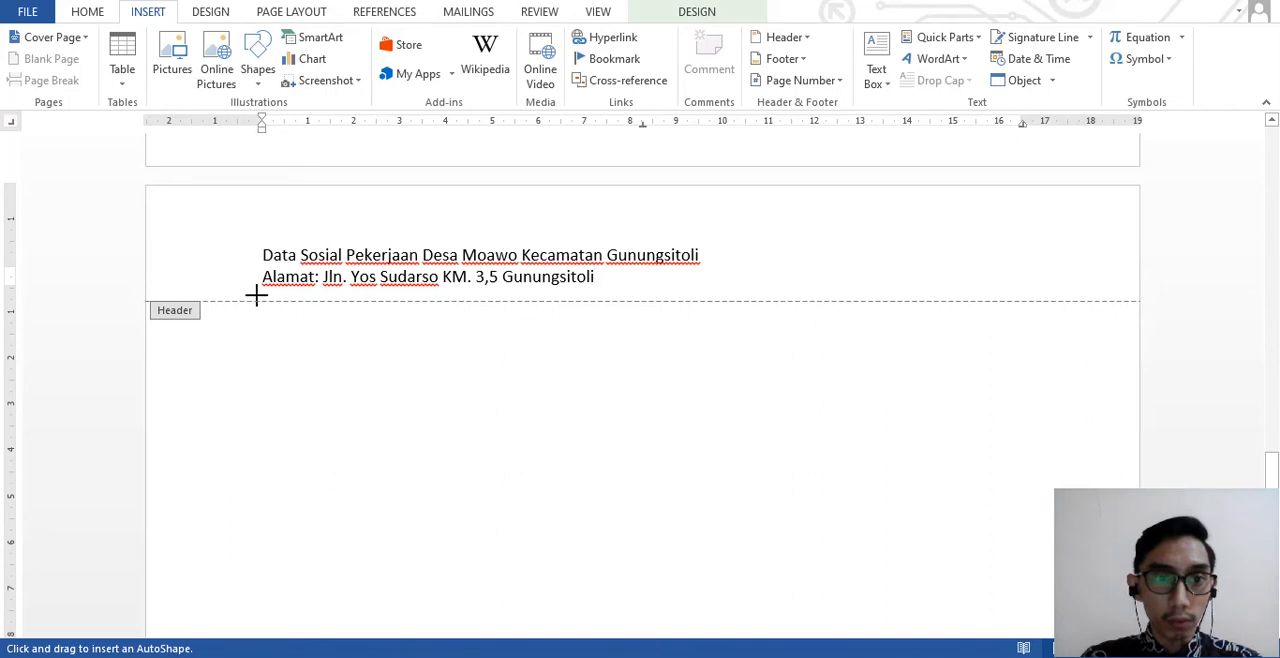
drag(257, 295, 1029, 297)
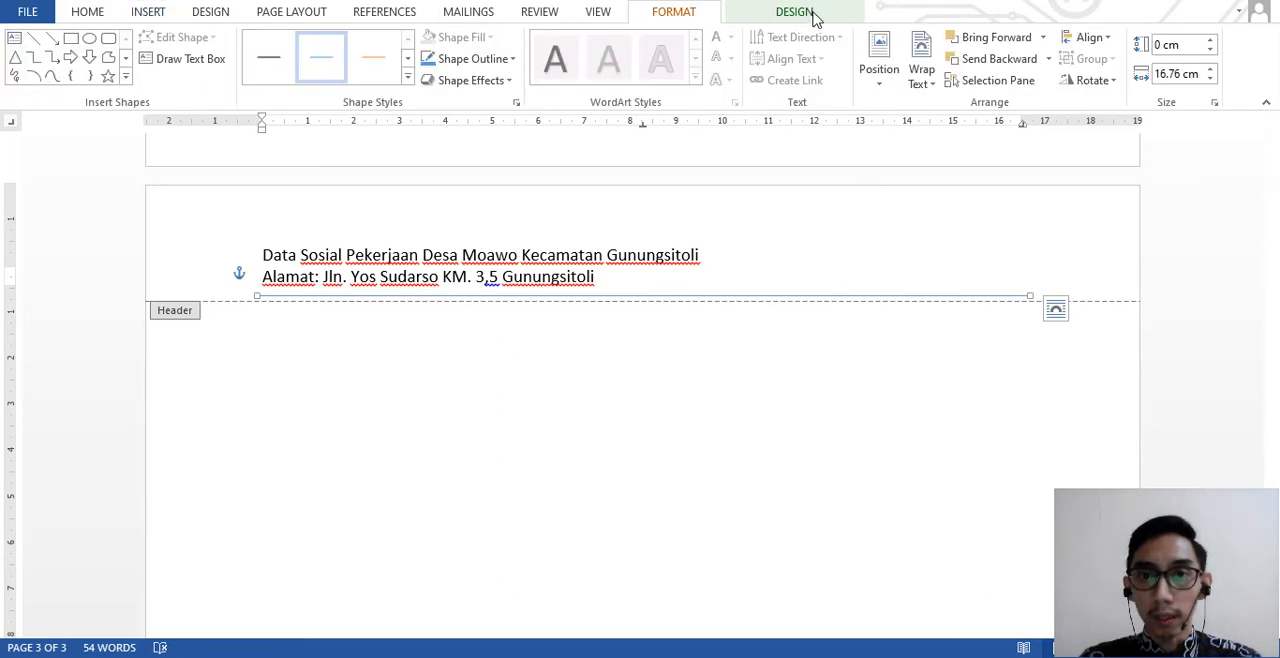
- Apply the thick black preset style to the horizontal line below the header's address
click(811, 13)
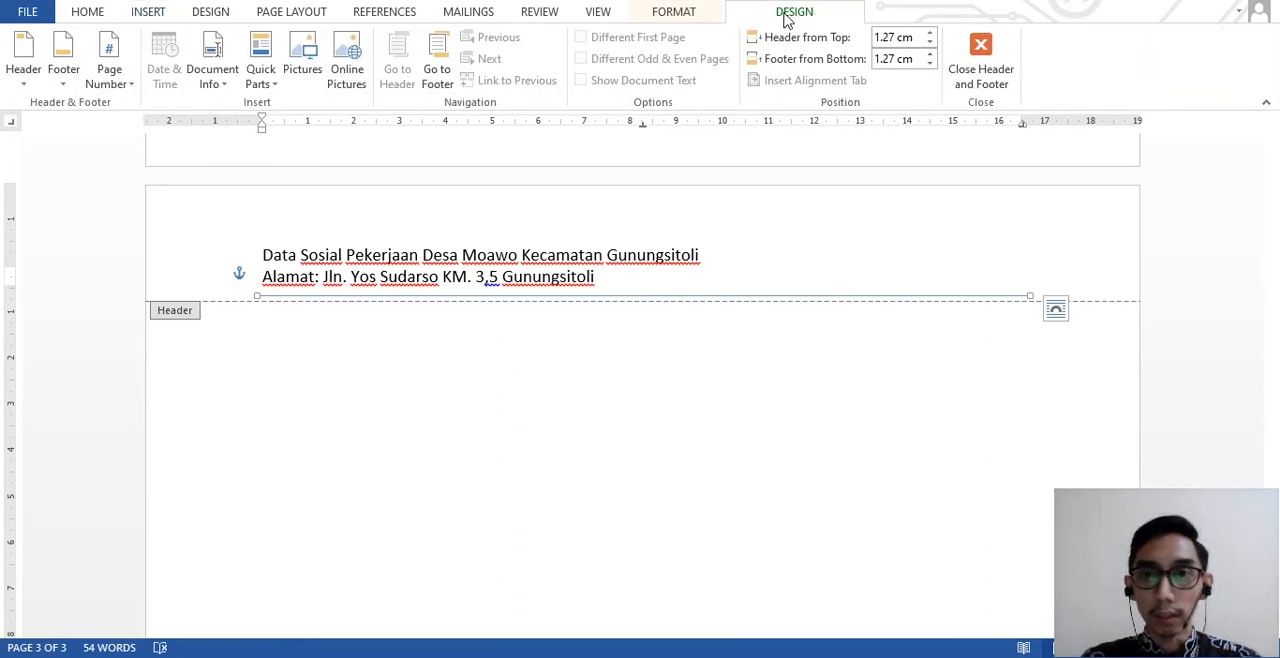
click(692, 15)
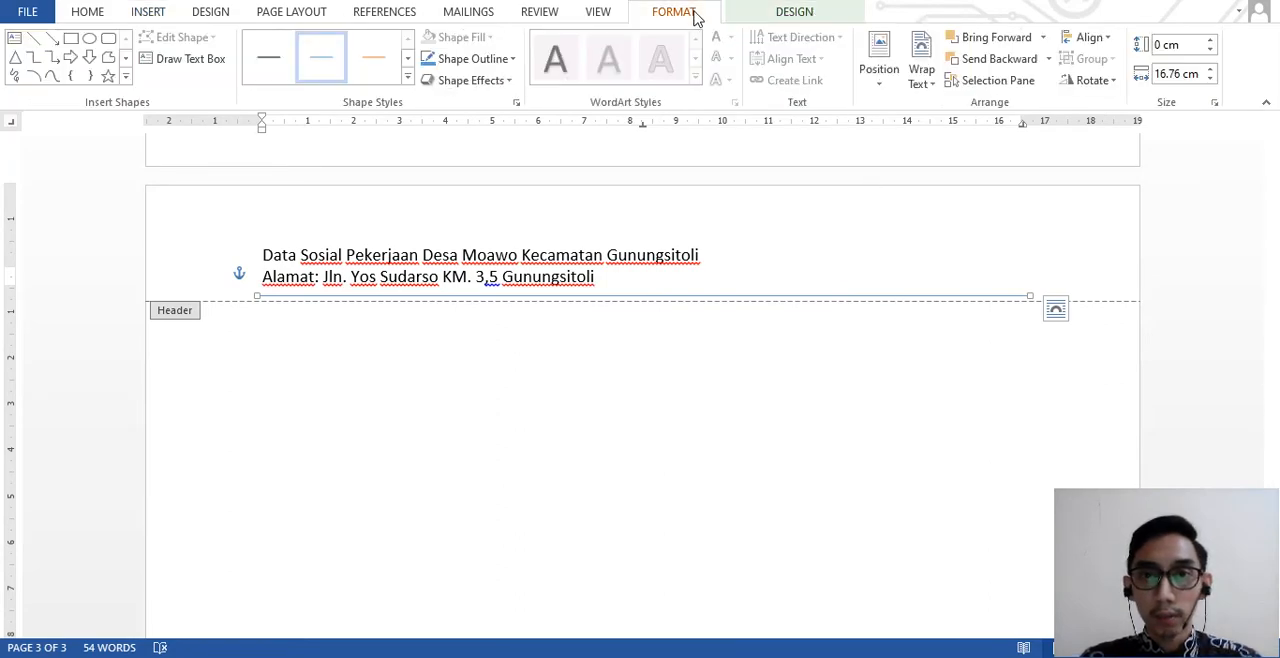
click(408, 77)
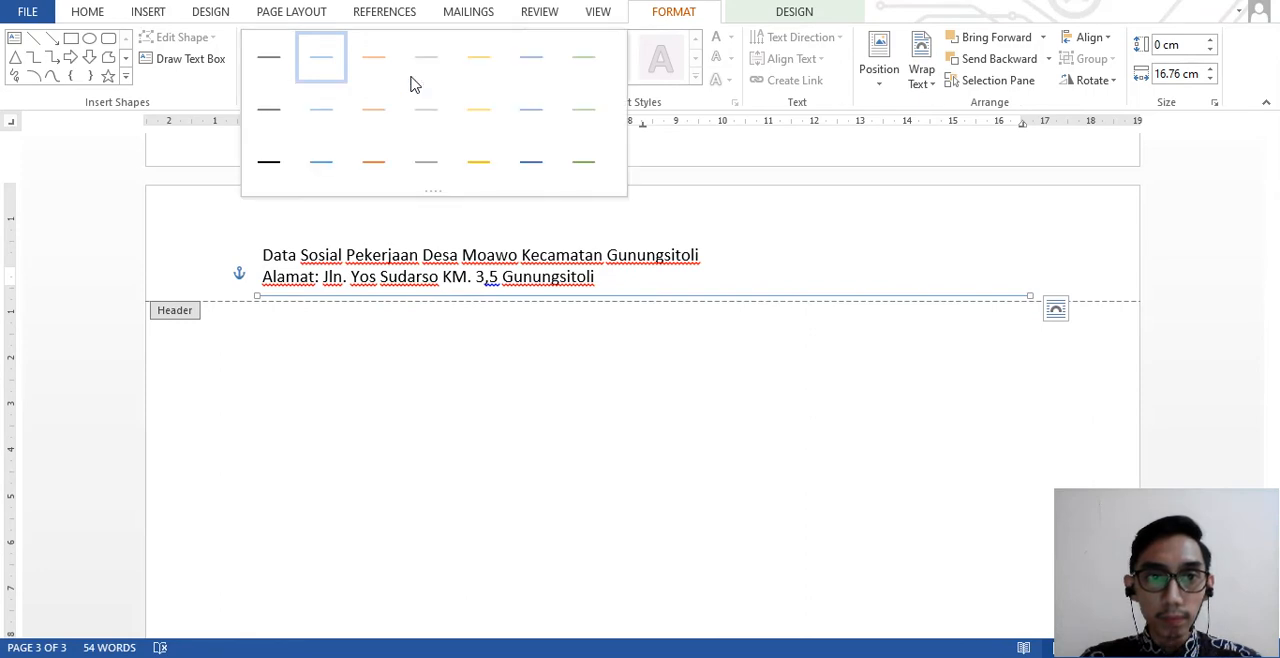
click(282, 171)
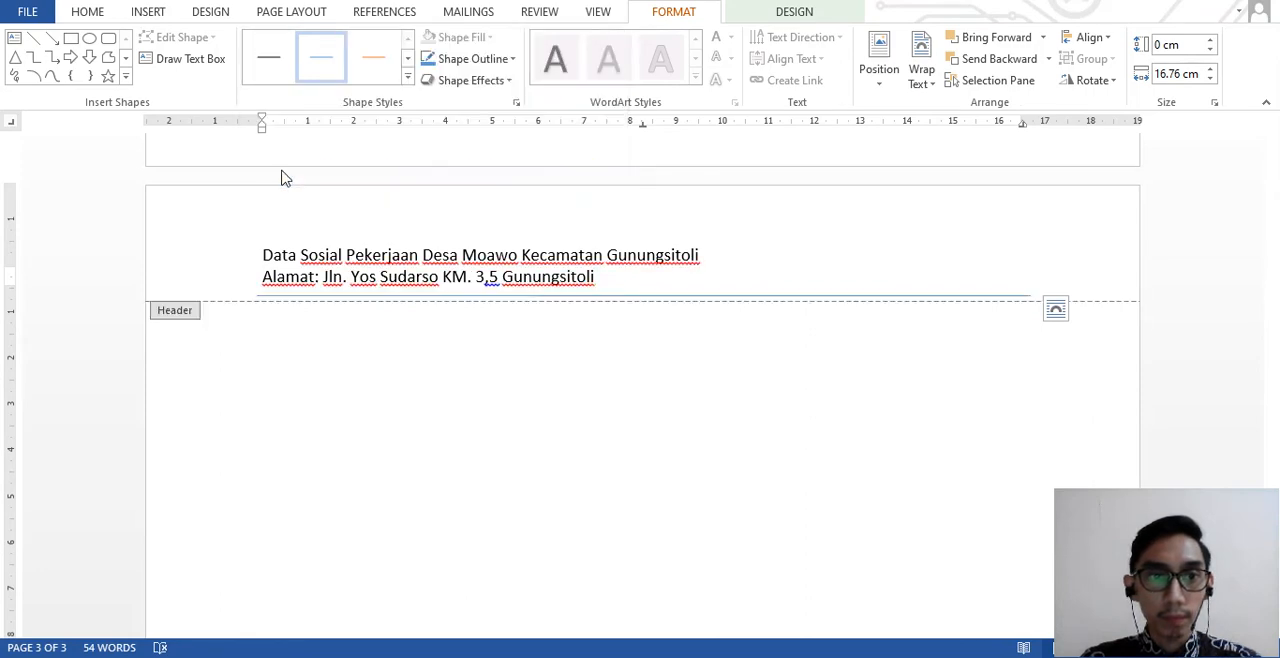
- Set the header line's compound type to the double line with a thick upper and a thin lower stroke
click(513, 59)
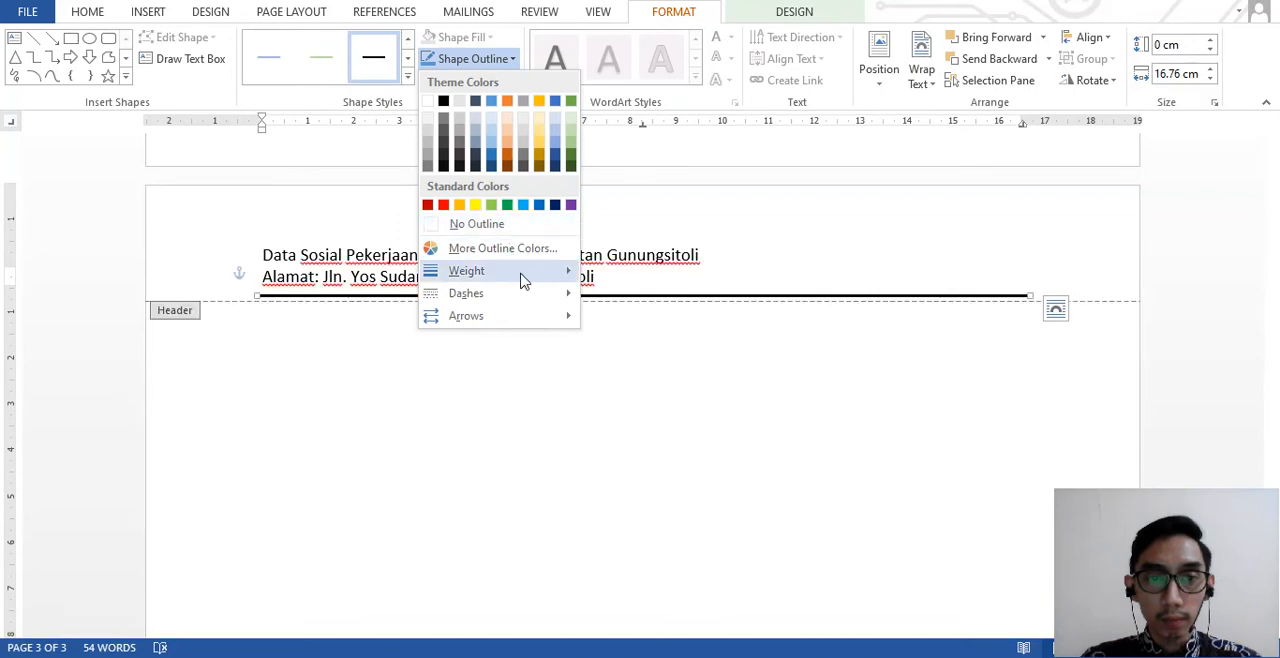
mouse_move(528, 295)
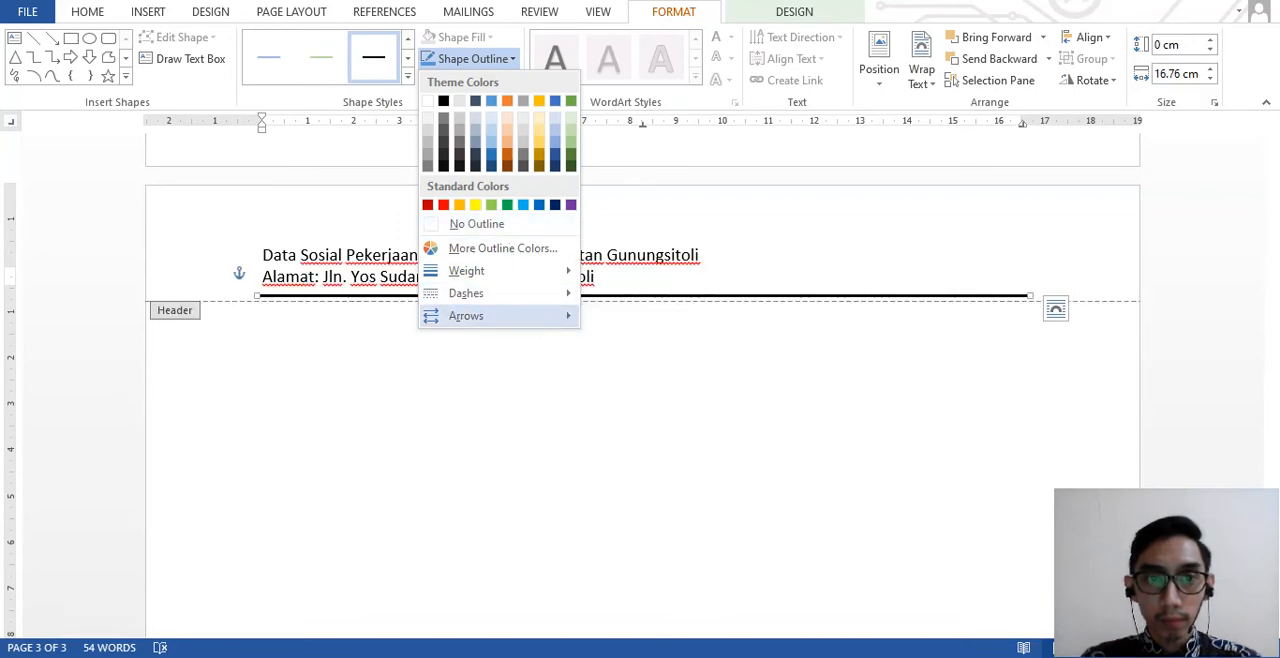
click(501, 62)
click(516, 103)
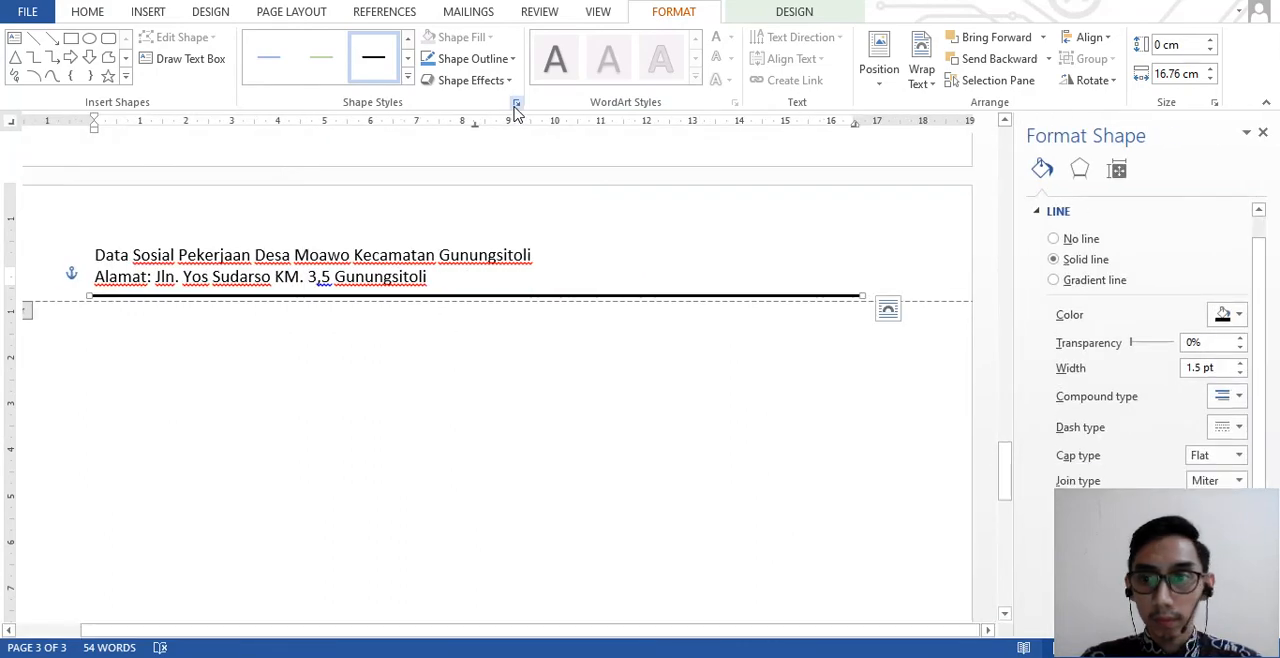
click(1239, 397)
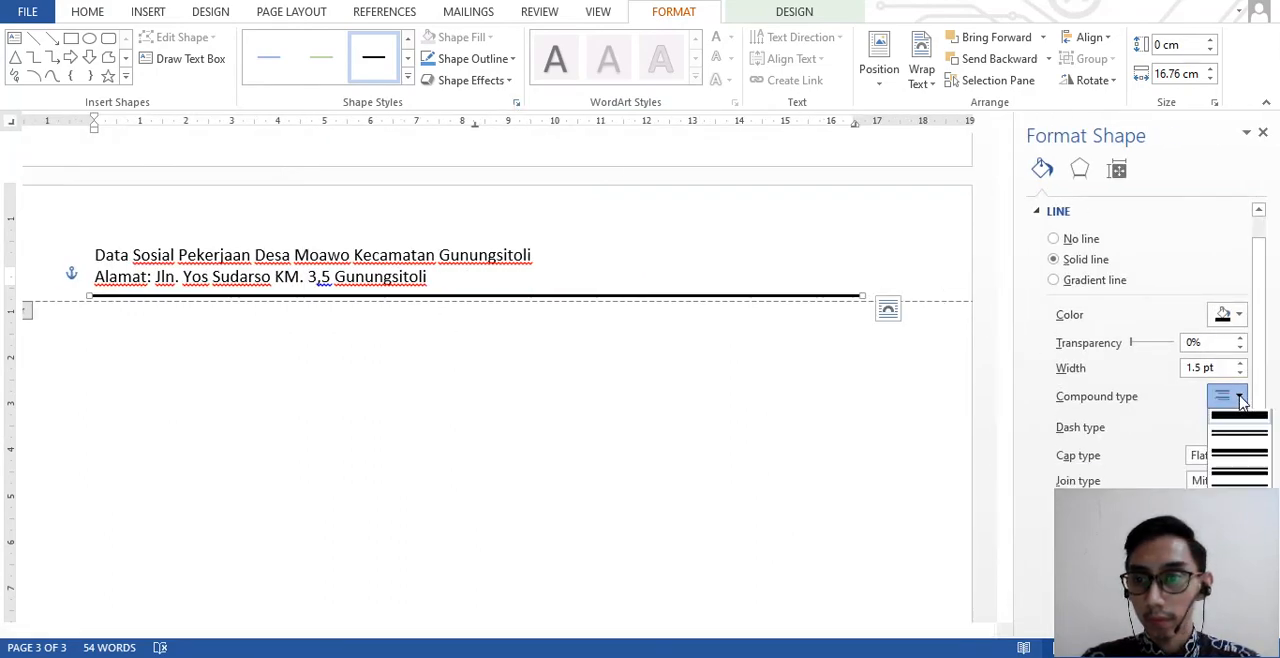
click(1242, 457)
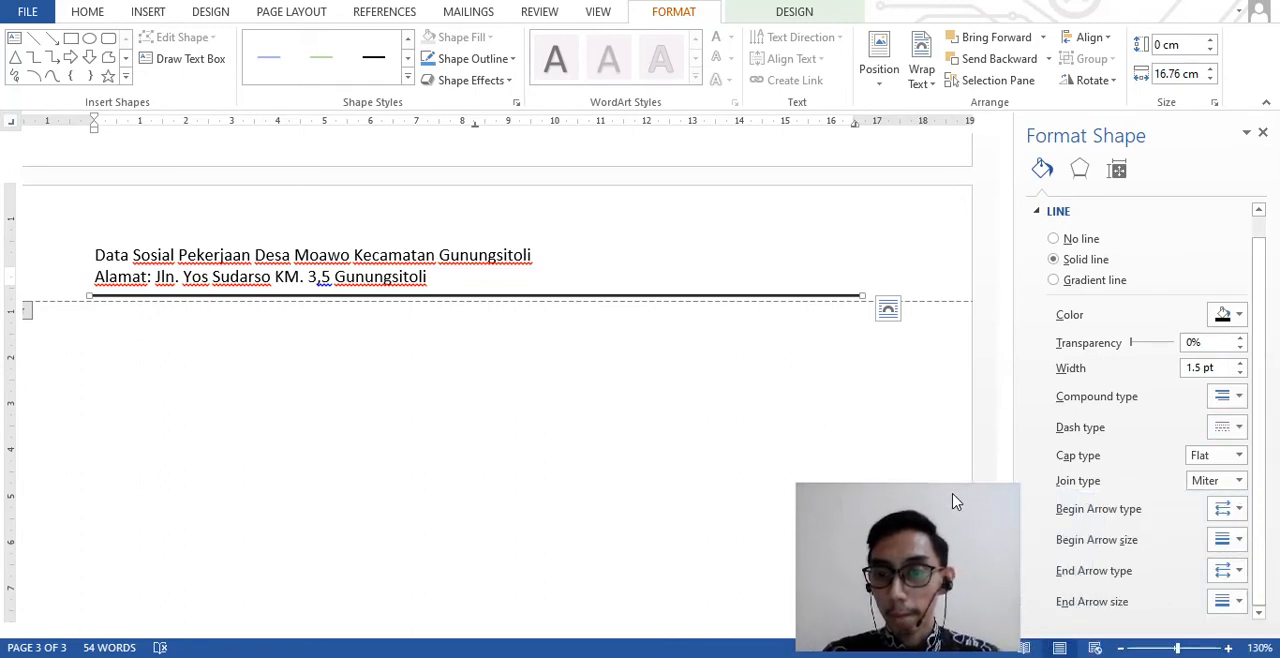
click(1238, 405)
click(1251, 458)
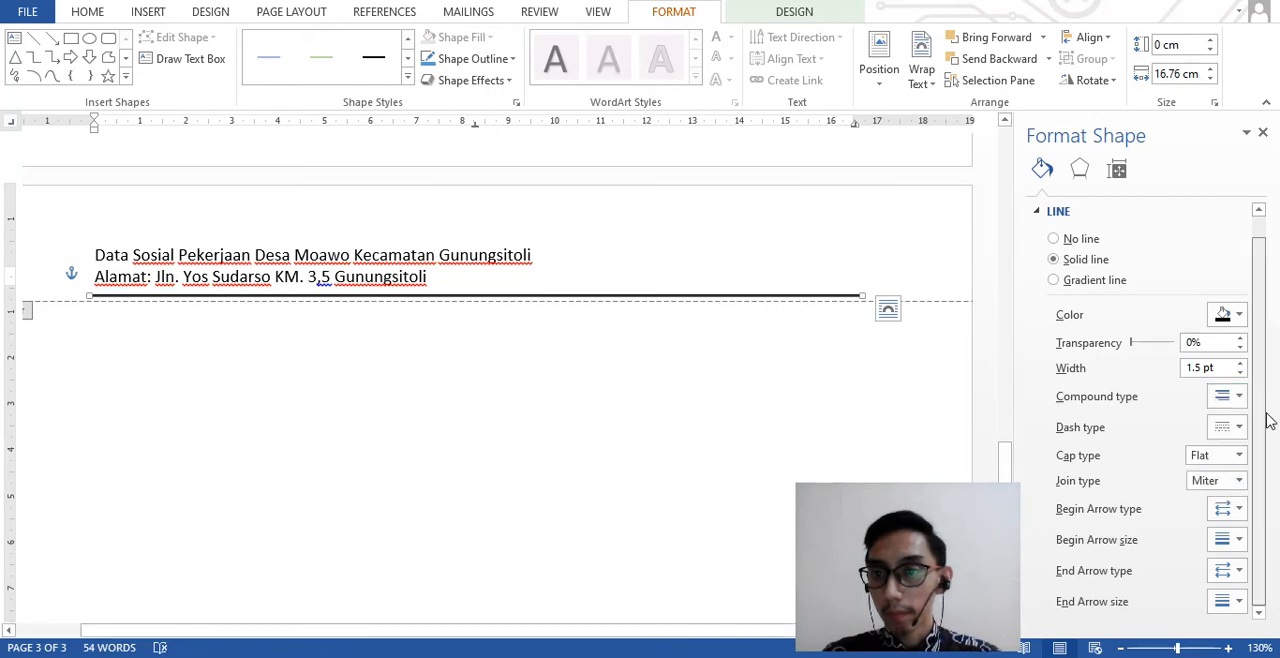
scroll(1268, 453, up, 1)
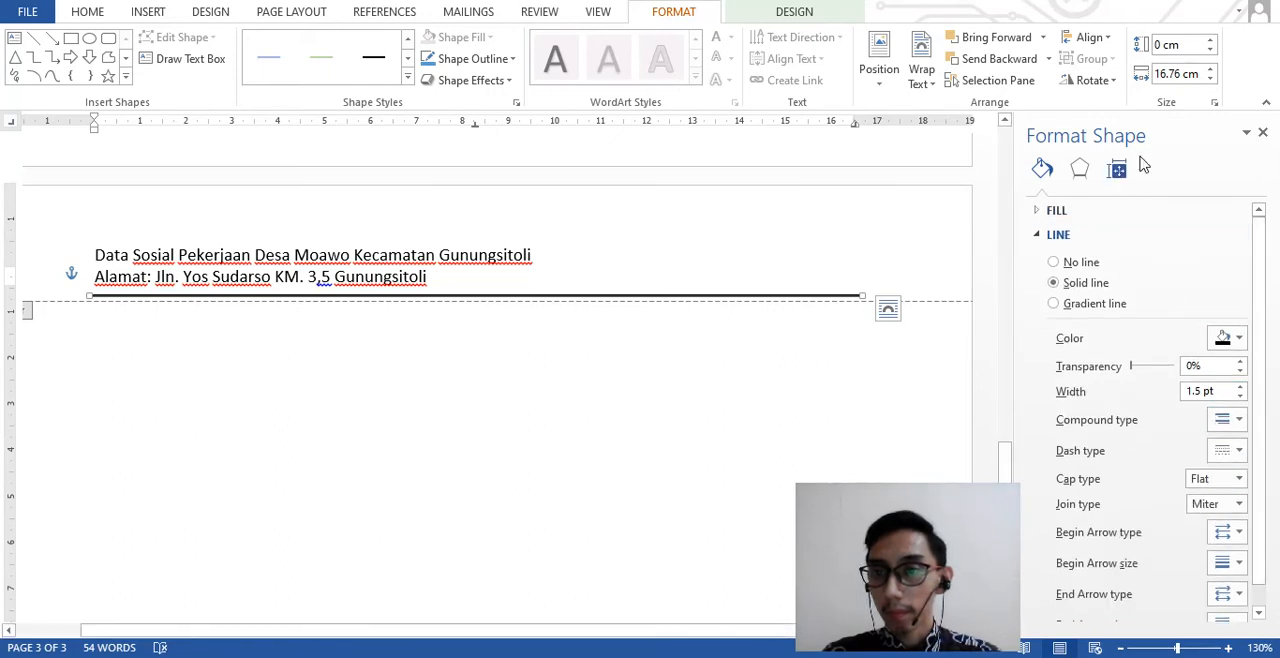
click(1263, 133)
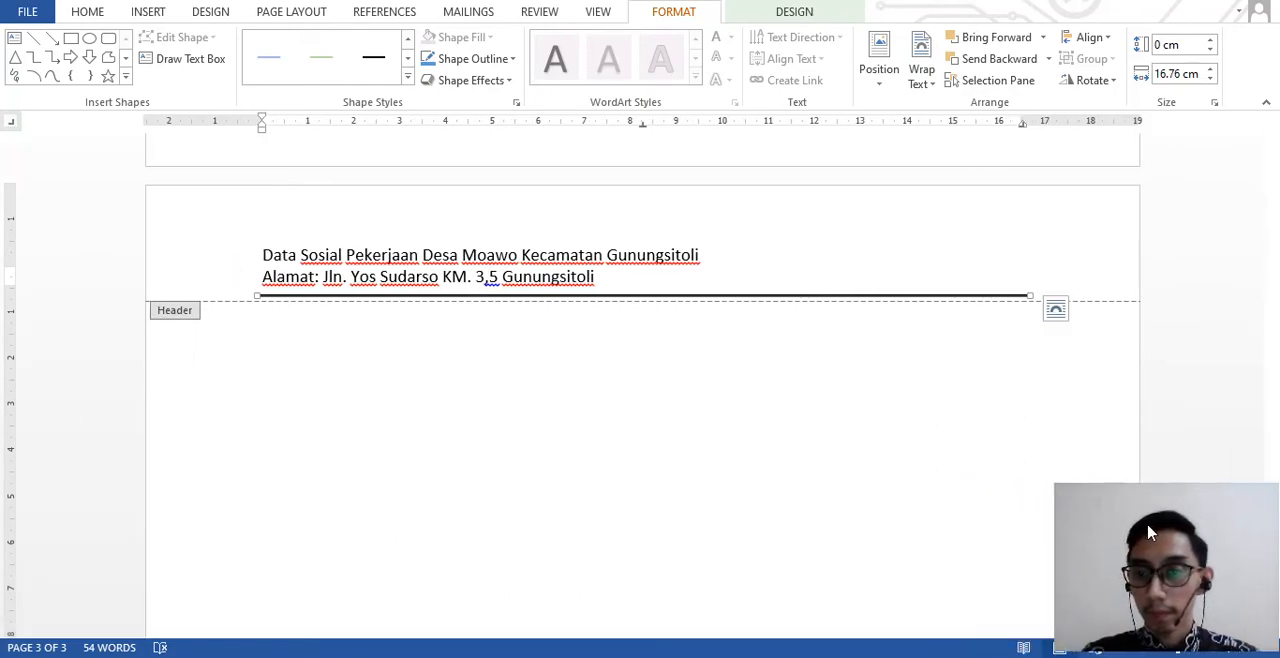
click(1064, 311)
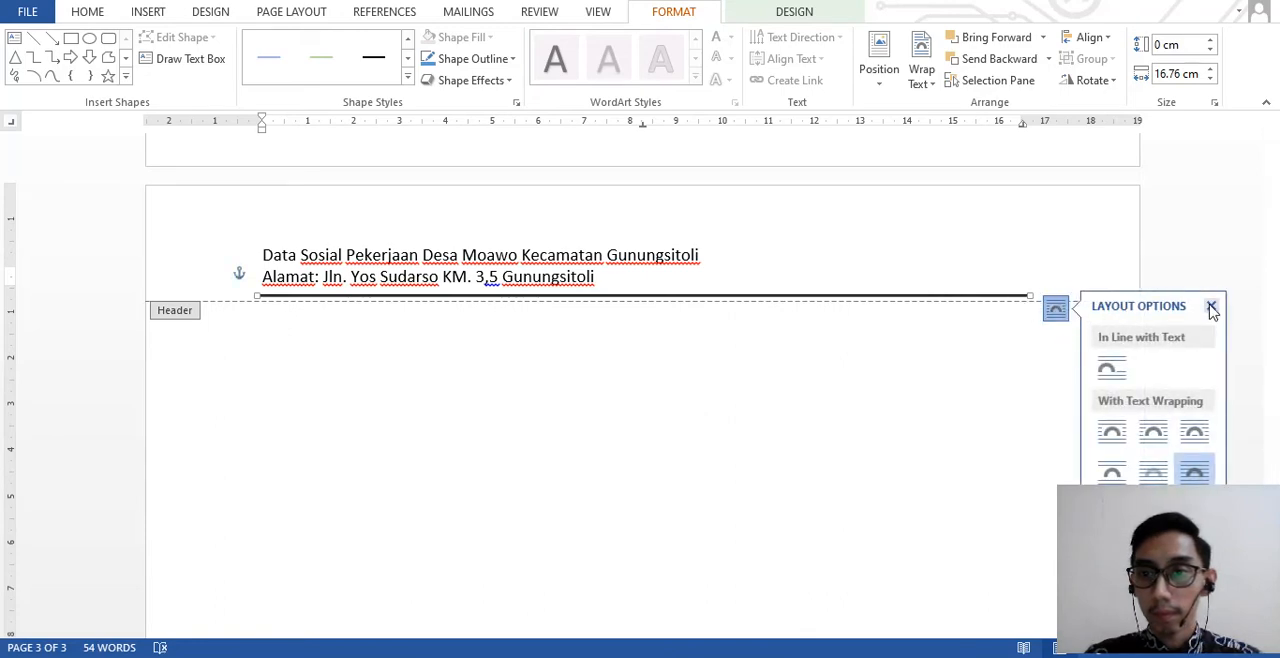
click(1211, 303)
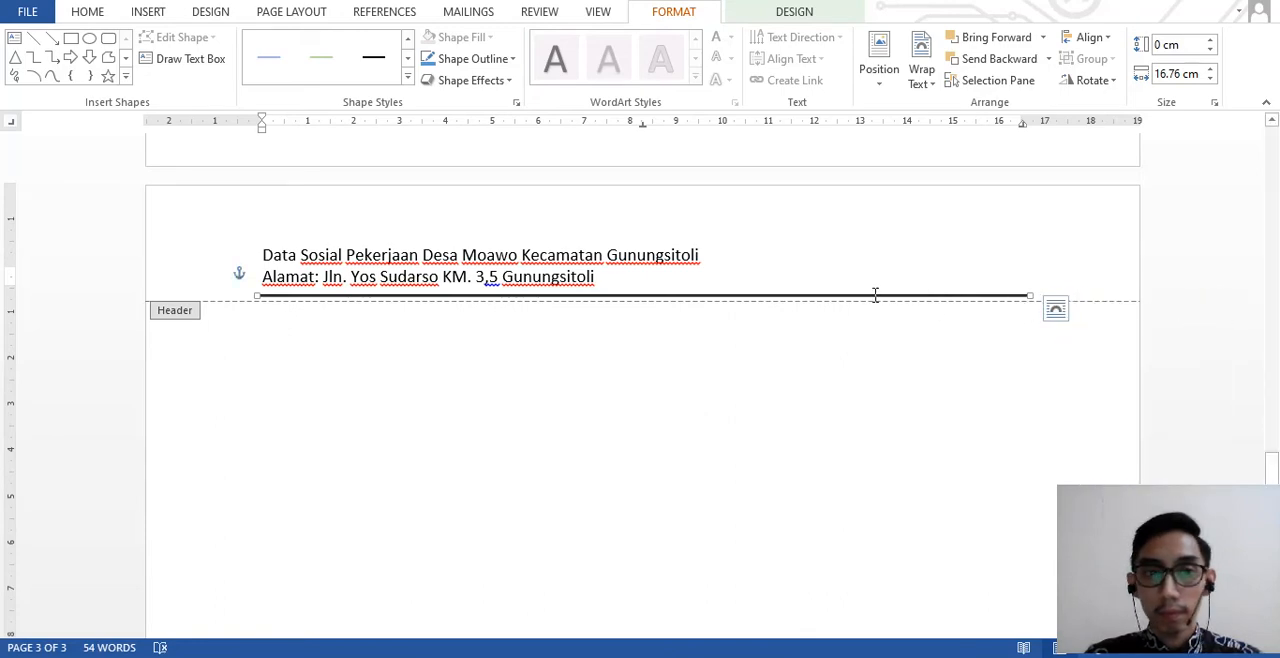
click(508, 82)
click(506, 73)
click(509, 61)
- Reapply the thick-and-thin compound type to the header line through its detailed line formatting options
click(509, 61)
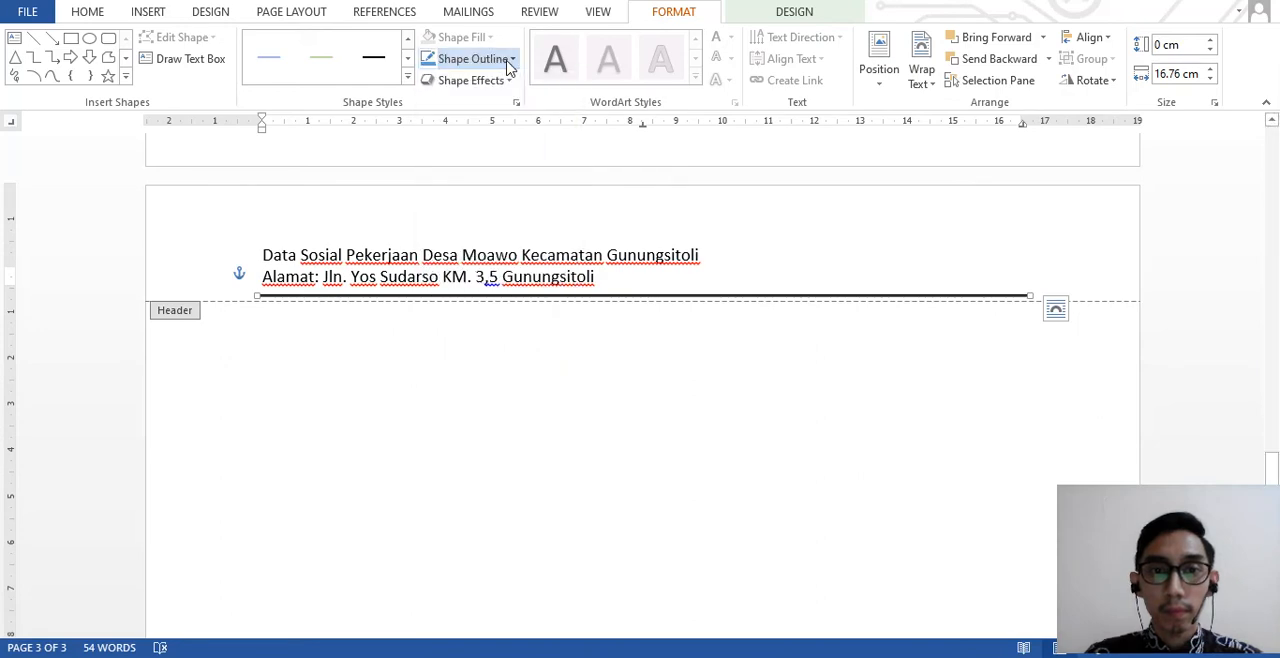
click(509, 61)
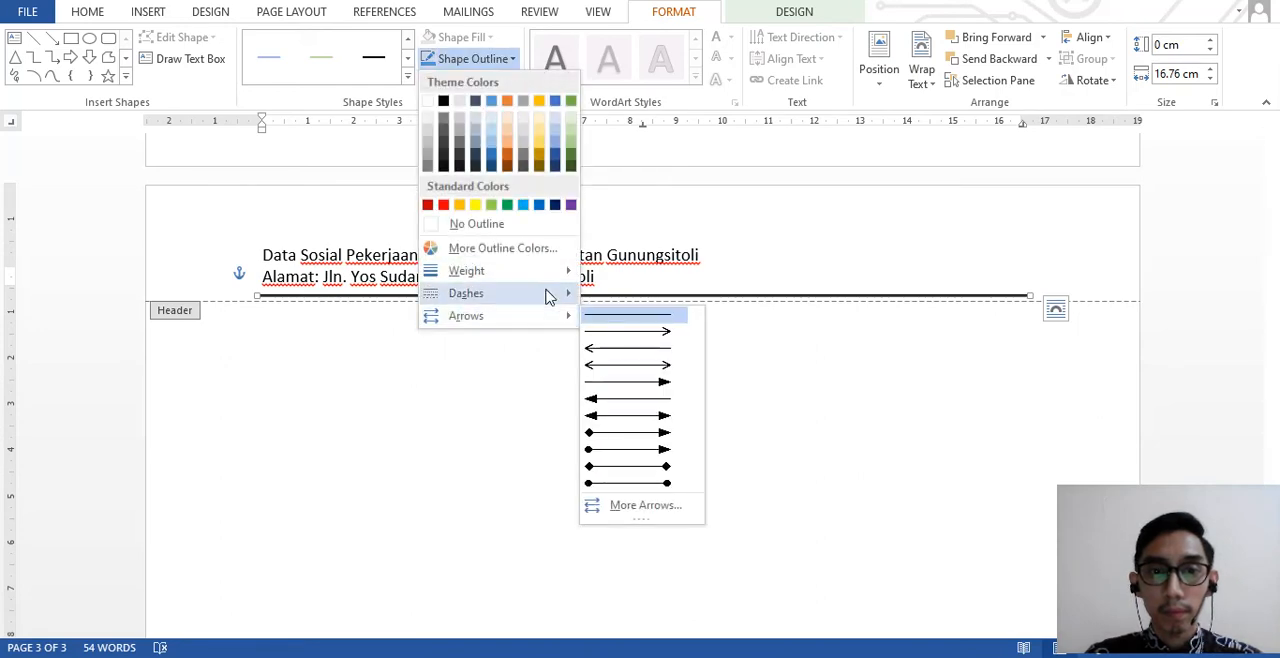
mouse_move(546, 294)
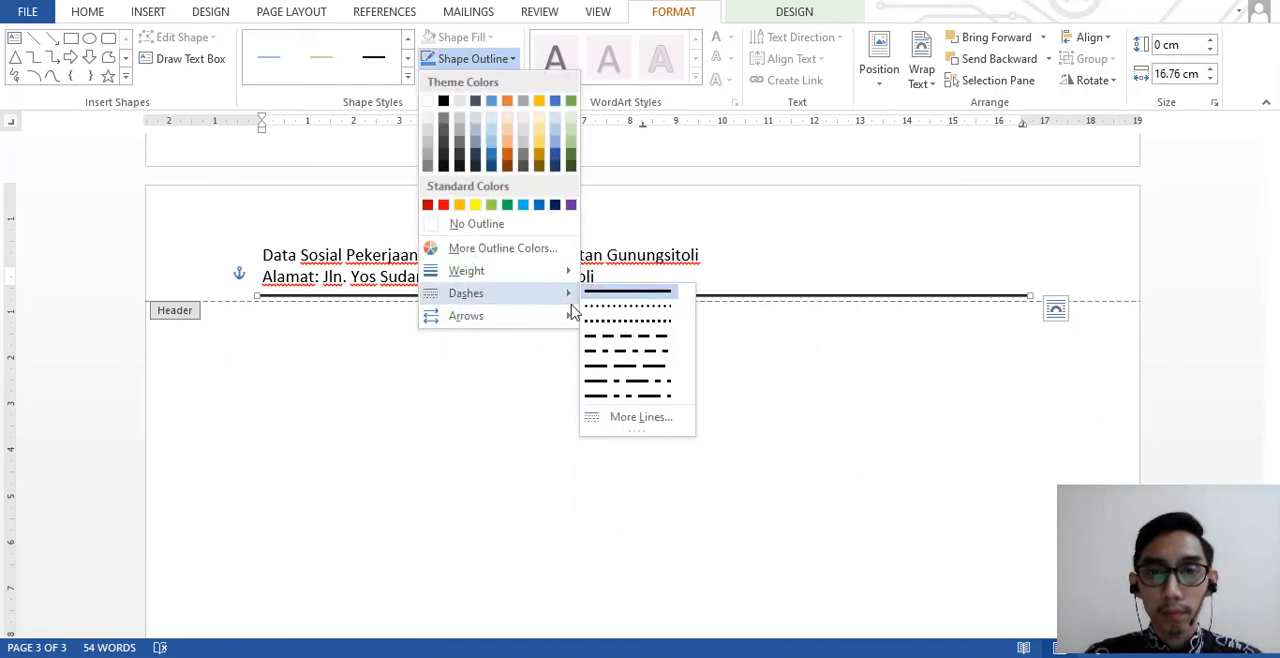
click(637, 416)
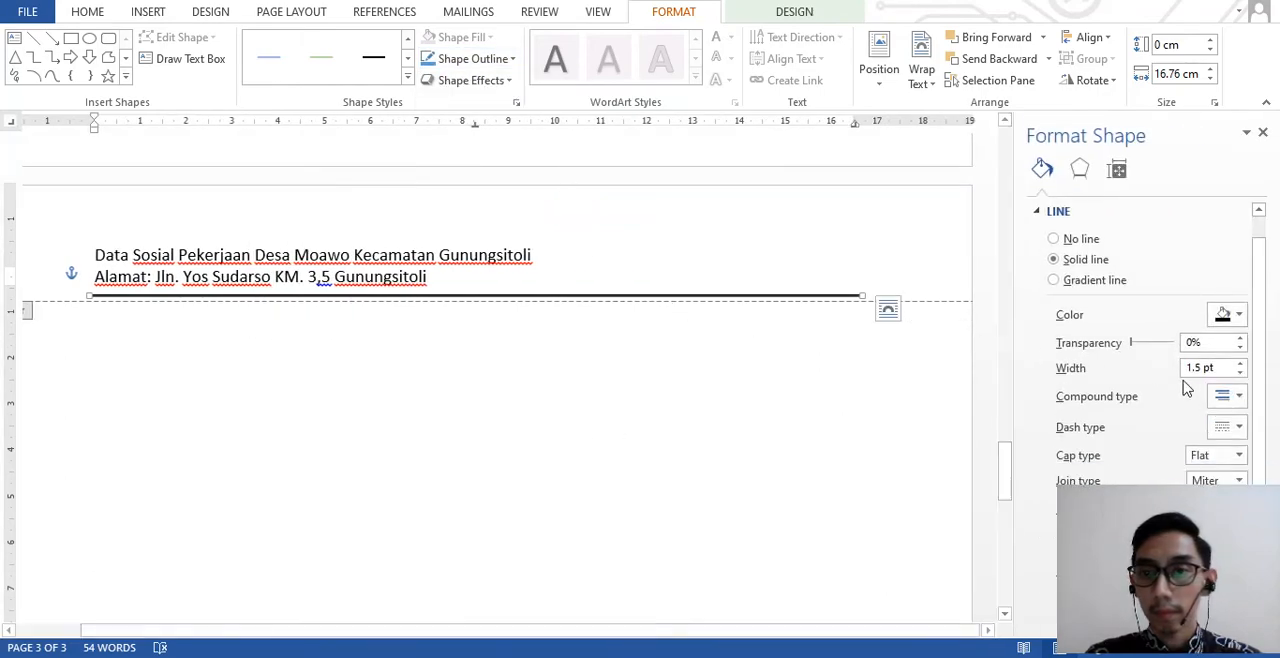
click(1238, 428)
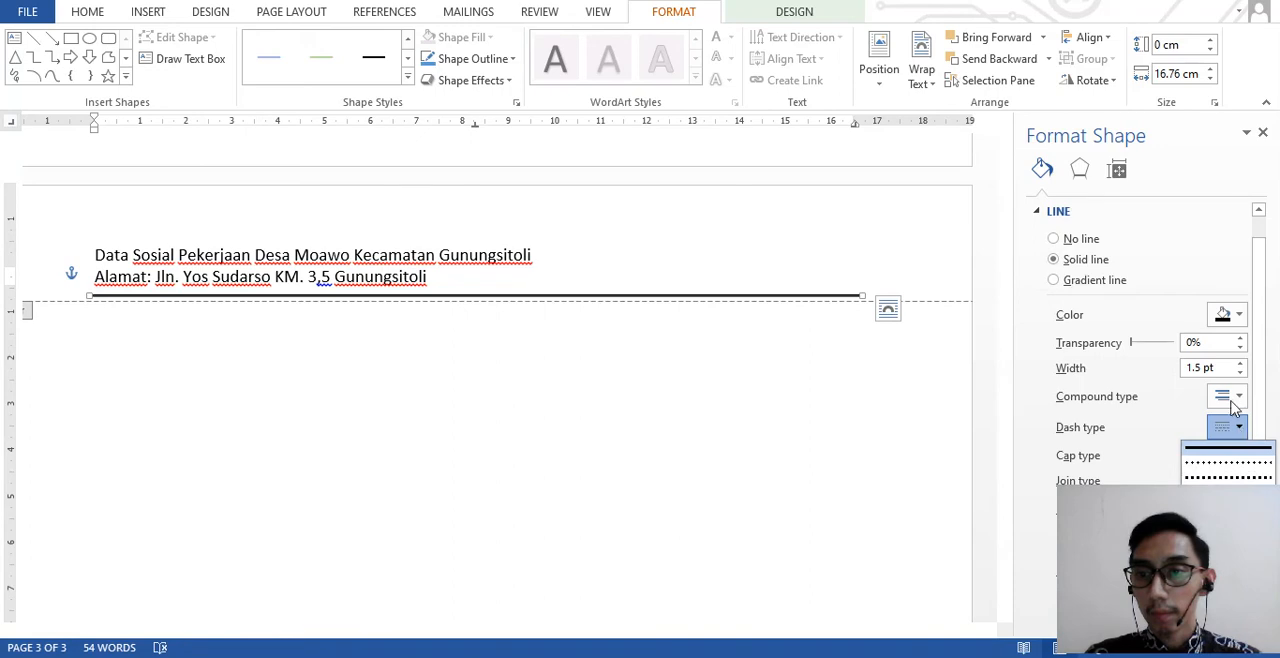
click(1232, 401)
click(1234, 400)
click(1243, 457)
click(1243, 457)
click(1167, 287)
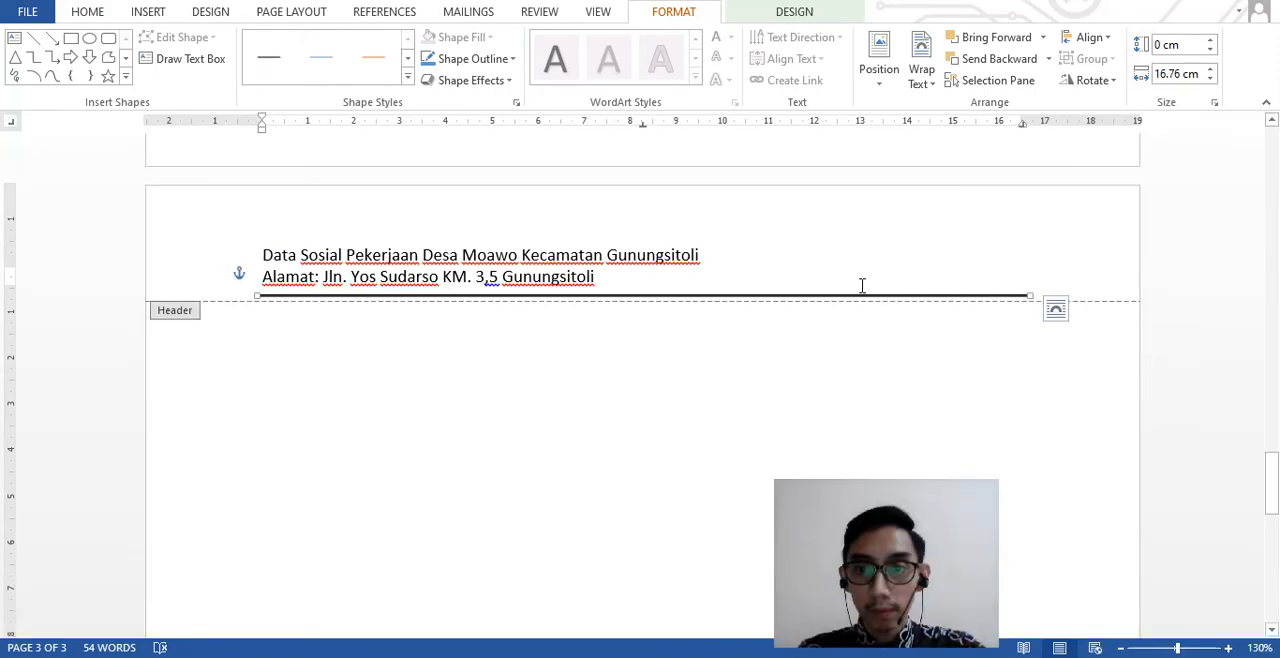
- Compare the header line with the double rule in the PDF and choose the thick-and-thin compound type for it again
key(alt+Tab)
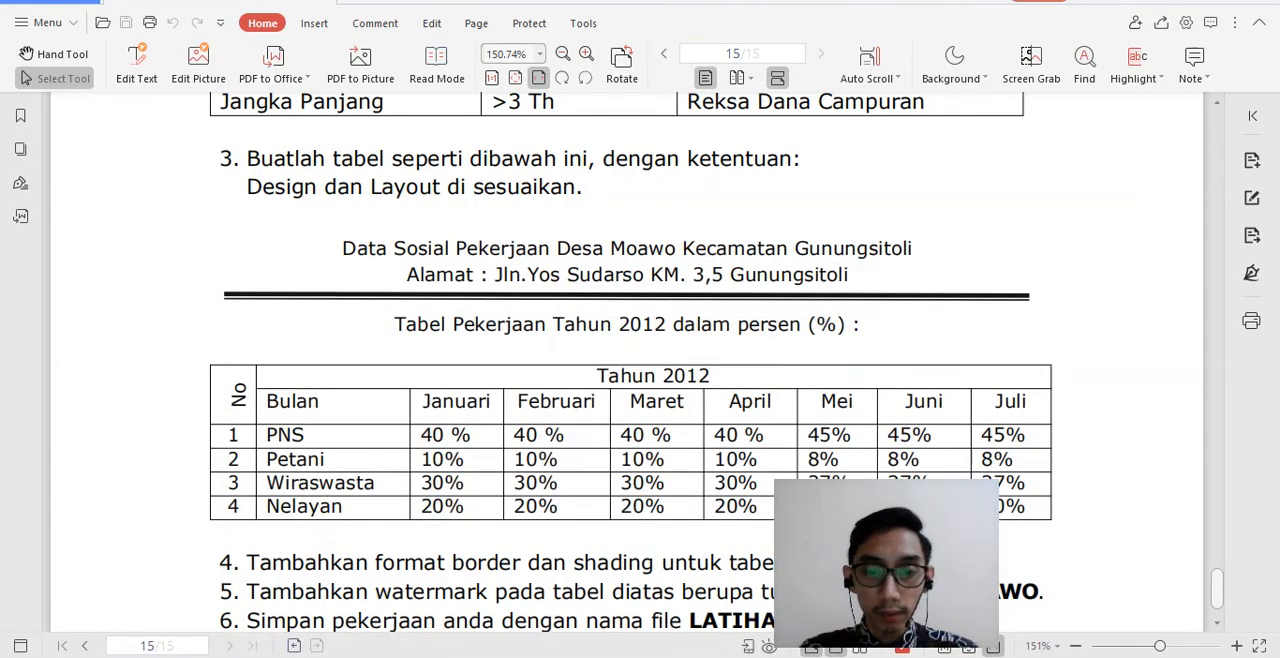
key(alt+Tab)
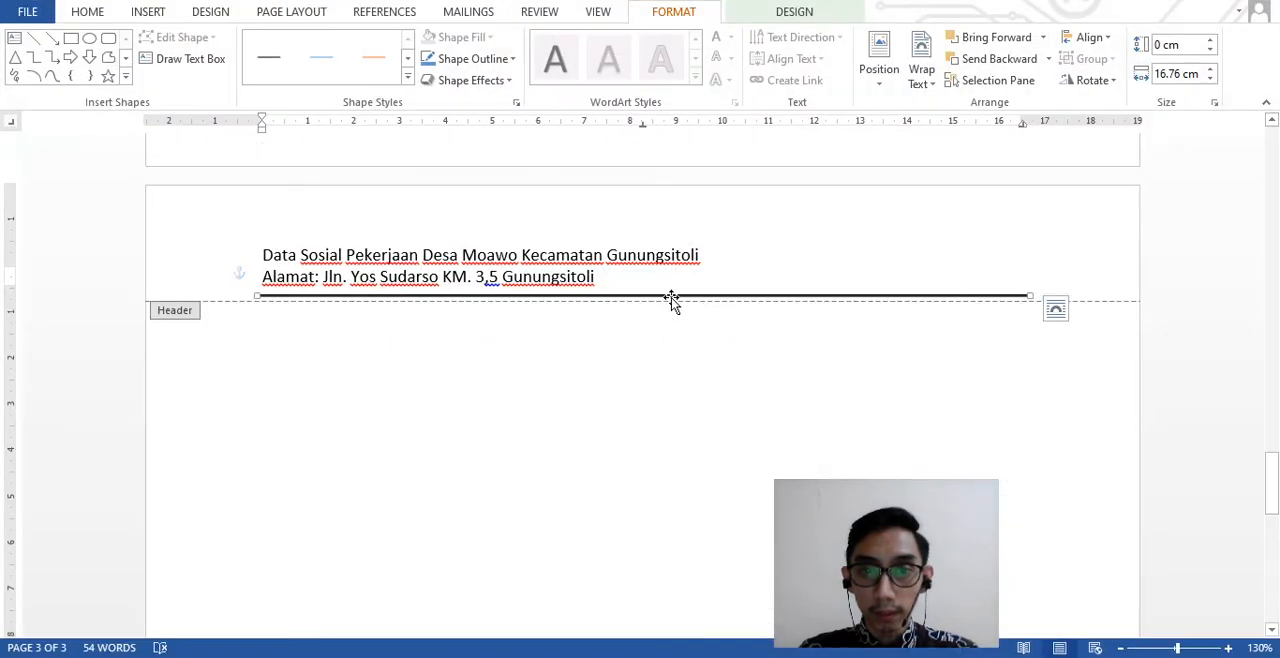
click(504, 62)
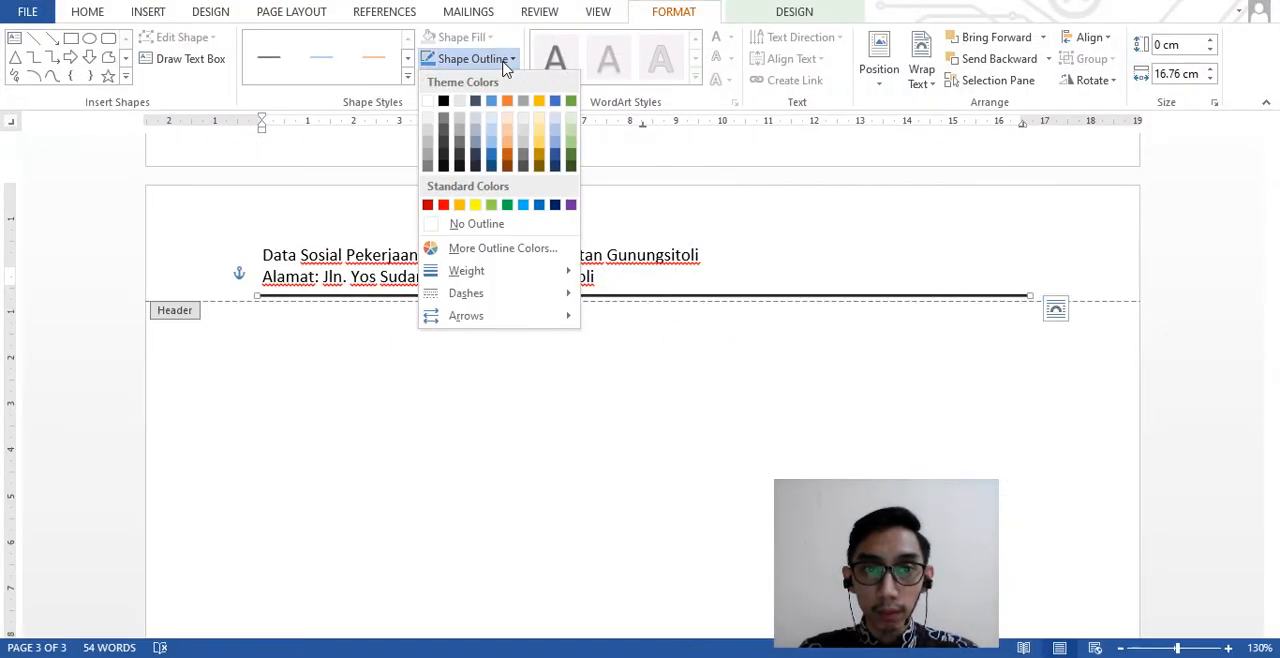
mouse_move(509, 280)
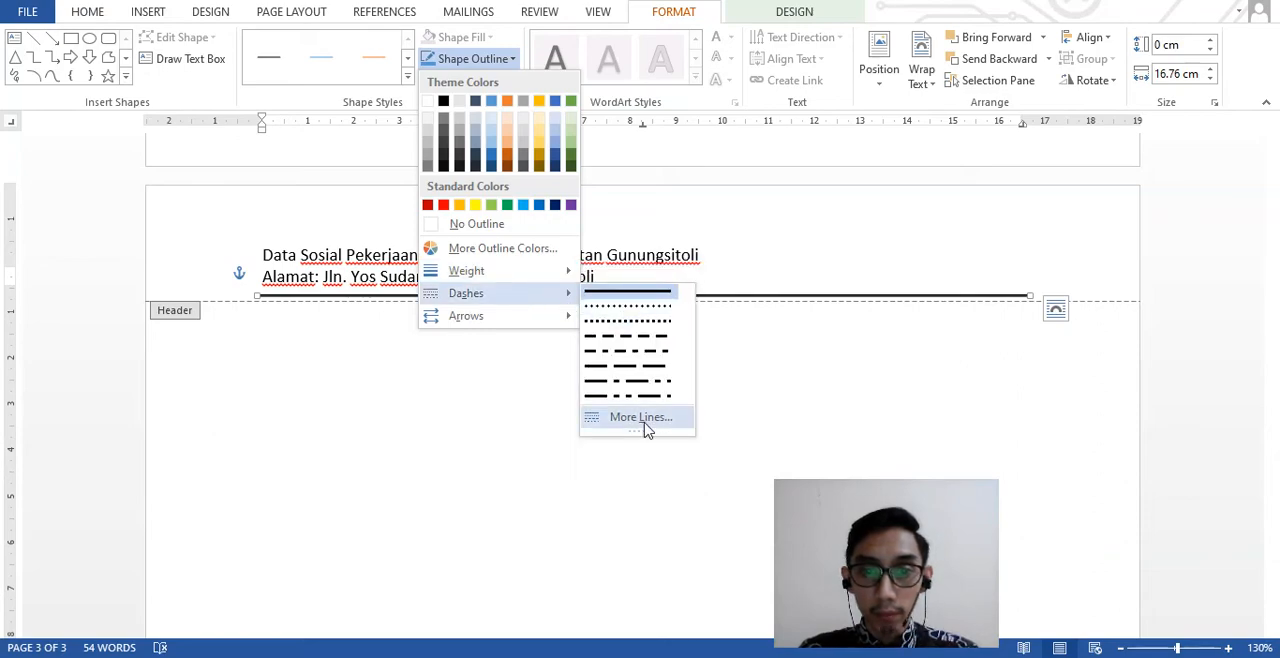
click(641, 417)
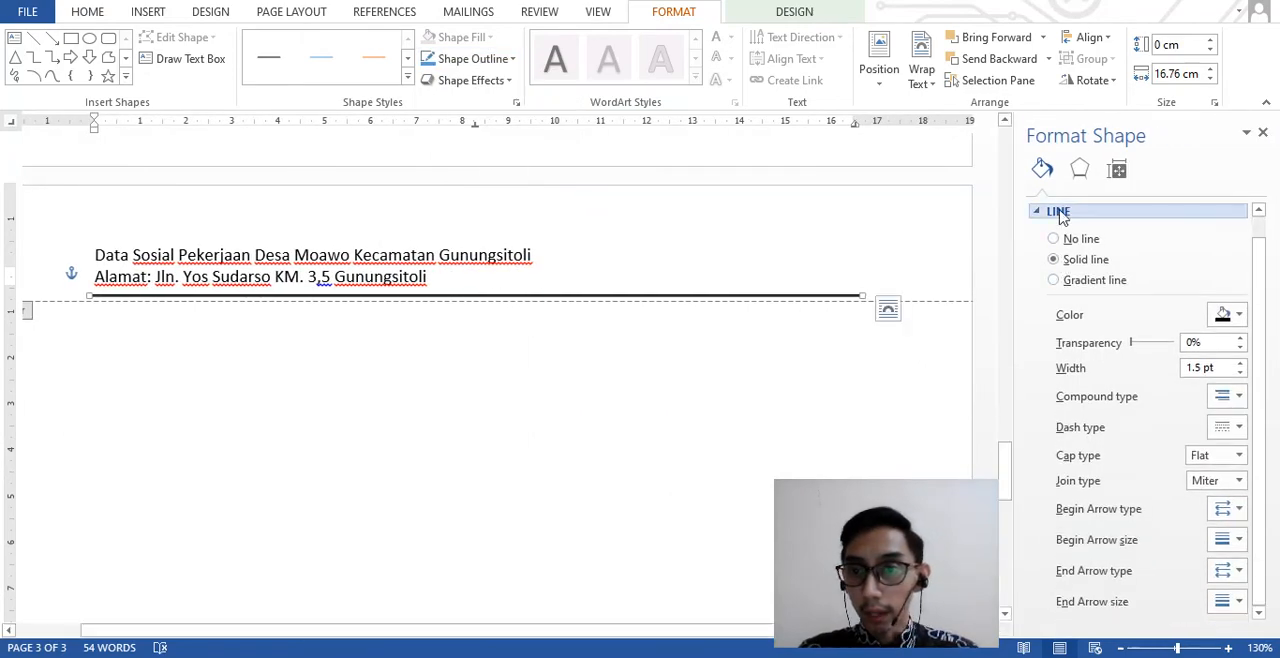
click(1040, 211)
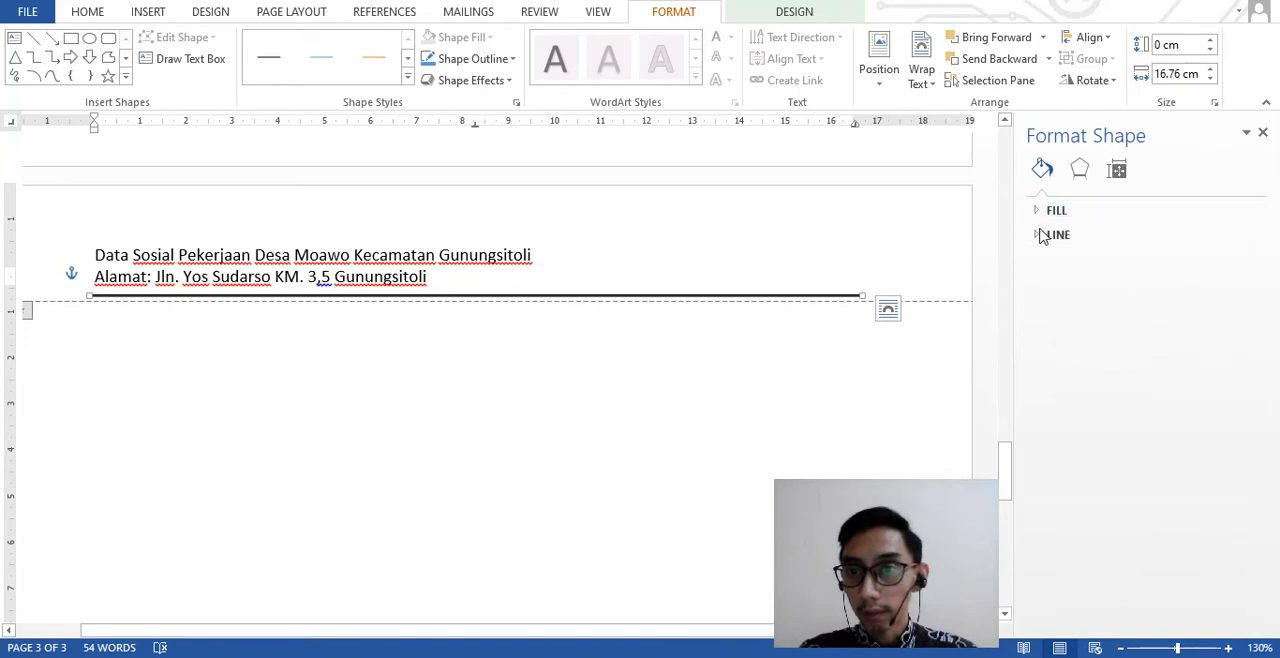
click(1045, 234)
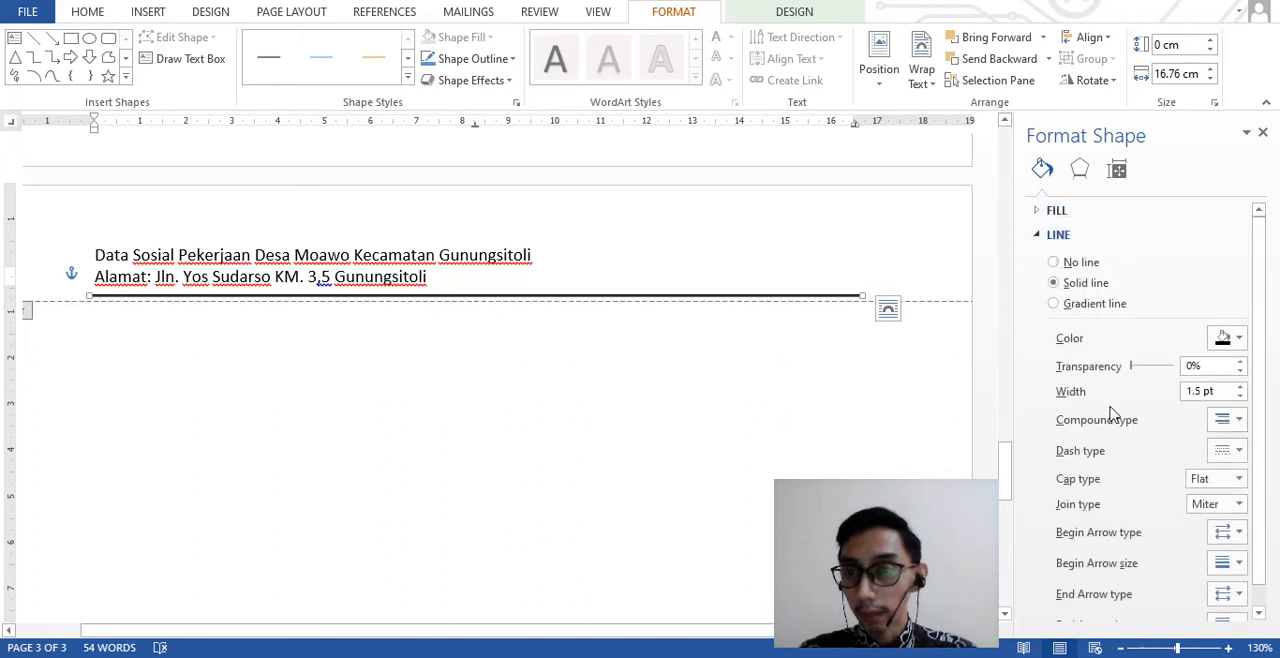
click(1239, 424)
click(1241, 487)
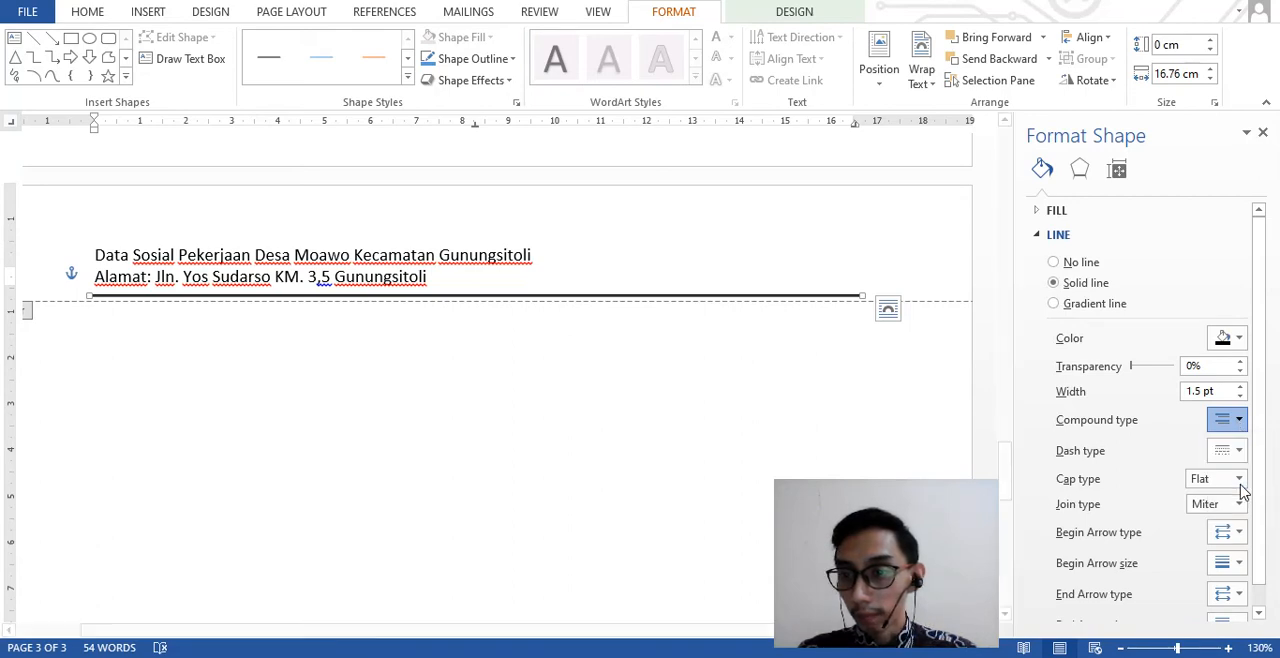
click(1264, 134)
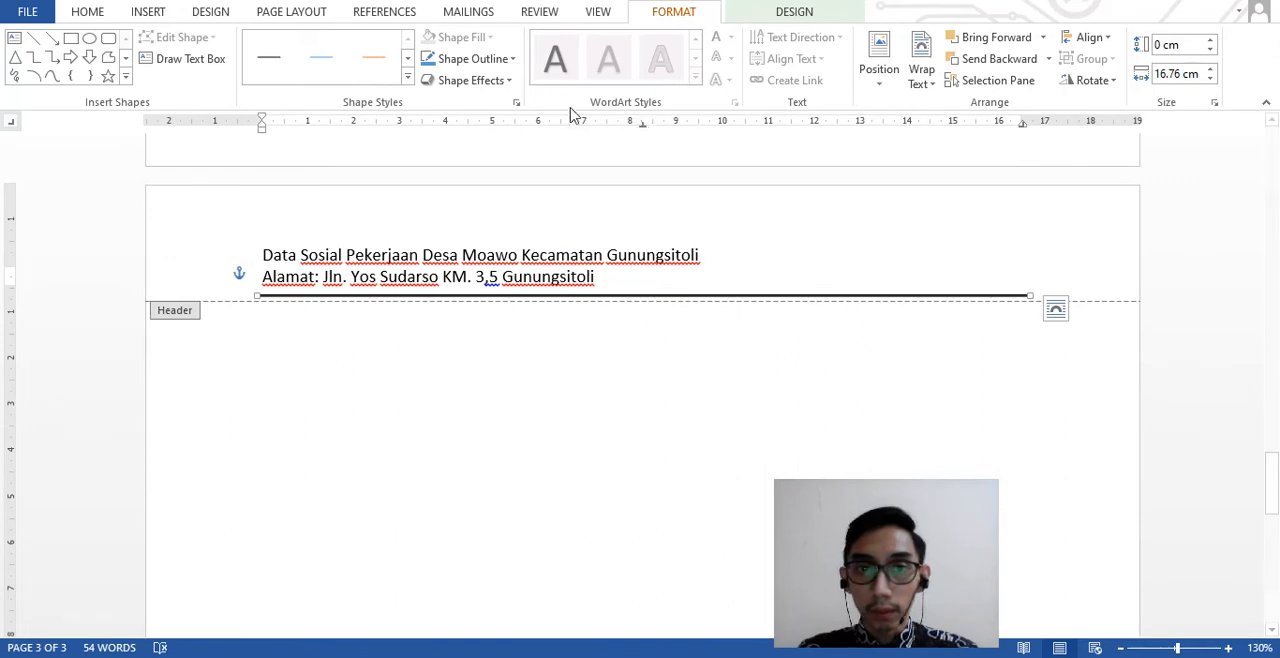
- Set the weight of the header's double line to 4½ pt
click(508, 60)
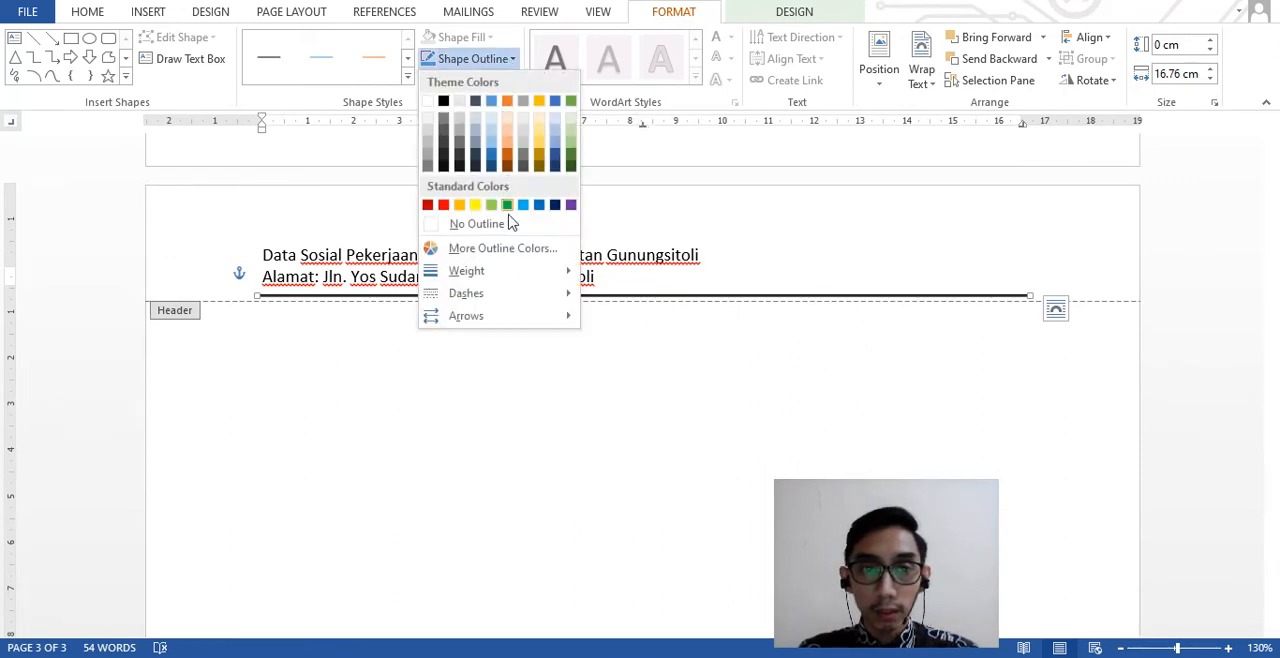
mouse_move(563, 272)
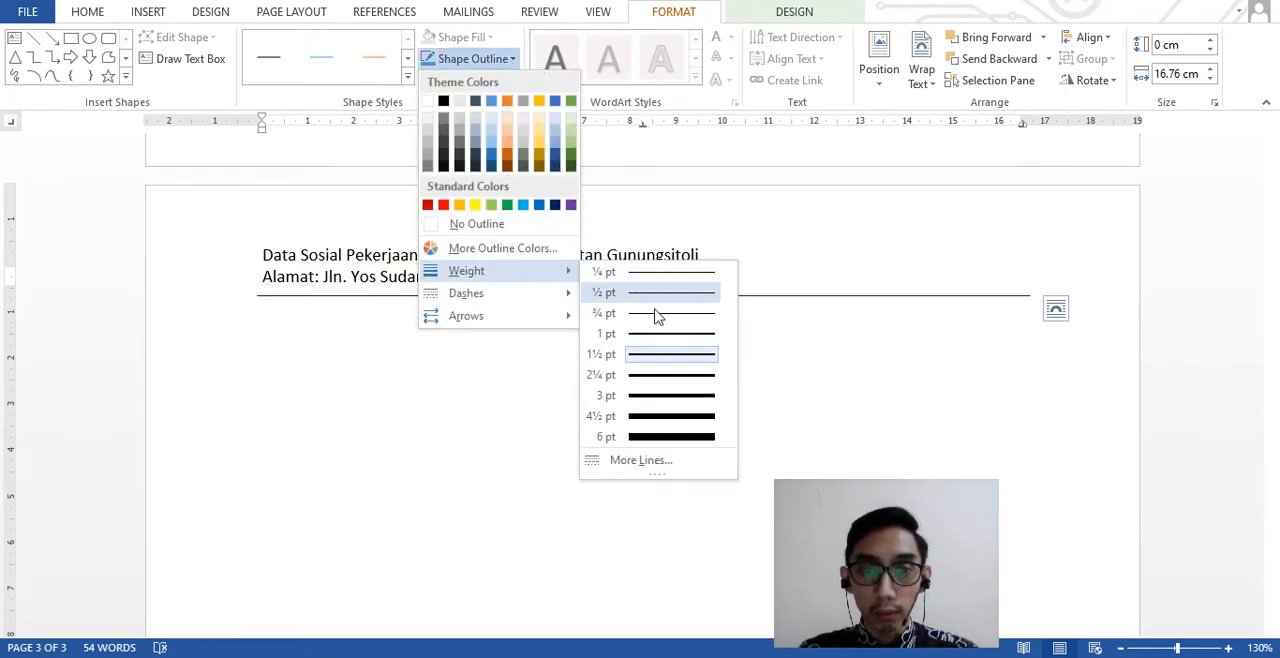
click(673, 417)
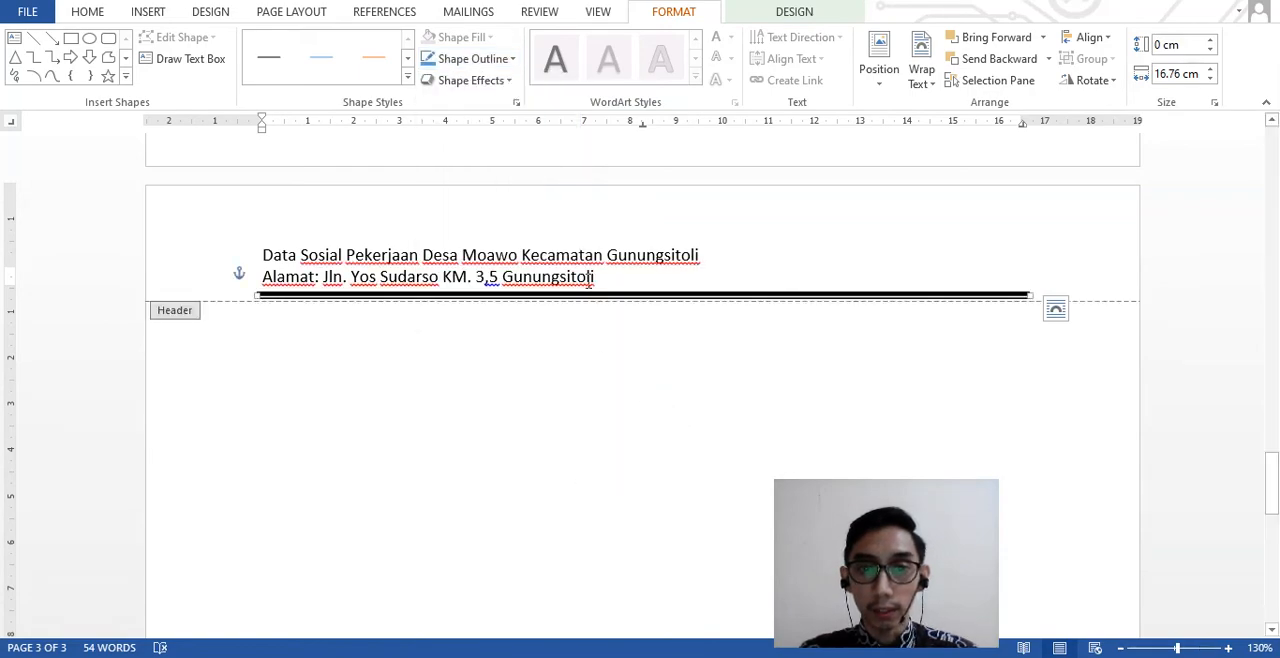
- Center the two text lines of the page header
click(621, 262)
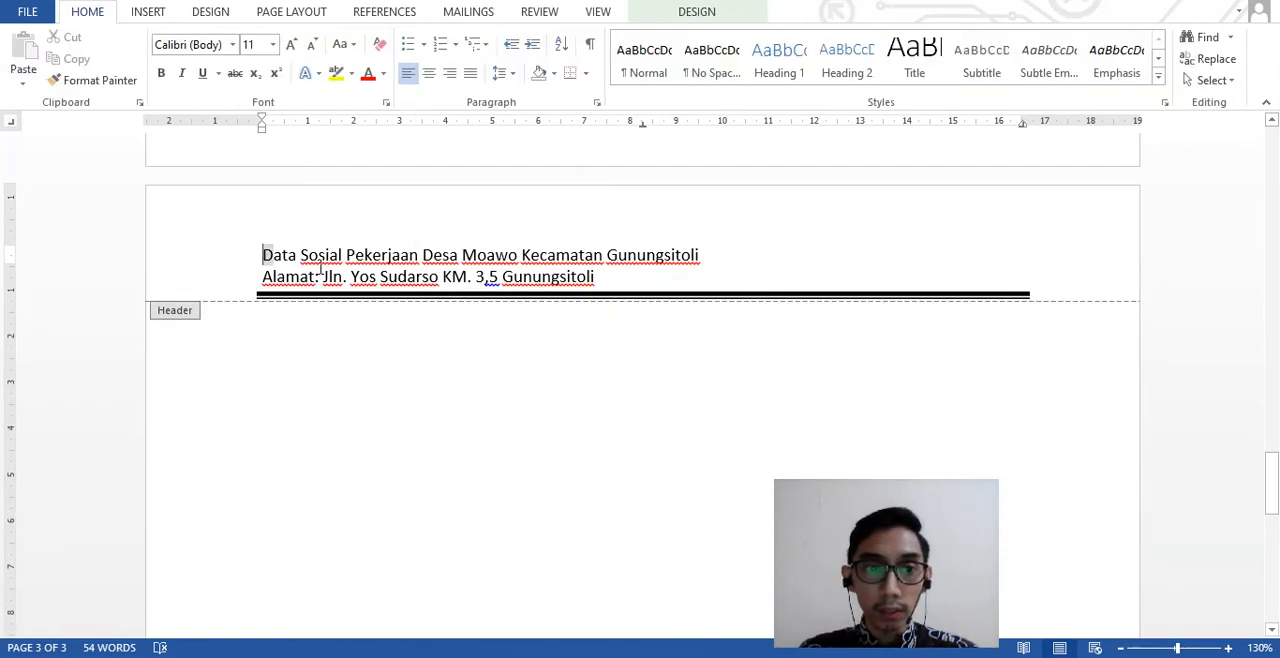
drag(263, 255, 576, 284)
click(428, 73)
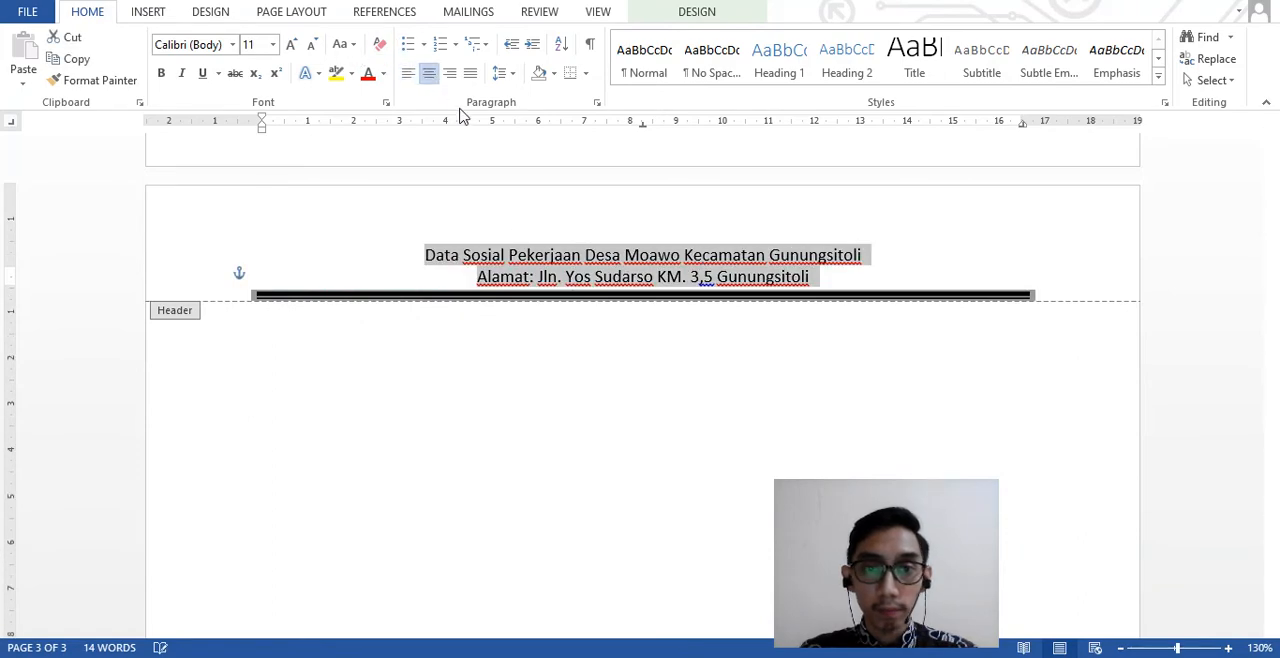
- Format the two header text lines in Times New Roman, size 12
click(262, 43)
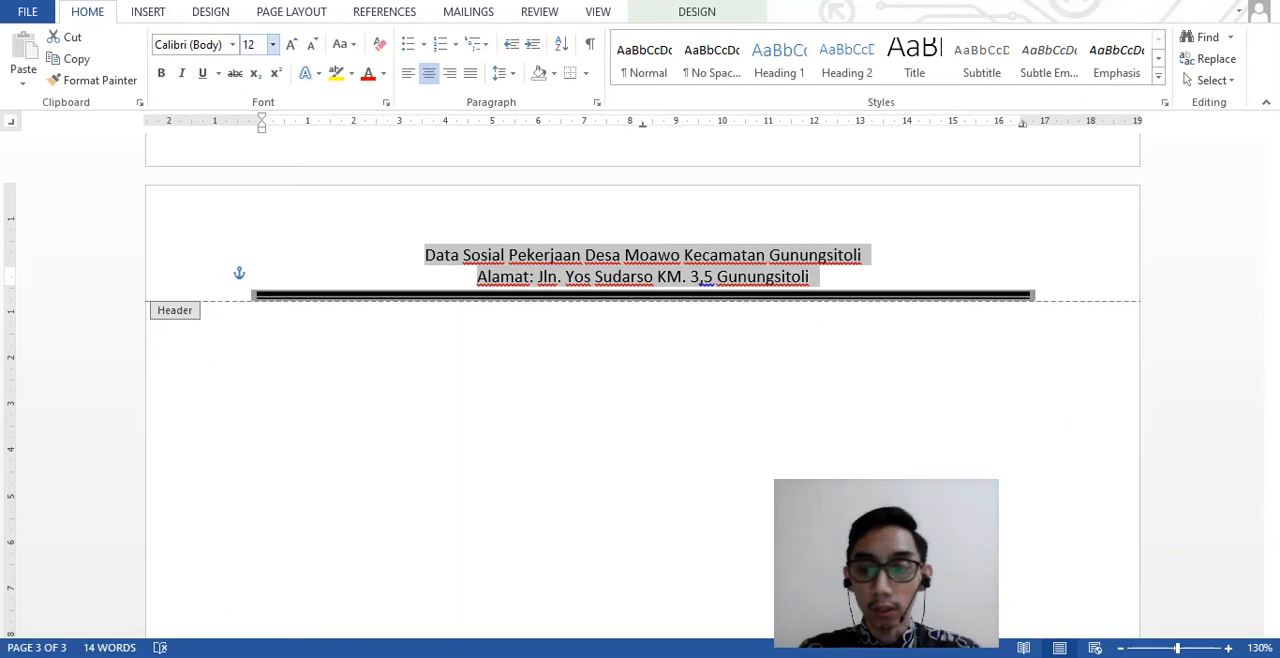
text(12)
key(Return)
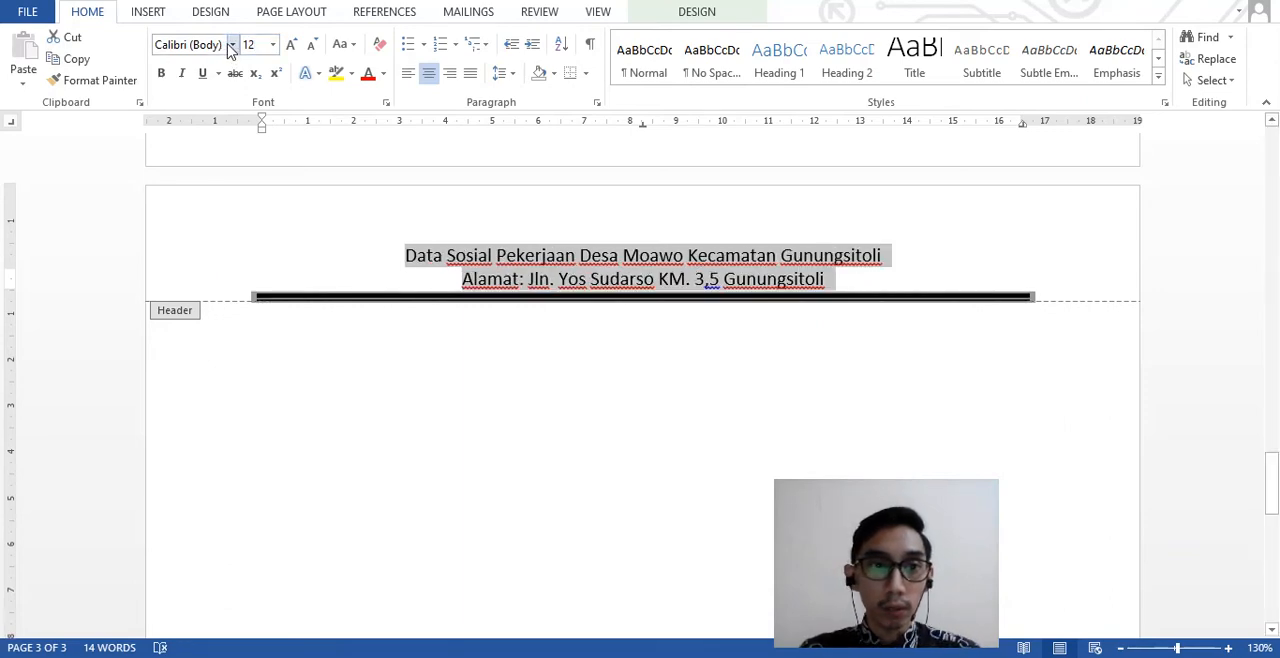
click(211, 43)
text(Times New Ro)
key(Return)
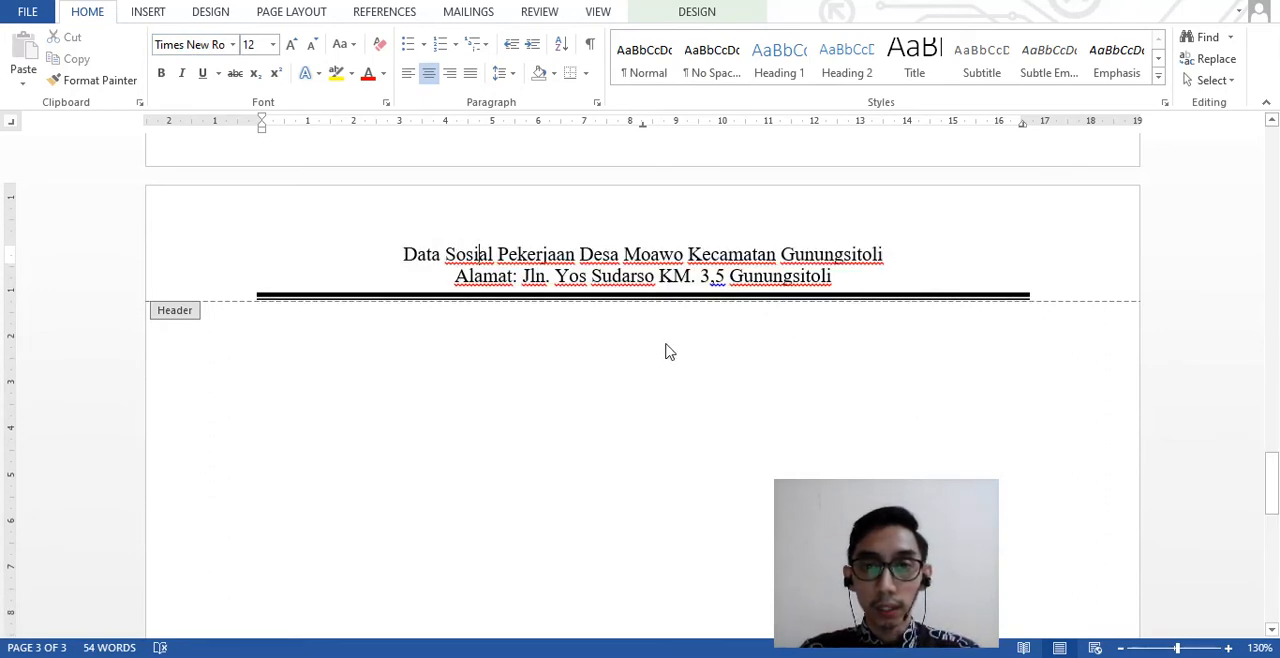
- Leave the header for the body of page 3 and check the table title's wording in the PDF
scroll(670, 352, down, 1)
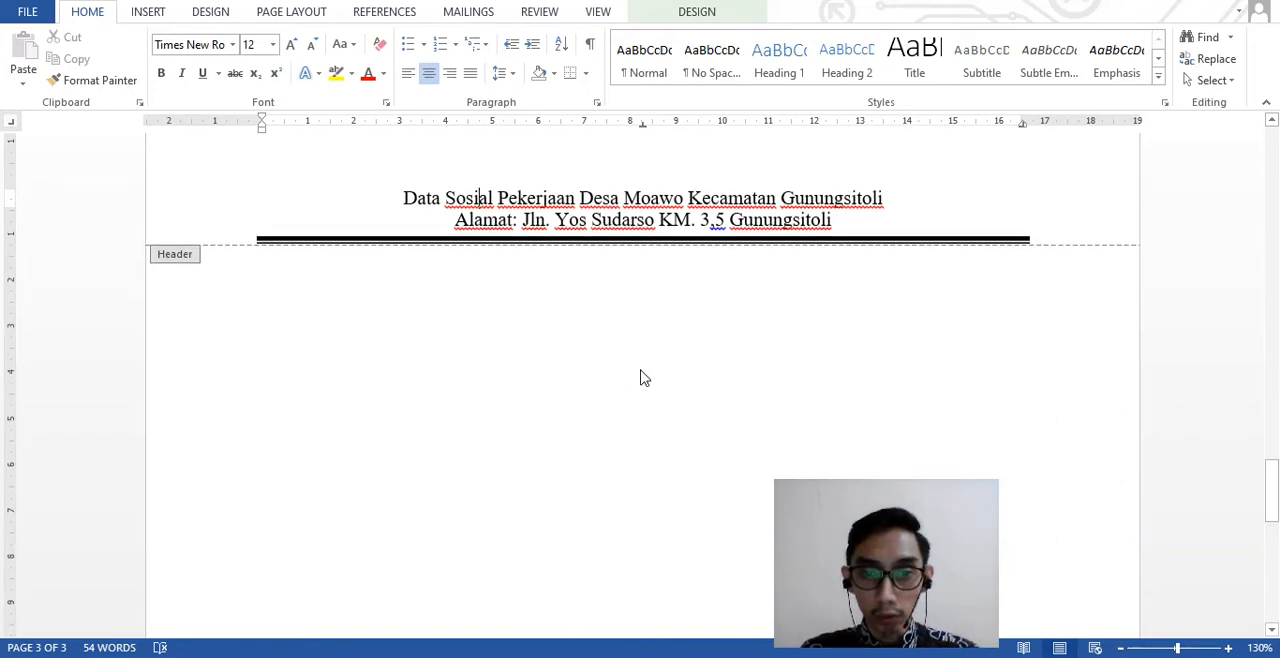
double_click(649, 368)
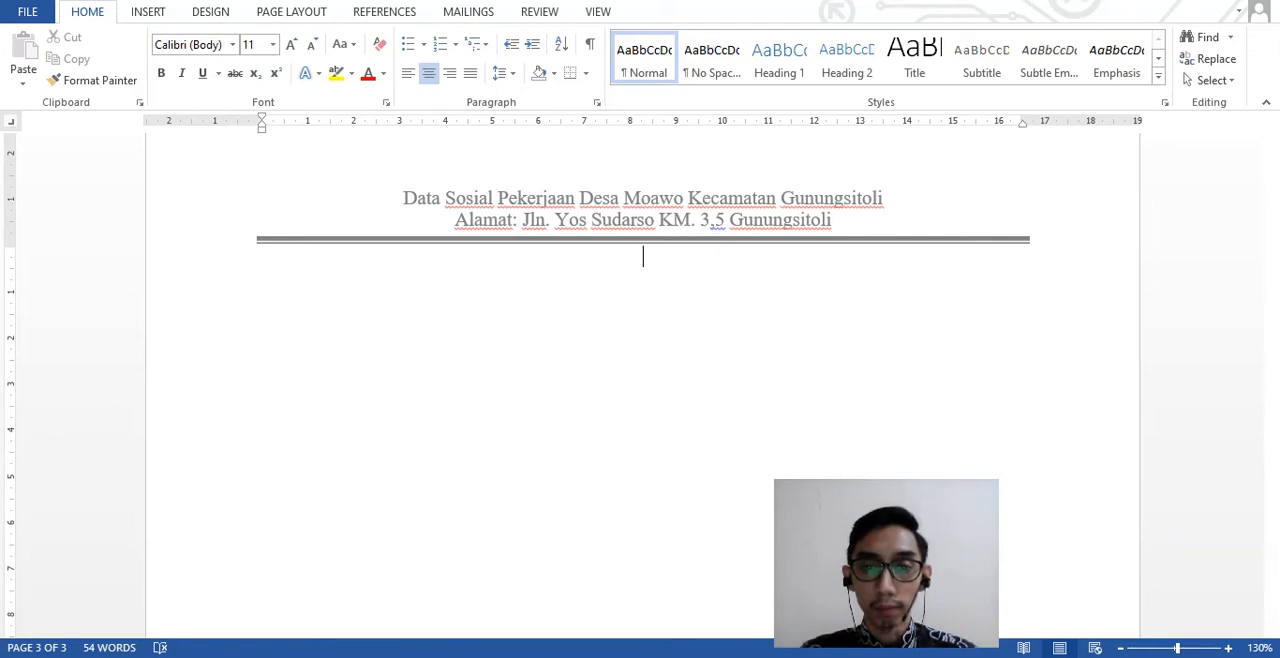
click(660, 656)
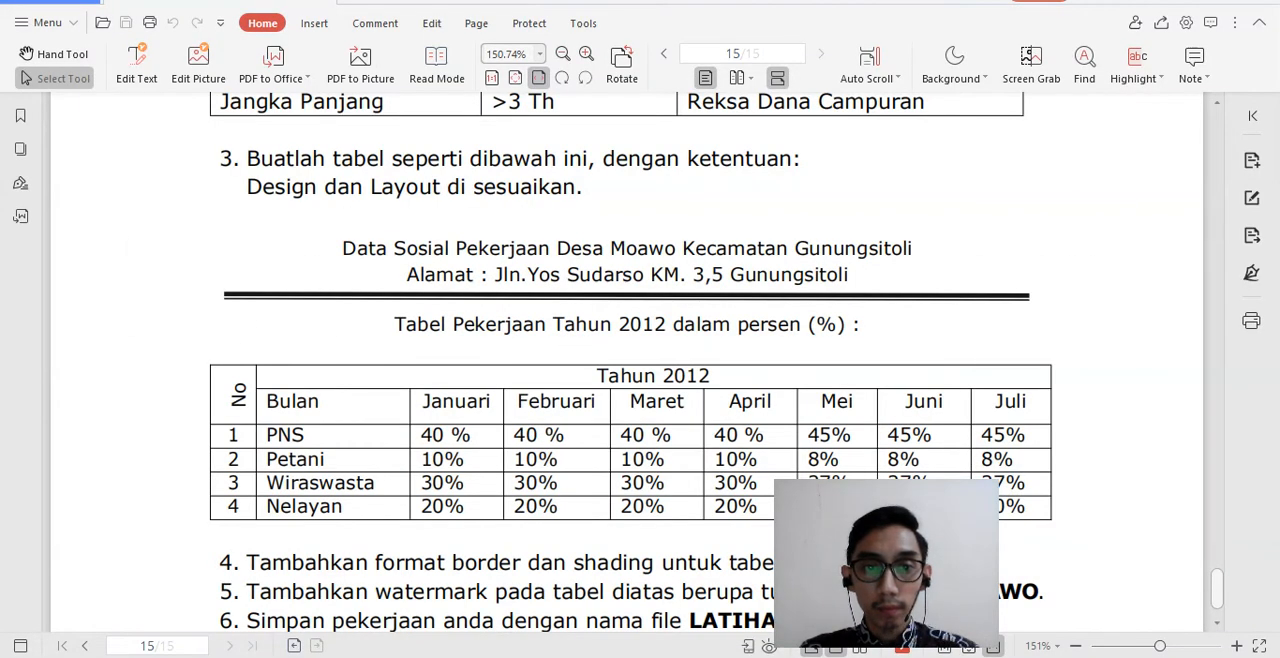
click(657, 656)
click(658, 656)
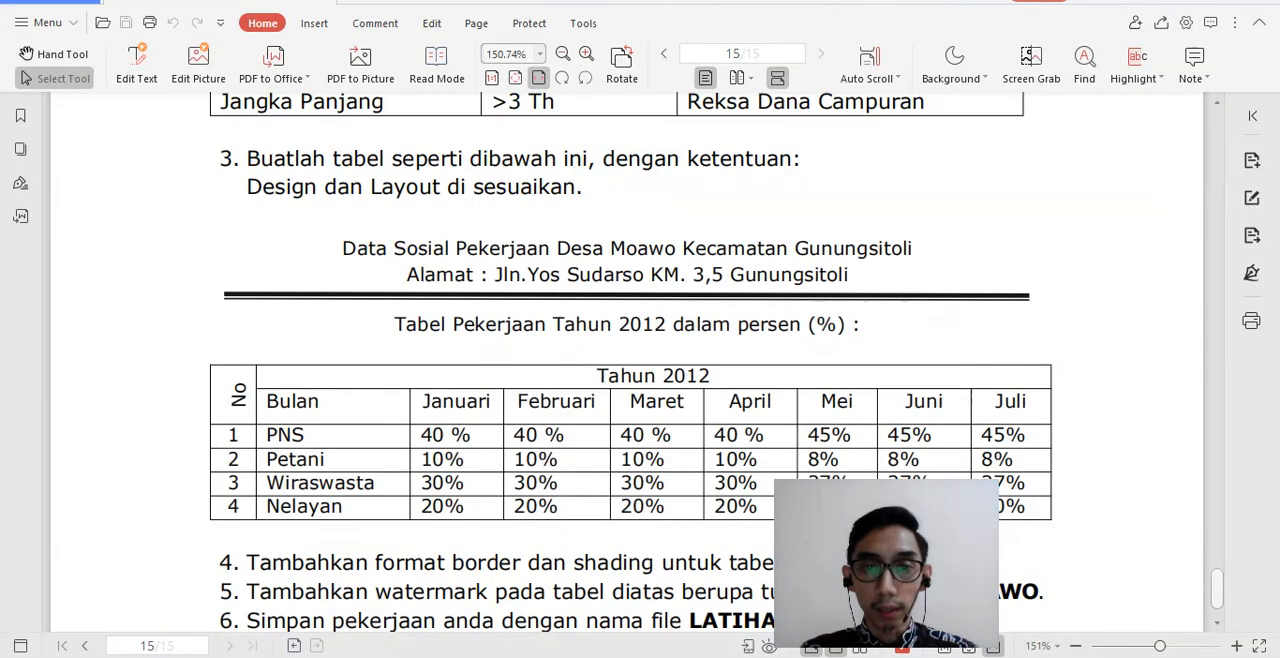
click(658, 656)
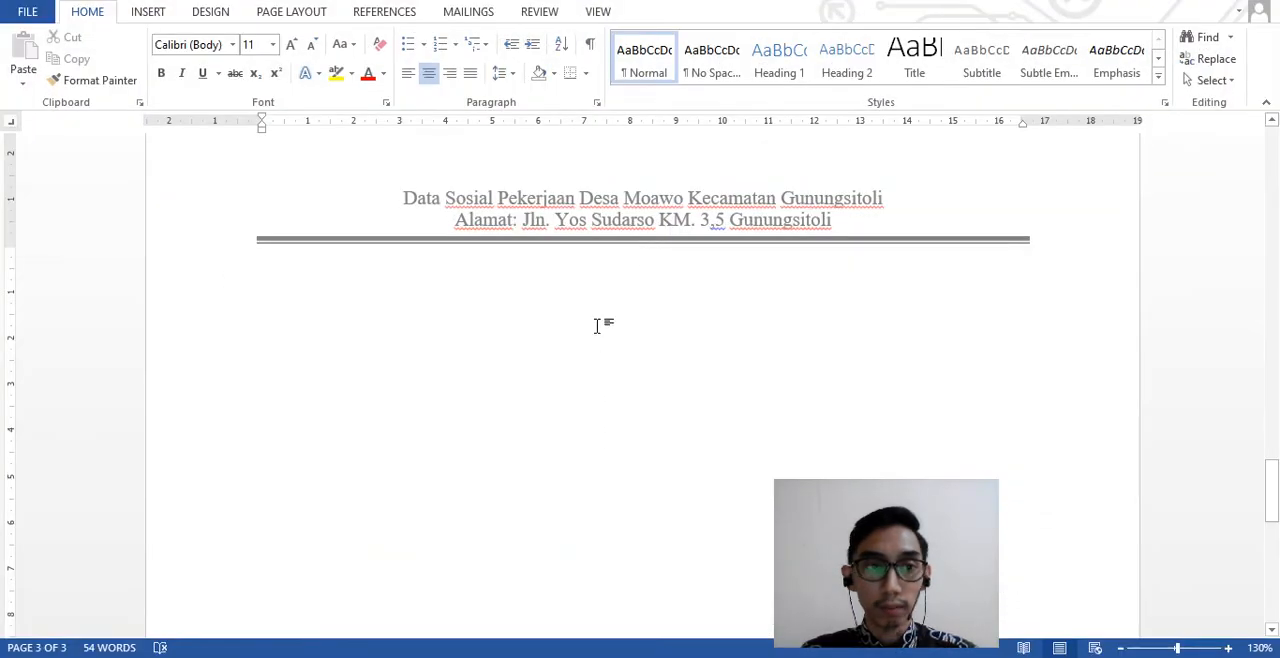
key(Return)
text(Tabel)
key(BackSpace)
key(BackSpace)
key(BackSpace)
key(BackSpace)
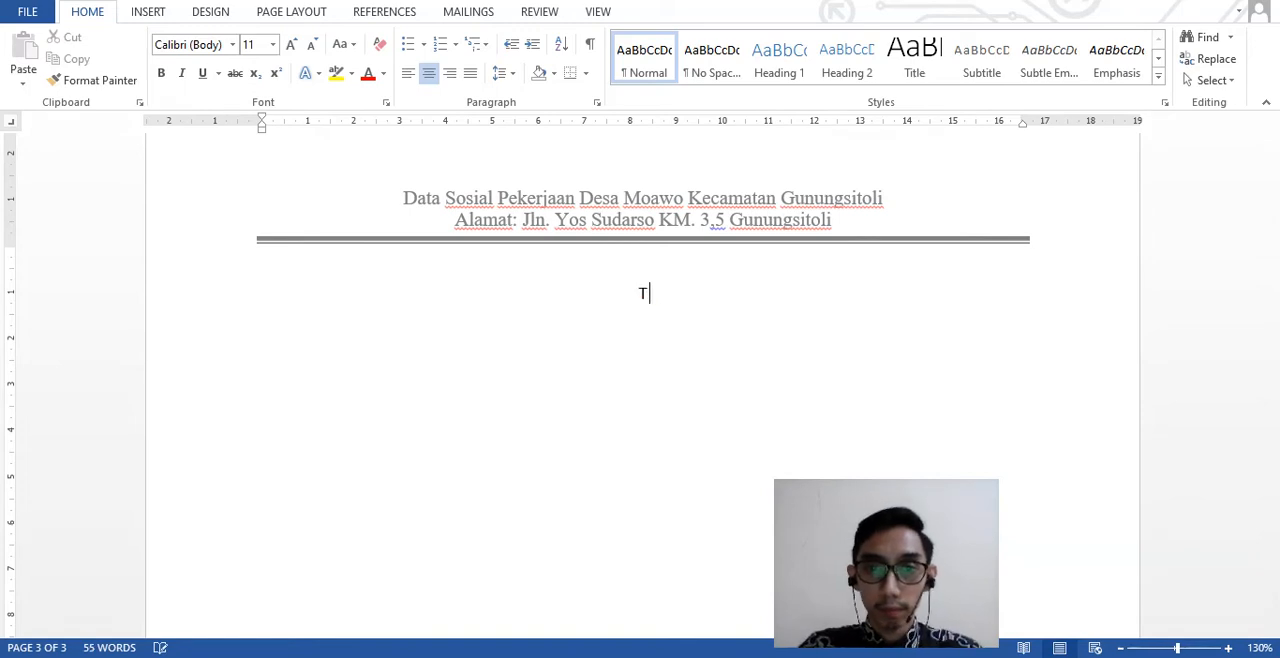
key(BackSpace)
key(ctrl+l)
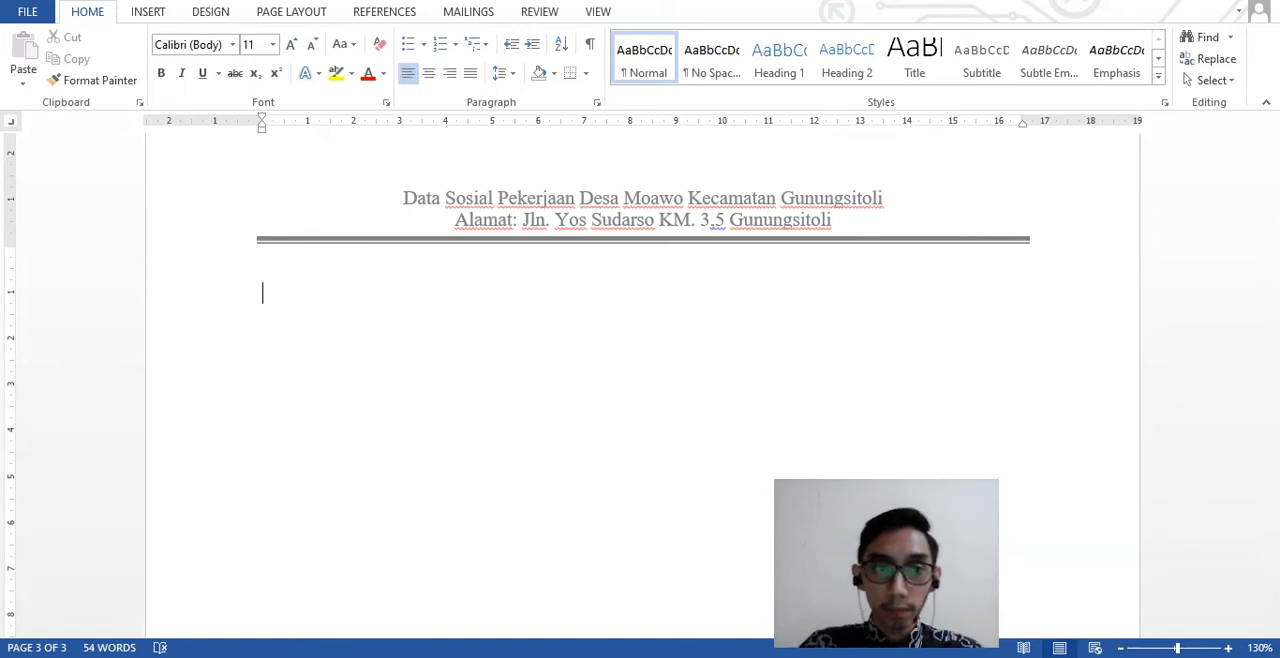
- Enter the centered title text "Tabel Pekerjaan 2012 dalam persen" on the first body line below the header, following the PDF
click(429, 76)
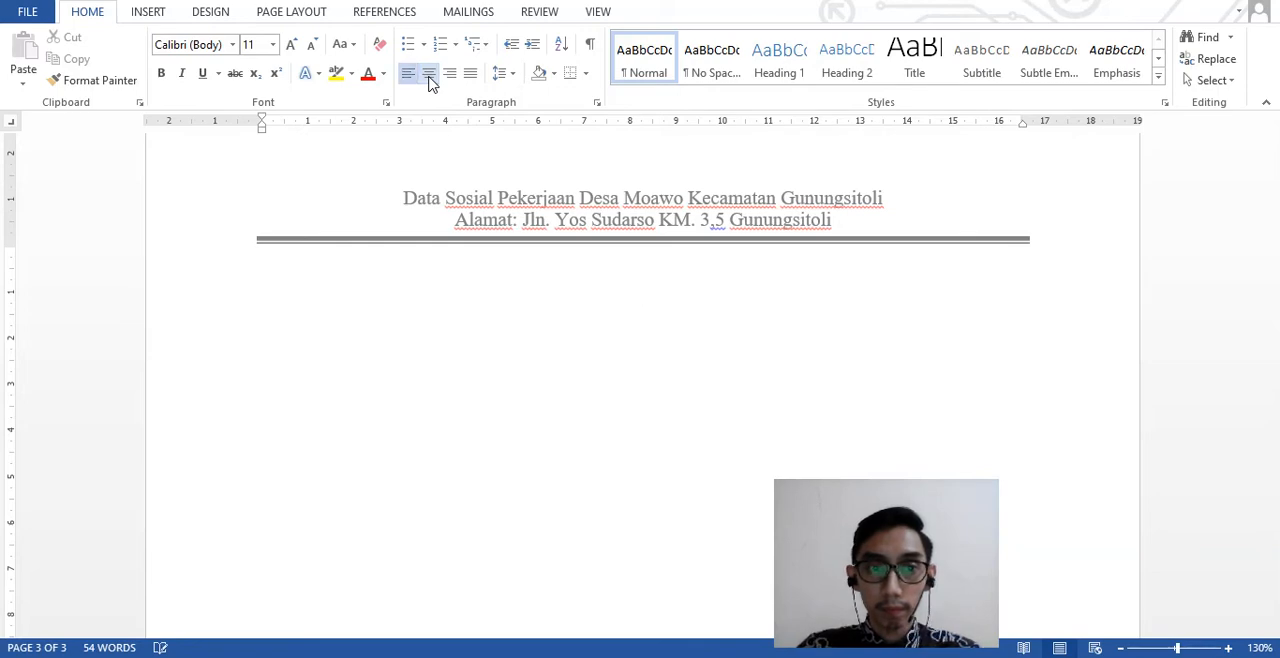
click(429, 73)
text(Tabel P)
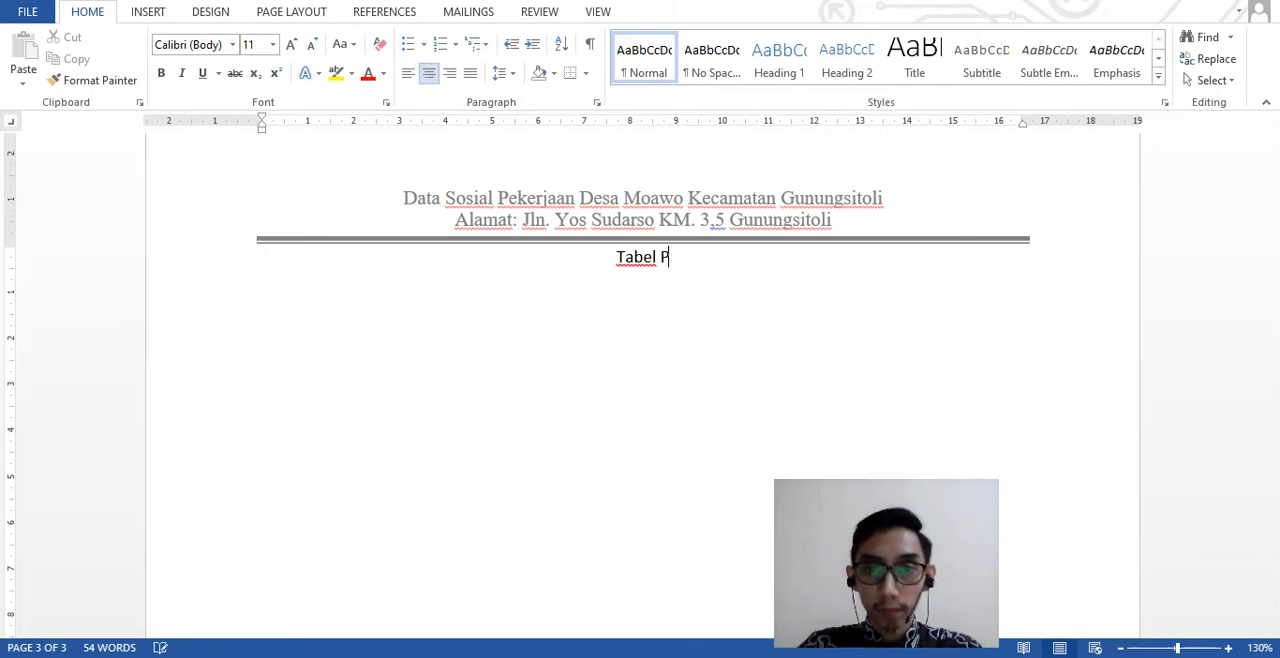
text(ekerjaan 2012)
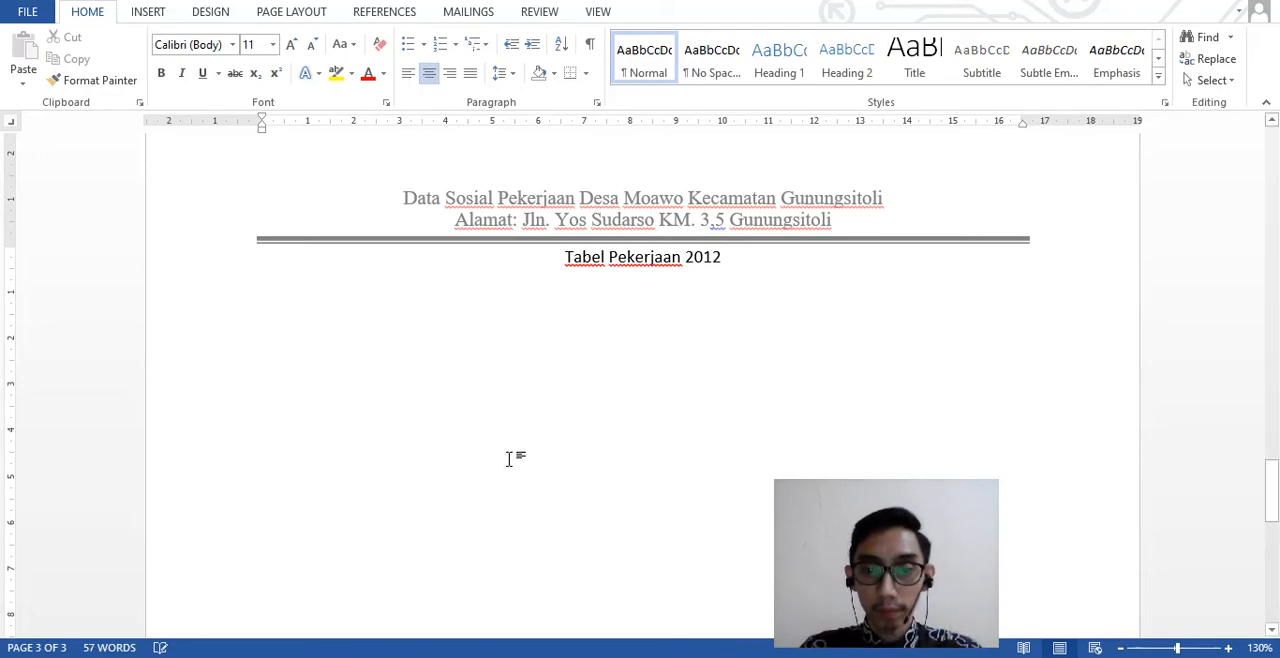
key(alt+Tab)
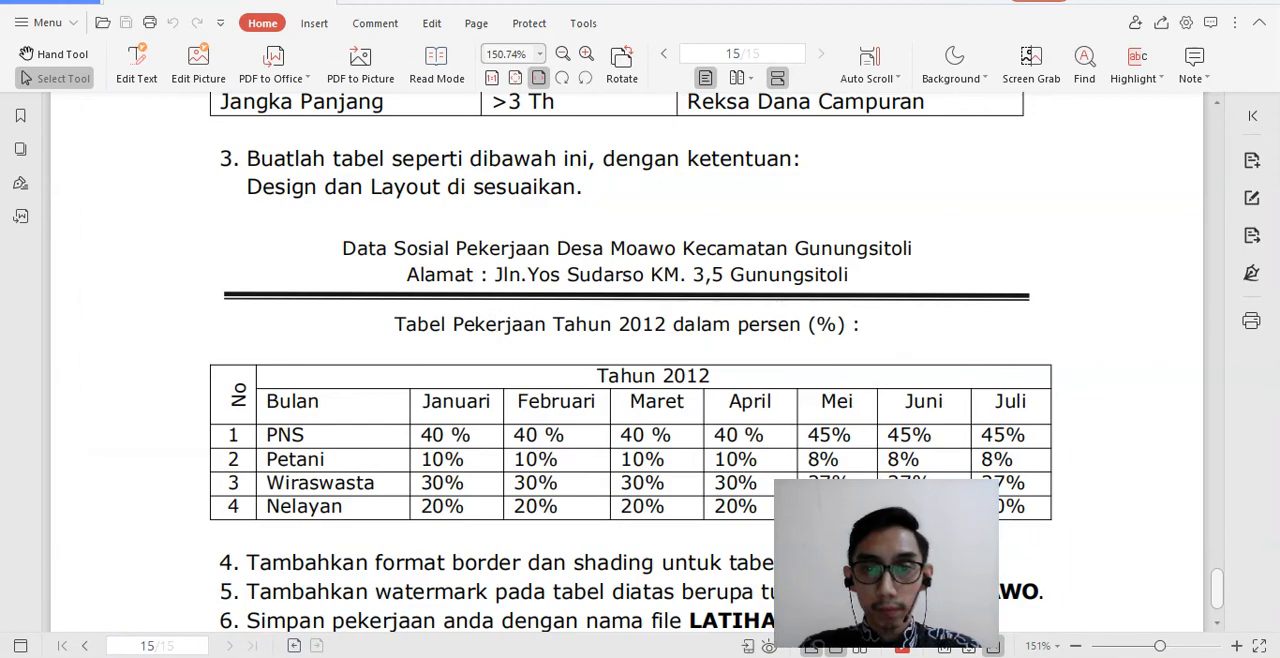
key(alt+Tab)
text(dalam persen)
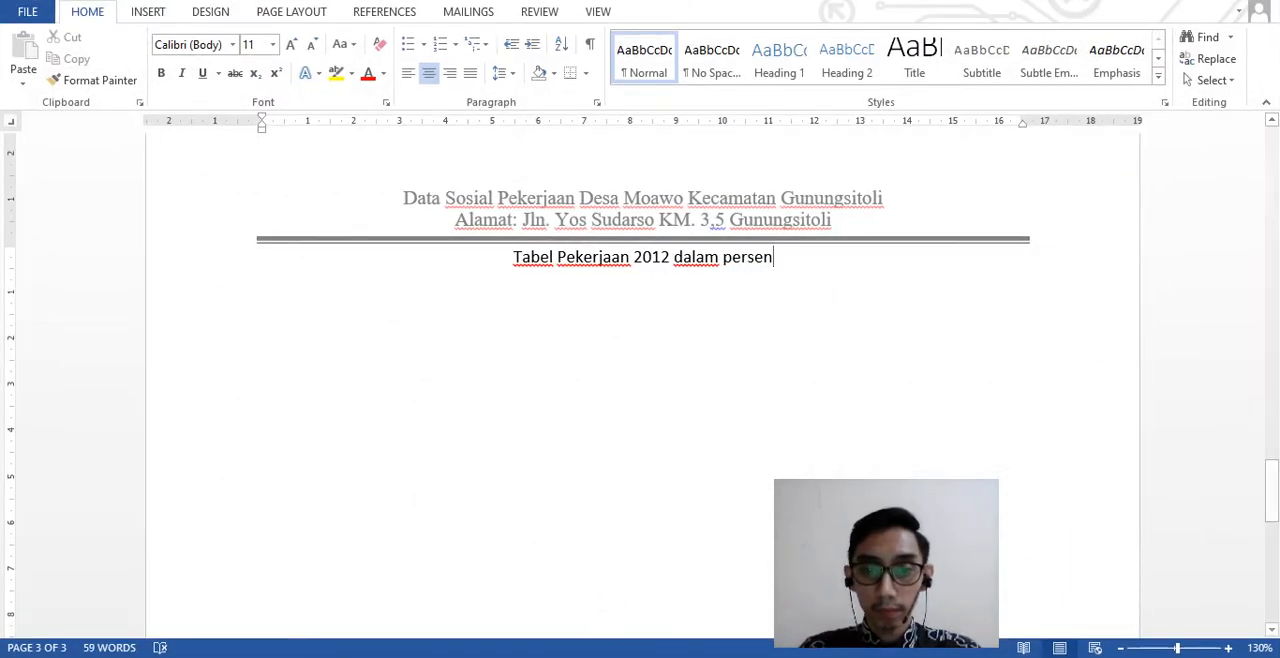
- Complete the table title with "(%):" as in the PDF and start a new line below it
key(alt+Tab)
key(alt+Tab)
text((%))
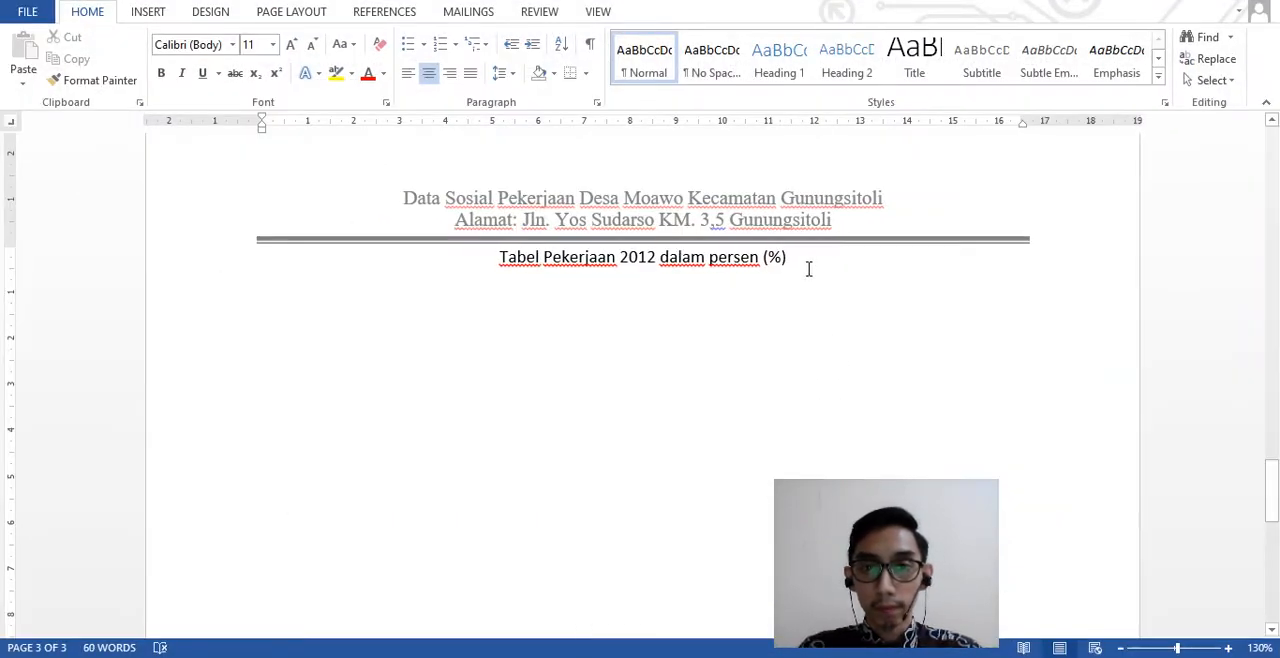
key(alt+Tab)
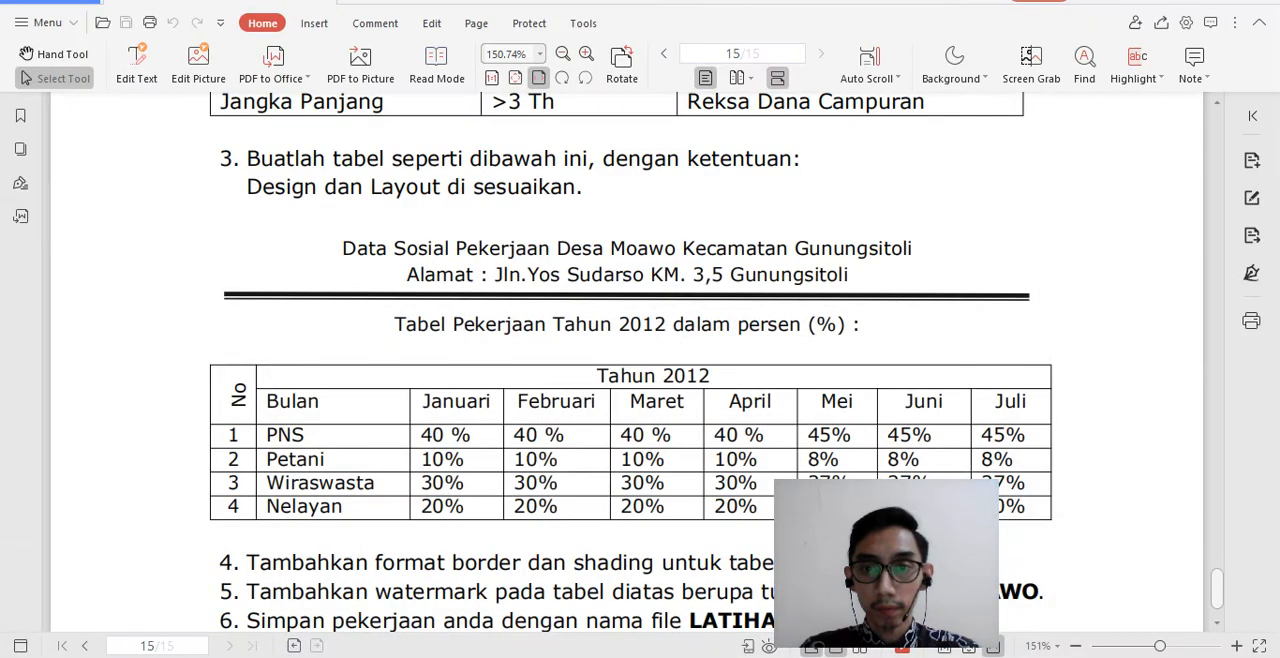
key(alt+Tab)
text(:)
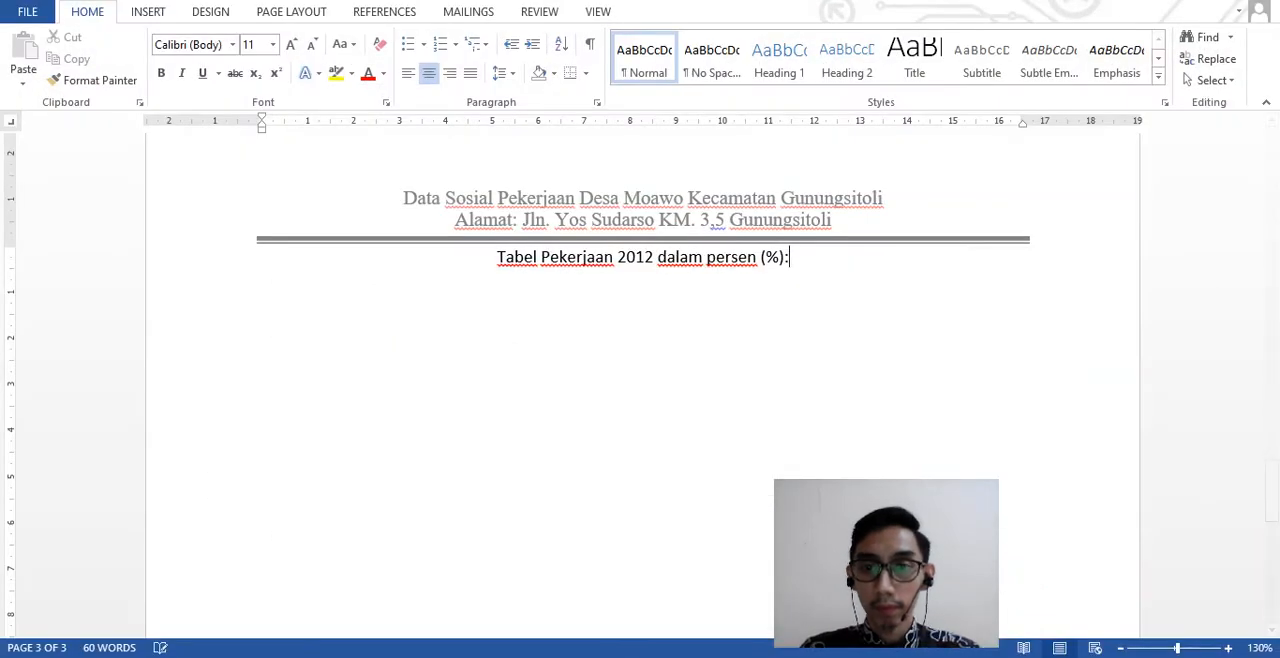
key(Return)
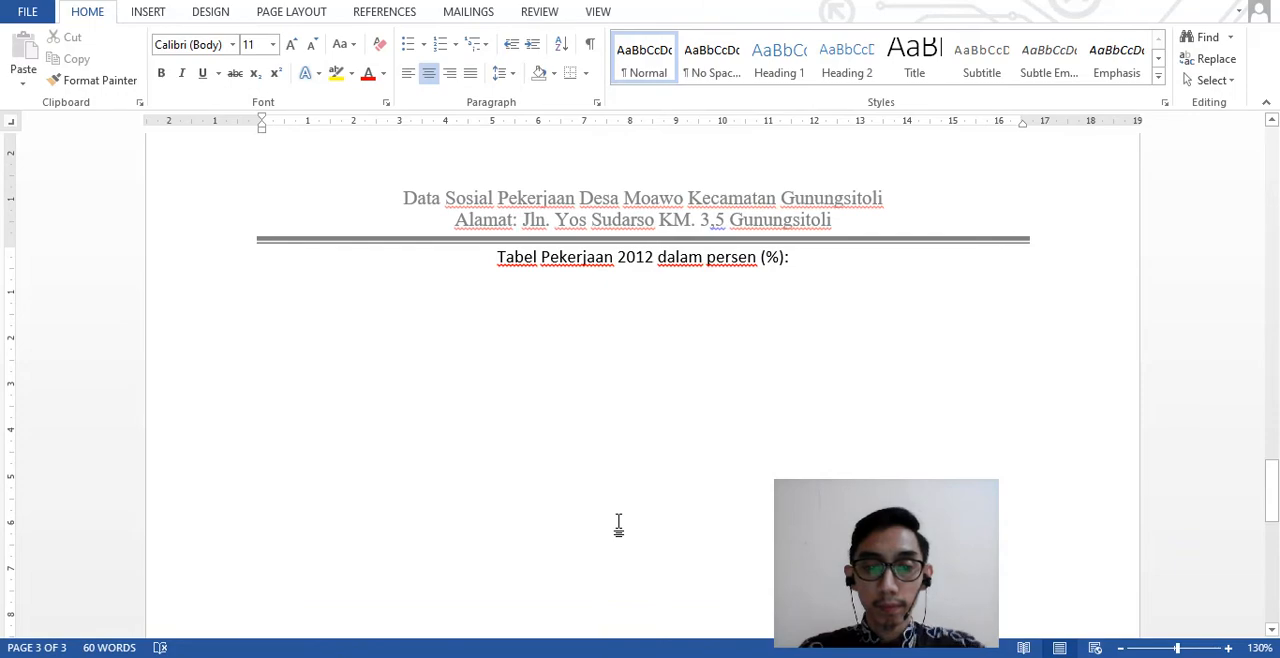
- Examine the layout of the Tahun 2012 table in the PDF and the exercise instructions listed below it
key(alt+Tab)
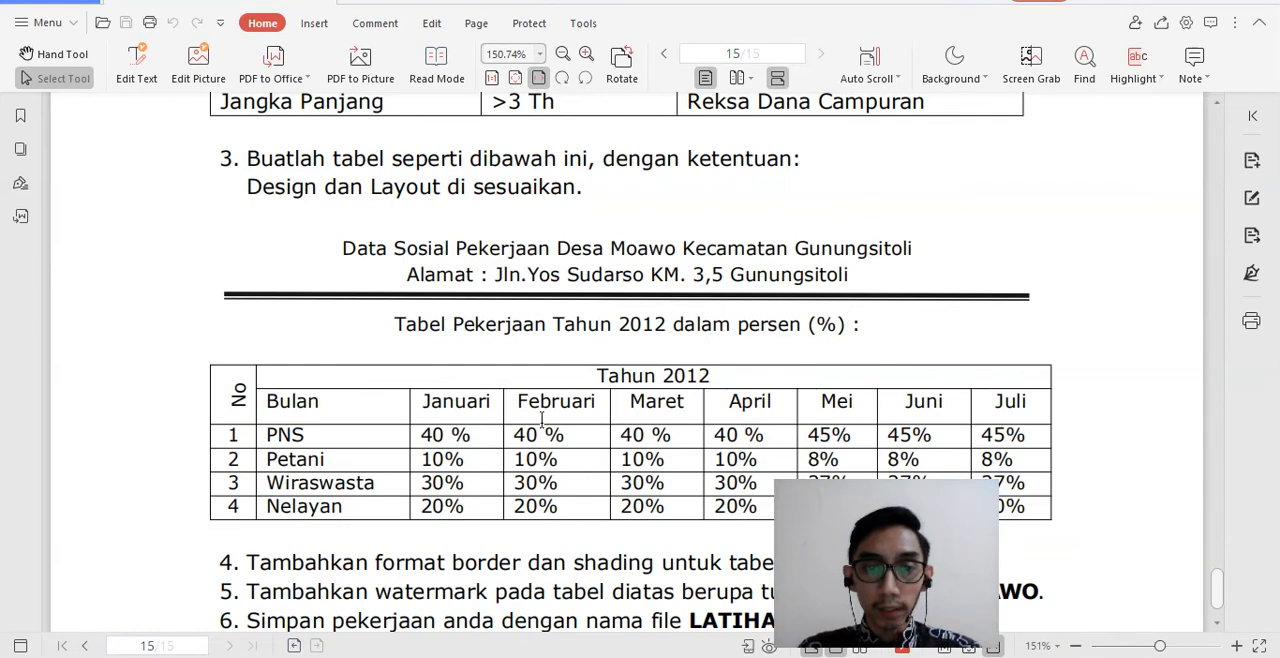
scroll(541, 425, down, 2)
drag(902, 582, 1177, 590)
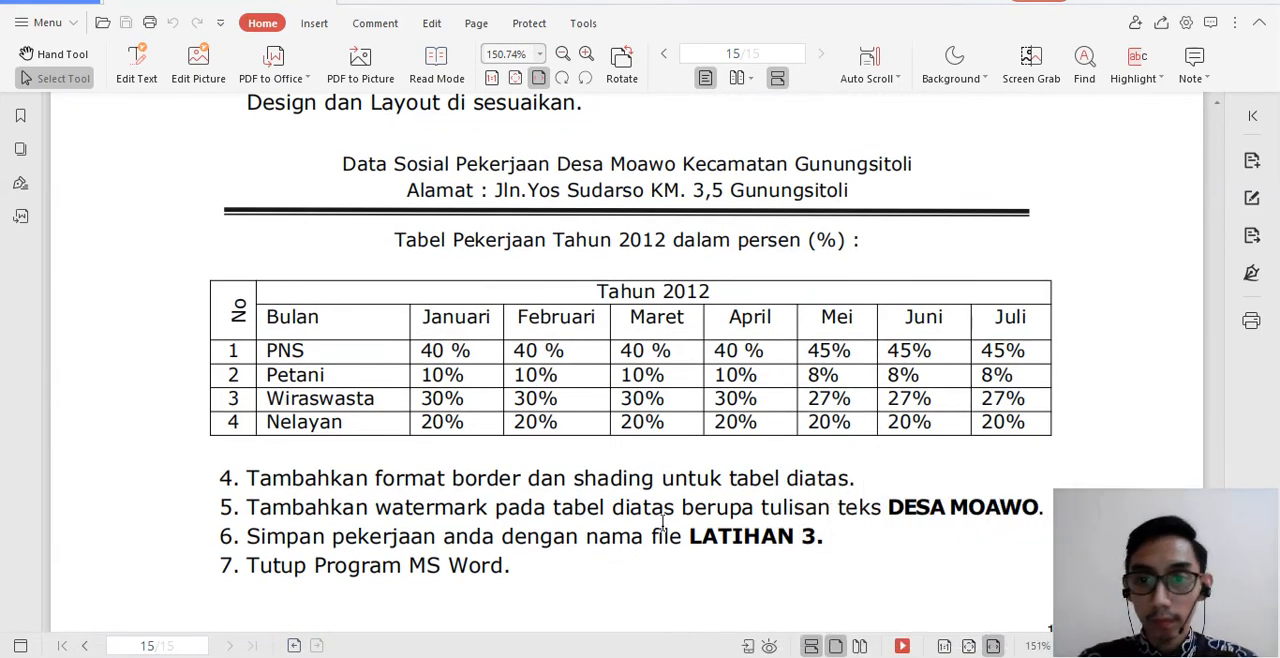